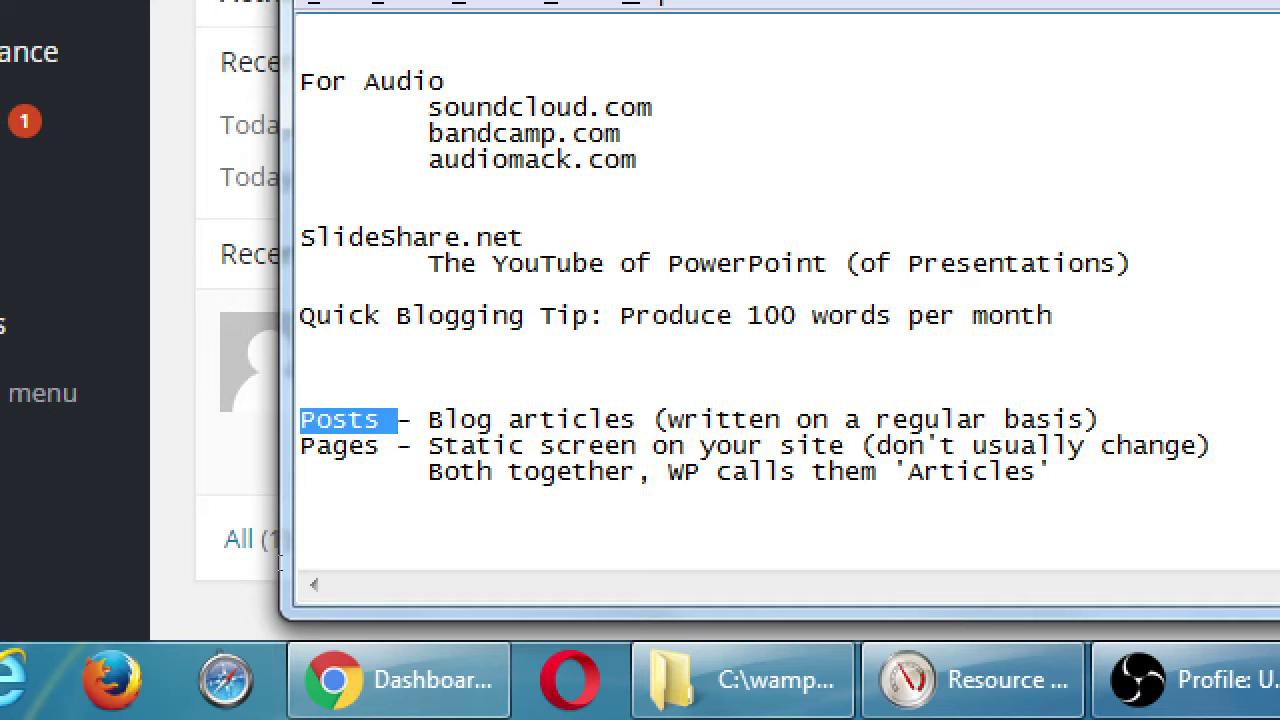
Highlight the word "Pages" in the notes, and examine the About page of the VmC Ink. website
key("Down")
key("ctrl+shift+Left")
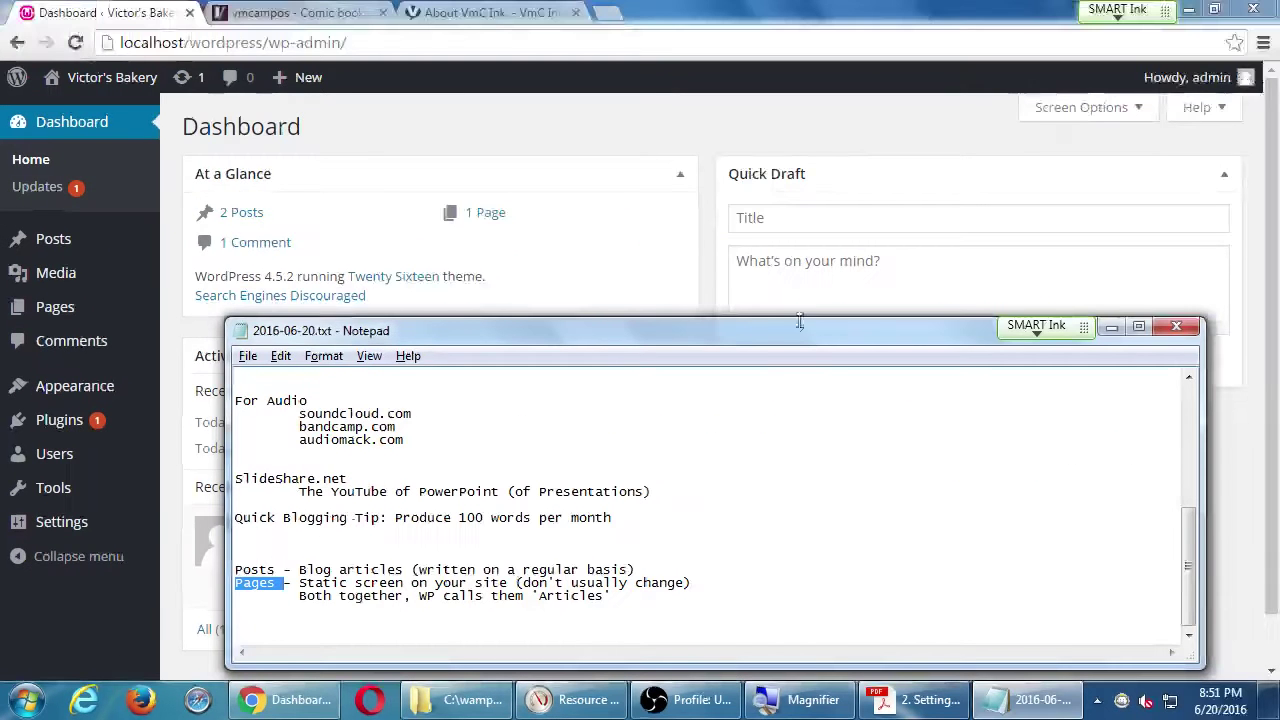
left_click(440, 12)
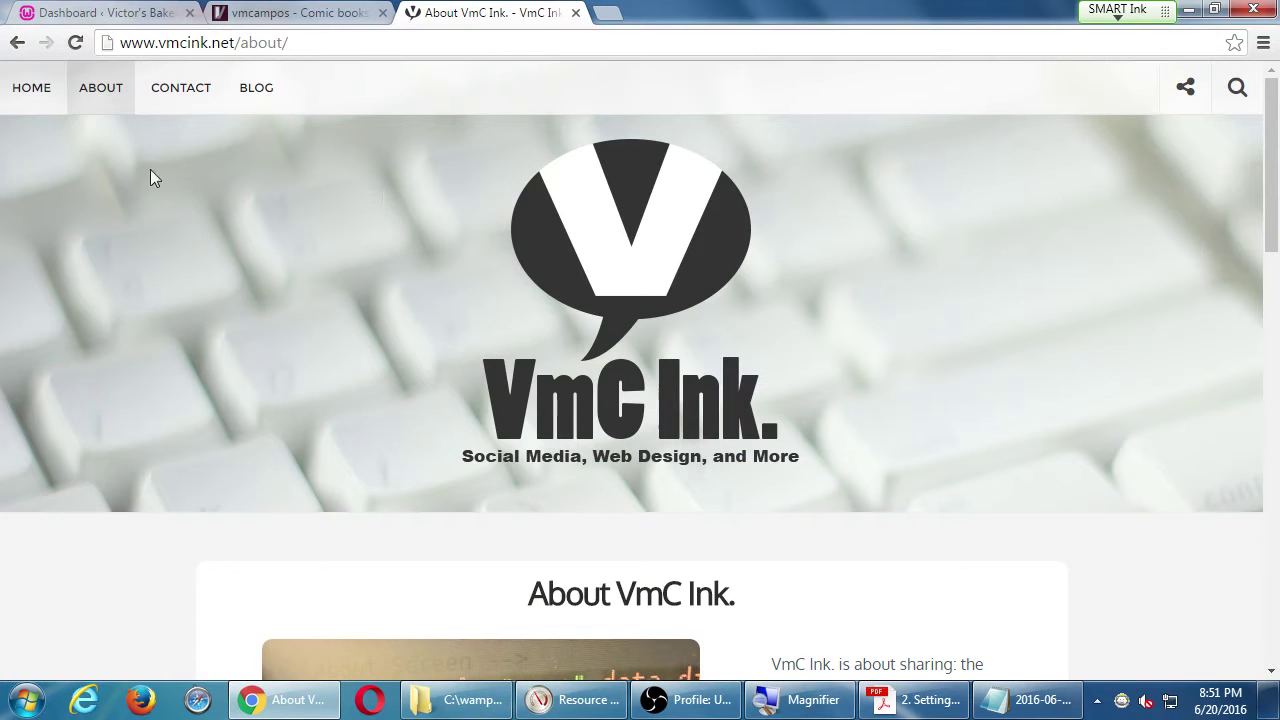
left_click(33, 87)
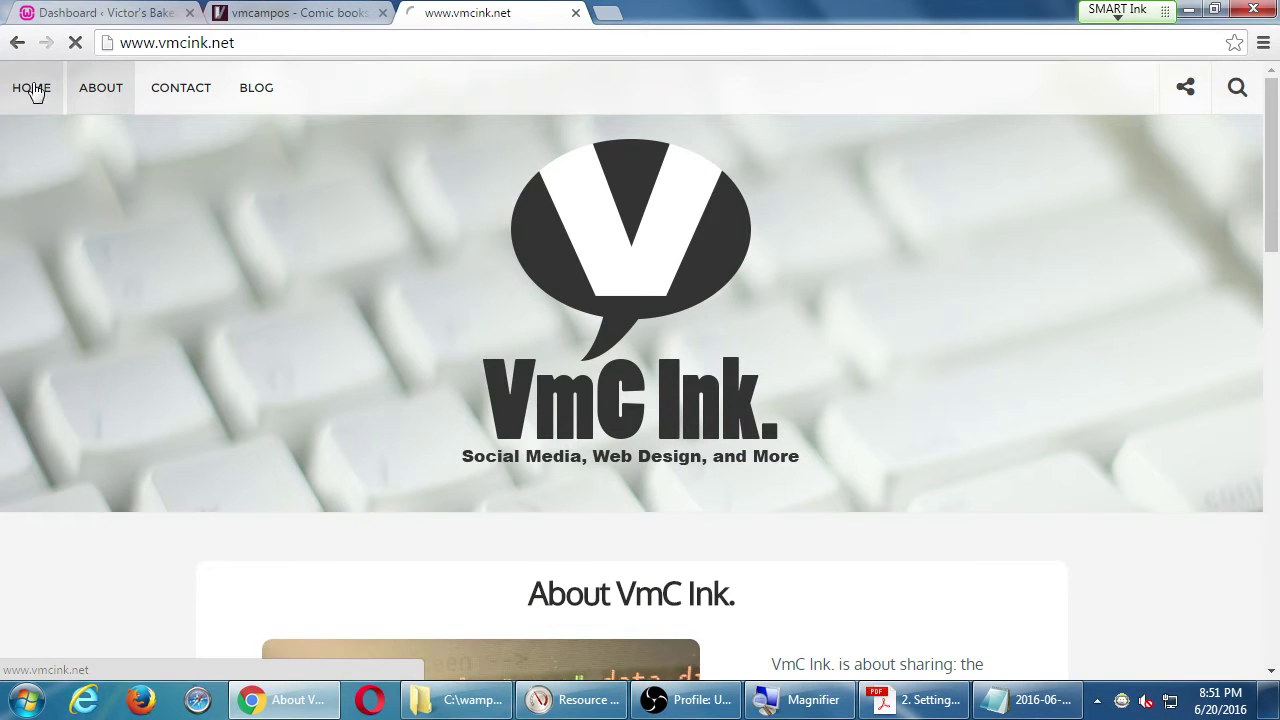
left_click(82, 92)
scroll(697, 307, "down", 3)
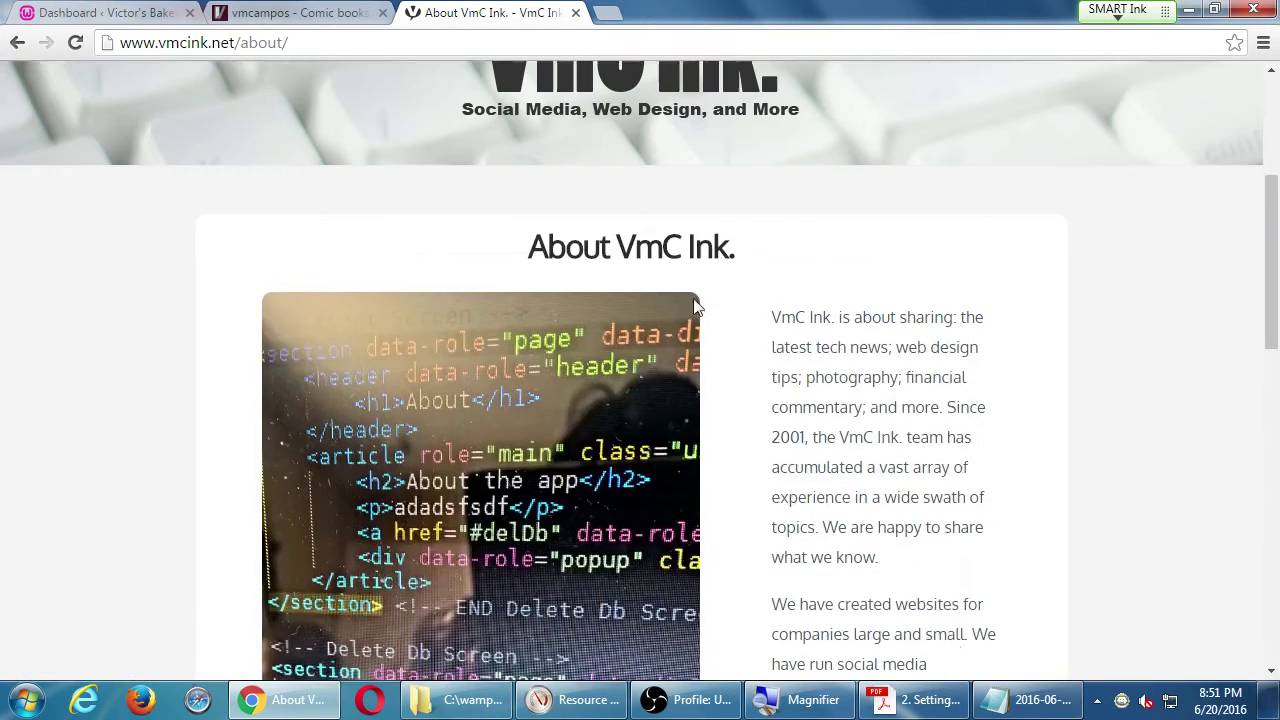
scroll(786, 380, "down", 5)
scroll(780, 377, "up", 10)
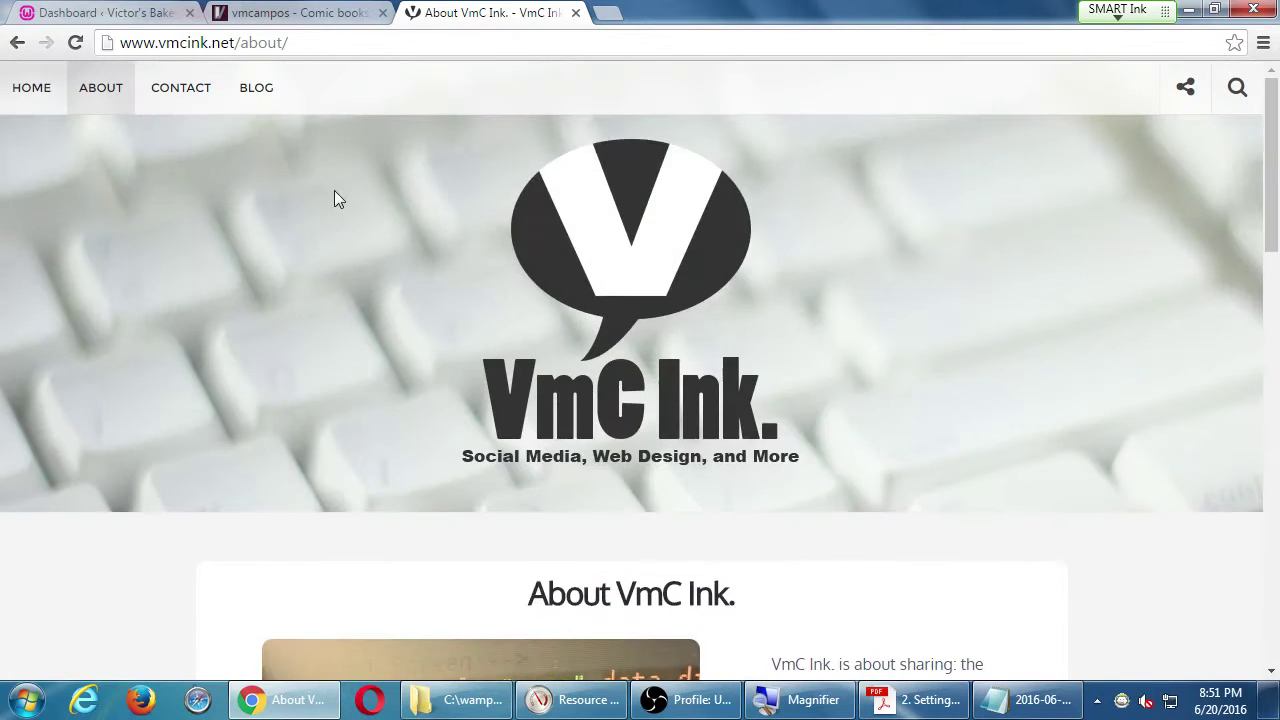
Examine the VmC Ink. home page from its introductory text and News section down to the Recent Posts list
left_click(177, 101)
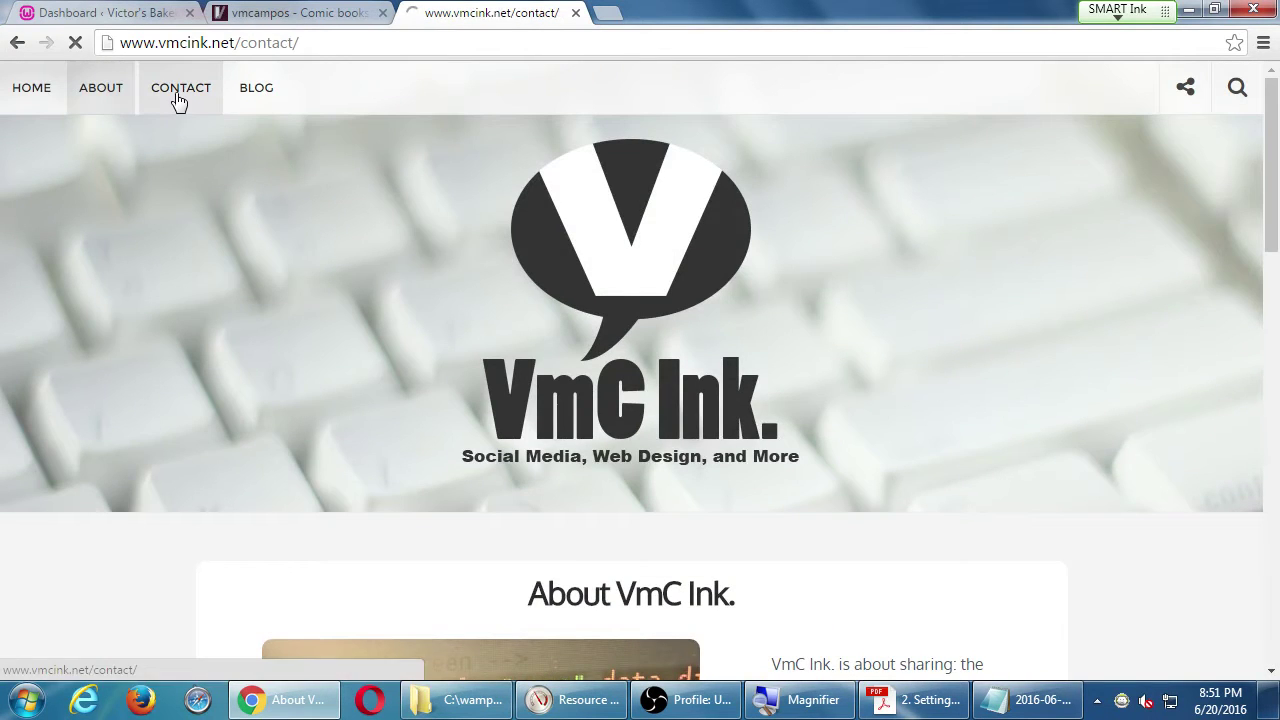
left_click(35, 103)
scroll(464, 408, "down", 3)
scroll(464, 408, "up", 1)
left_click_drag(375, 326, 533, 586)
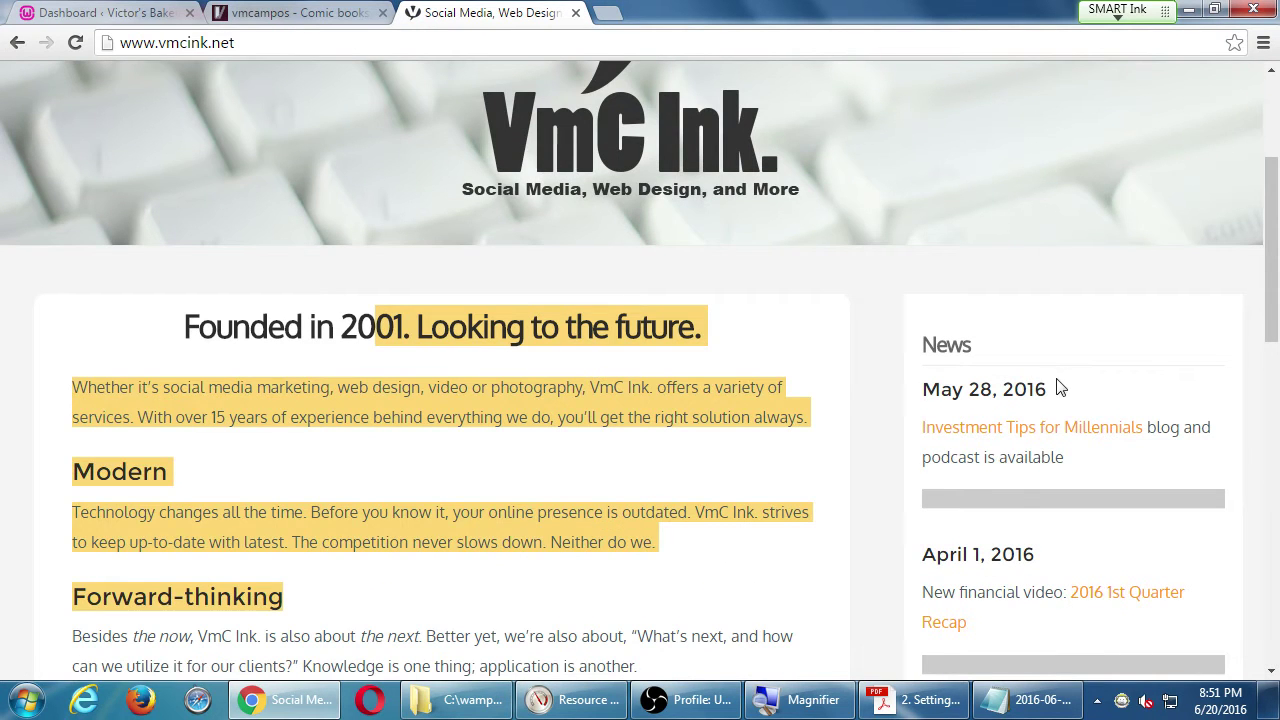
scroll(1049, 374, "down", 1)
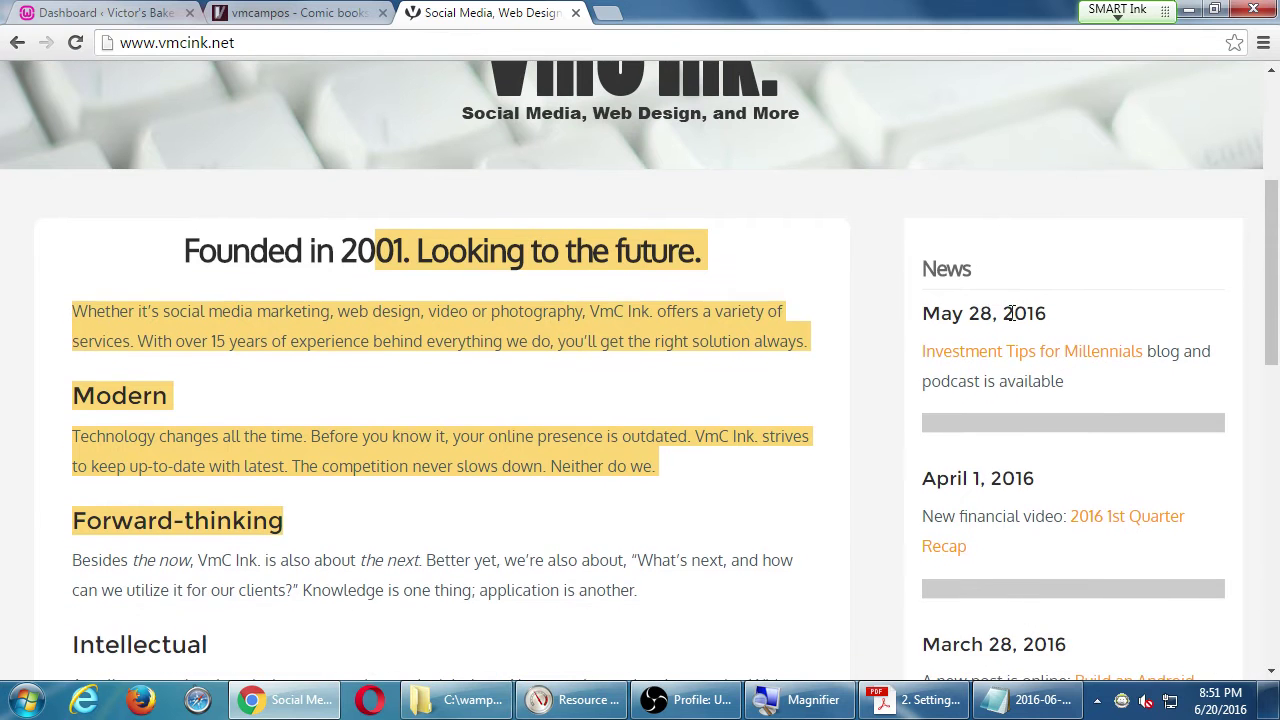
scroll(957, 443, "down", 10)
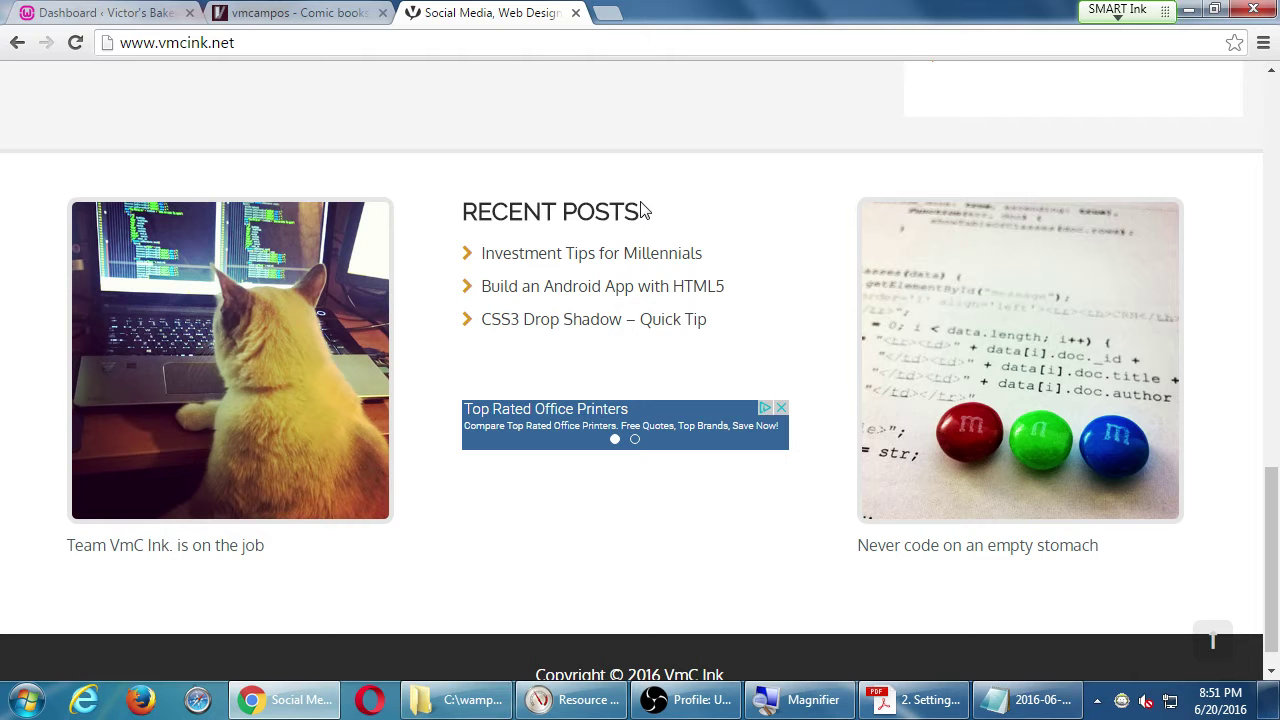
Return to the Victor's Bakery dashboard and open the list of all pages
left_click(147, 8)
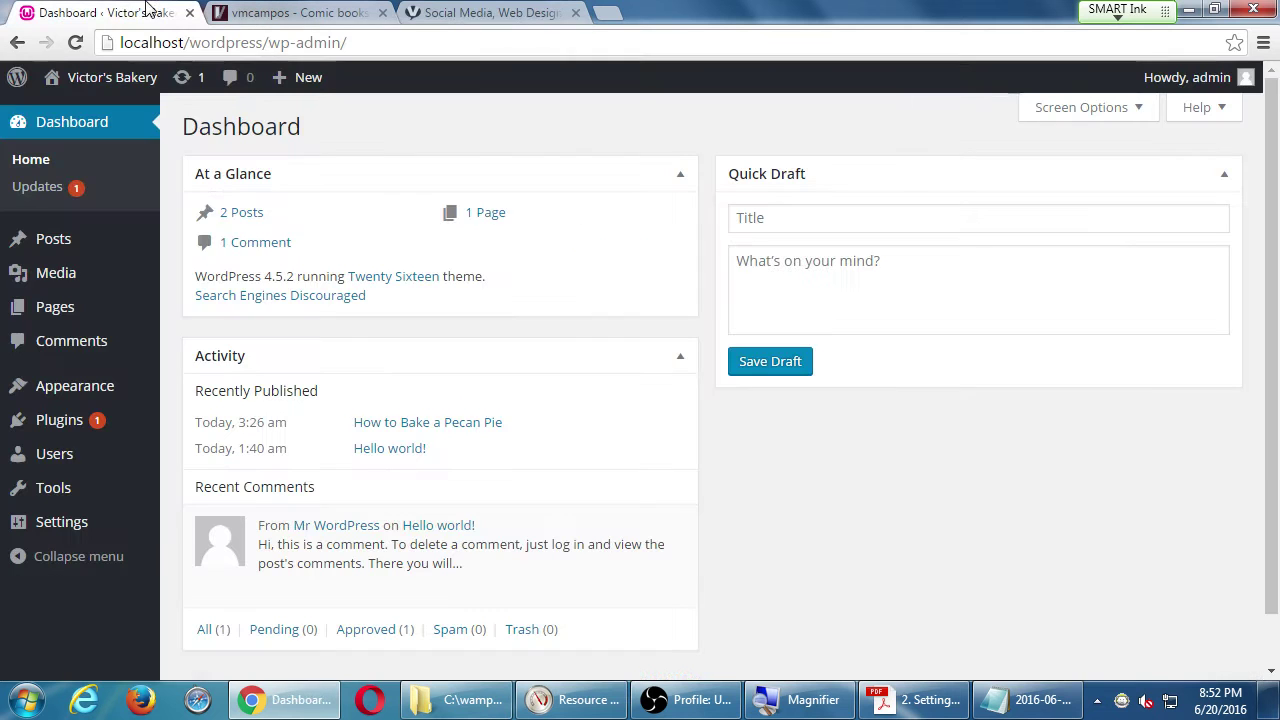
mouse_move(60, 320)
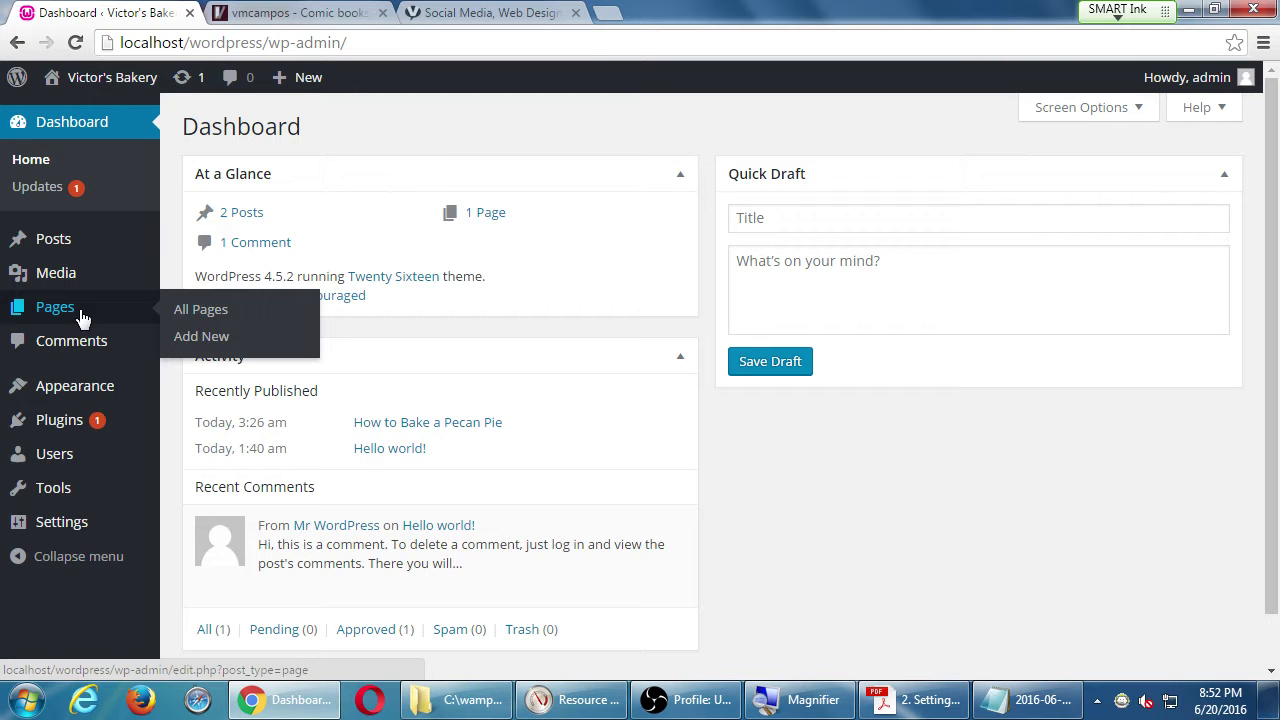
left_click(81, 314)
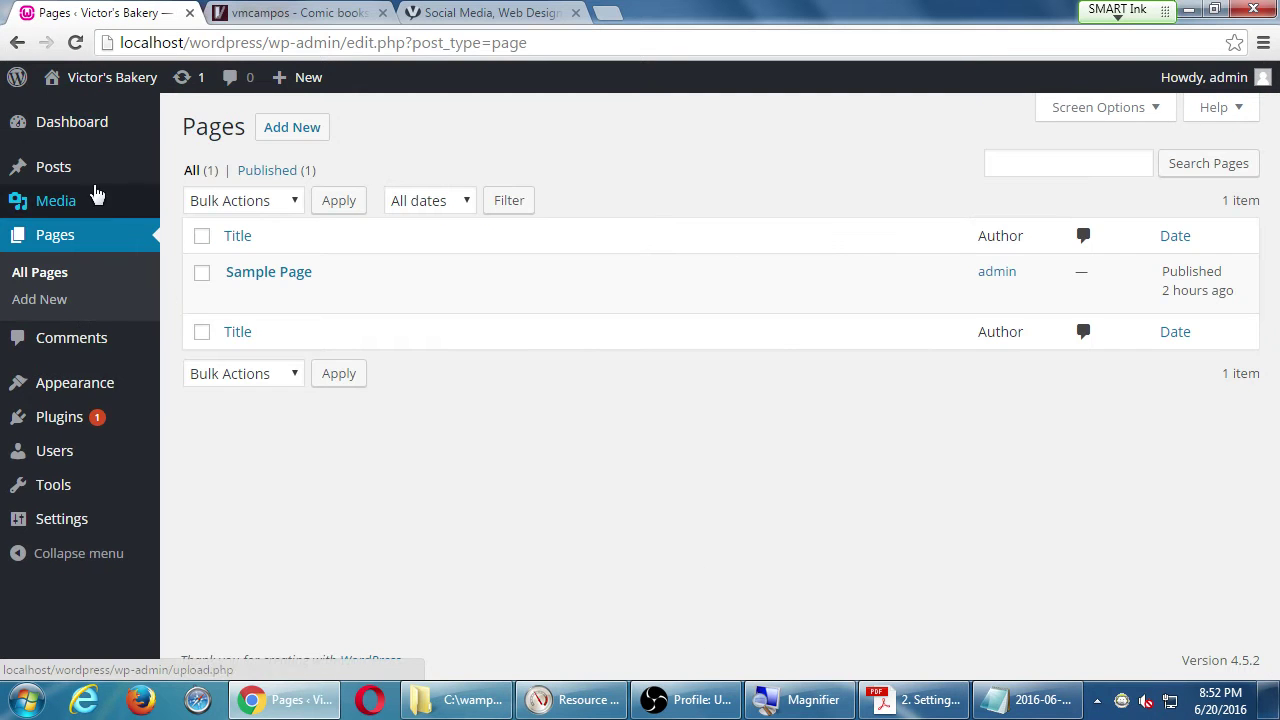
key("alt+Left")
mouse_move(90, 315)
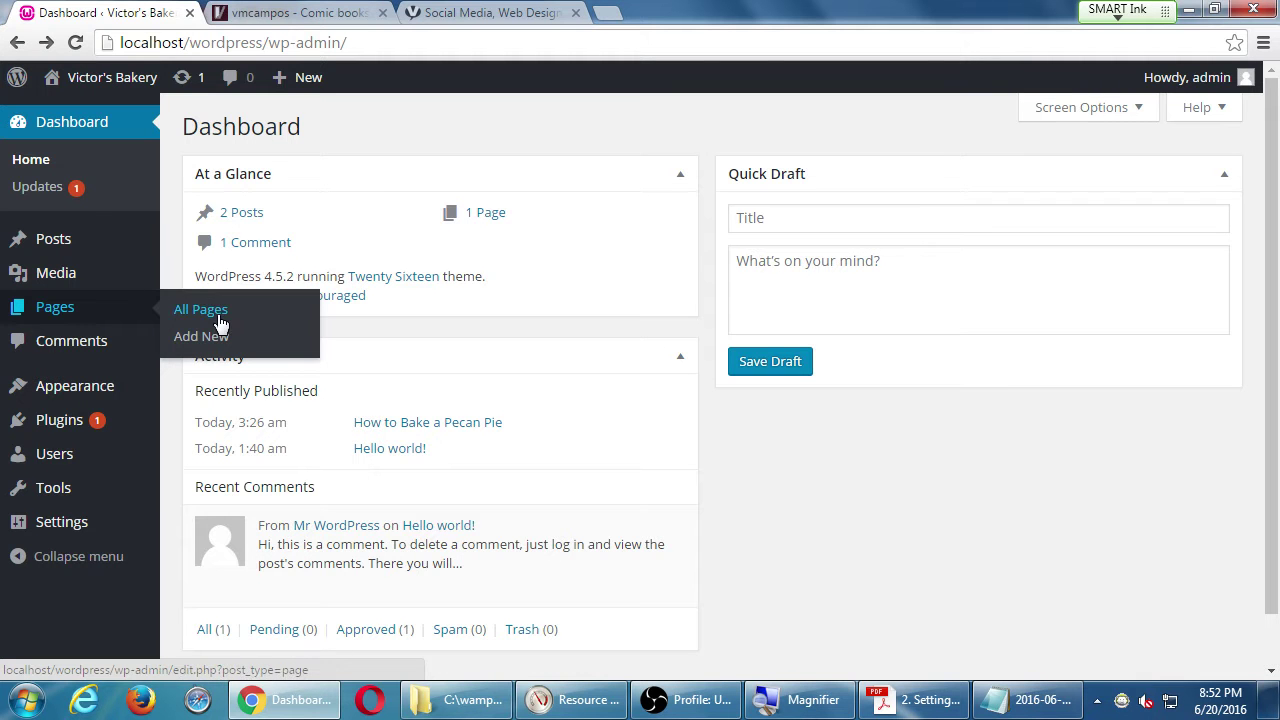
left_click(170, 312)
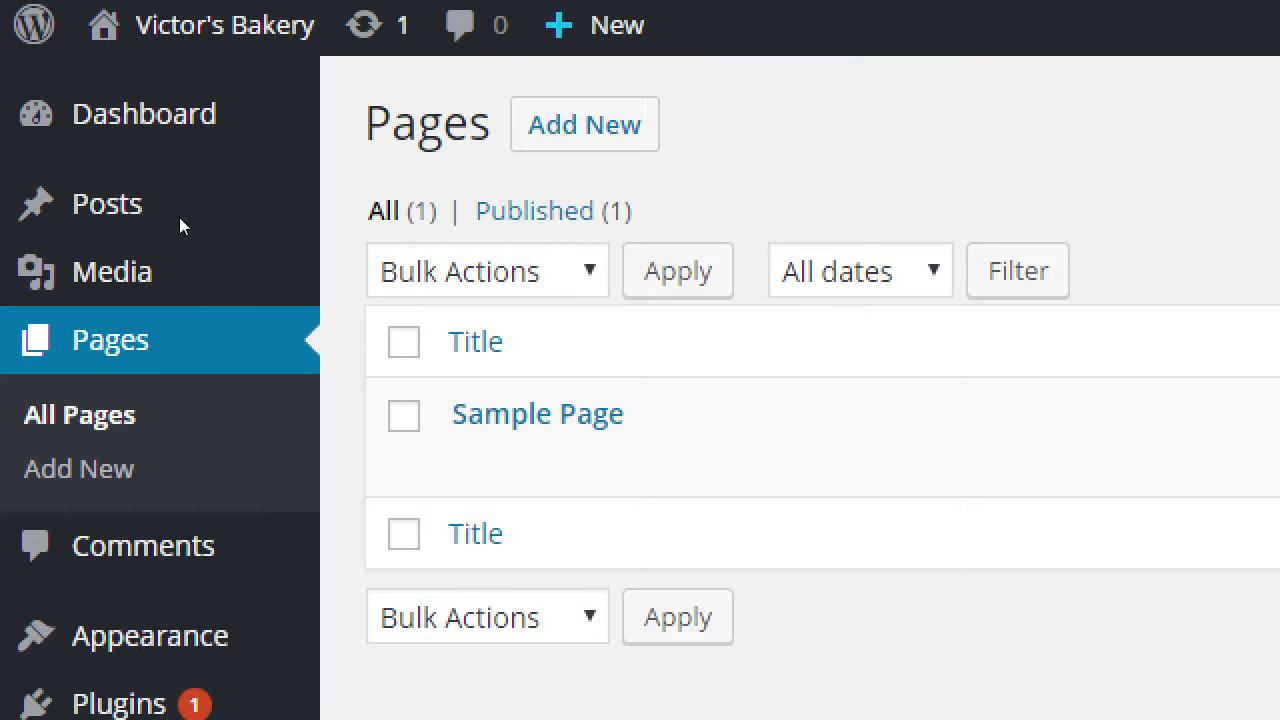
Create a new page titled "Home" and start its body text
mouse_move(86, 178)
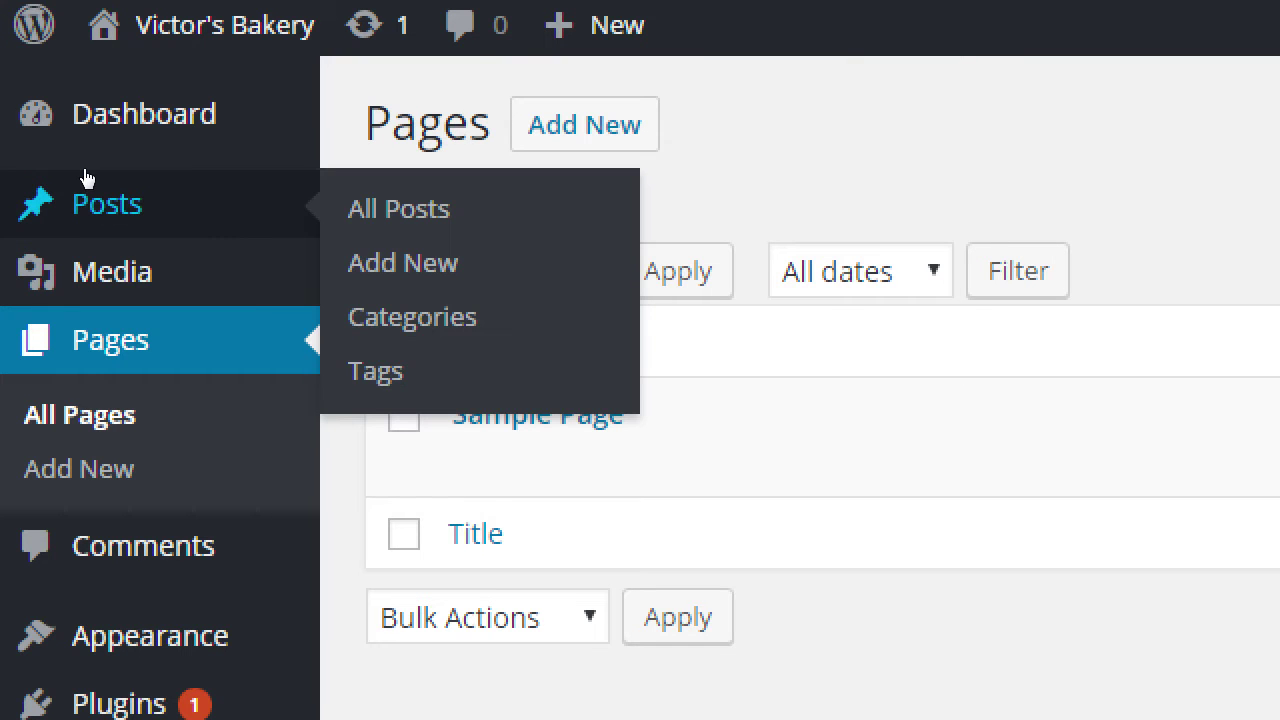
left_click(214, 179)
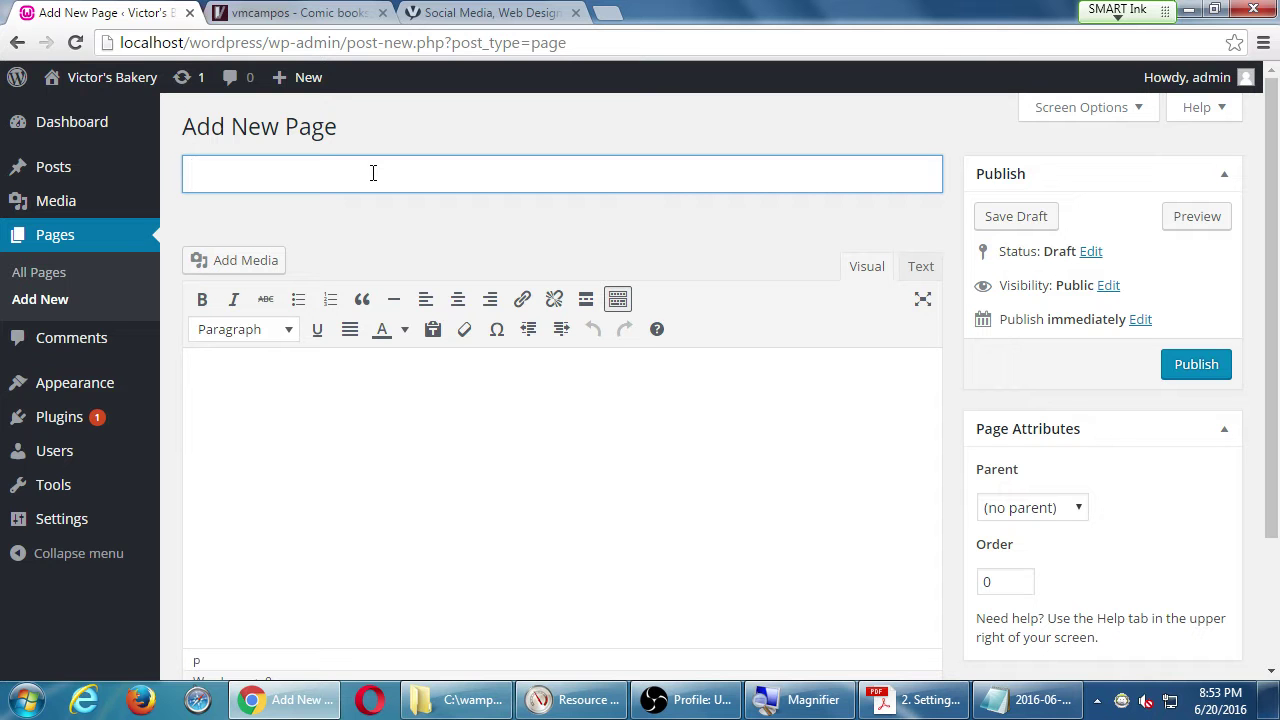
type("Home")
key("Tab")
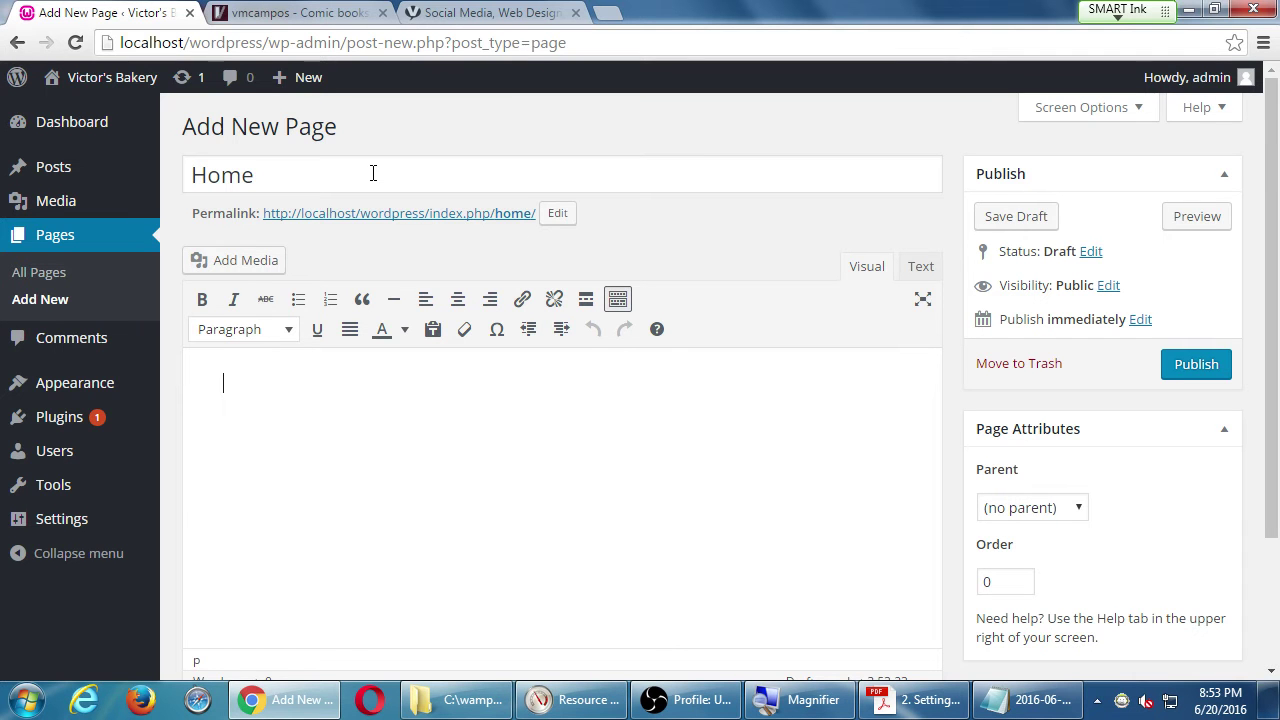
key("super+plus")
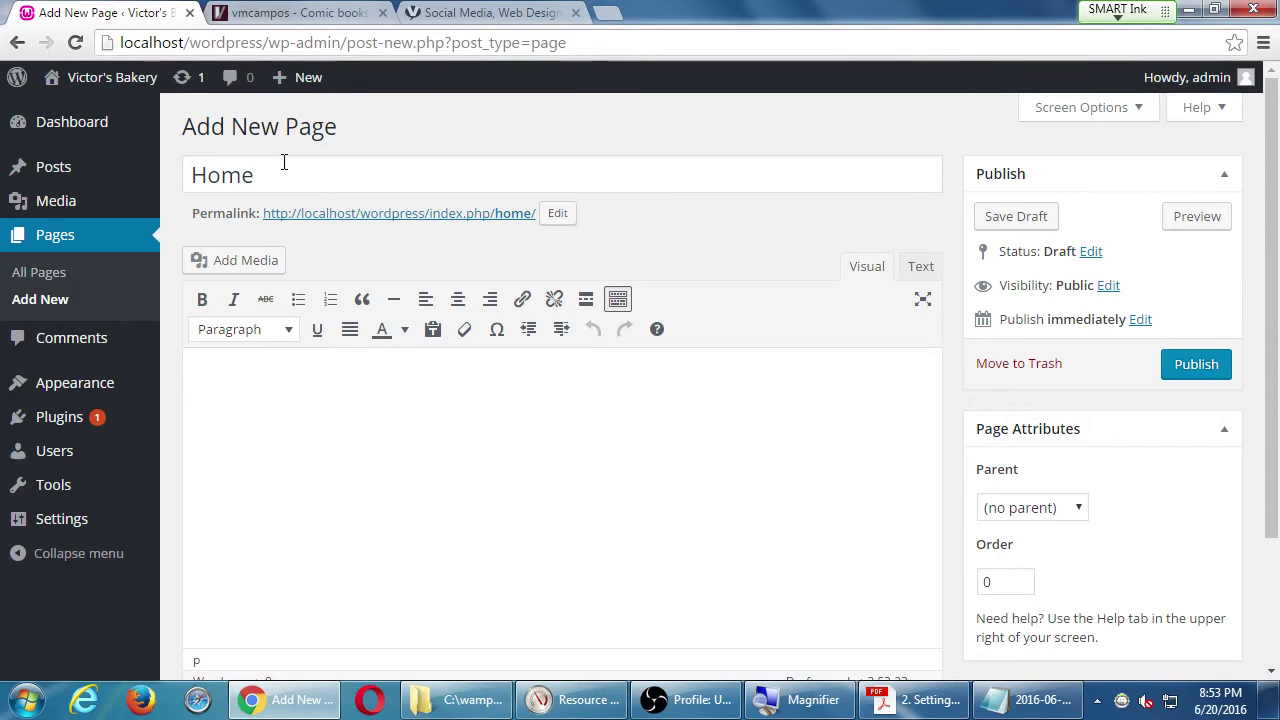
type("Welcome to")
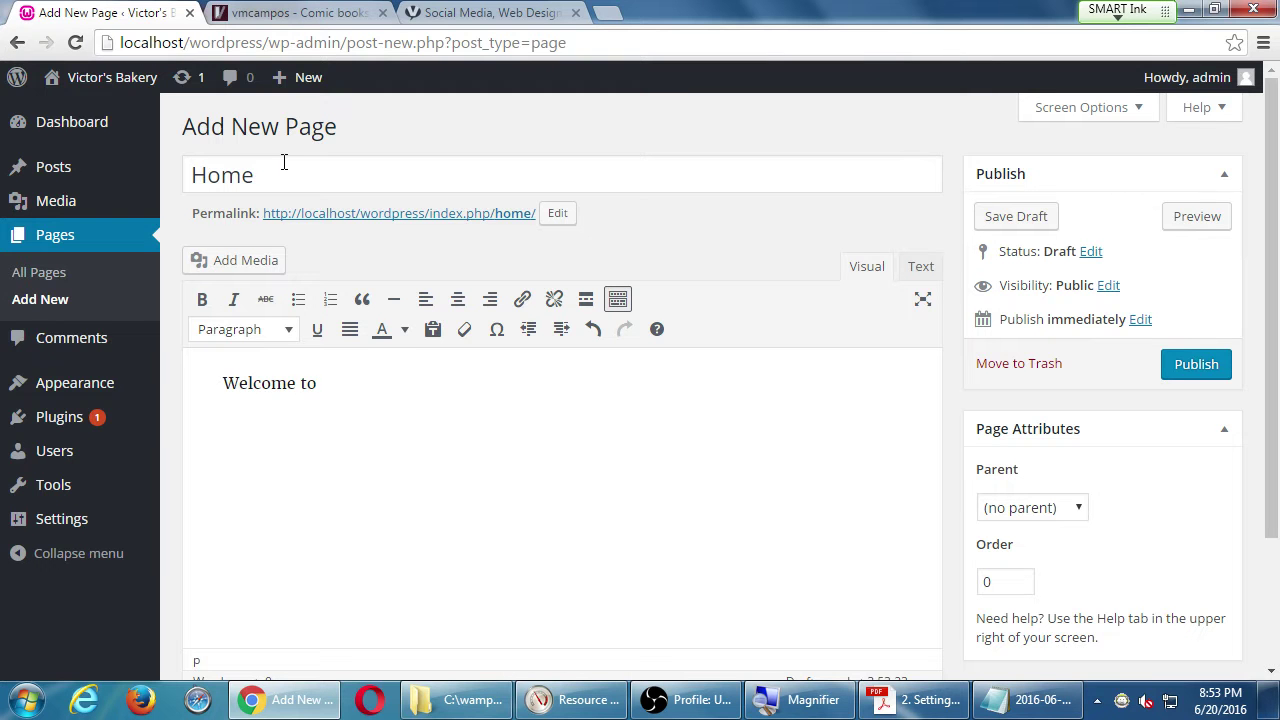
key("ctrl+a")
key("BackSpace")
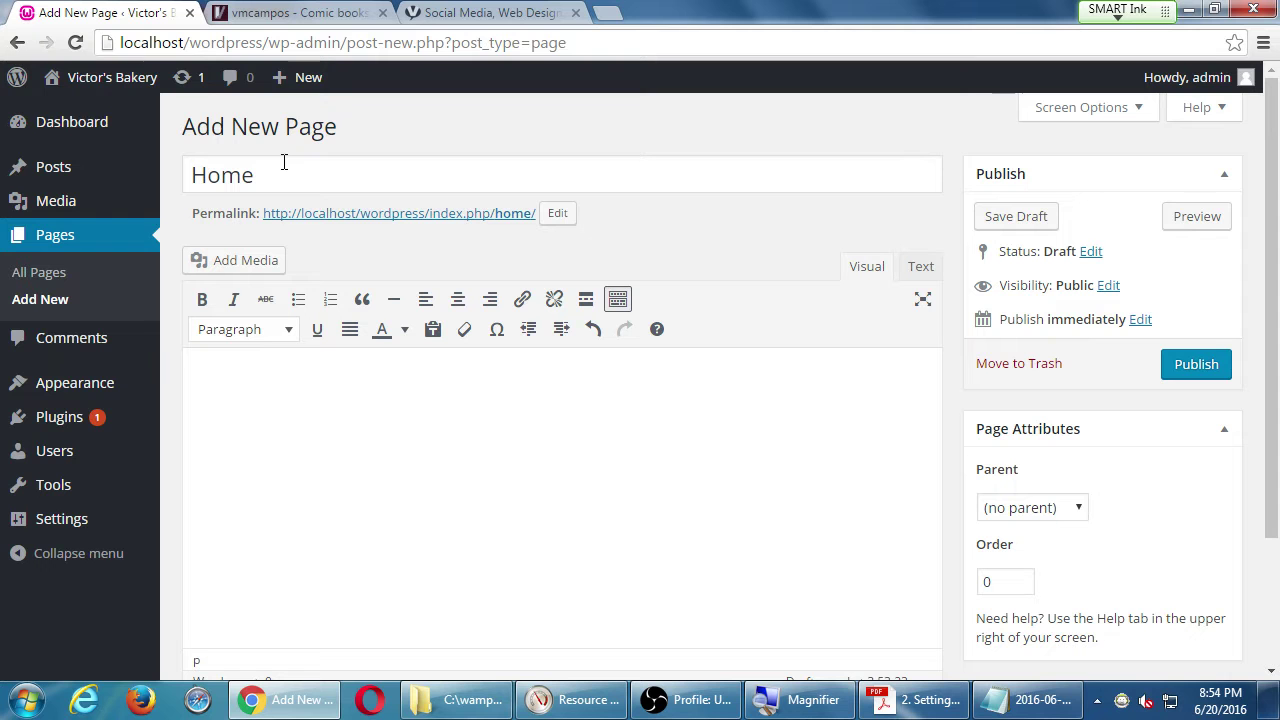
Write "Family-owned bakery in the heart of Eastlake" as the first line of the Home page body
type("Family-owned bakery in t")
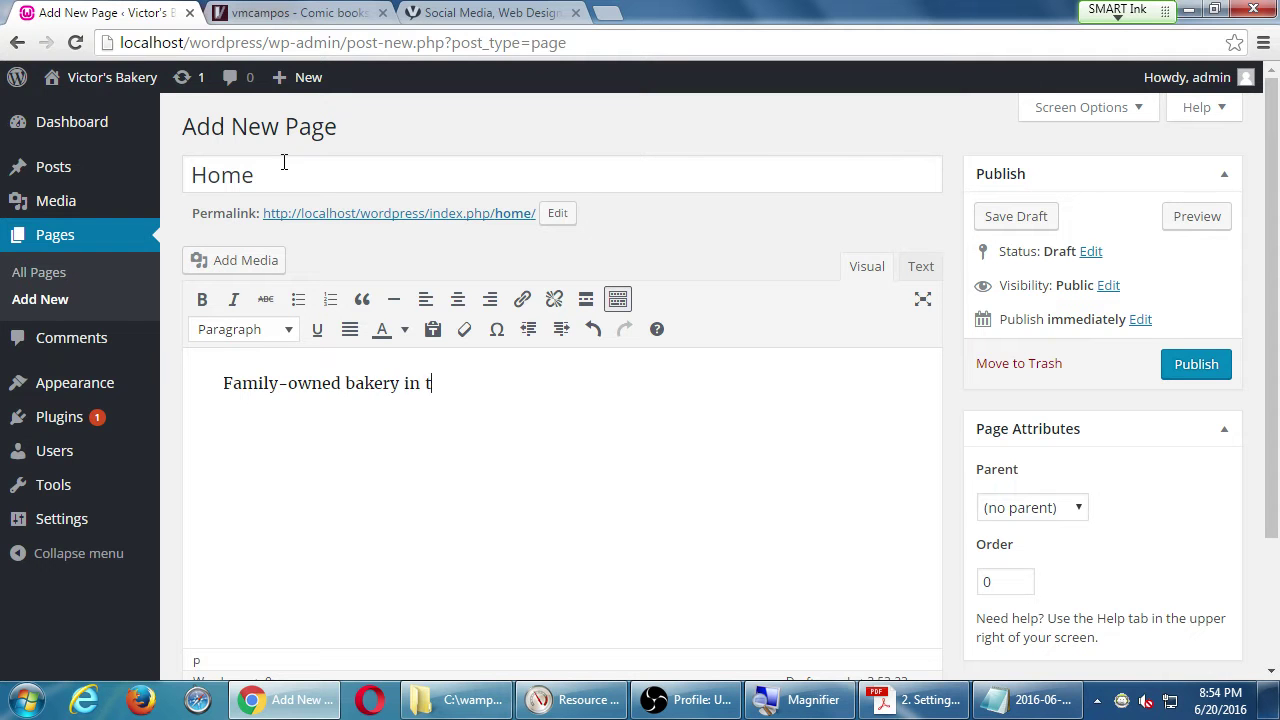
type("he haar")
key("BackSpace")
type("ar")
key("BackSpace")
key("BackSpace")
key("BackSpace")
type("eart of Eastla")
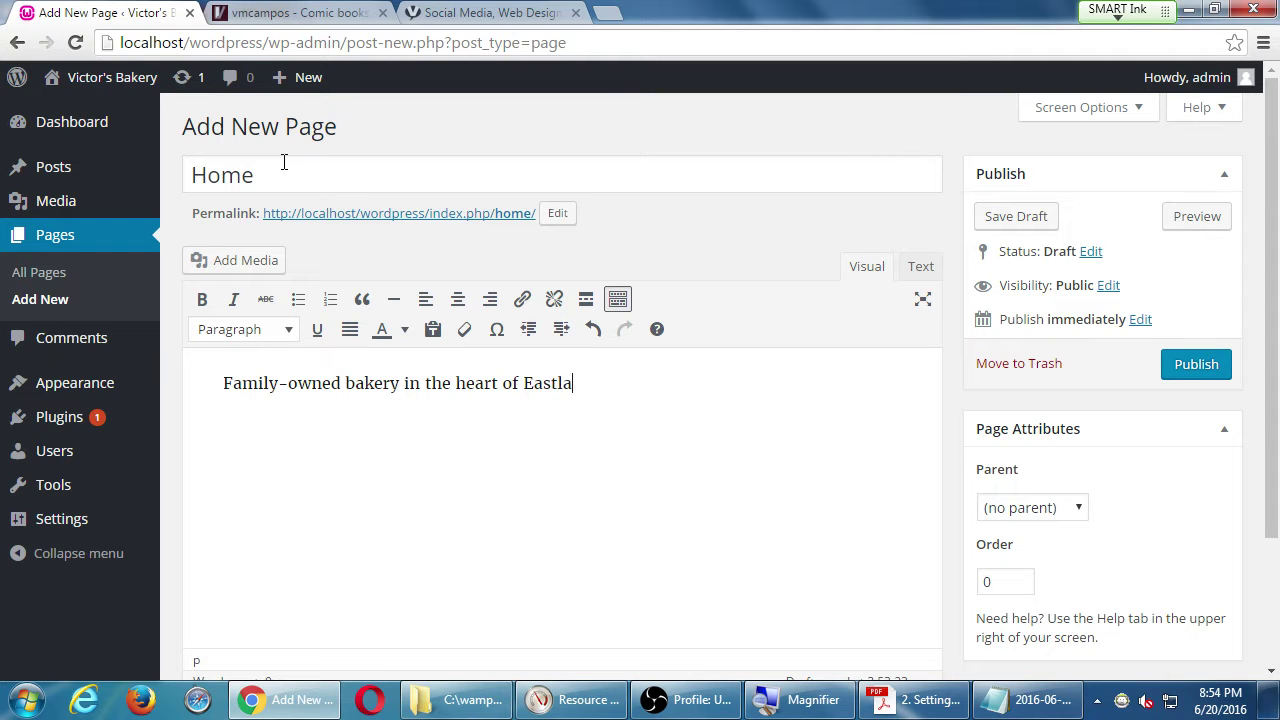
type("ke")
Add a second paragraph that begins "Welcome to Victor's Bakery" and continues with random filler text
key("Return")
type("Welcome to V")
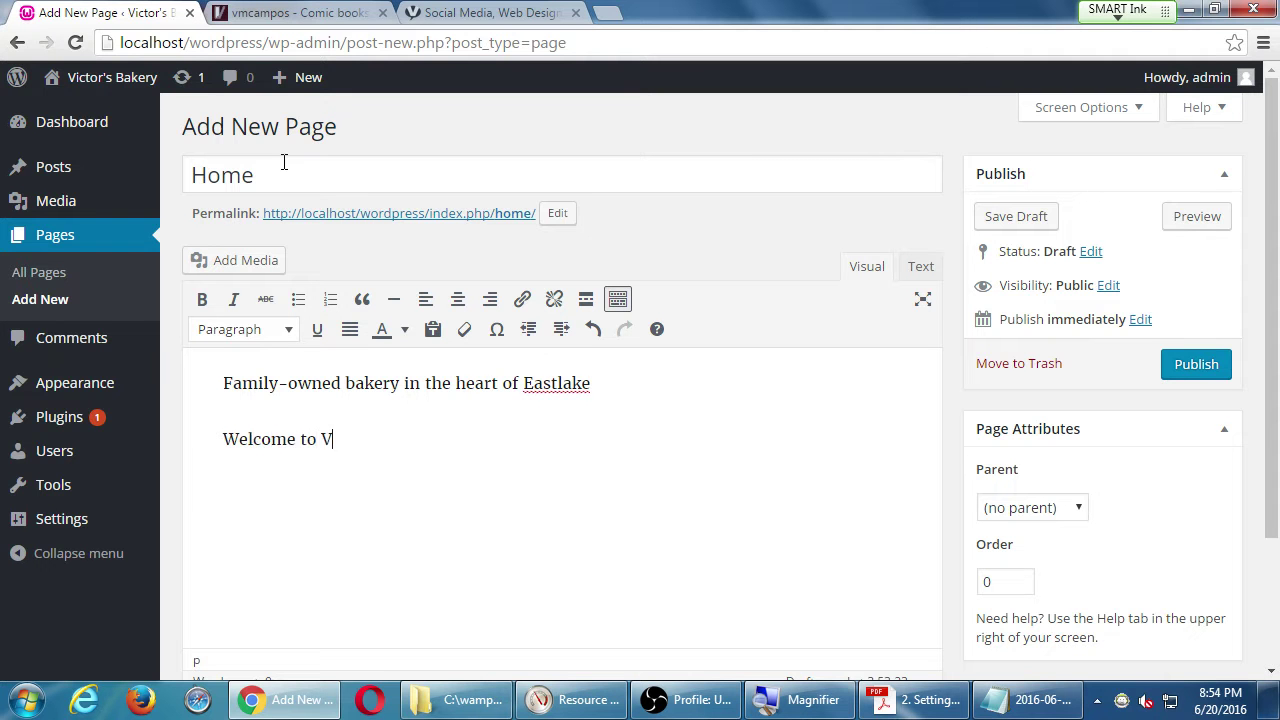
type("ictor's Bakery akls jklasdf j")
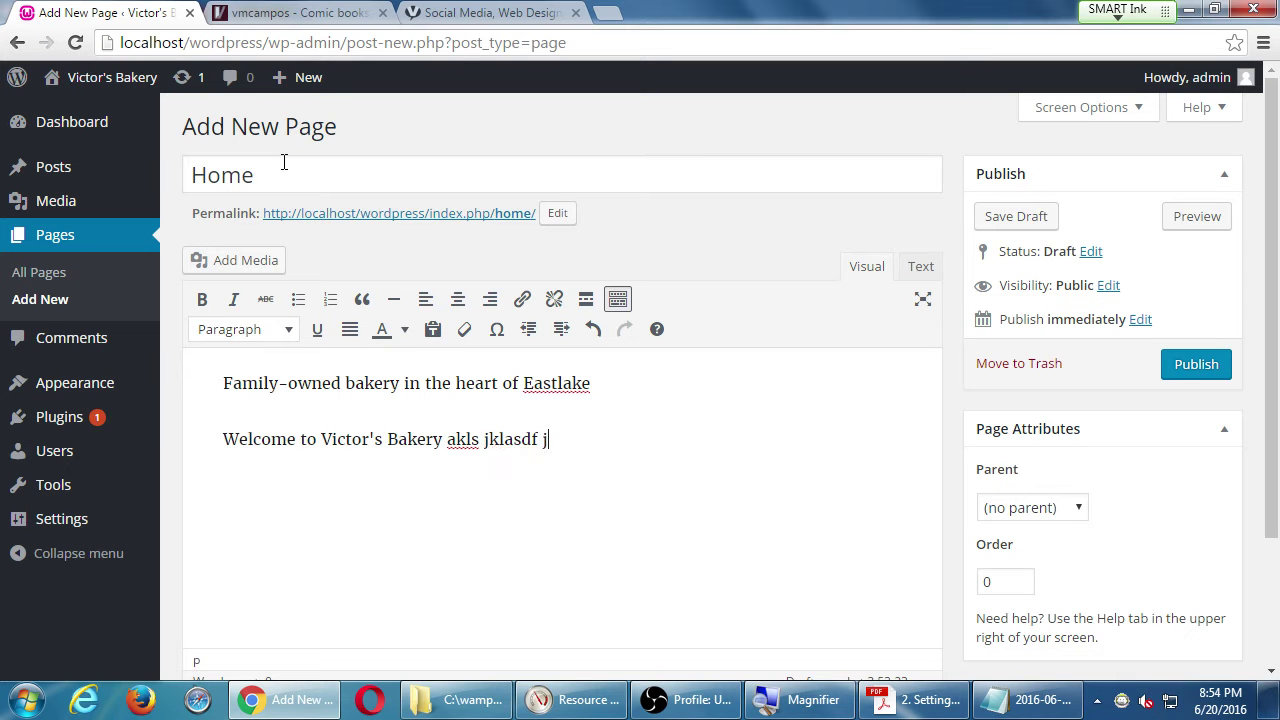
type("lkfdsa jlkf jlfak jlak lkjfdajlkfadfdas")
Copy the welcome paragraph's text and paste it three times directly after itself to lengthen the body
key("ctrl+a")
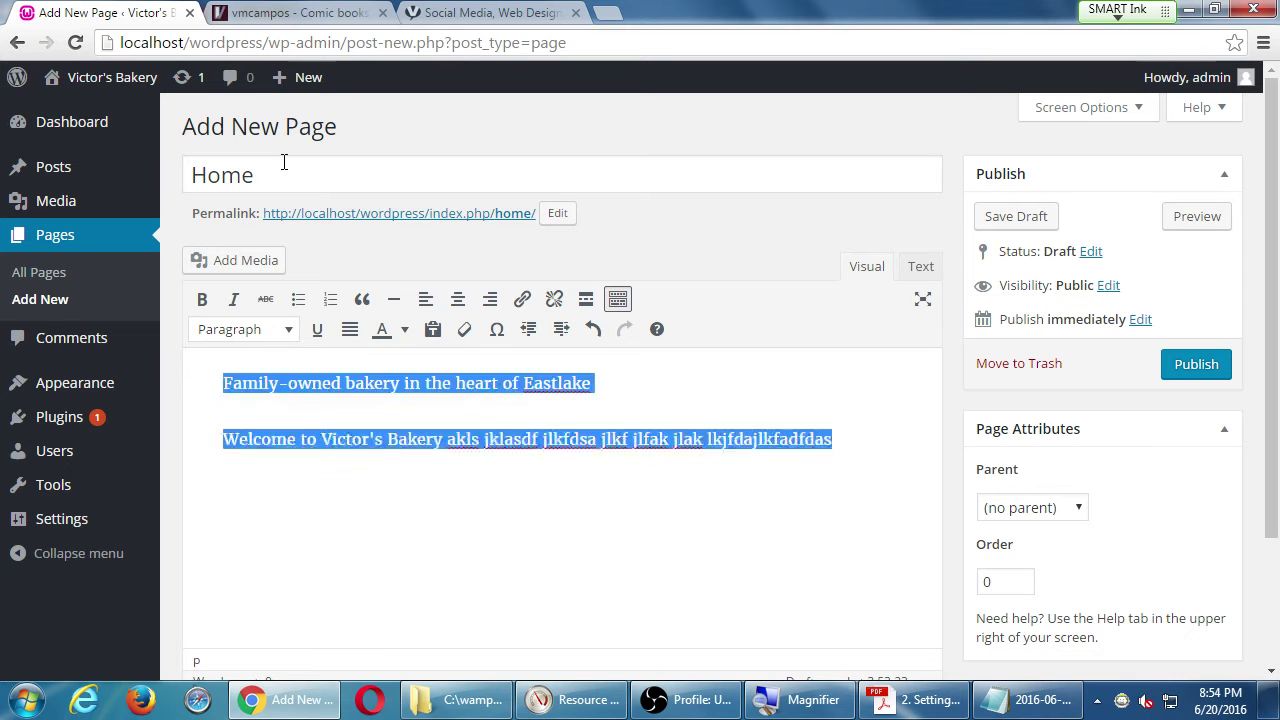
key("Right")
key("shift+End")
key("ctrl+c")
key("Right")
key("ctrl+v")
key("ctrl+v")
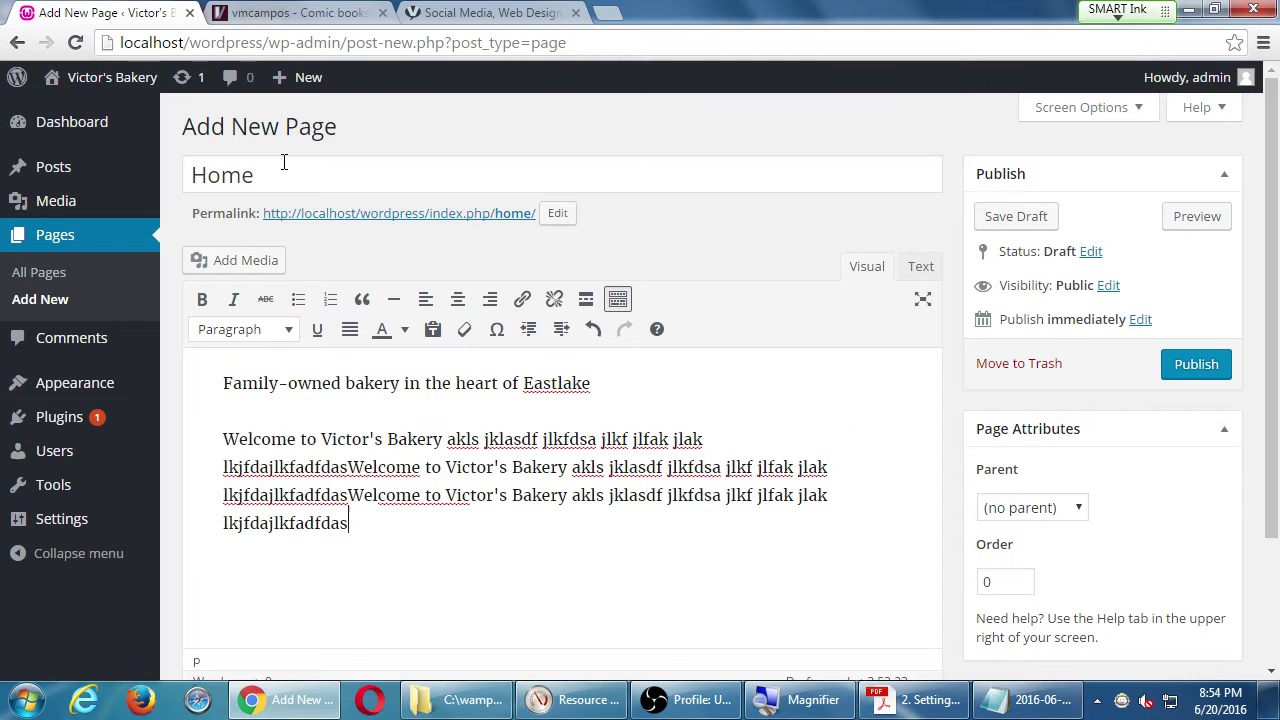
key("ctrl+v")
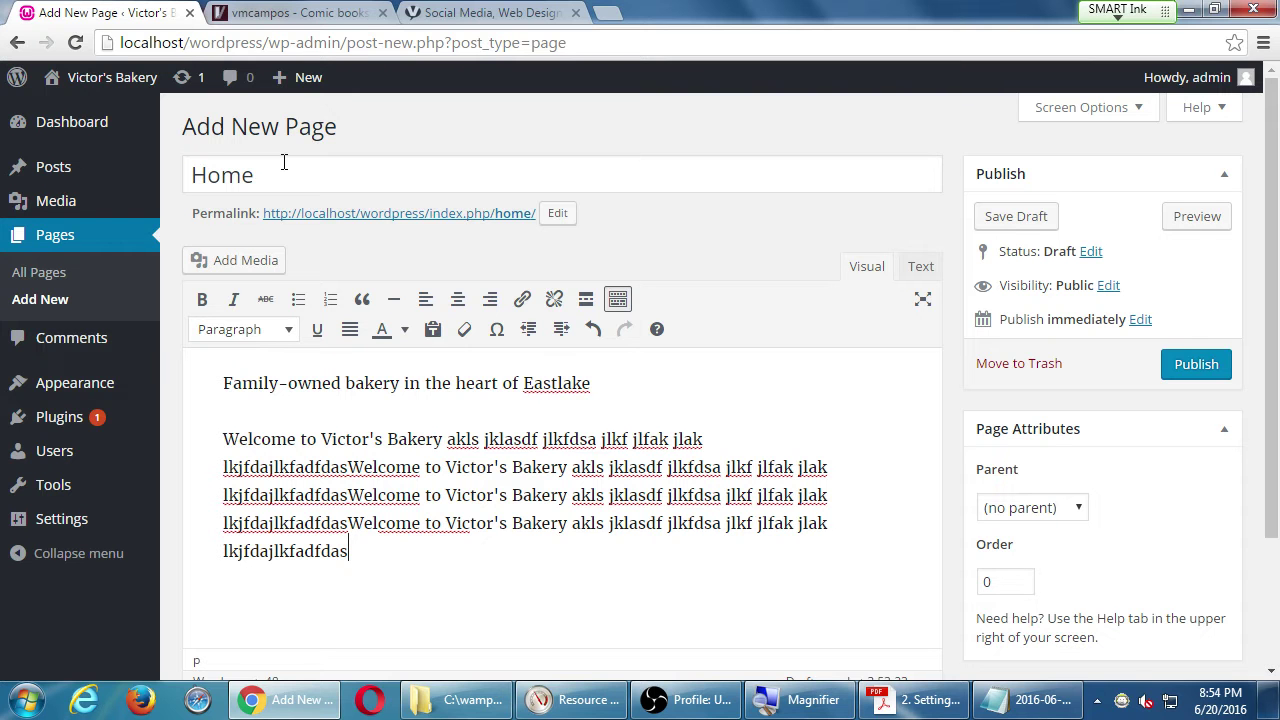
Collapse and re-expand the Publish box, and inspect the Parent choices in Page Attributes, keeping "(no parent)"
left_click(1083, 174)
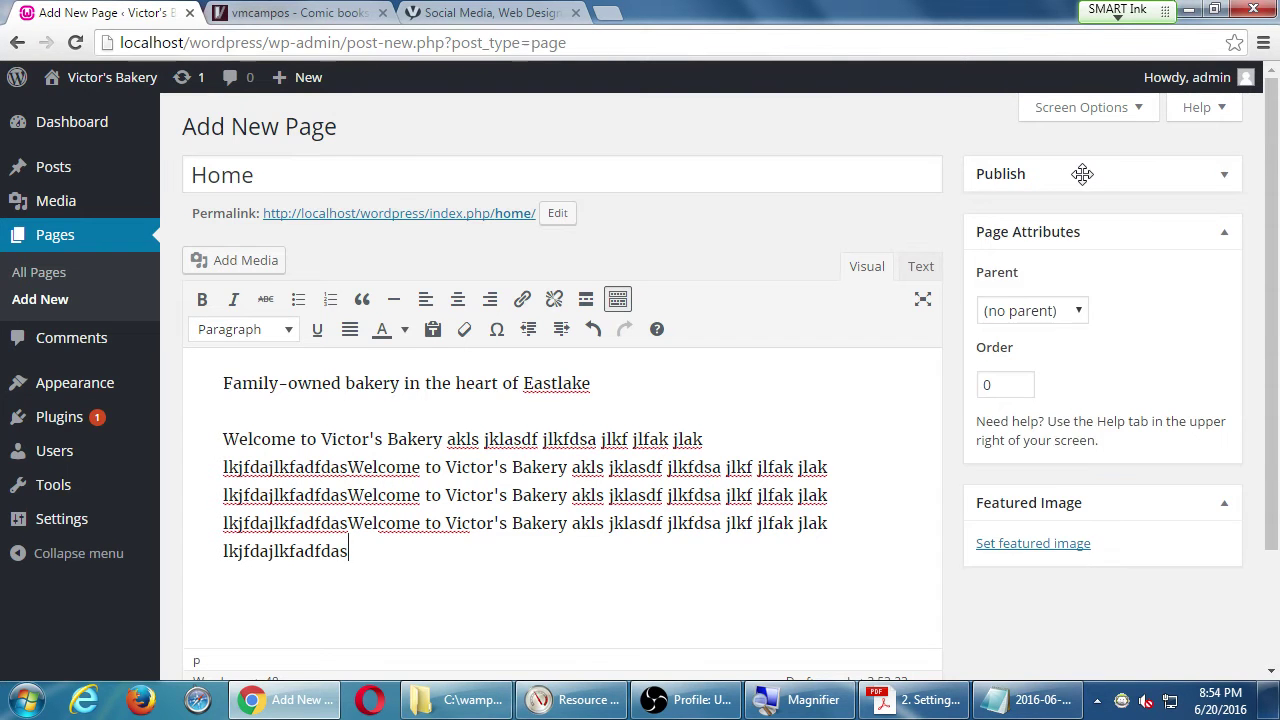
left_click(1083, 174)
scroll(940, 535, "down", 2)
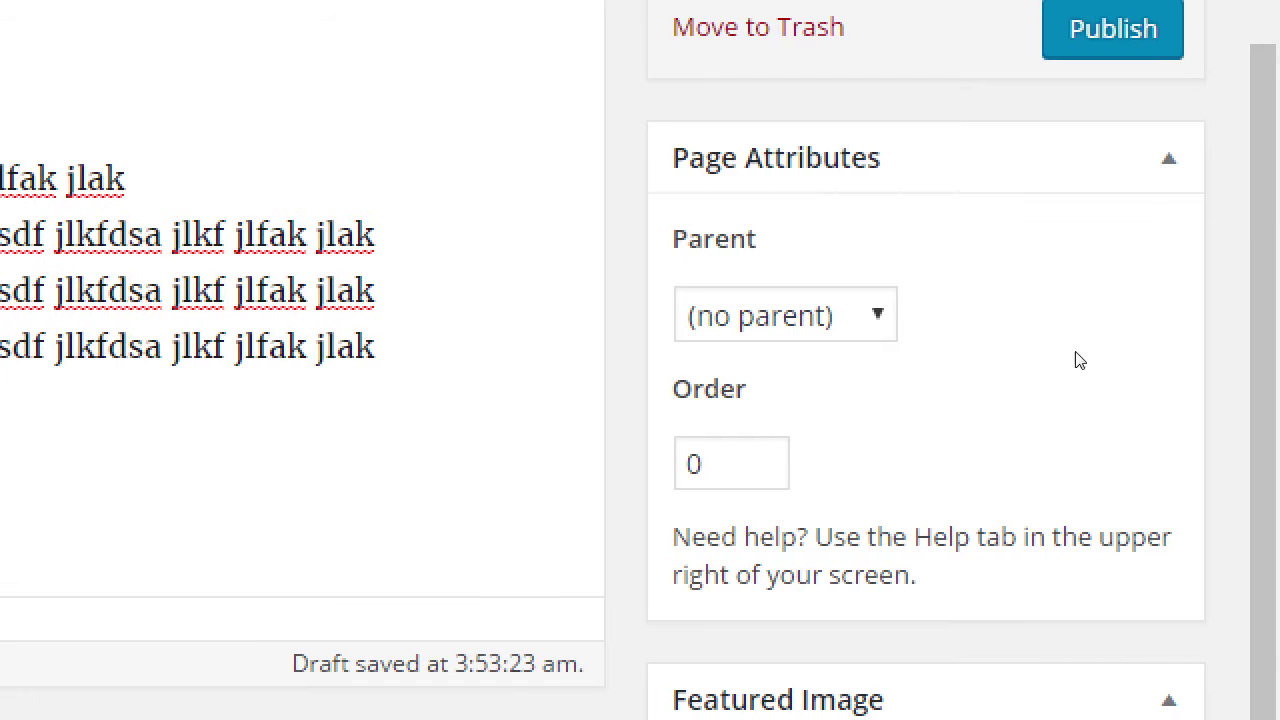
key("alt+Down")
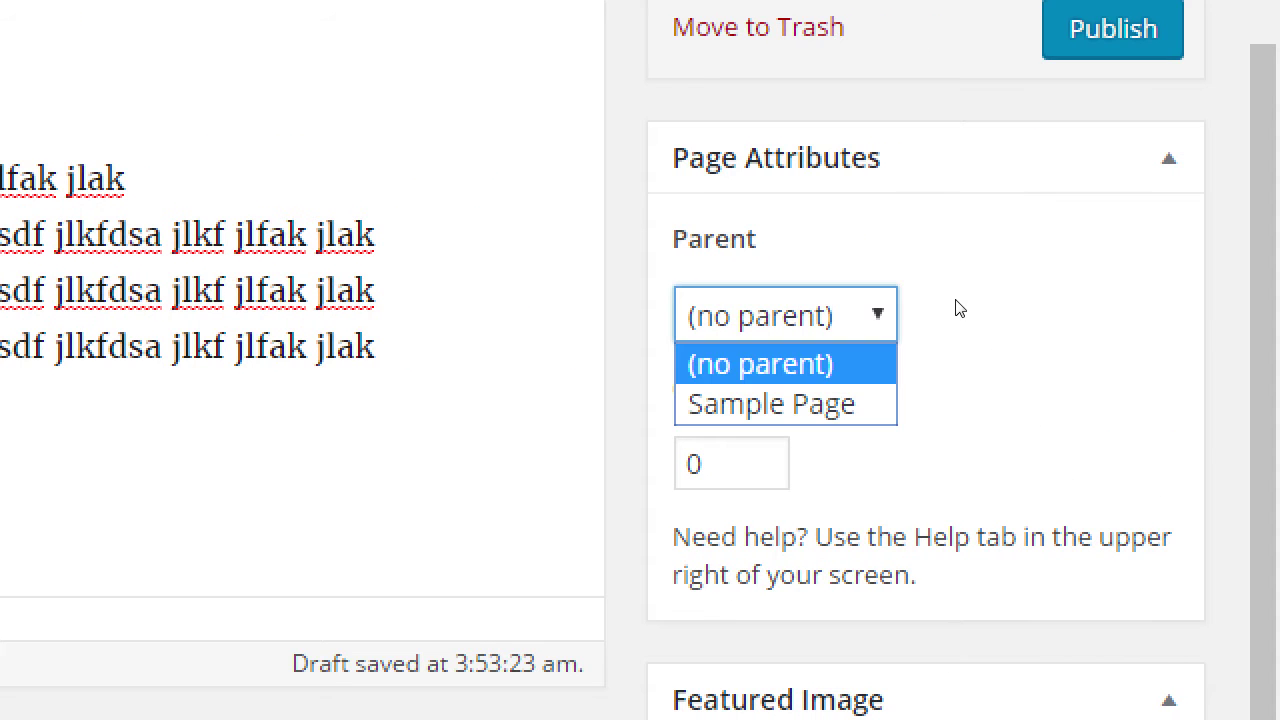
key("Escape")
key("alt+Down")
key("Down")
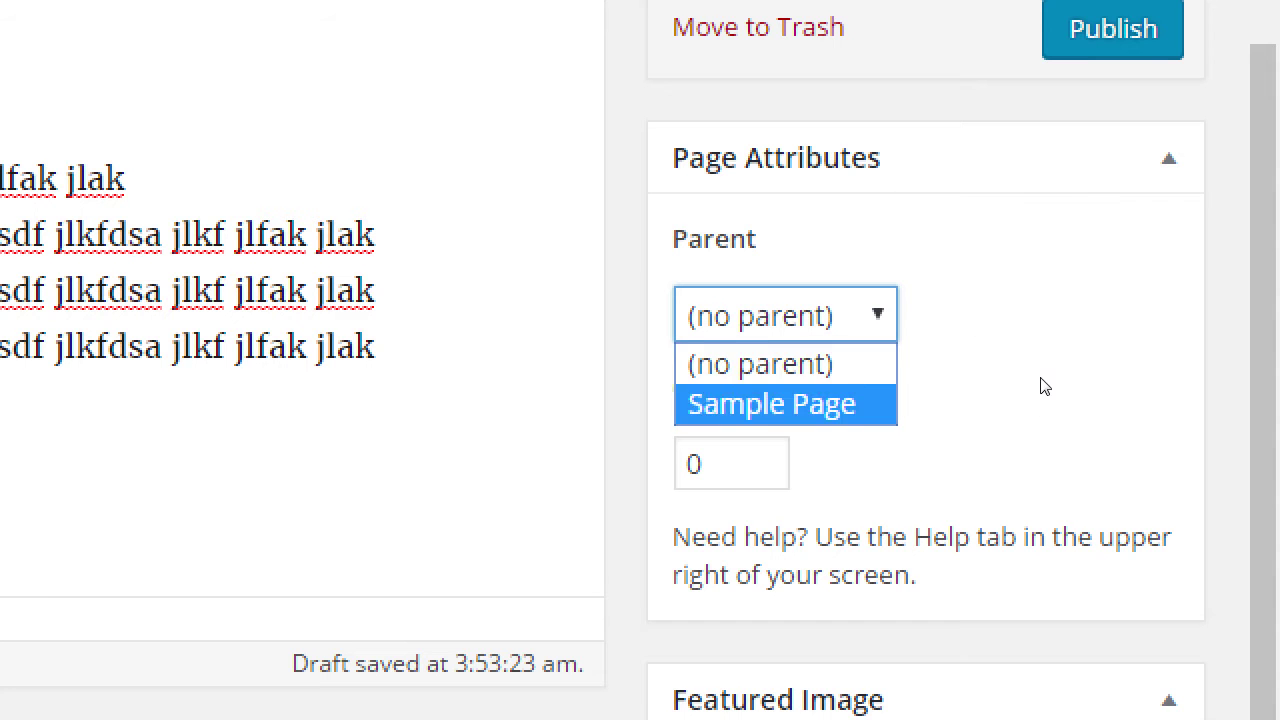
key("Up")
key("Escape")
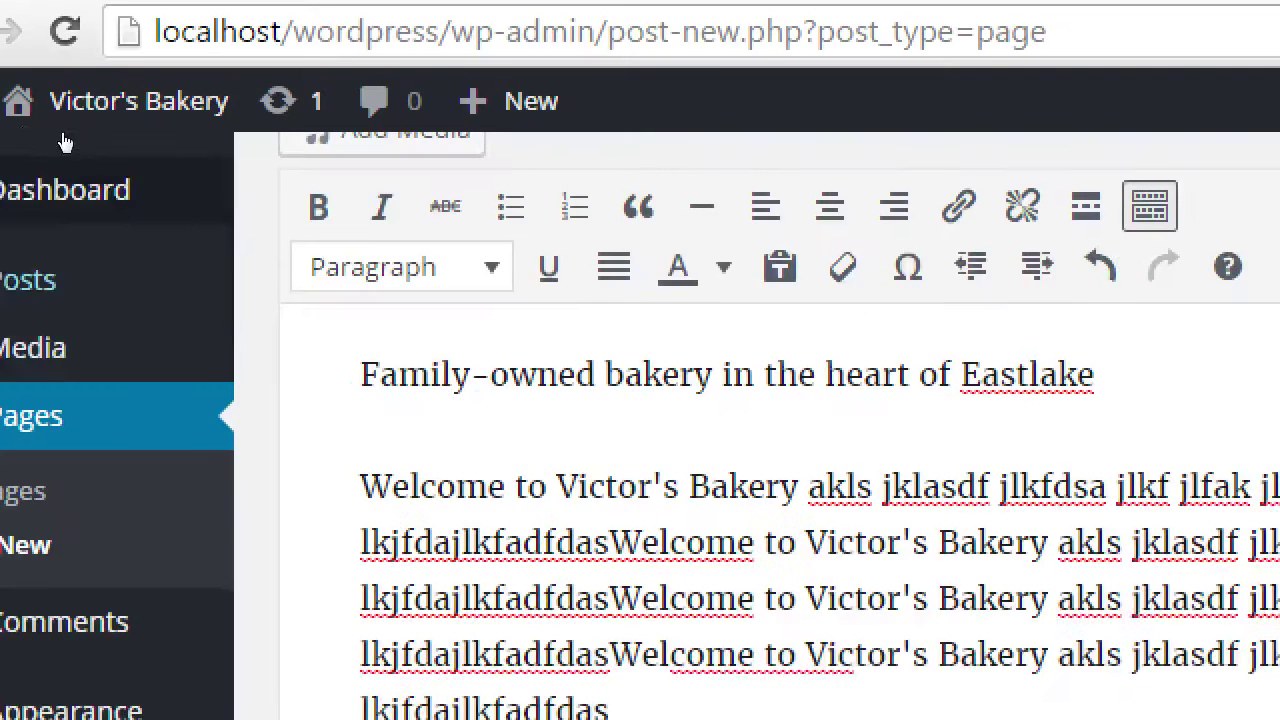
Review the Home page's title and its Page Attributes, checking the Parent choices and the Order field while keeping "(no parent)"
scroll(150, 144, "up", 3)
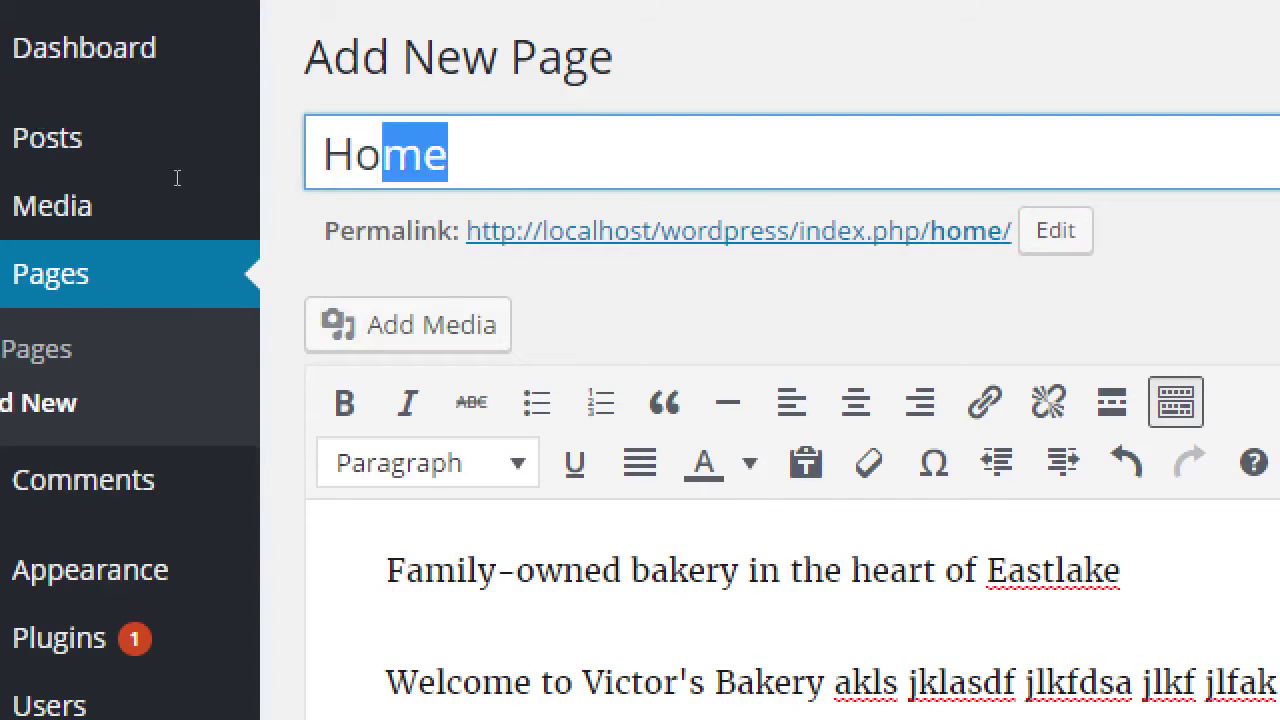
mouse_move(122, 183)
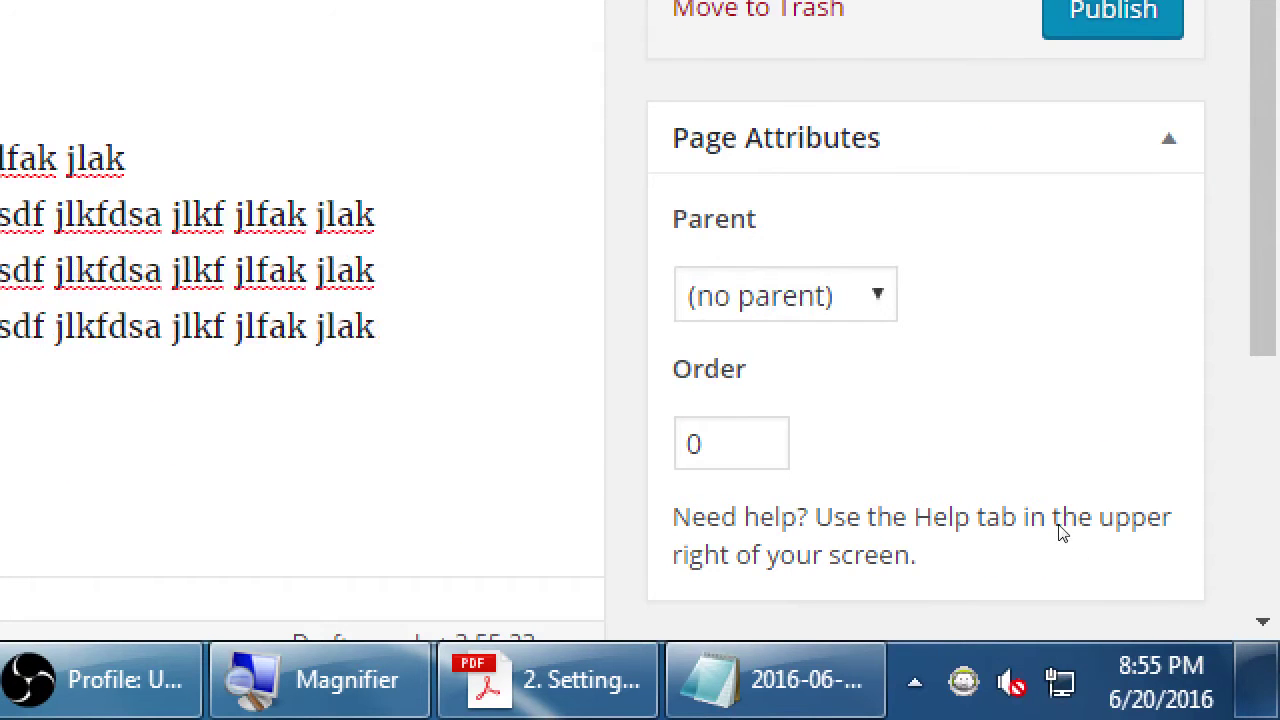
key("alt+Down")
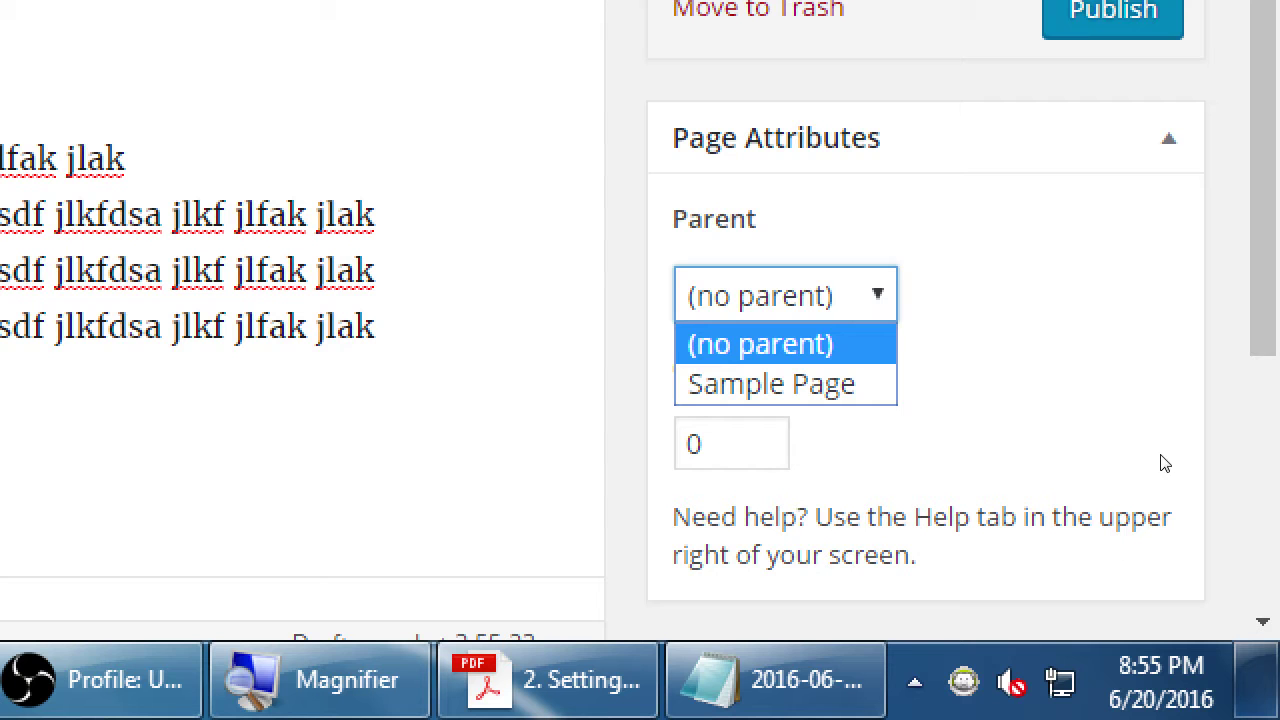
left_click(951, 481)
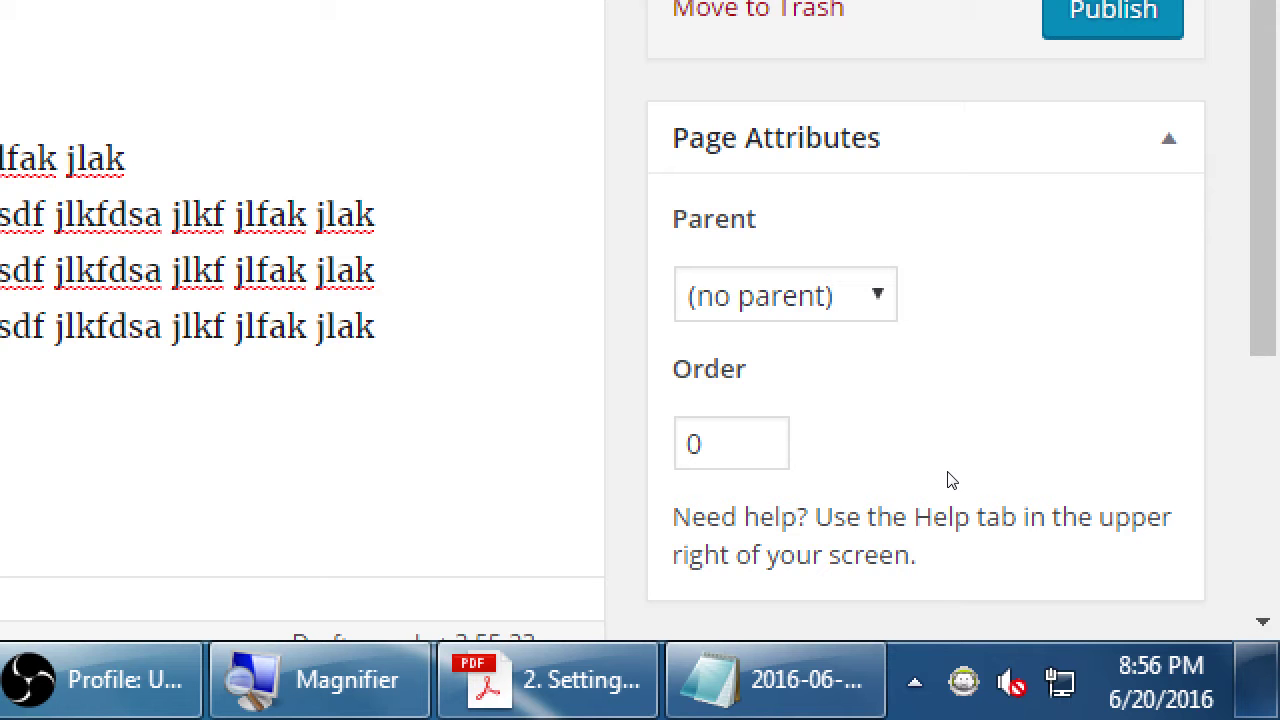
key("Tab")
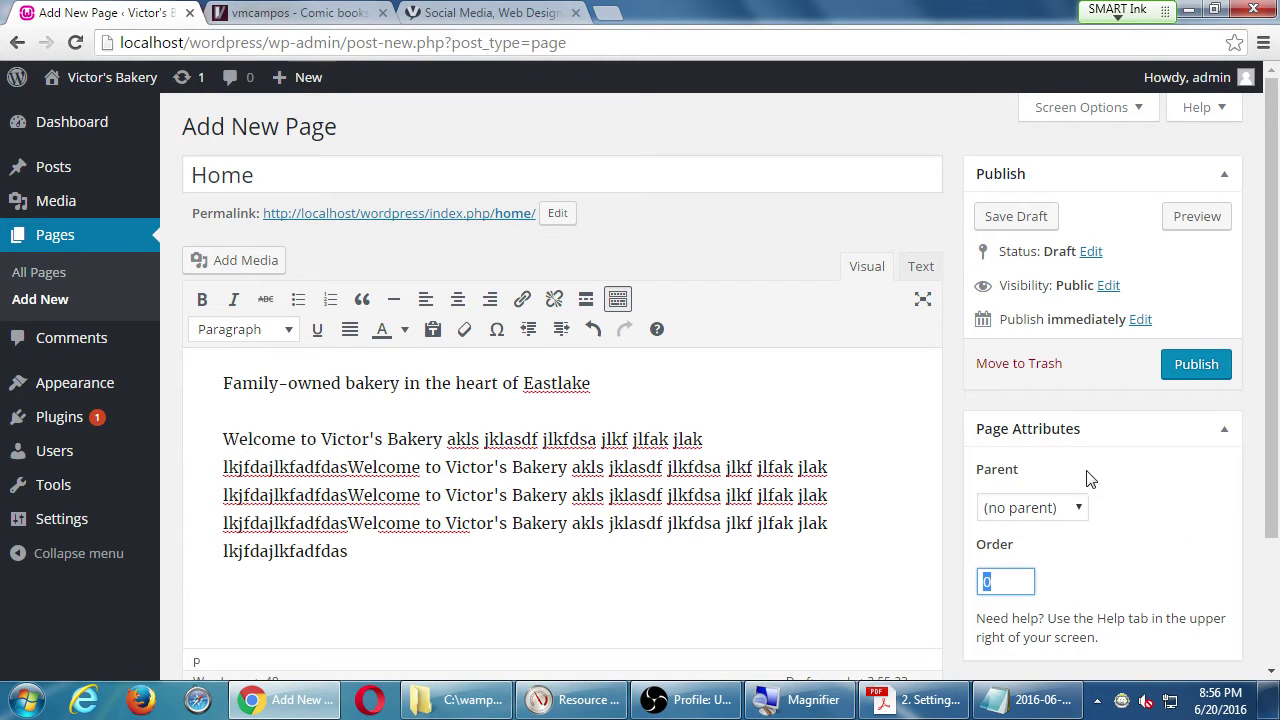
scroll(1060, 500, "down", 3)
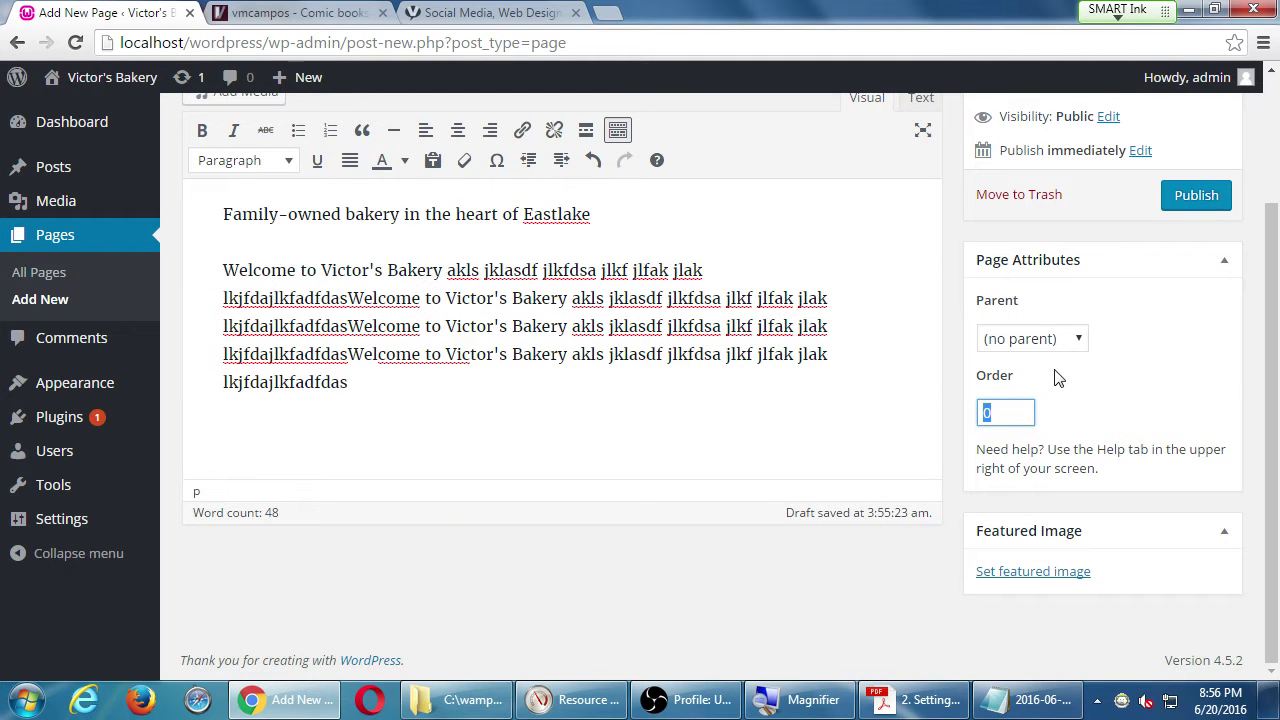
Open the Victor's Bakery site in a separate tab, look through its front page and sidebar, and return to the page editor
left_click(335, 12)
left_click(138, 12)
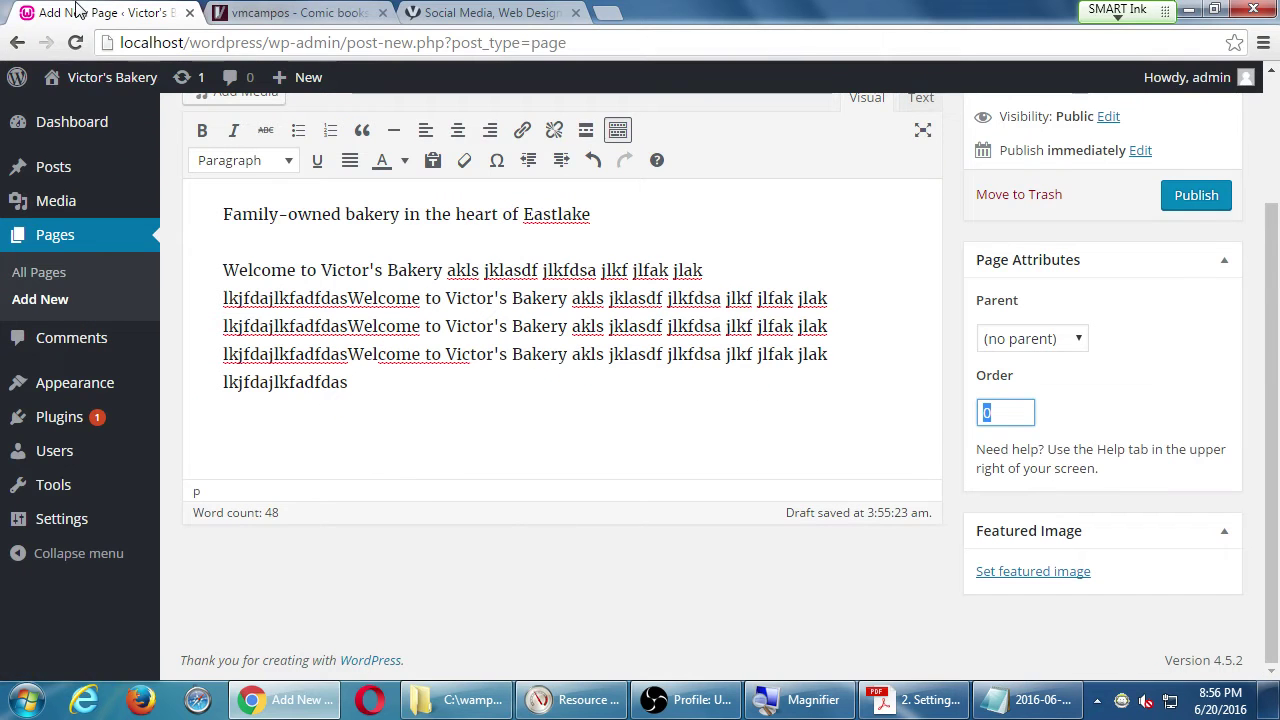
middle_click(101, 90)
left_click(238, 14)
scroll(517, 380, "down", 3)
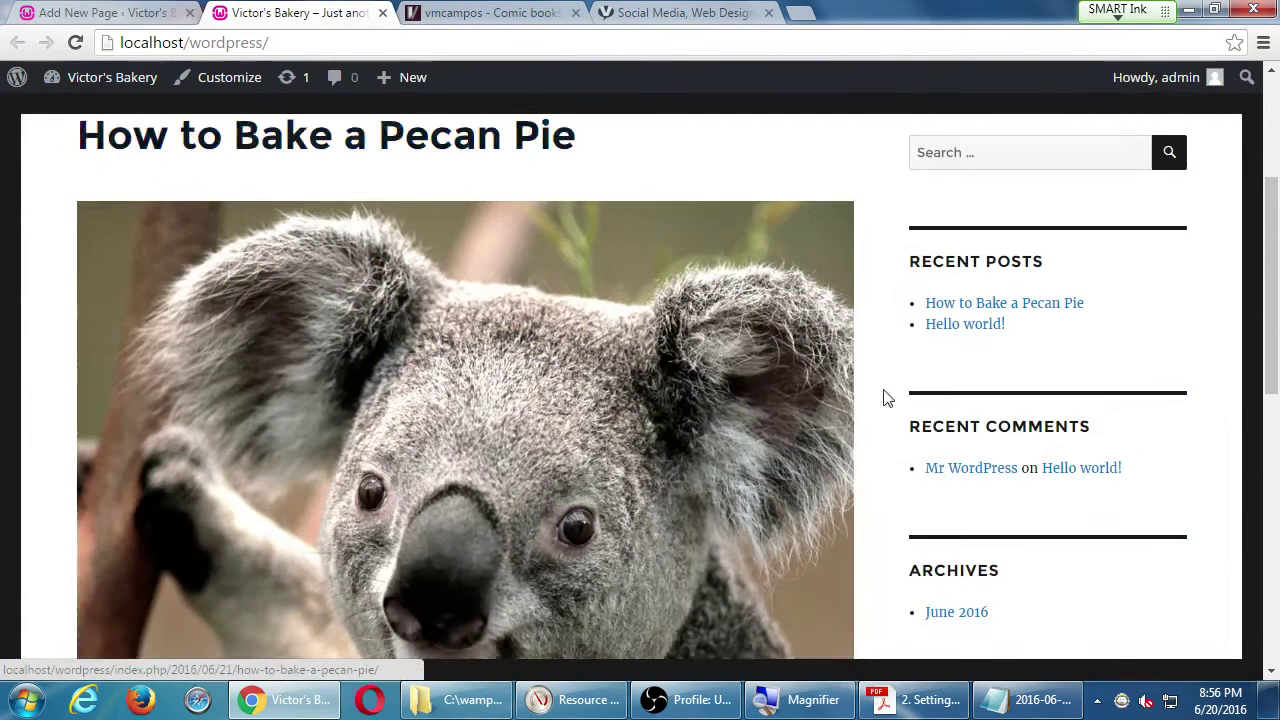
scroll(1006, 486, "down", 5)
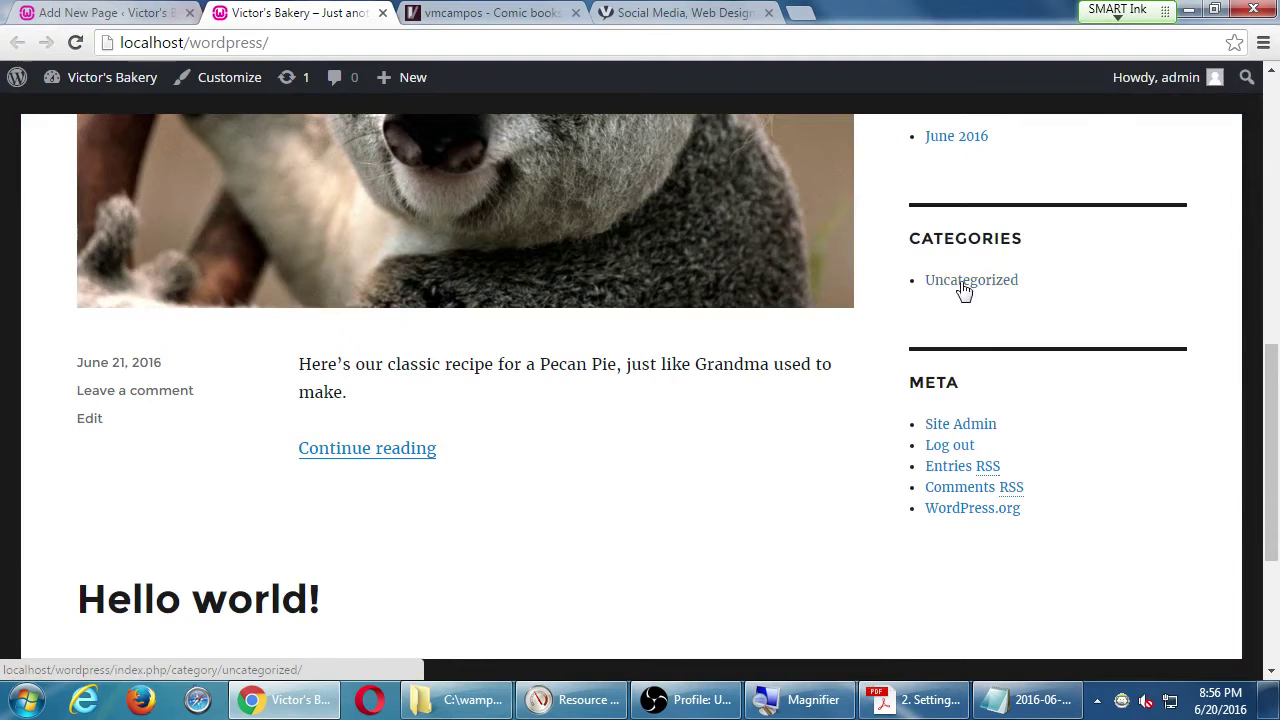
scroll(835, 531, "up", 4)
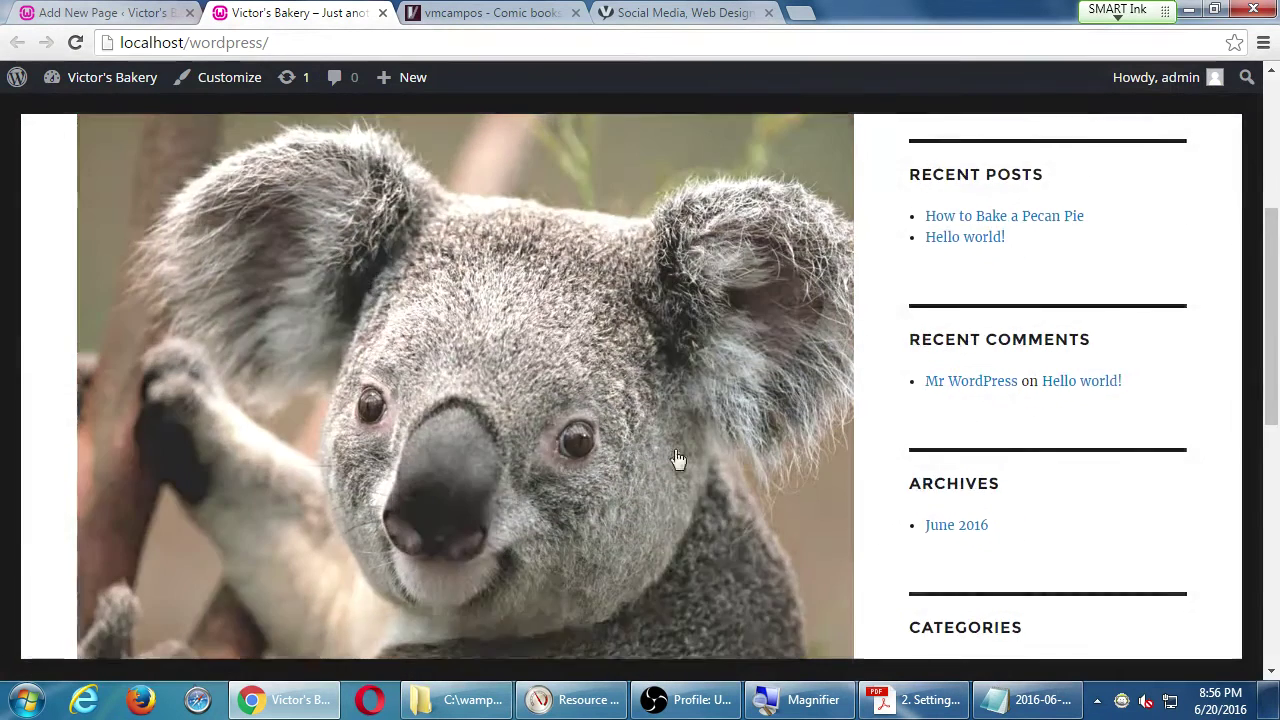
scroll(600, 430, "up", 4)
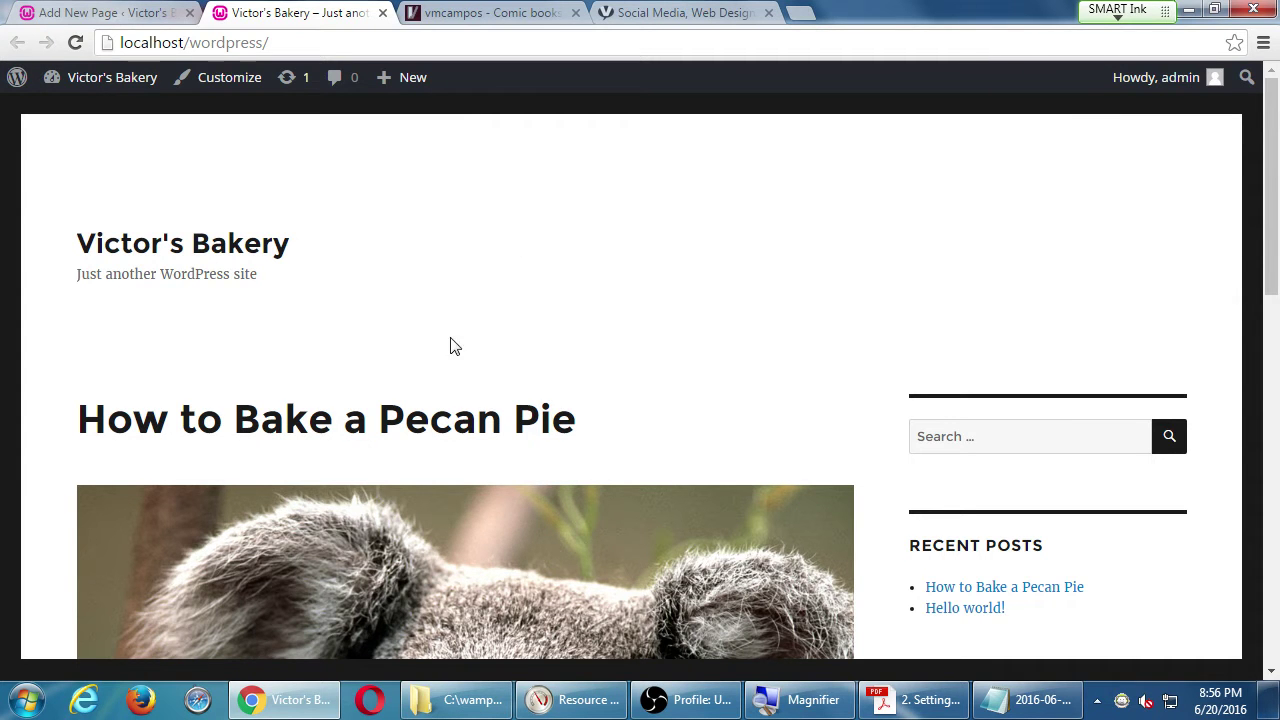
left_click(160, 12)
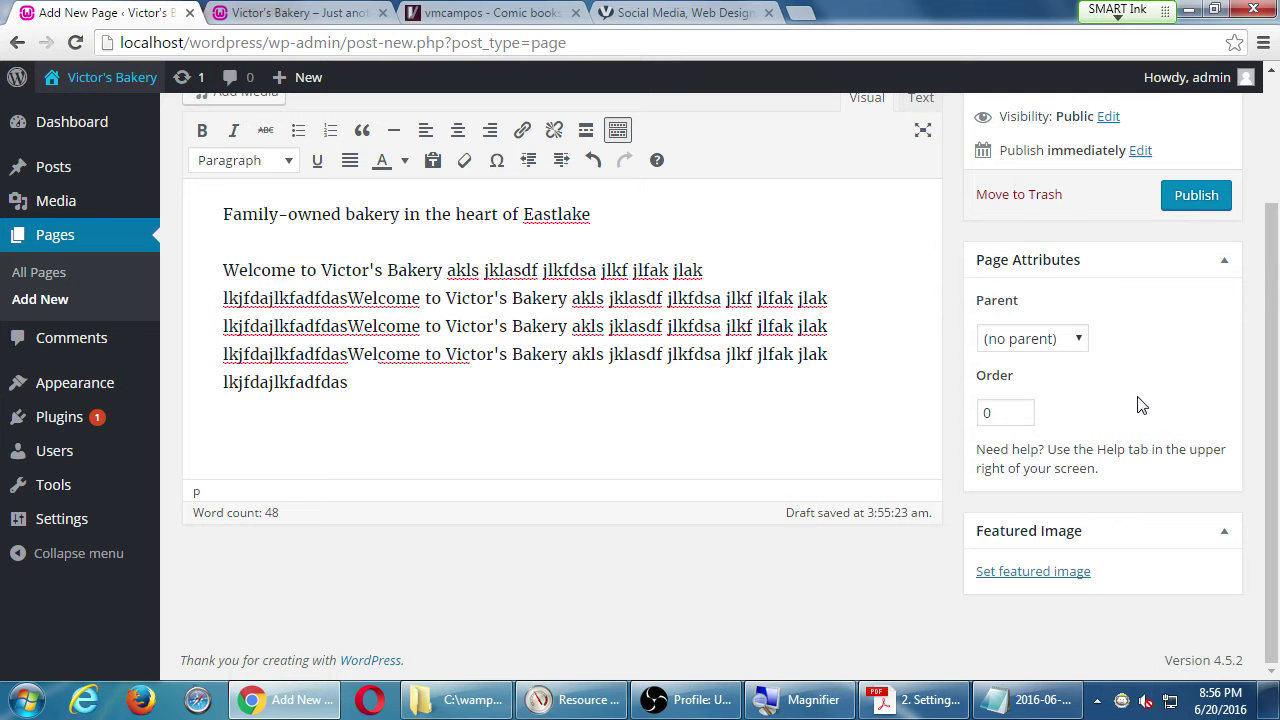
Show the Custom Fields, Discussion, Slug and Author boxes in the page editor through Screen Options
scroll(1171, 397, "up", 2)
left_click(329, 179)
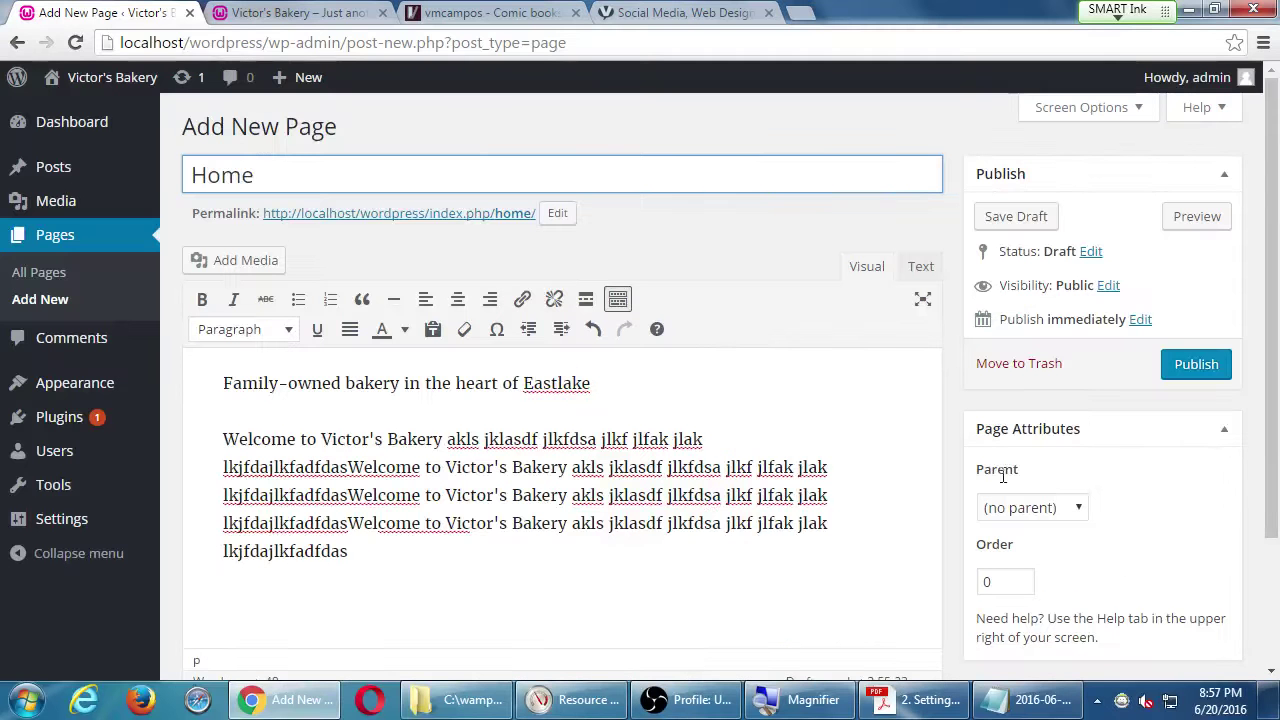
left_click(1093, 118)
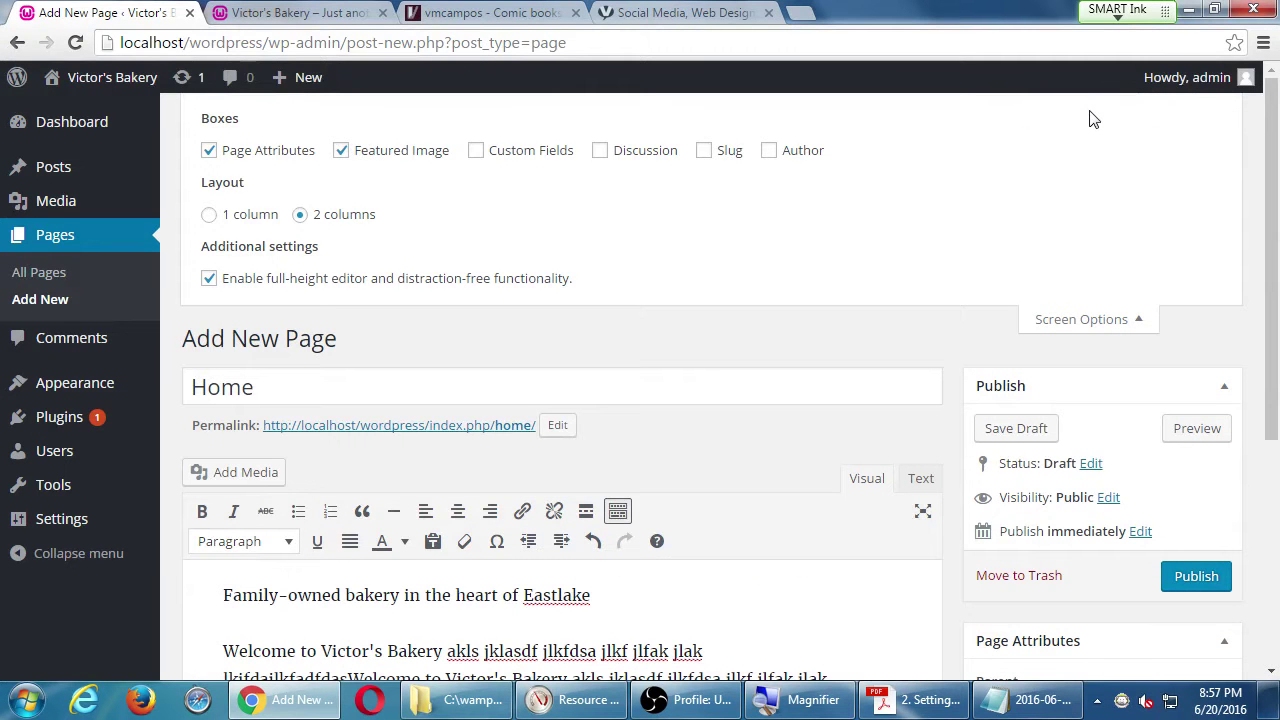
left_click(505, 150)
left_click(603, 152)
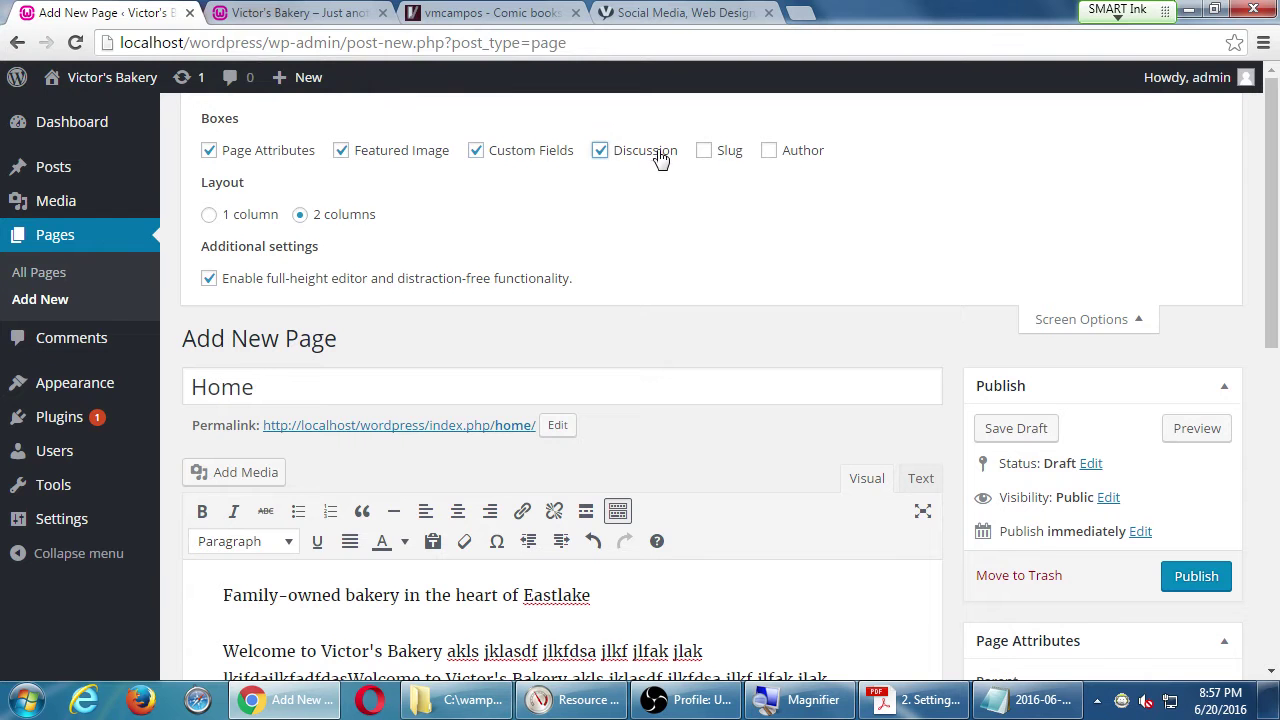
left_click(704, 150)
left_click(769, 150)
Look through the Custom Fields, Discussion, Slug and Author boxes below the editor, and close Screen Options
scroll(1020, 577, "down", 8)
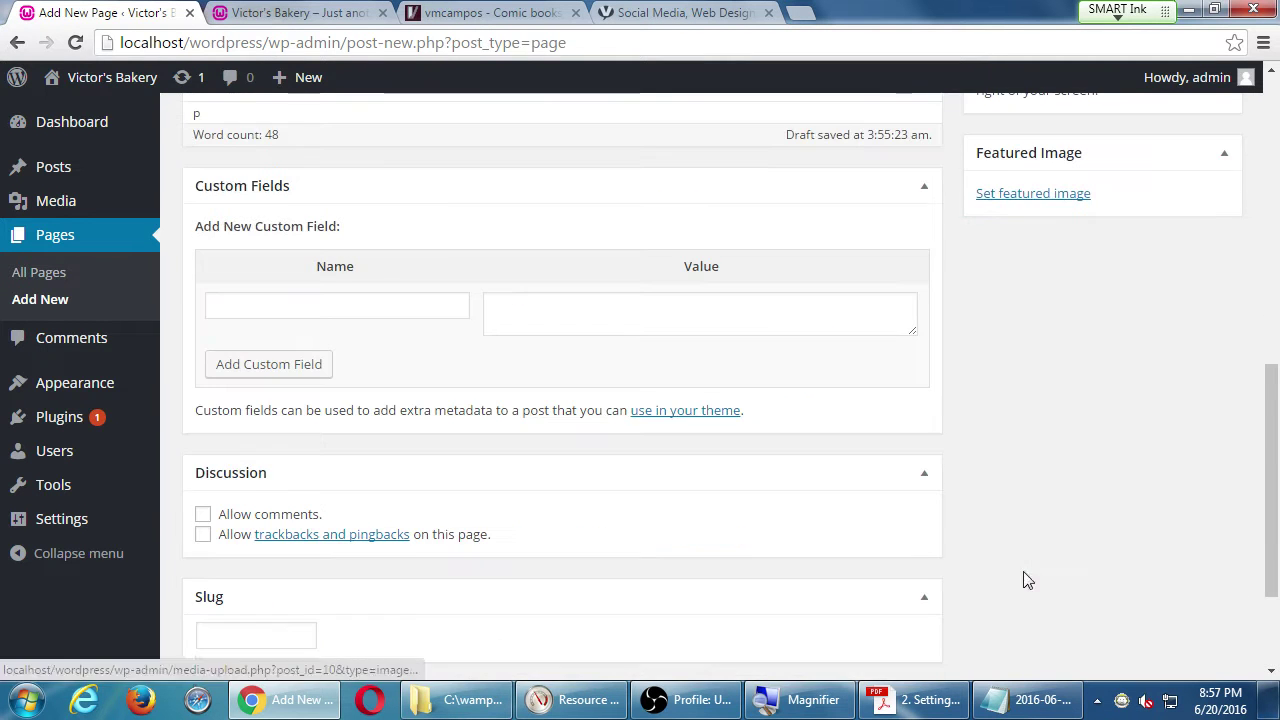
scroll(706, 471, "up", 3)
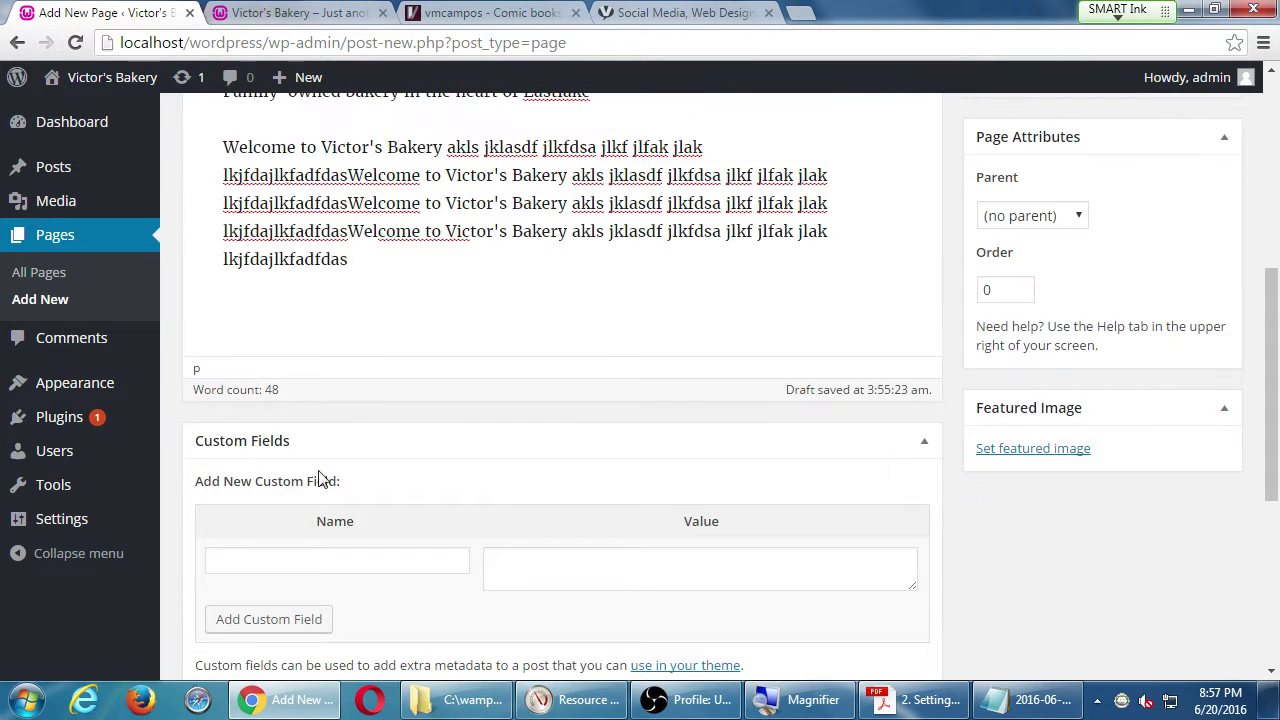
scroll(325, 483, "down", 5)
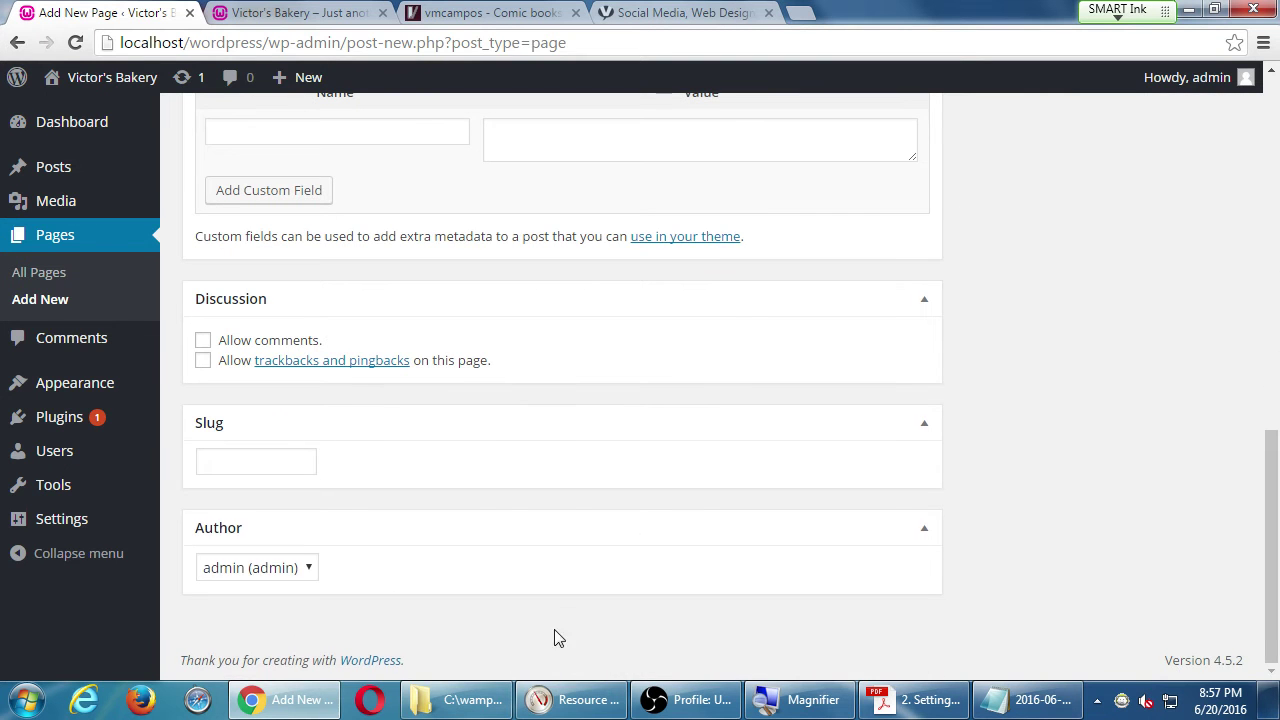
scroll(558, 638, "up", 11)
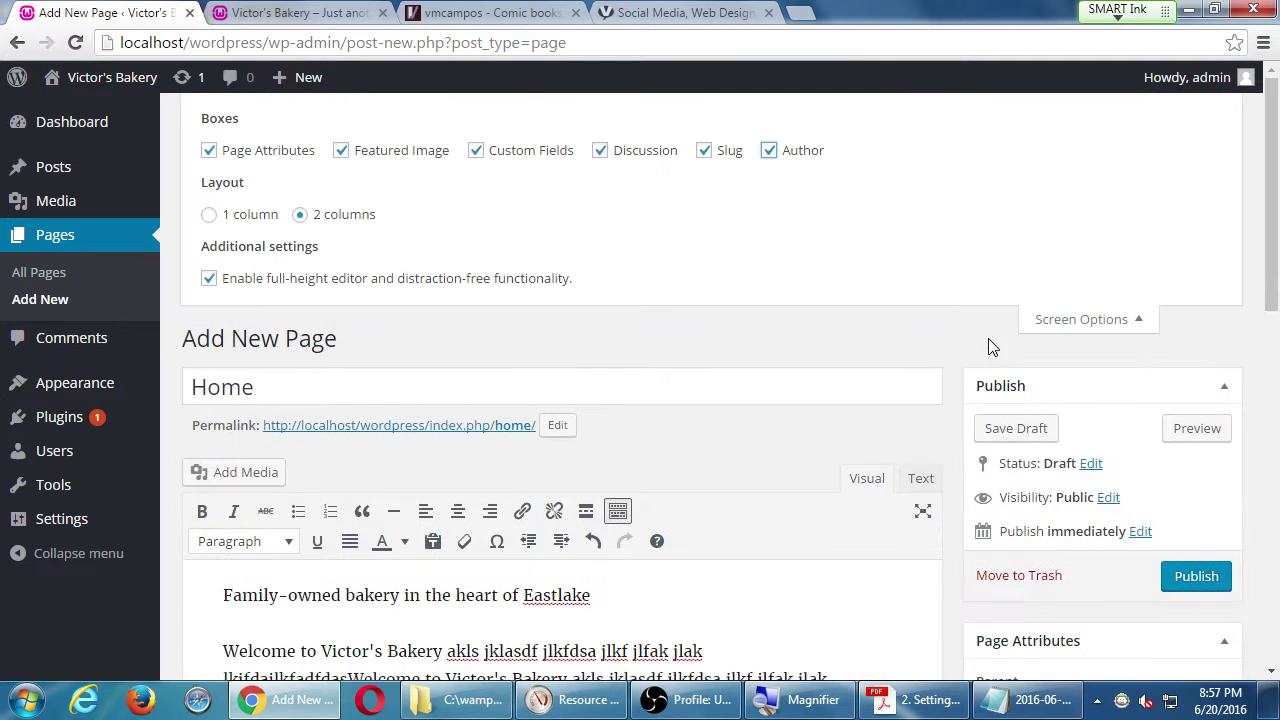
left_click(1072, 318)
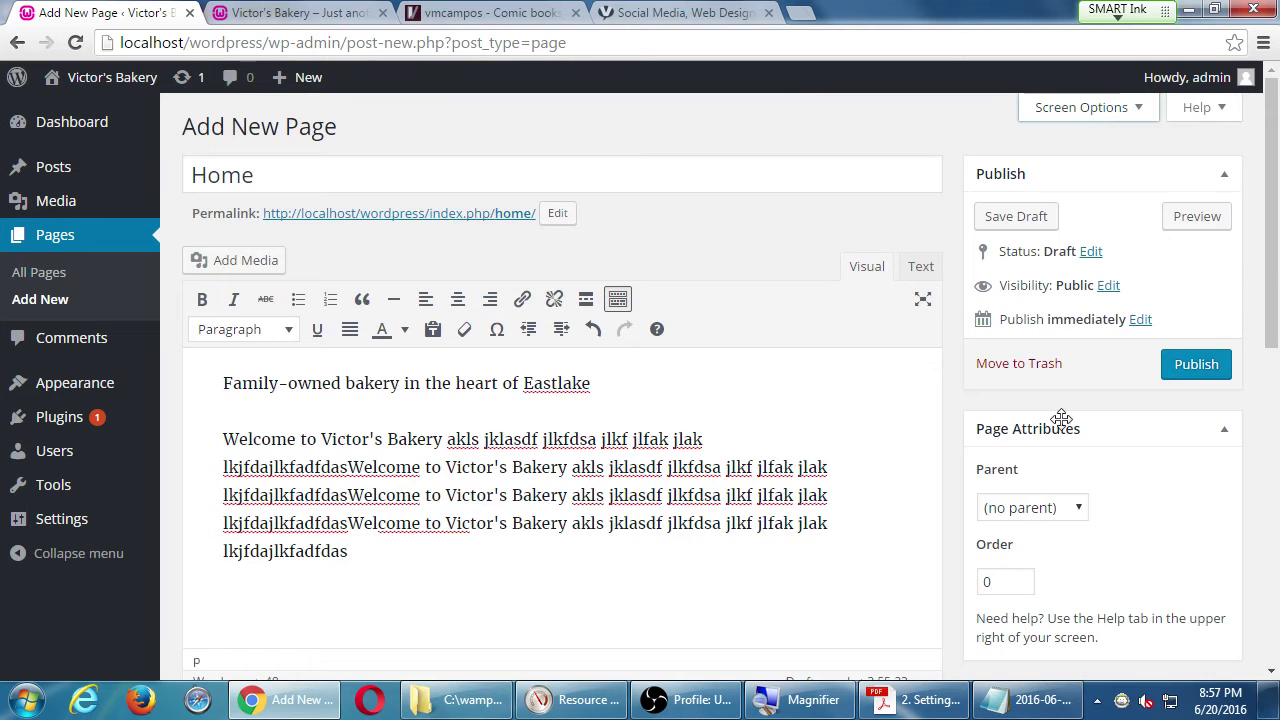
Publish the Home page
scroll(1062, 418, "down", 1)
scroll(1062, 418, "up", 1)
left_click(1182, 366)
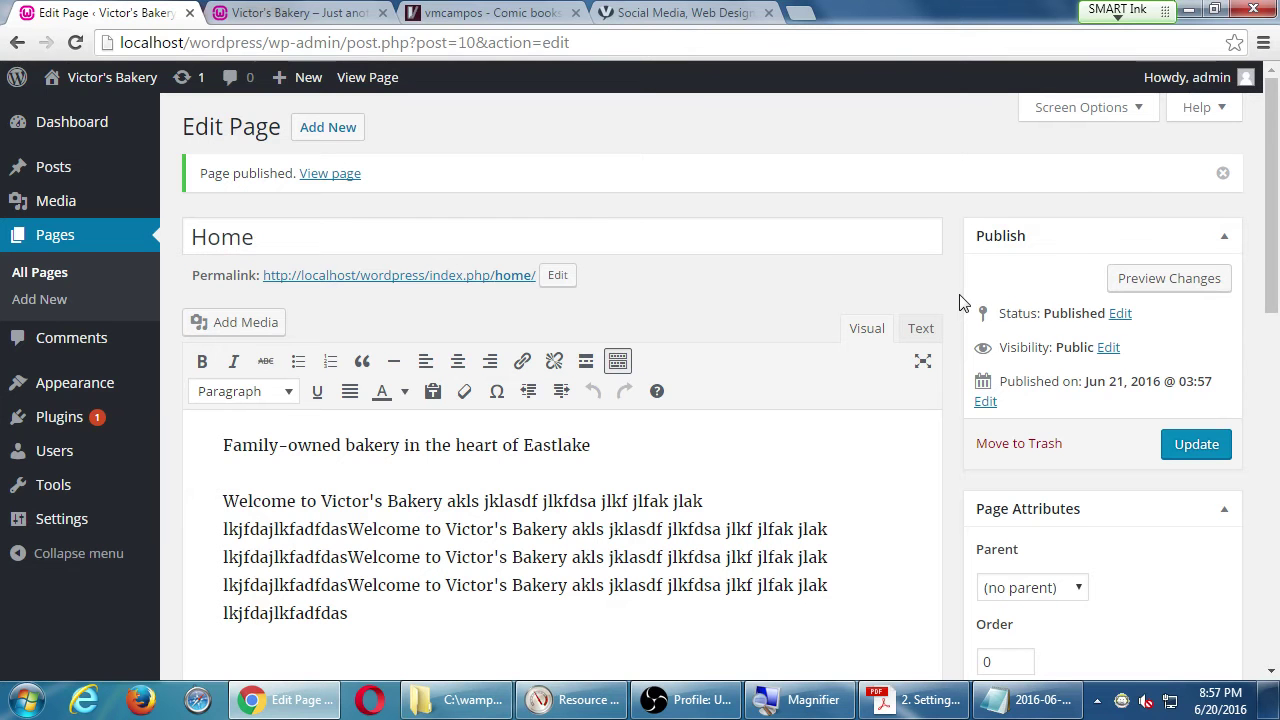
Visit the Victor's Bakery site from the editor and examine what its front page and sidebar display
mouse_move(135, 88)
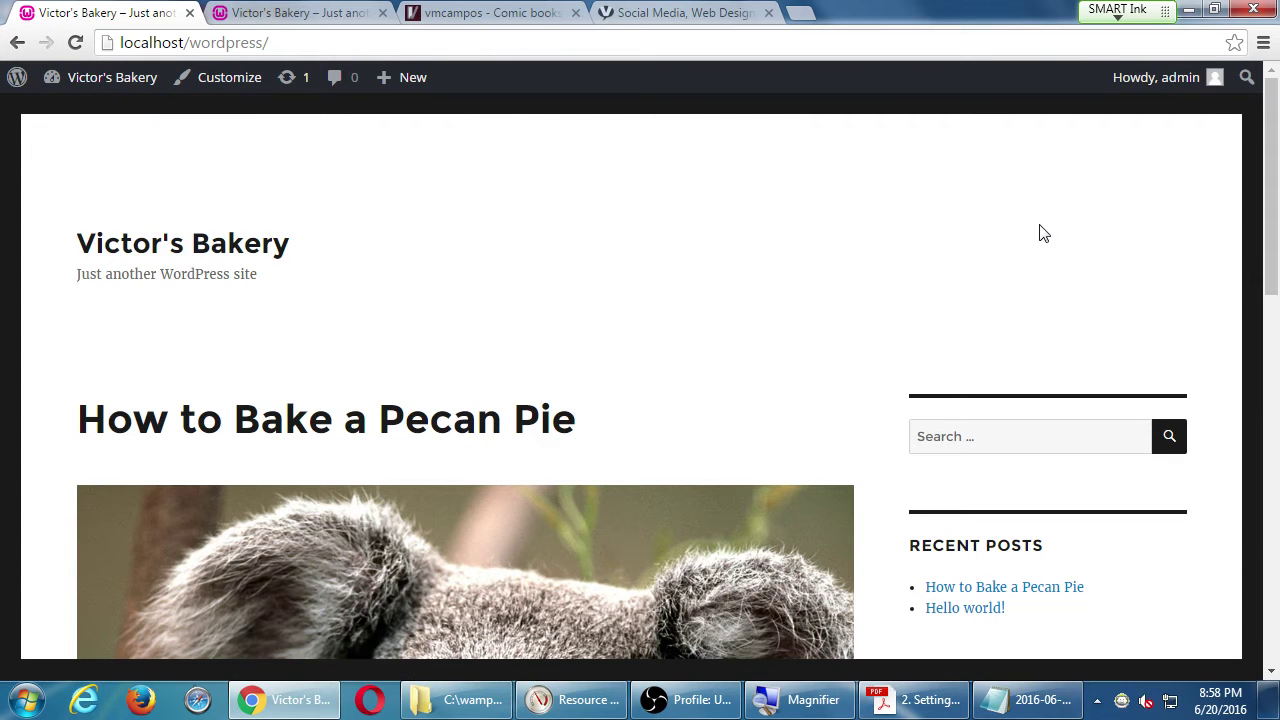
scroll(1040, 233, "down", 10)
scroll(1040, 233, "up", 10)
scroll(912, 167, "down", 10)
scroll(943, 177, "up", 10)
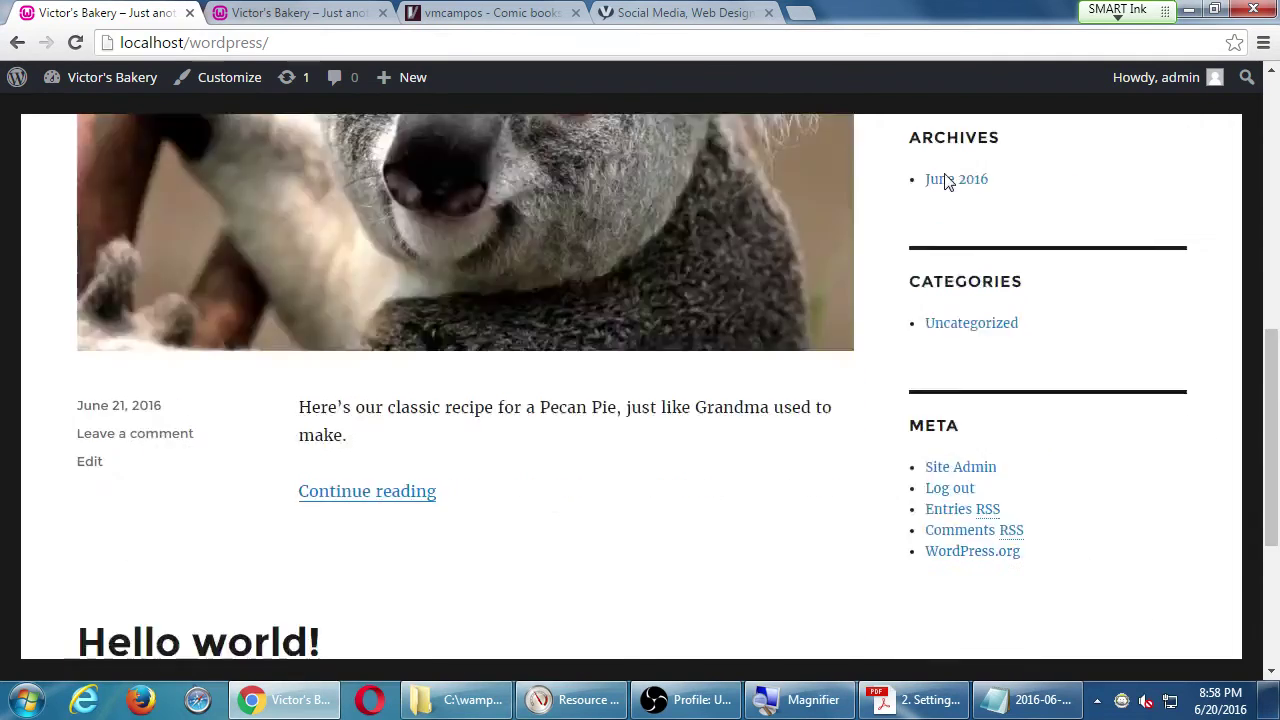
Switch to the VmC Ink site and examine its home page as an example of a static front page
left_click(685, 12)
scroll(674, 309, "up", 15)
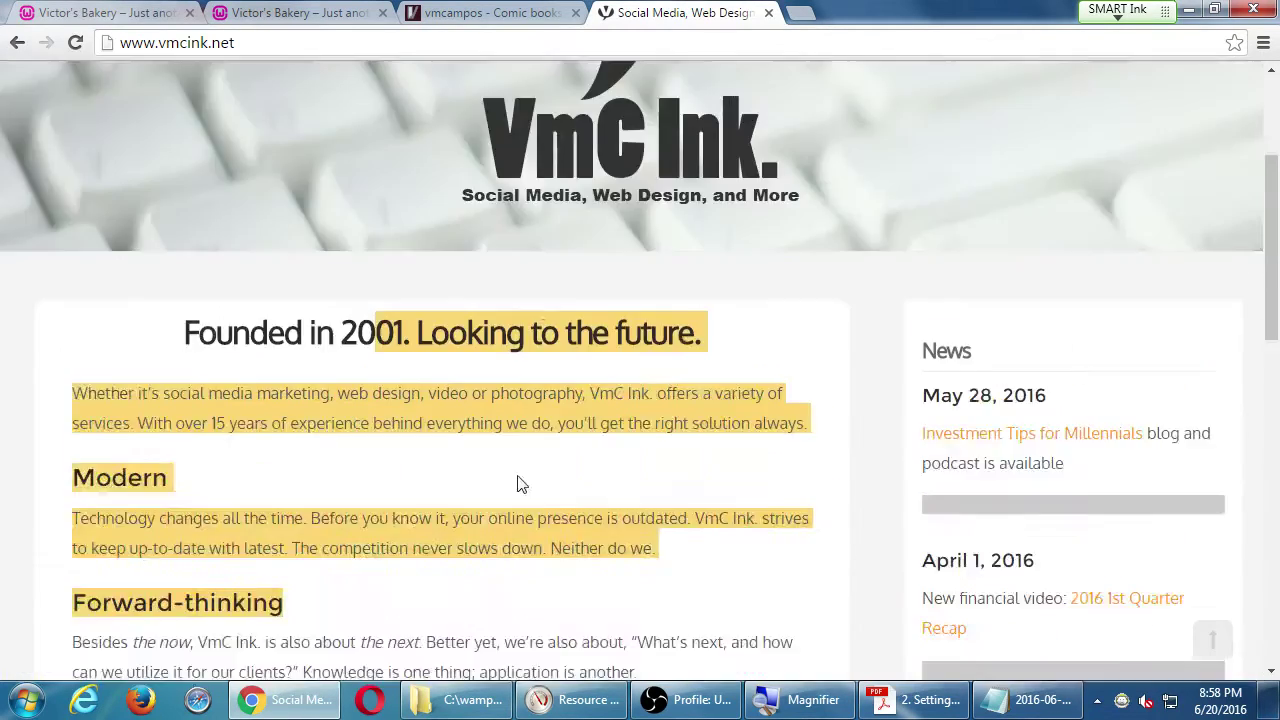
scroll(529, 537, "down", 3)
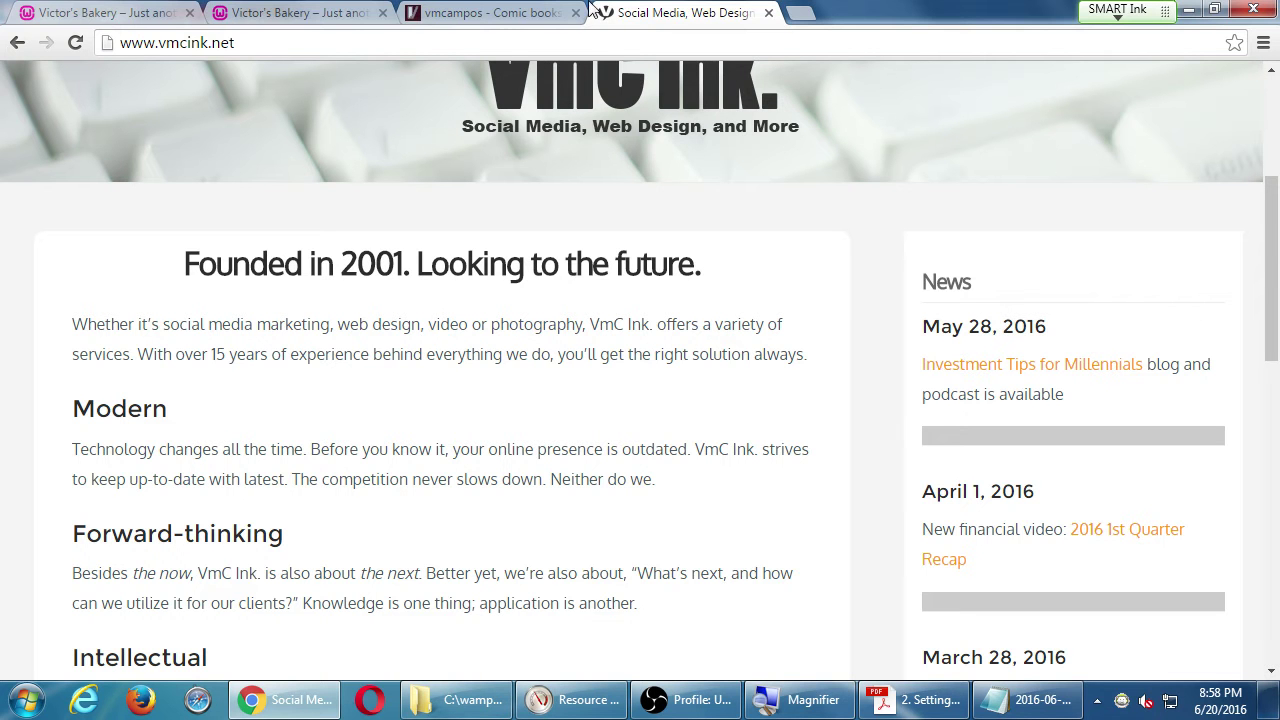
Switch to the 2016-06-20.txt notes in Notepad, magnify the screen, and add "Default WP: Show Blogs on the home page" at the end
left_click(1015, 703)
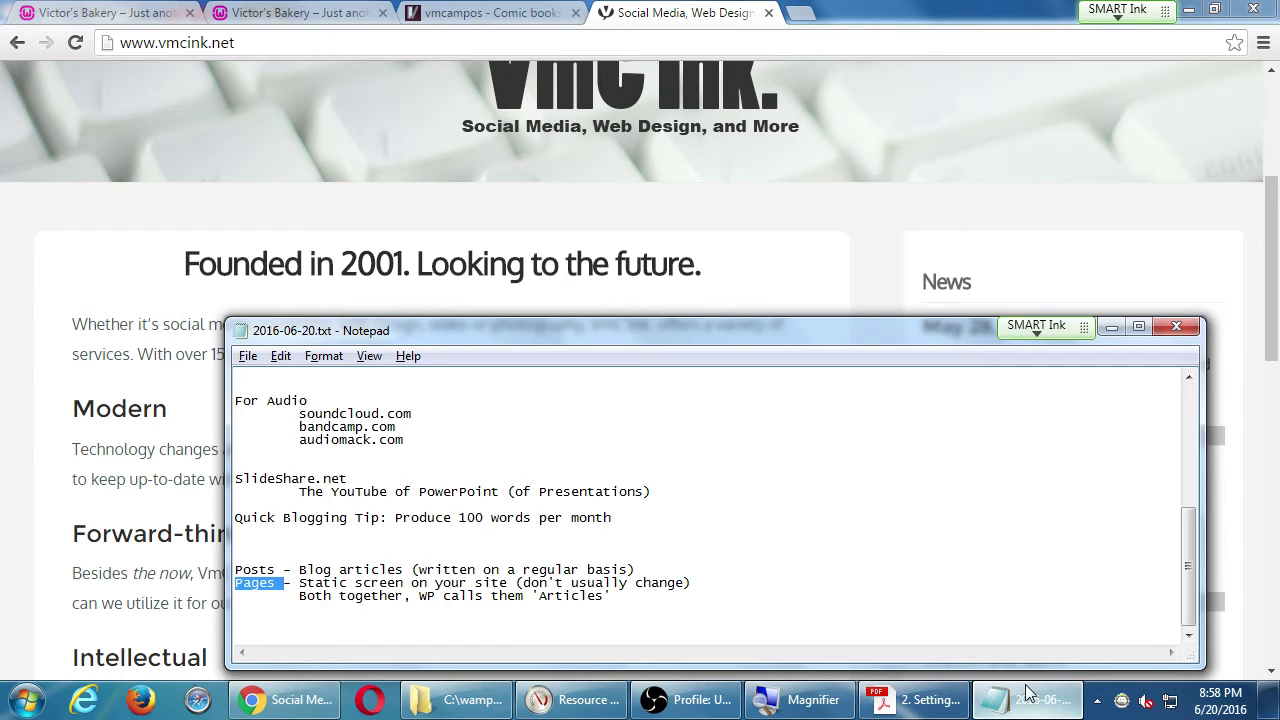
key("super+plus")
key("ctrl+End")
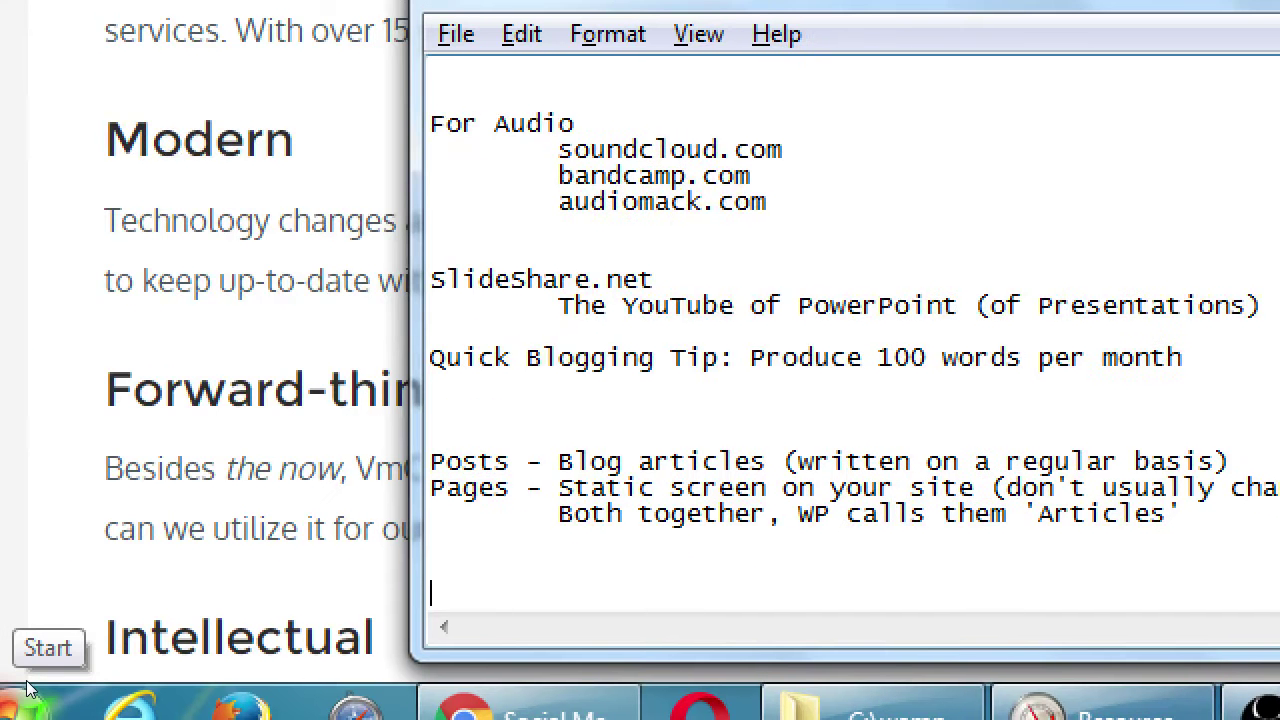
key("Return")
key("Return")
key("Return")
key("Return")
key("BackSpace")
key("BackSpace")
key("BackSpace")
key("BackSpace")
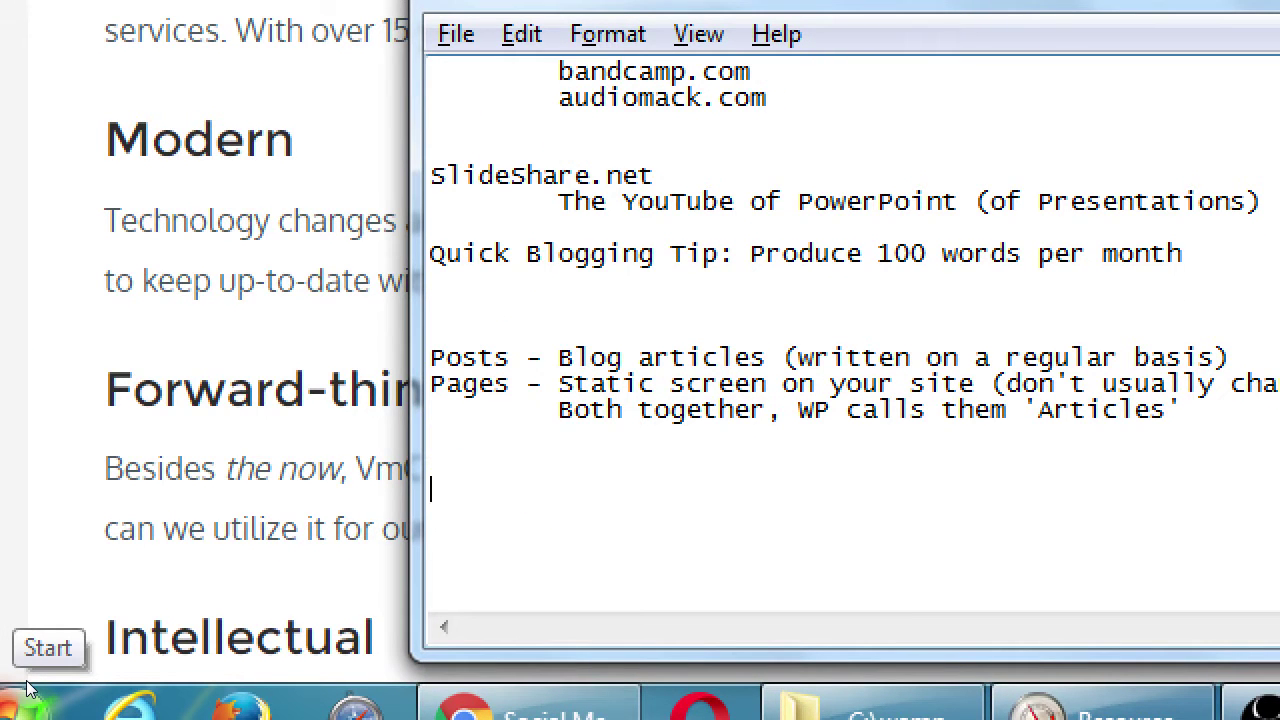
type("Default Wor")
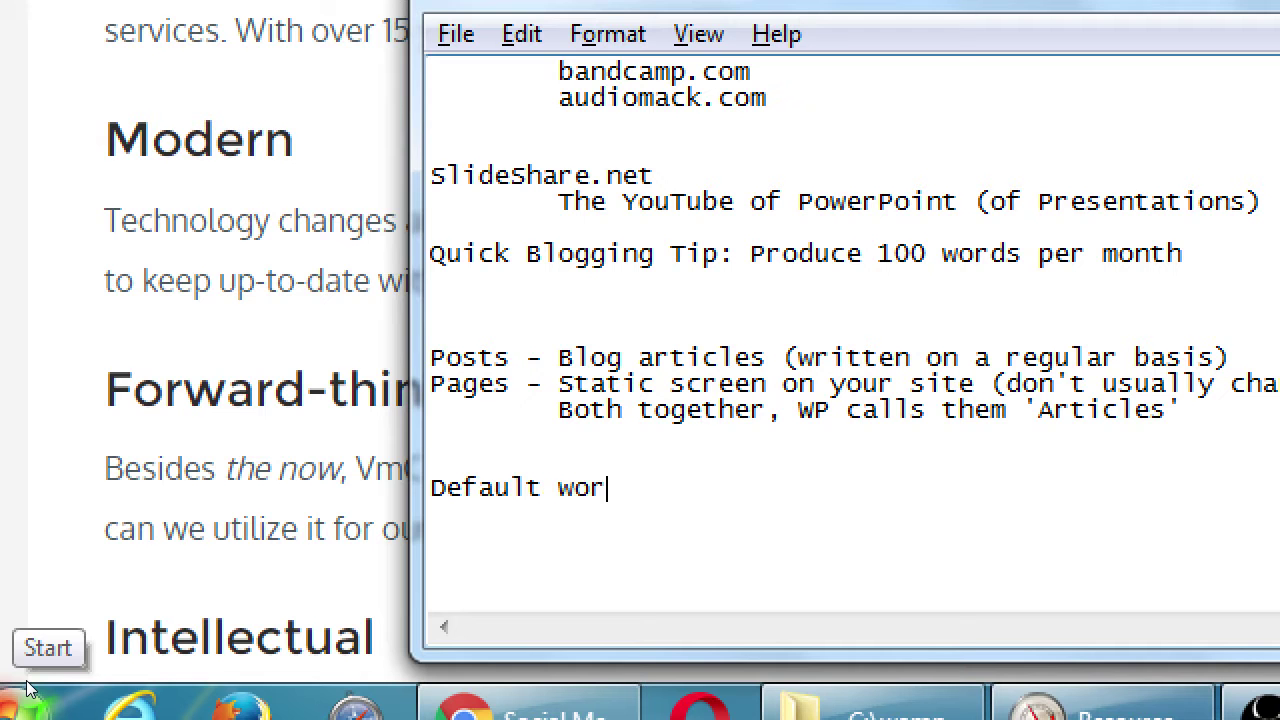
key("BackSpace")
key("BackSpace")
key("BackSpace")
type("WP")
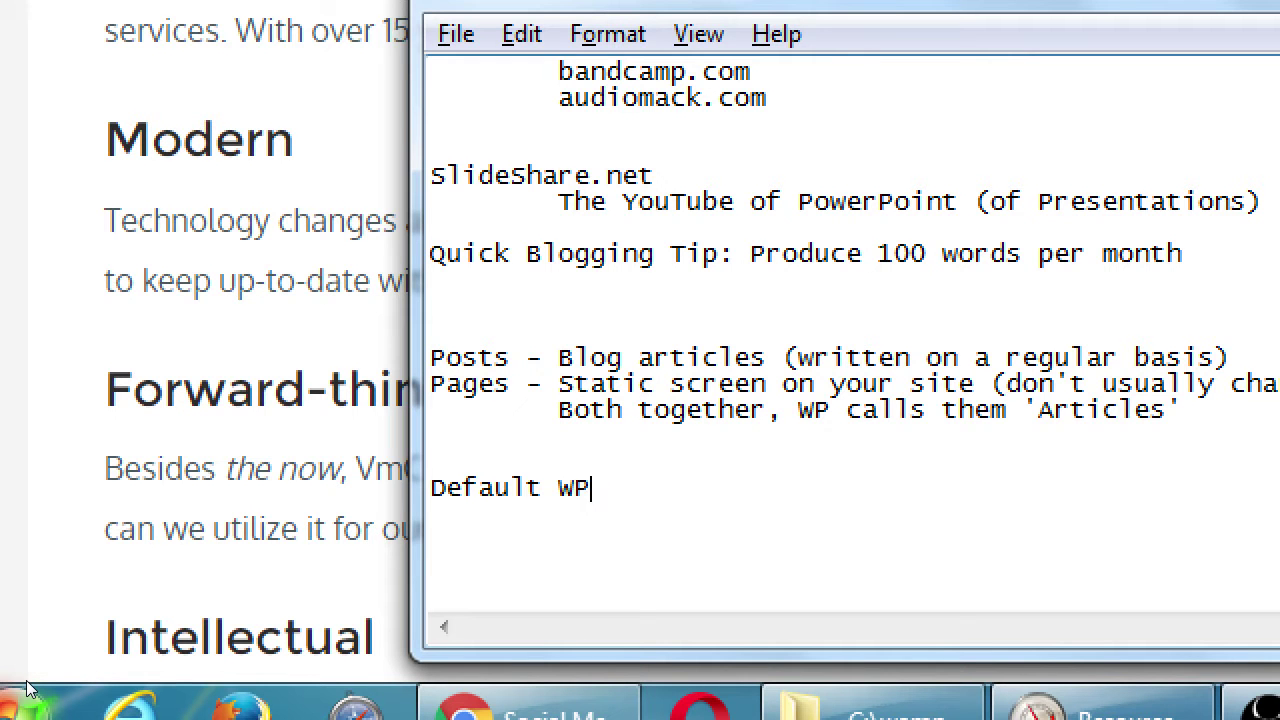
type(": Show Blogs on the")
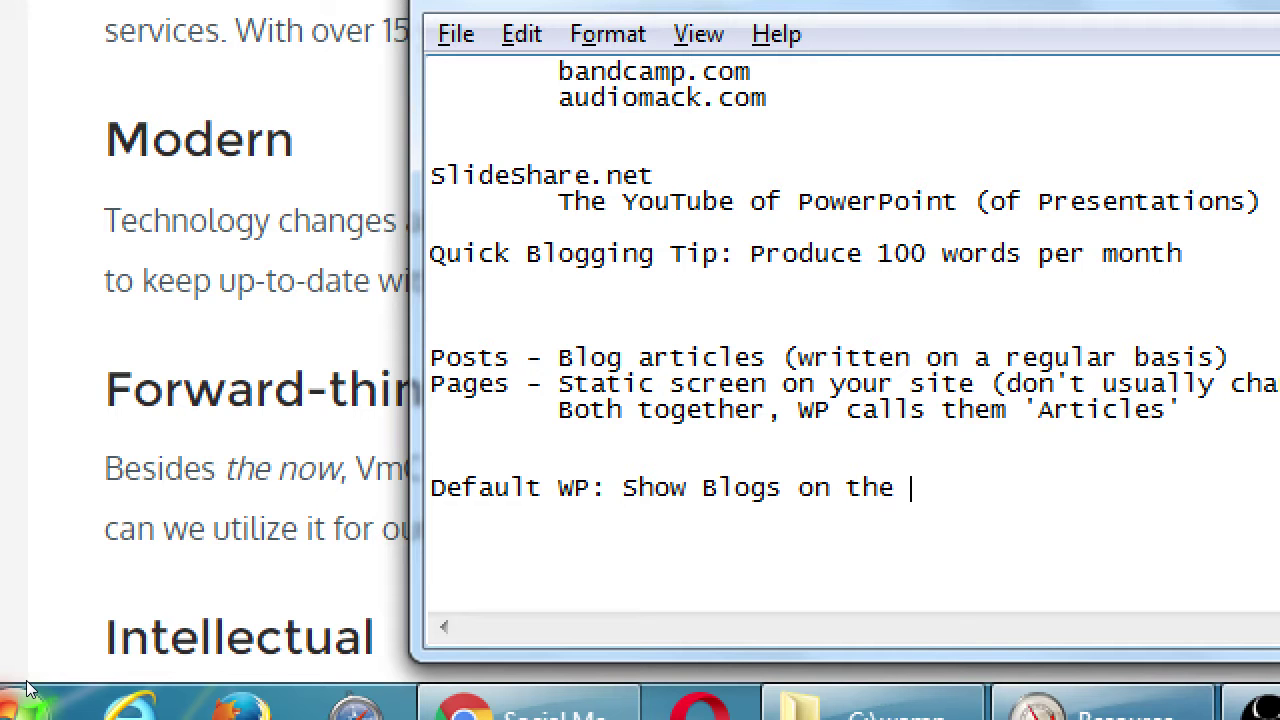
type(" home page")
key("Return")
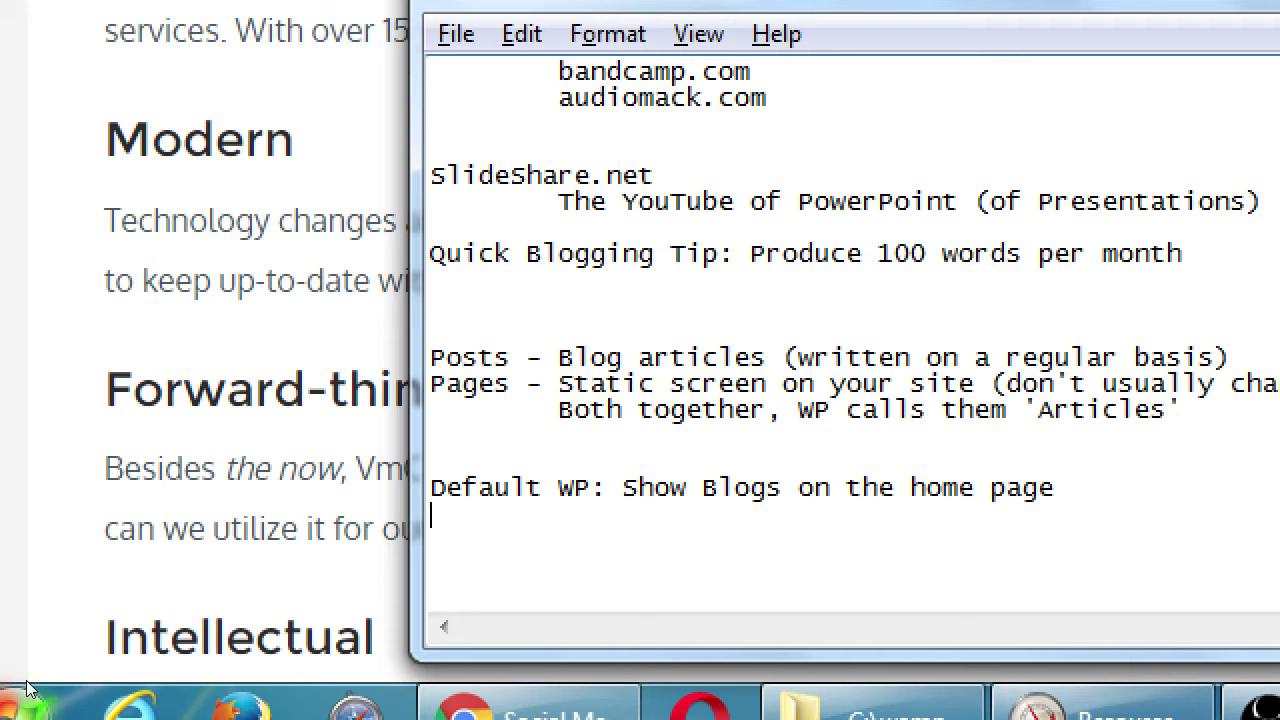
Add the line 'Static Front Page: Set a "Home" PAGE as the home page' below the Default WP note
type("Static Pag")
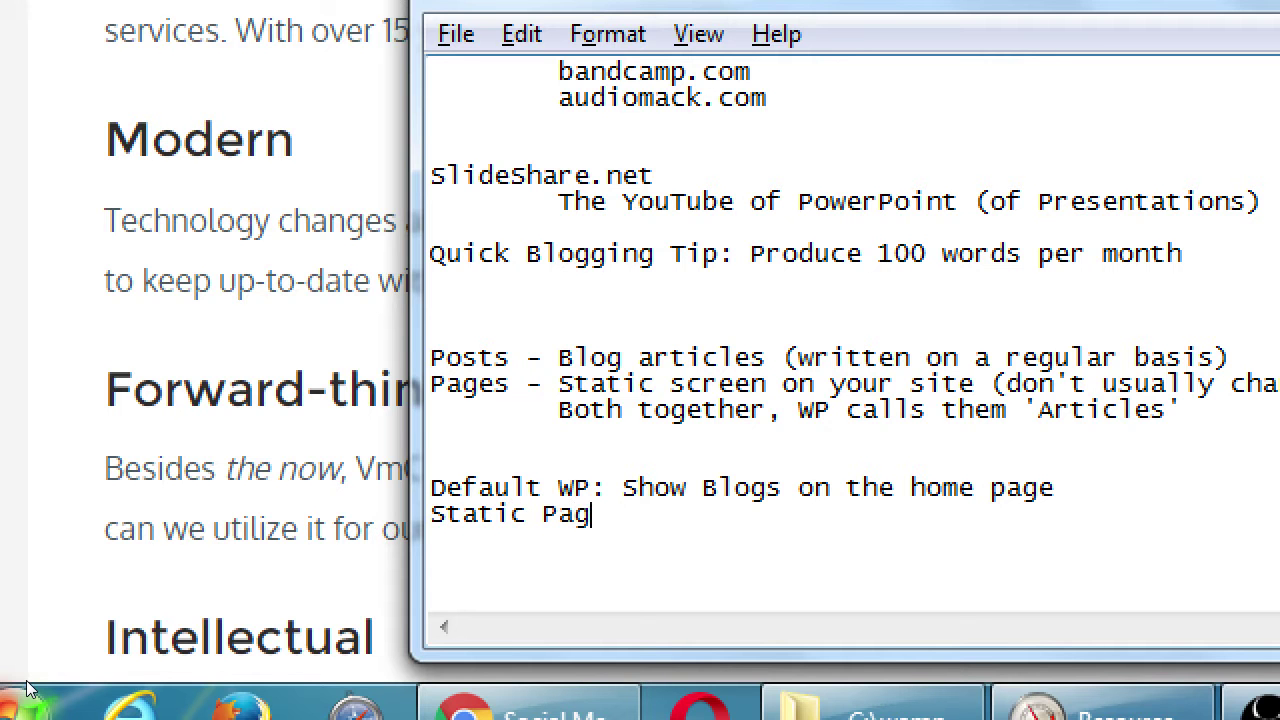
key("BackSpace")
key("BackSpace")
key("BackSpace")
type("Hom")
key("BackSpace")
key("BackSpace")
key("BackSpace")
type("Front Page")
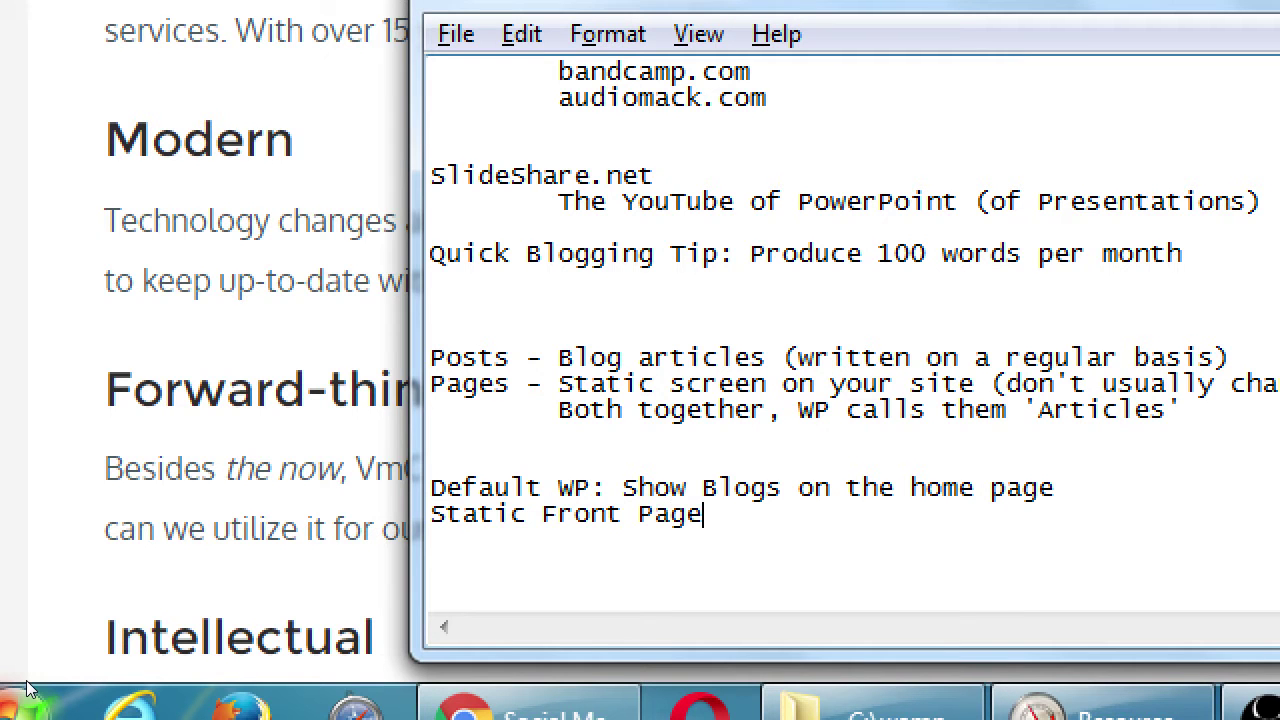
type(": Set a \"Home\"")
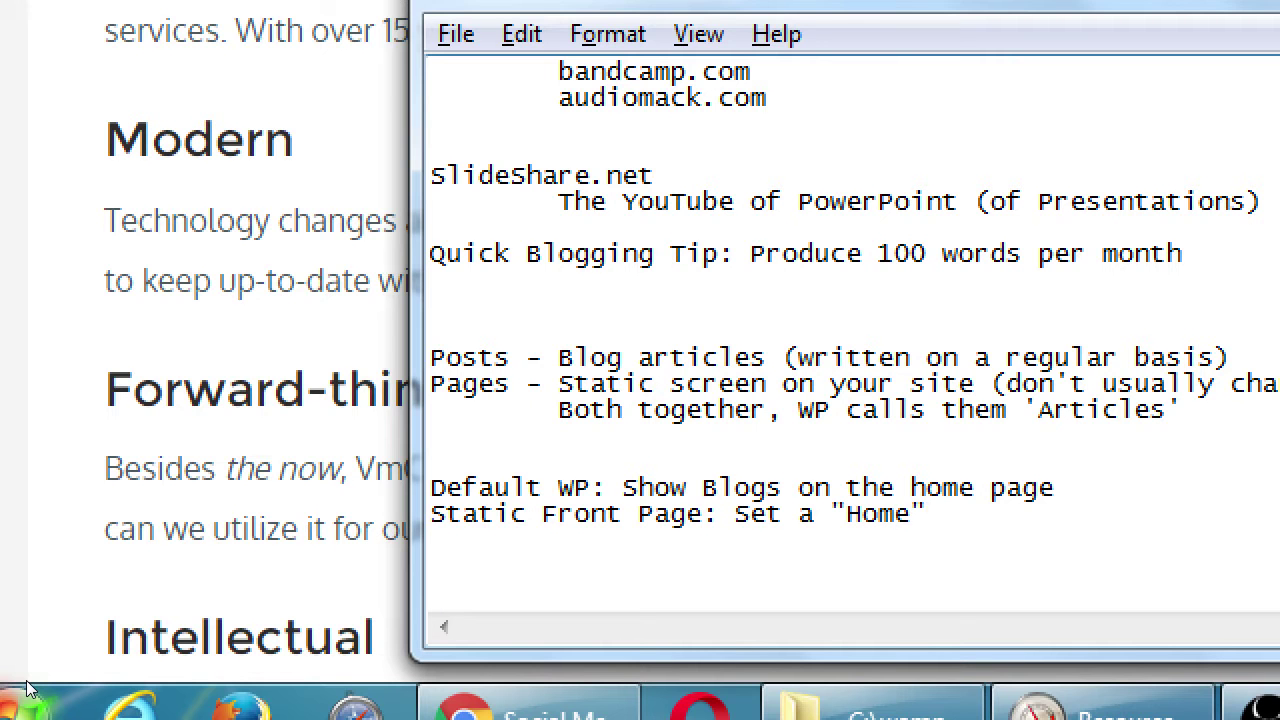
type(" PAGE")
key("ctrl+shift+Left")
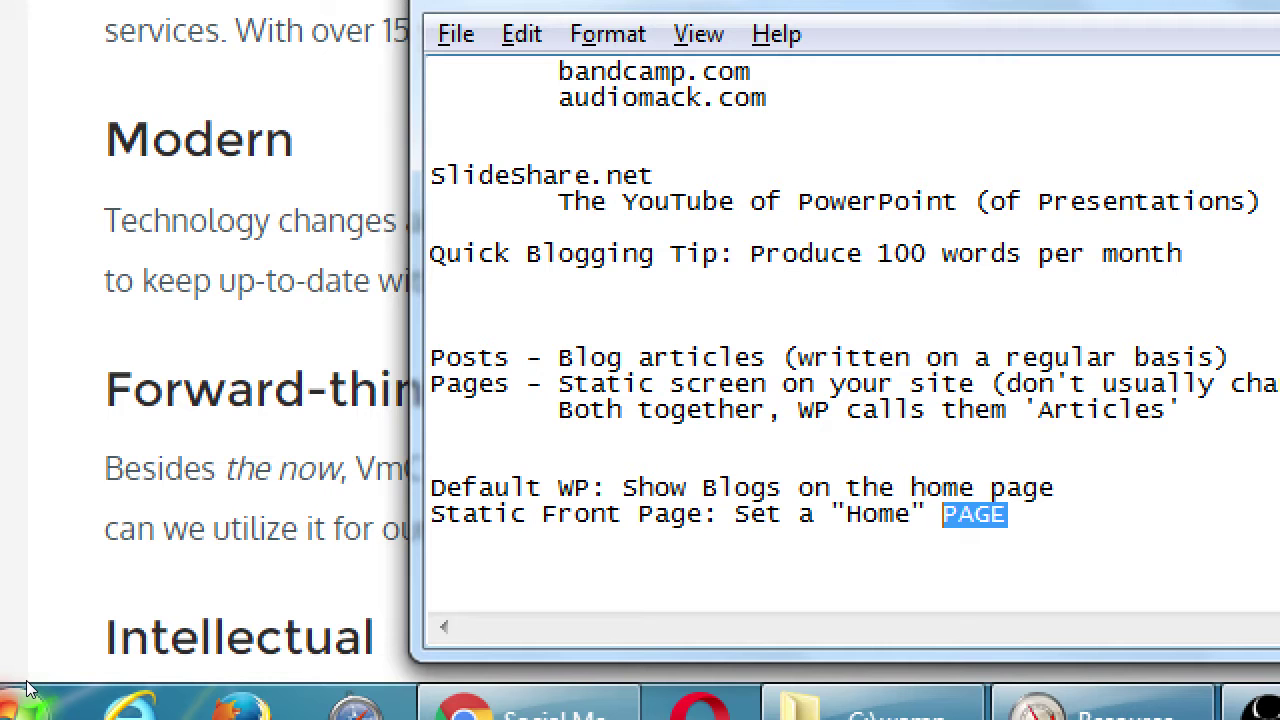
key("Right")
type("as")
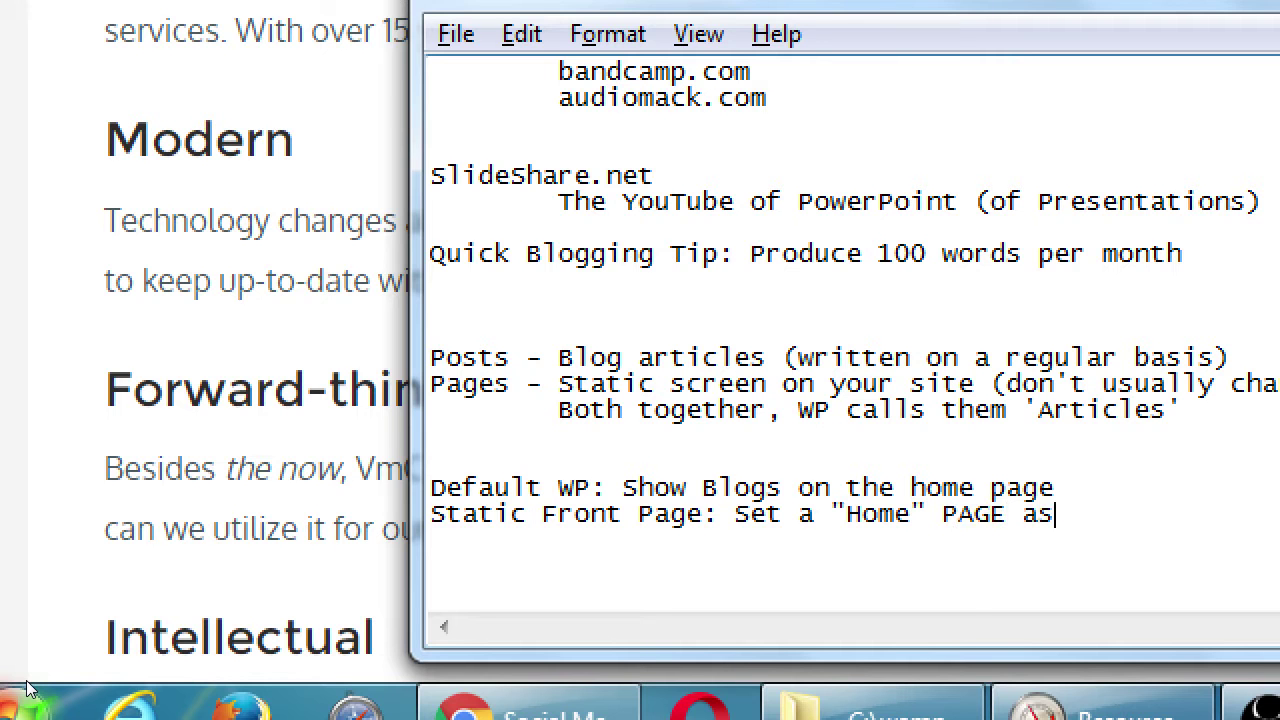
type(" the home pae")
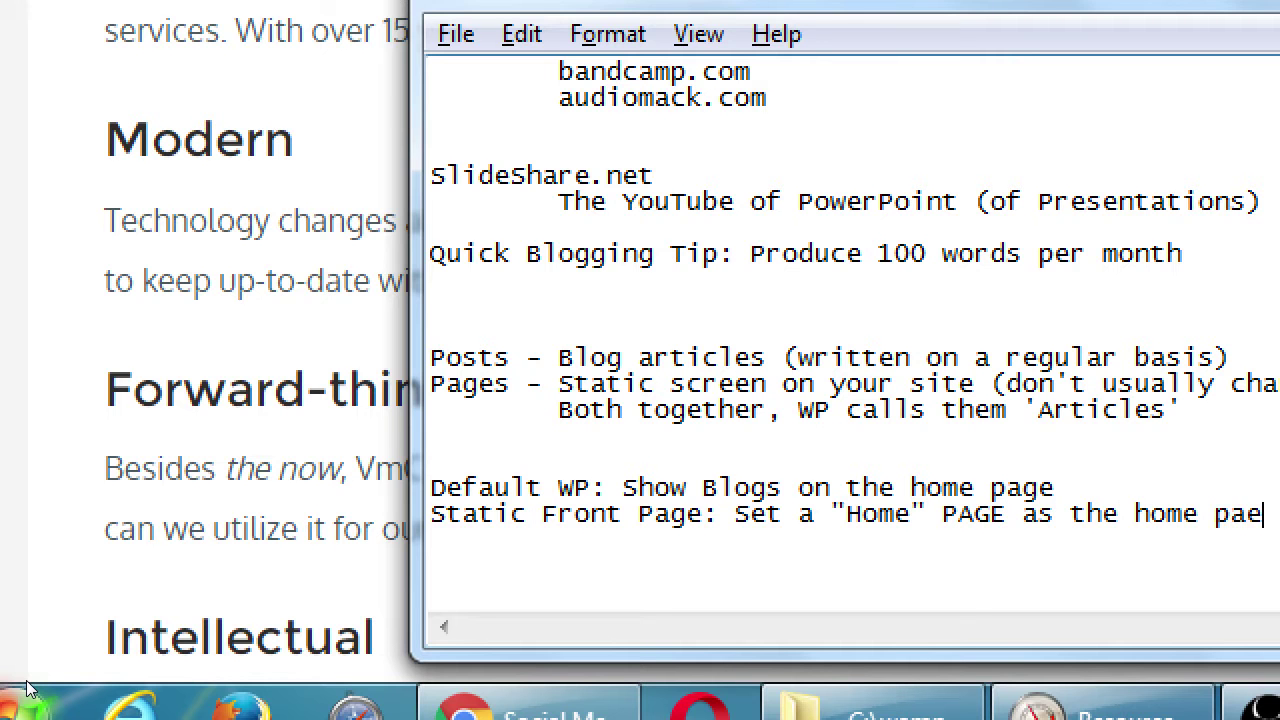
key("BackSpace")
type("ge")
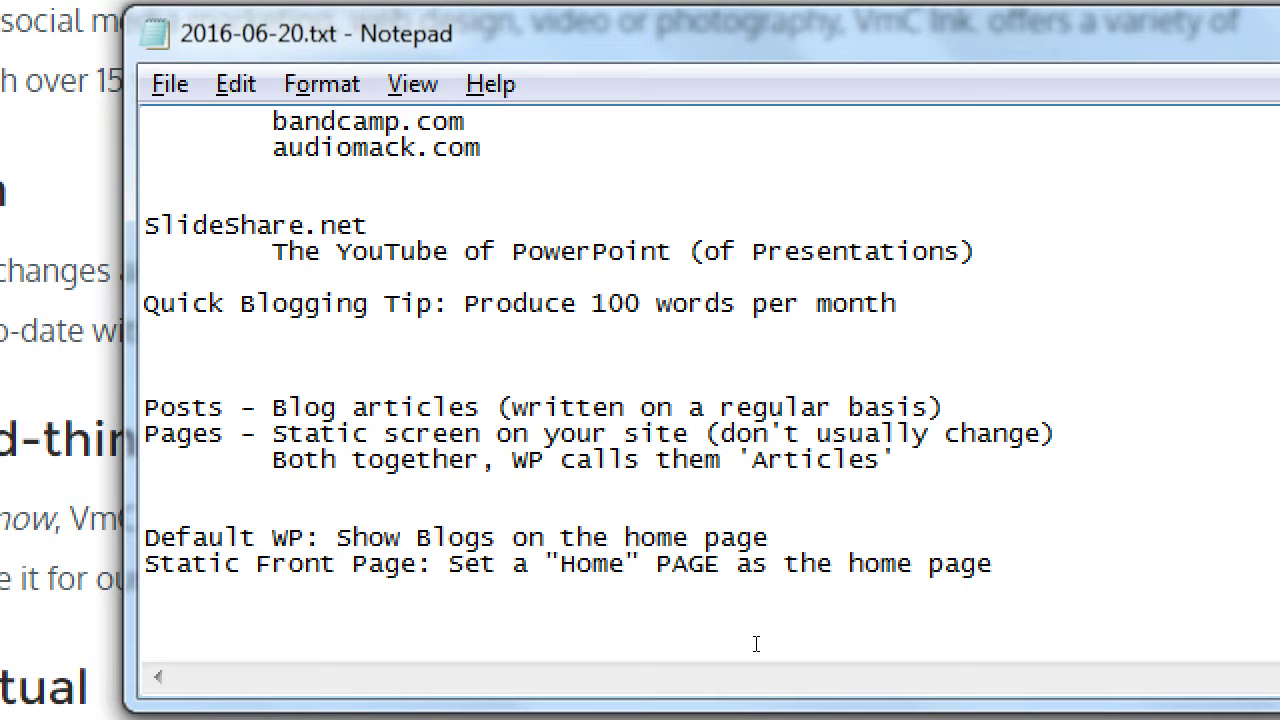
Add two indented items under the Static Front Page note: "1. Create a home PAGE" and "2. Set it in the Settings"
key("Return")
key("Tab")
type("1. Create a ")
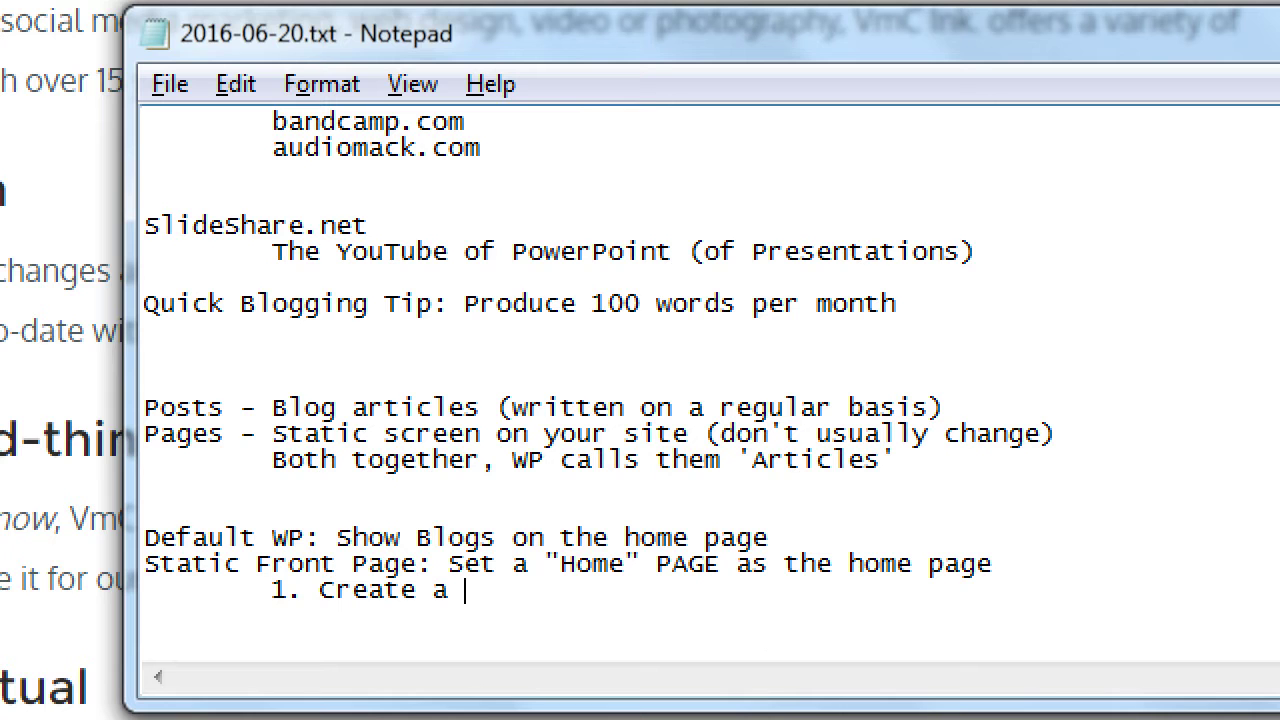
type("home PAGE")
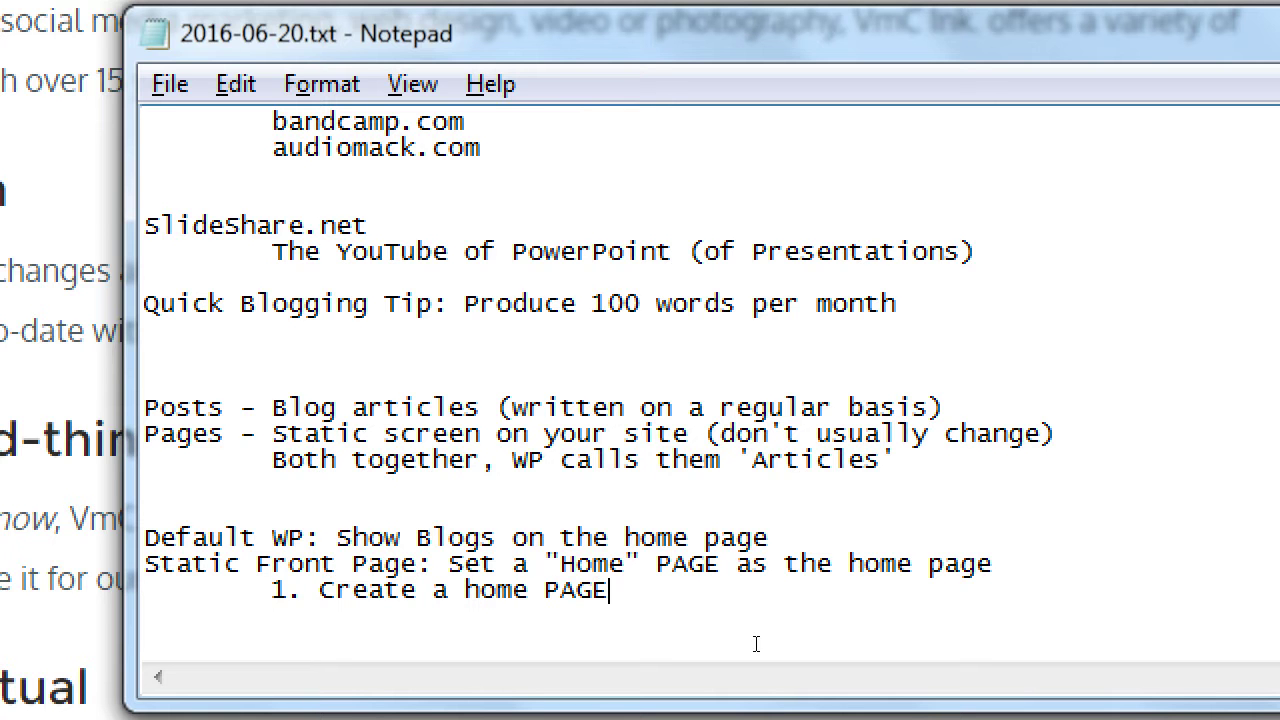
key("Return")
key("Tab")
type("2. Set it in the Settings")
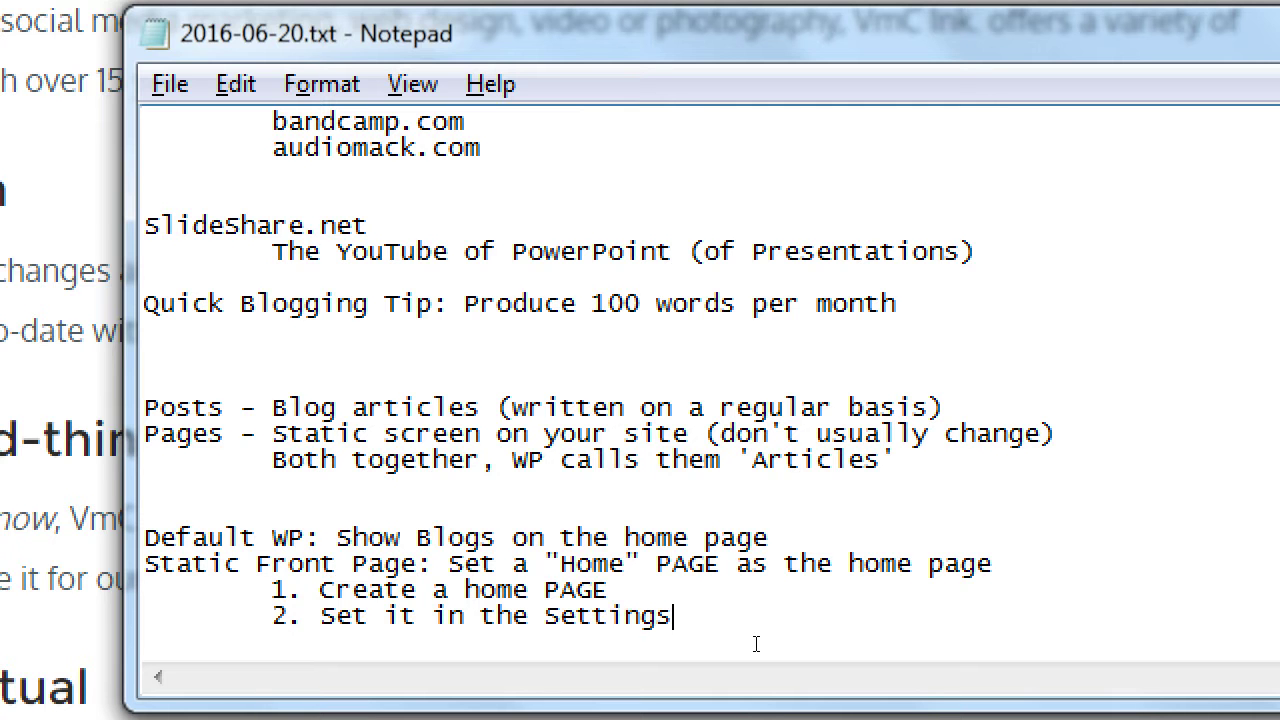
scroll(250, 580, "down", 1)
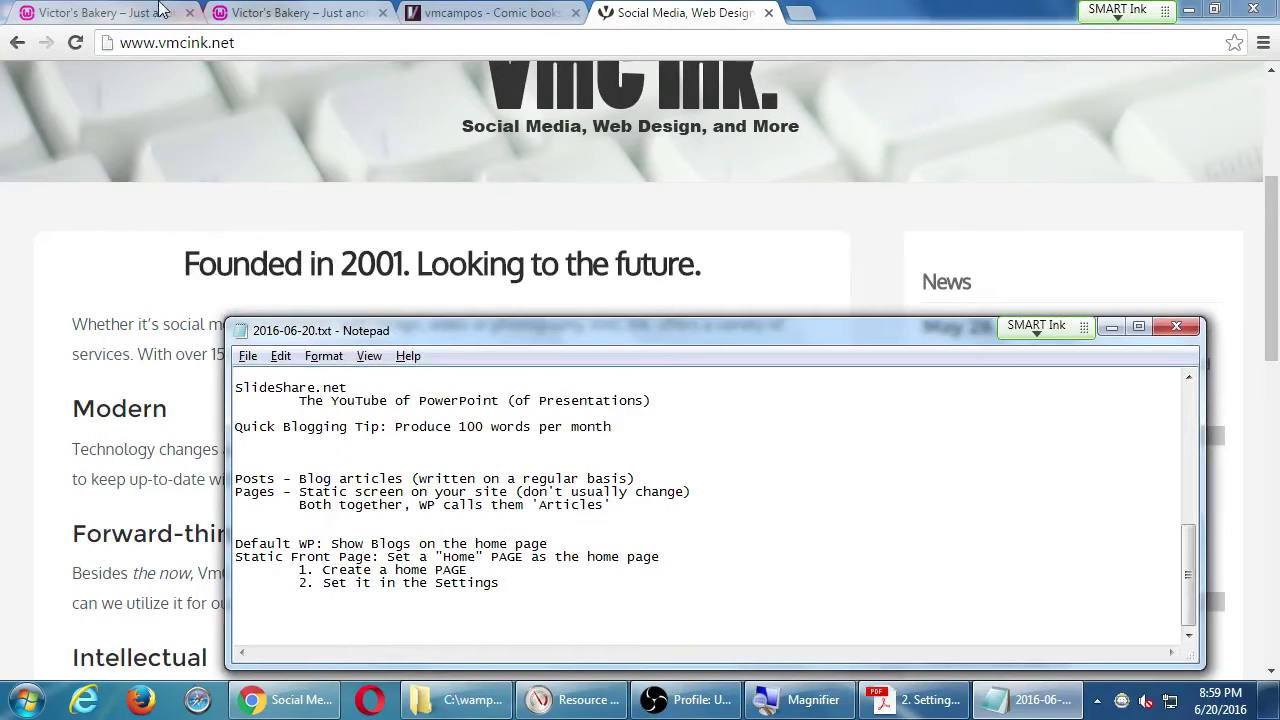
Switch to the Victor's Bakery site in Chrome, go to its dashboard, and open the Reading settings
left_click(118, 10)
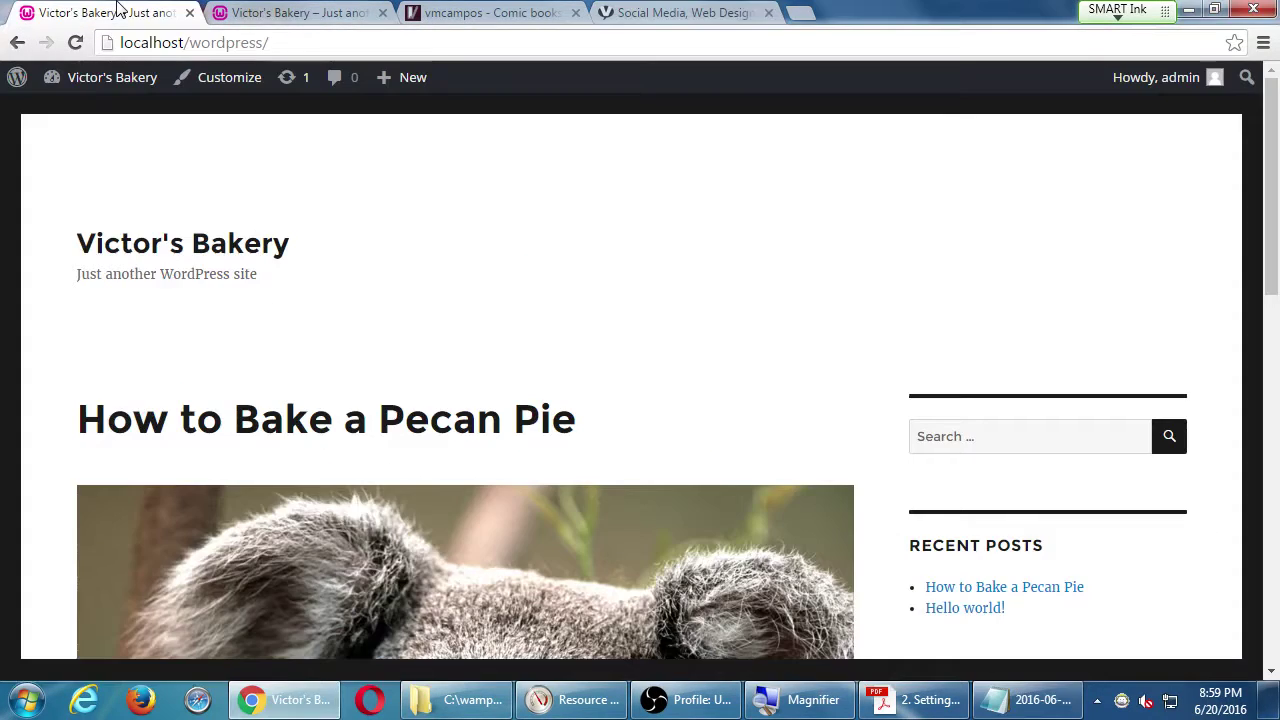
left_click(149, 76)
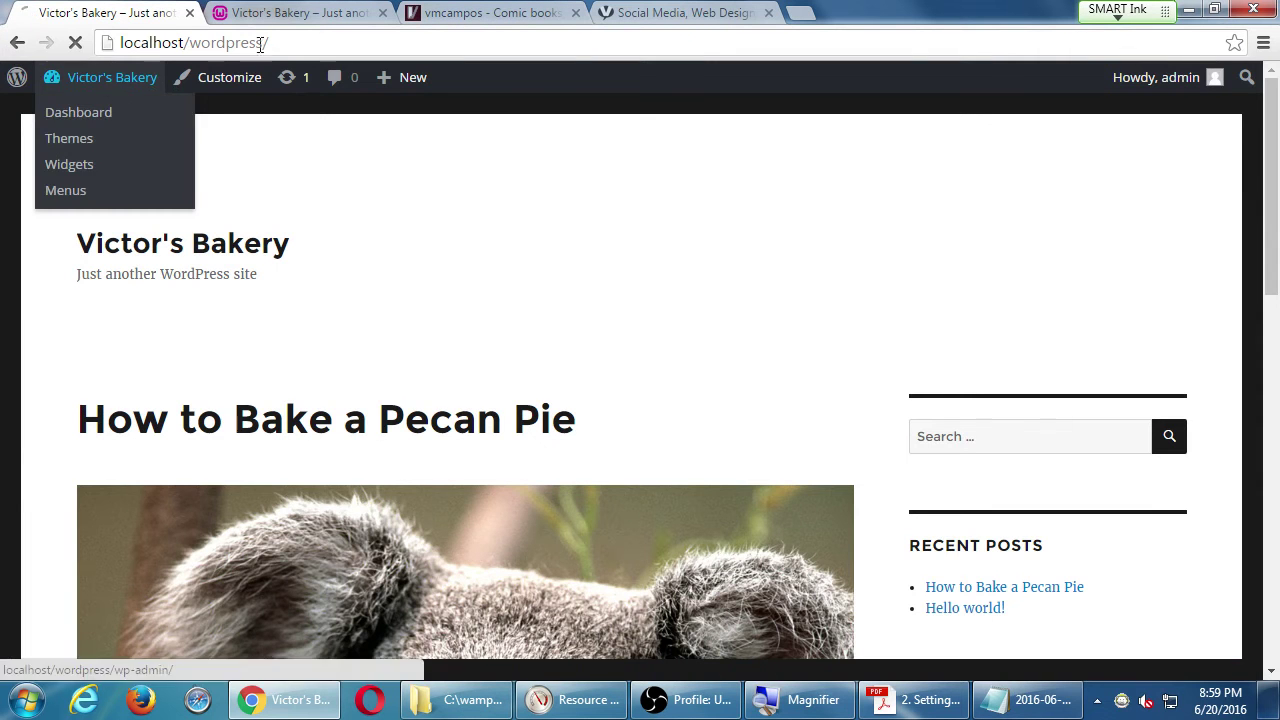
left_click(650, 12)
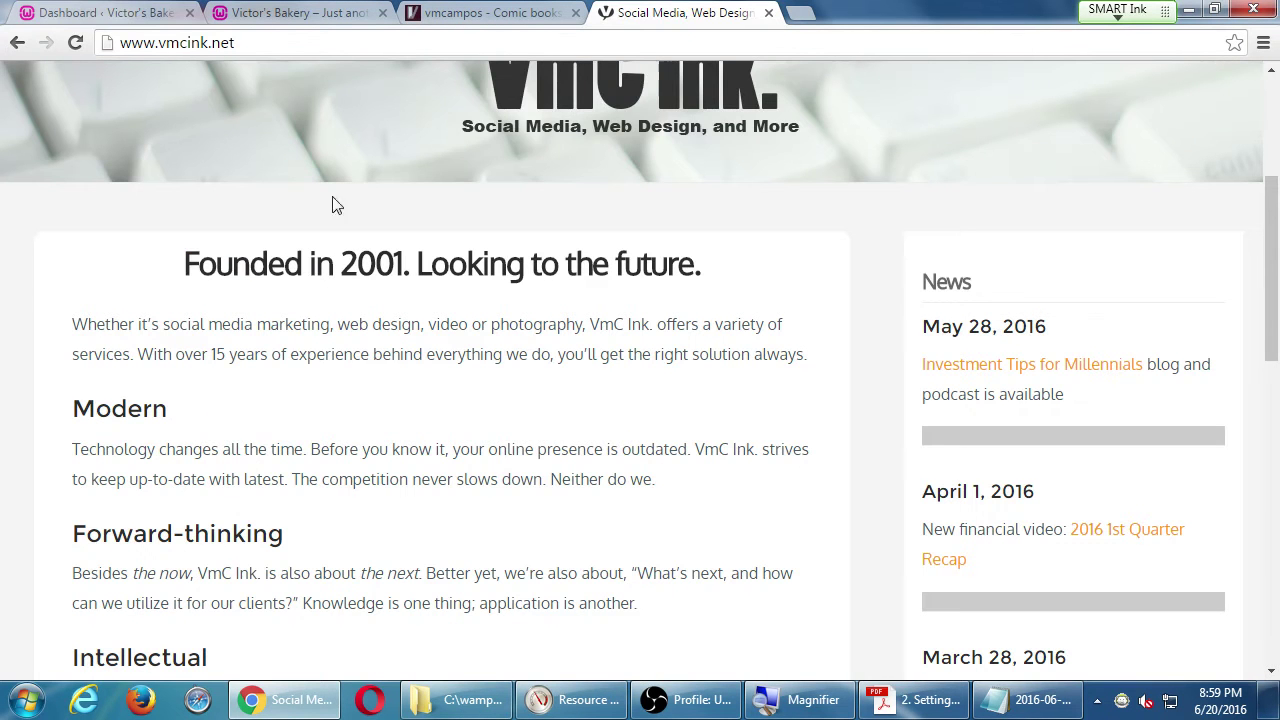
left_click(140, 10)
mouse_move(103, 540)
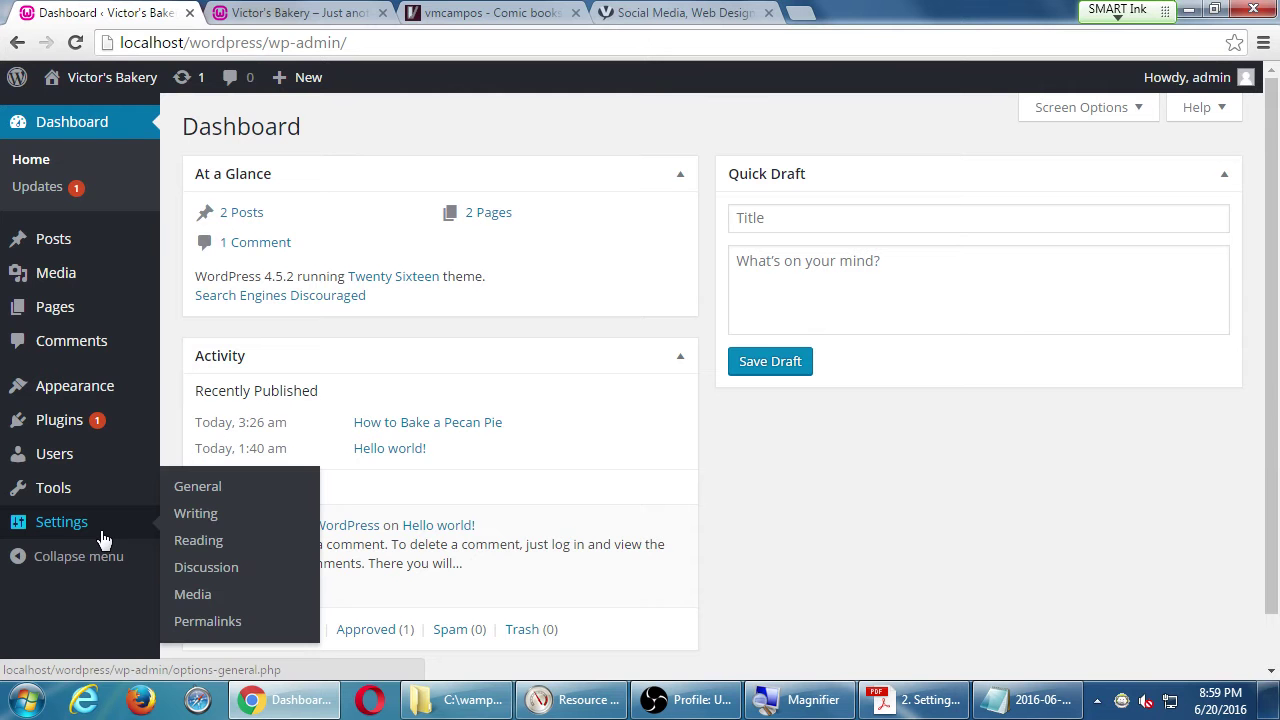
left_click(211, 540)
Switch to the 2016-06-20.txt notes in Notepad and add "Dashboard > Settings > REading" indented beneath the second item
key("alt+Tab")
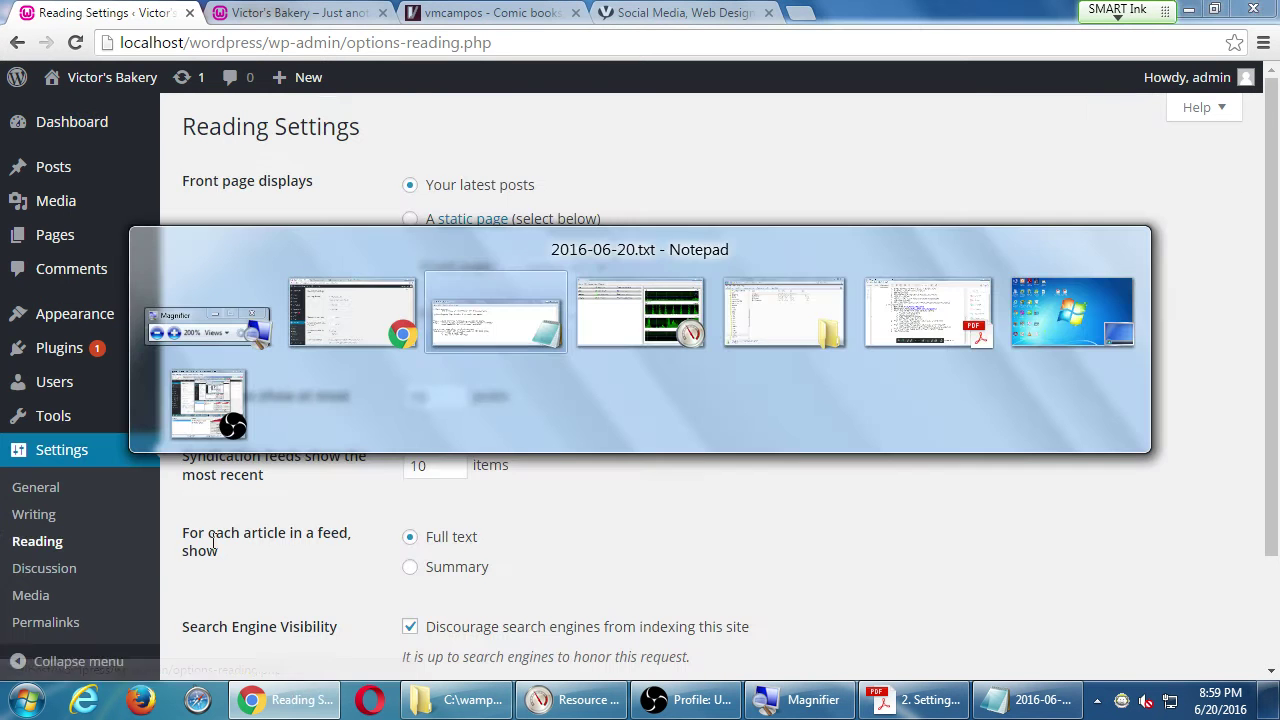
key("alt+Tab")
key("alt+Tab")
key("alt+Tab")
key("alt+Tab")
key("alt+Tab")
key("alt+Tab")
key("alt+Tab")
key("alt+Tab")
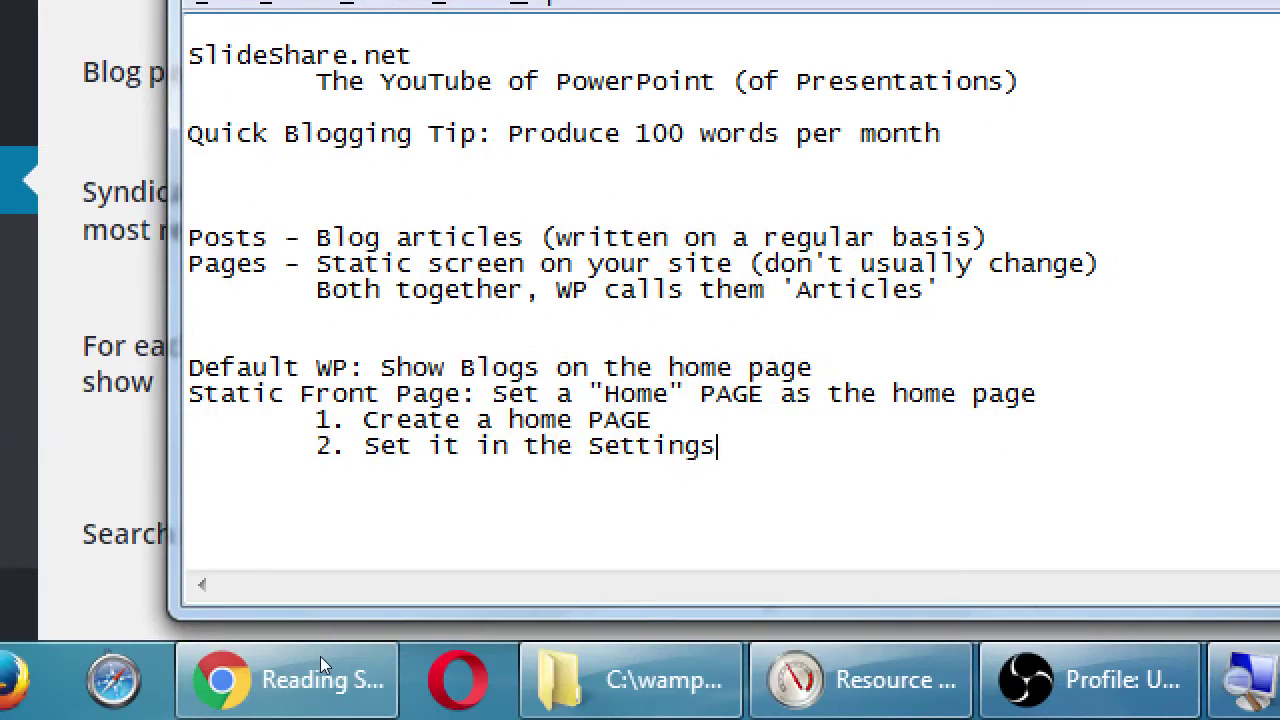
key("Return")
key("Tab")
key("Tab")
type("S")
key("BackSpace")
type("Dashborar")
key("BackSpace")
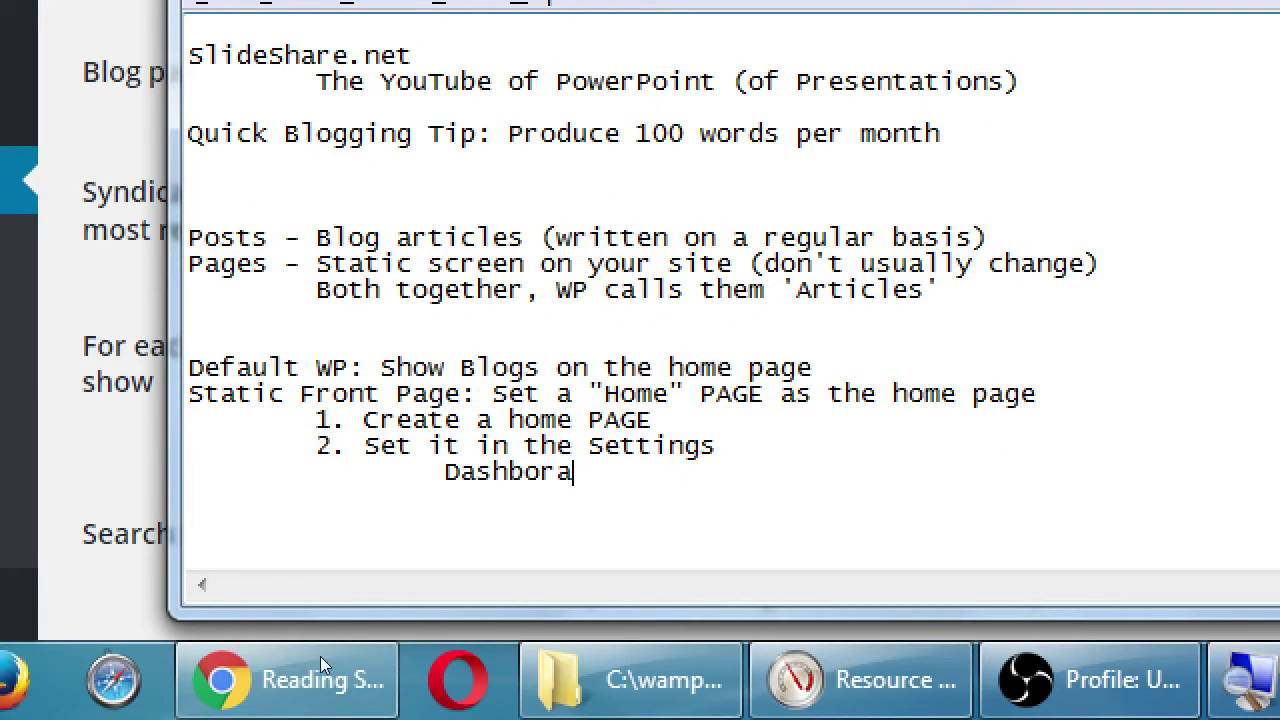
key("BackSpace")
key("BackSpace")
key("BackSpace")
type("oard > Se")
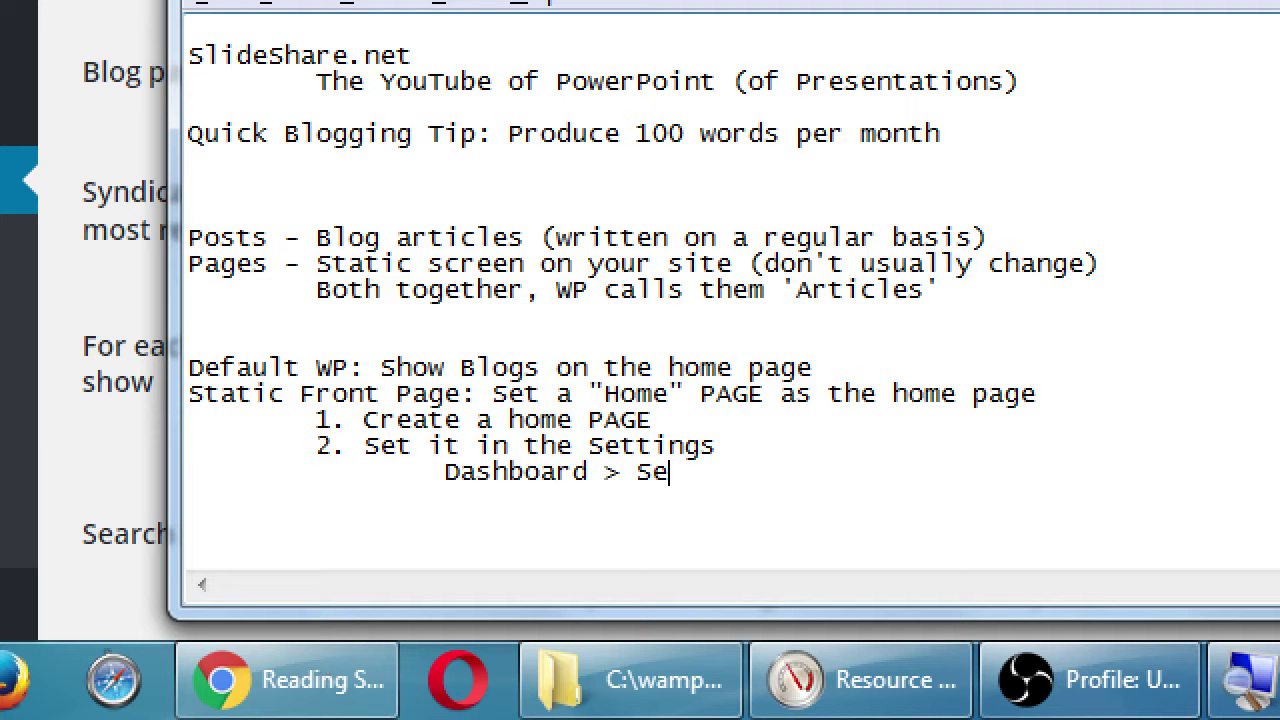
type("ttings > REading")
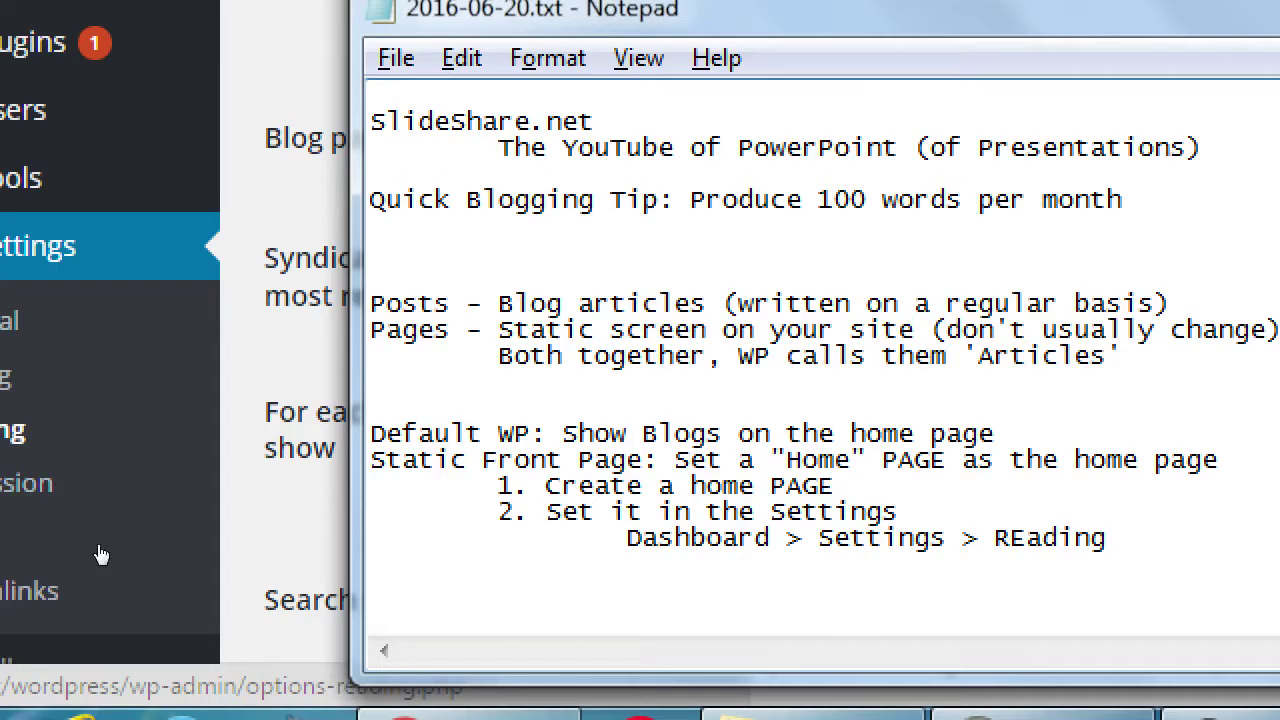
Back in the Reading settings in Chrome, make the front page display a static page, choose Home as the front page, and save
left_click(173, 529)
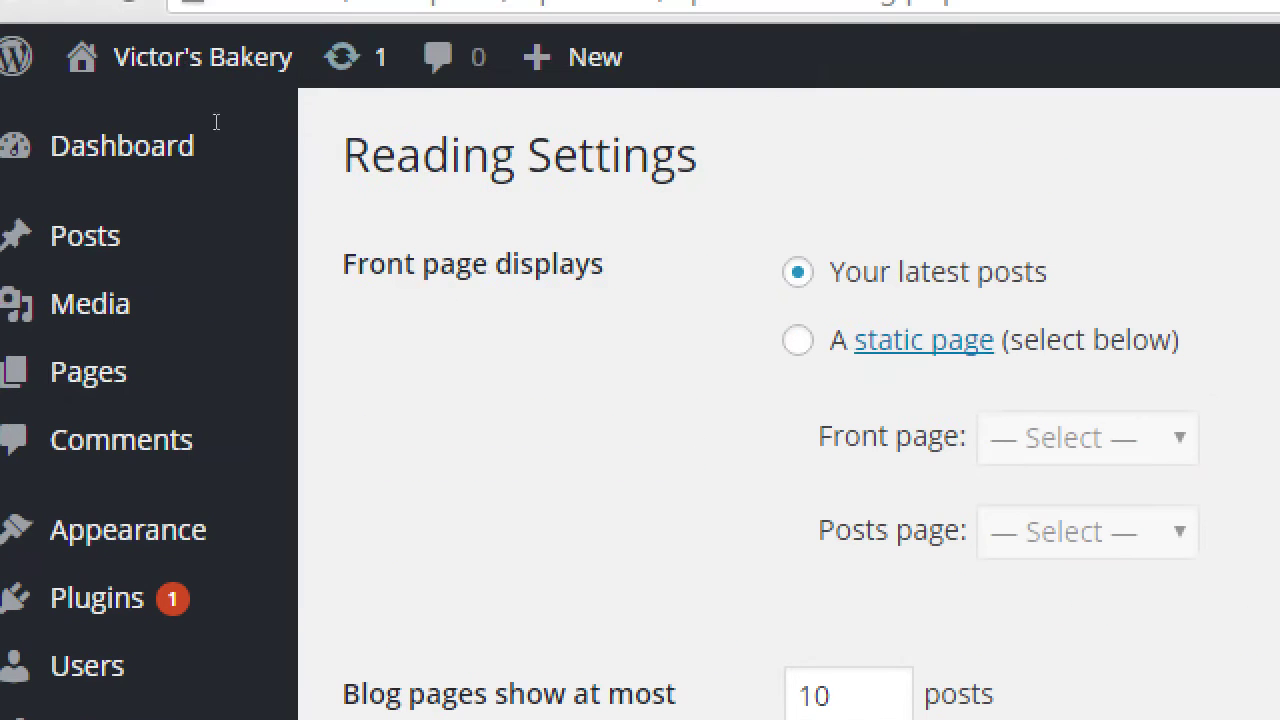
left_click_drag(368, 264, 552, 264)
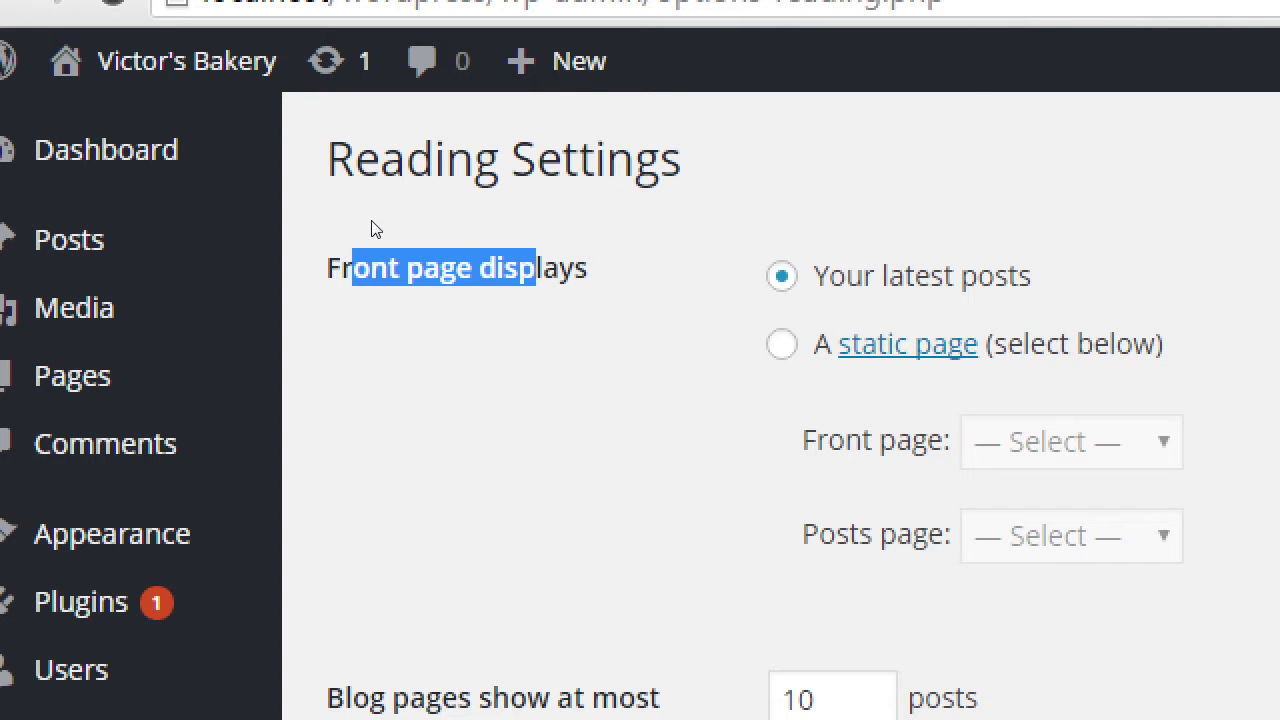
left_click(782, 344)
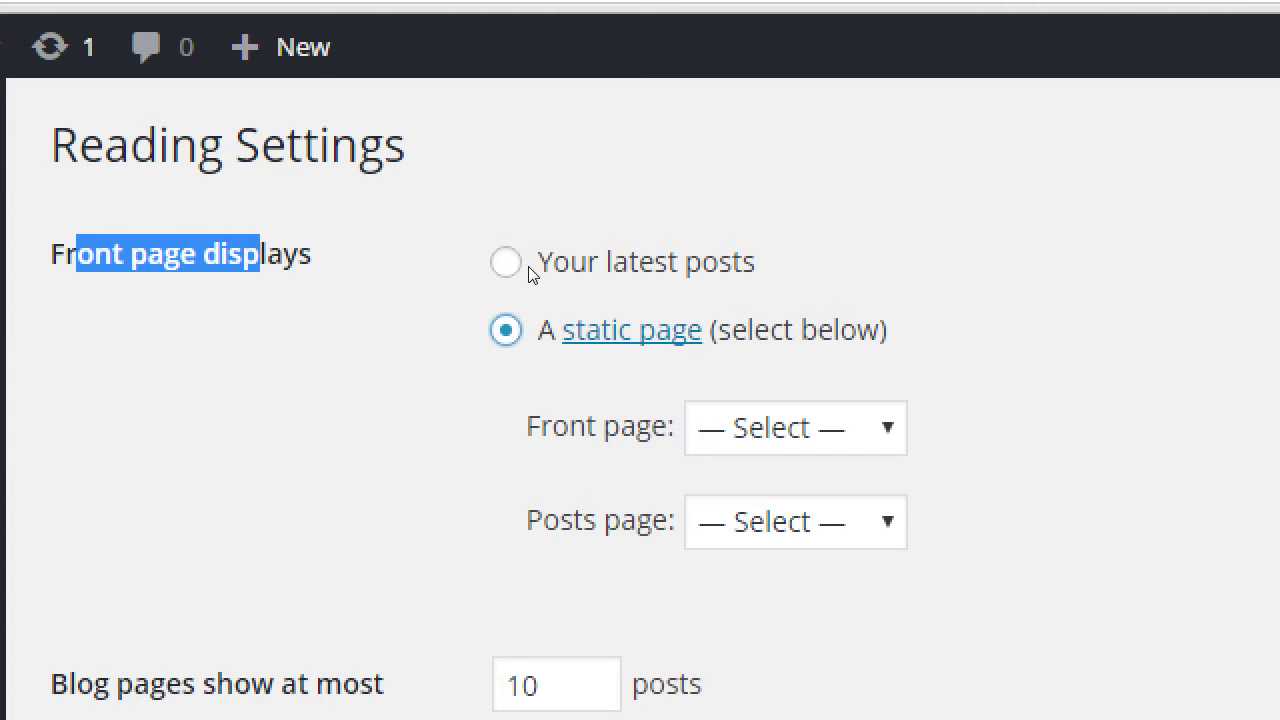
key("Tab")
key("alt+Down")
key("Down")
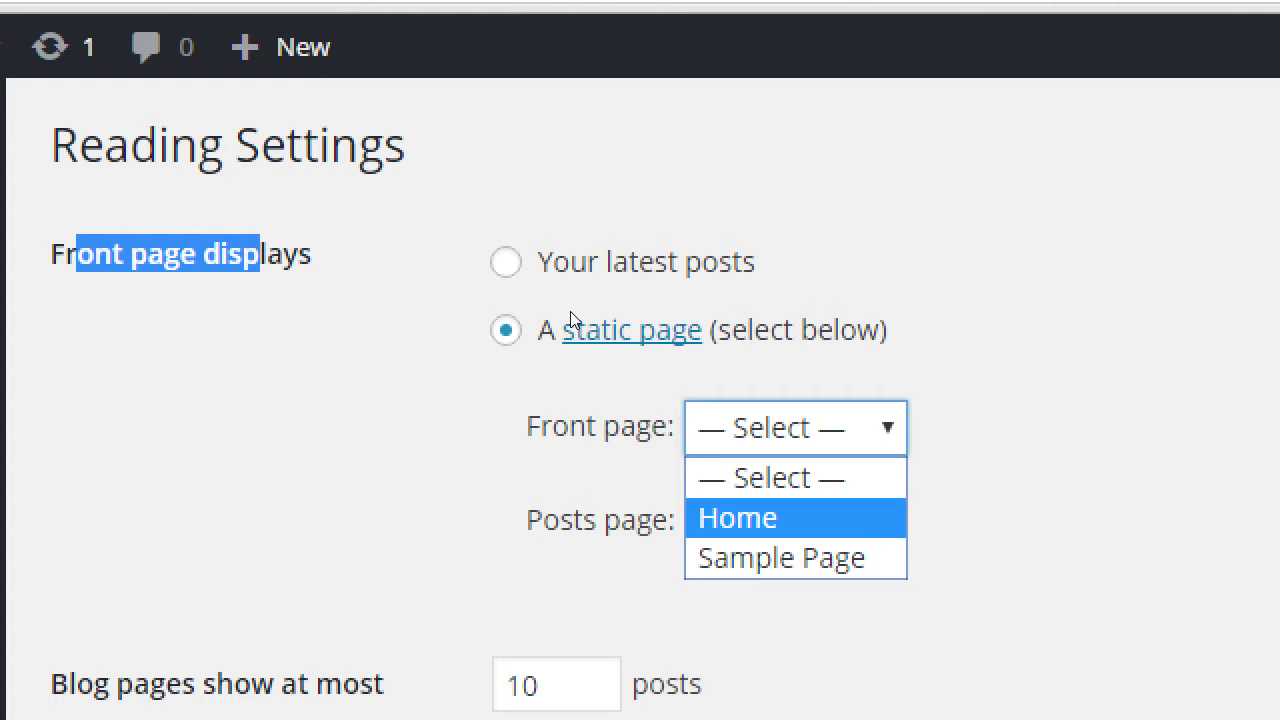
key("Return")
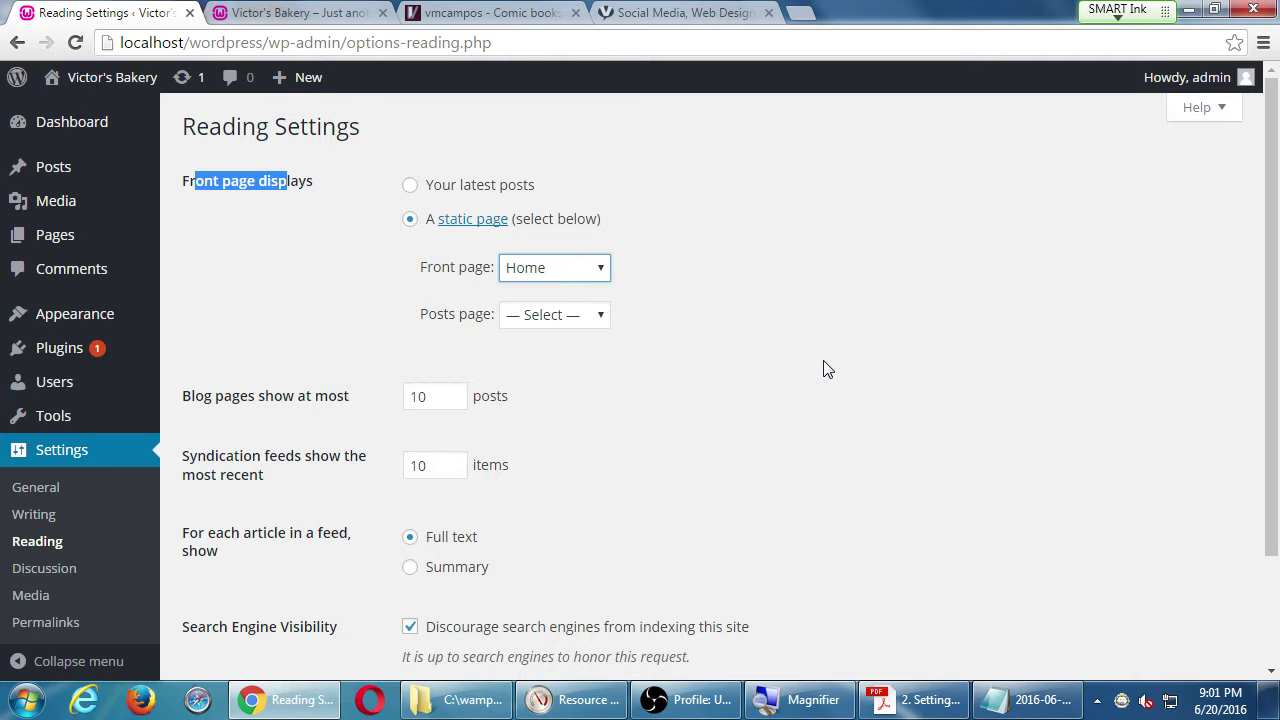
left_click(828, 370)
scroll(826, 366, "down", 3)
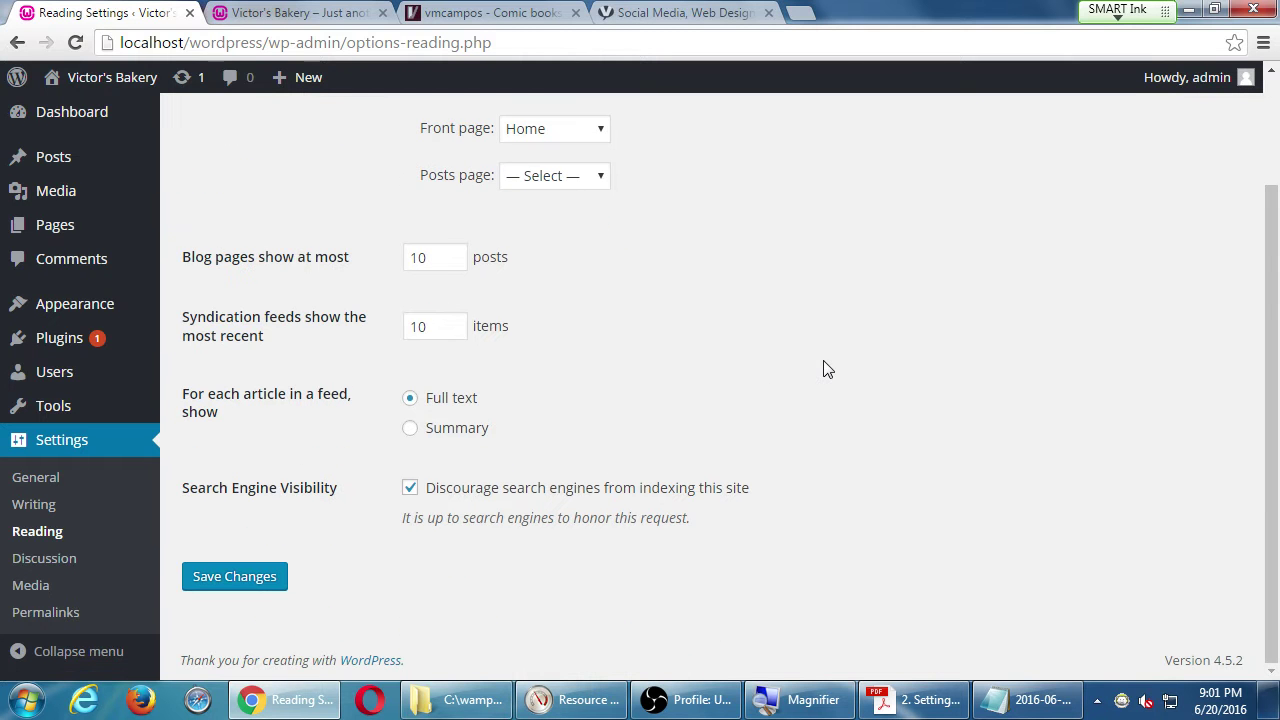
left_click(253, 584)
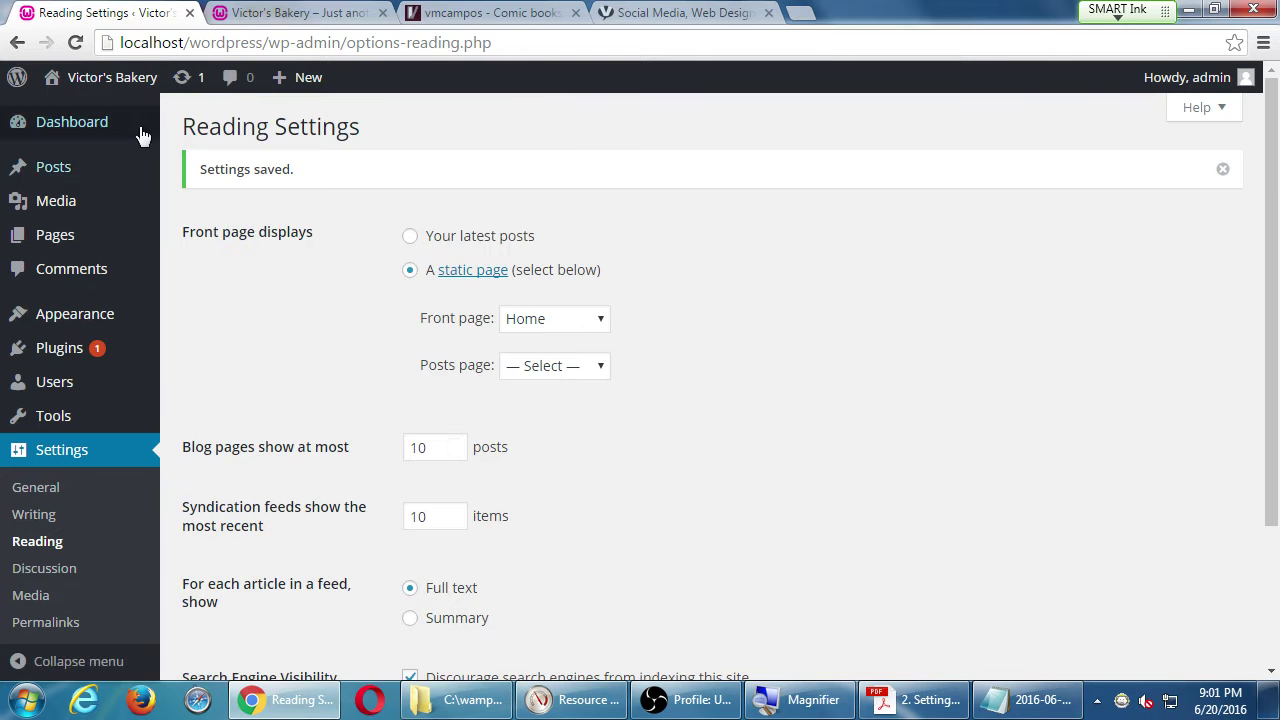
Visit the Victor's Bakery site and examine the front page's content and sidebar
left_click(109, 85)
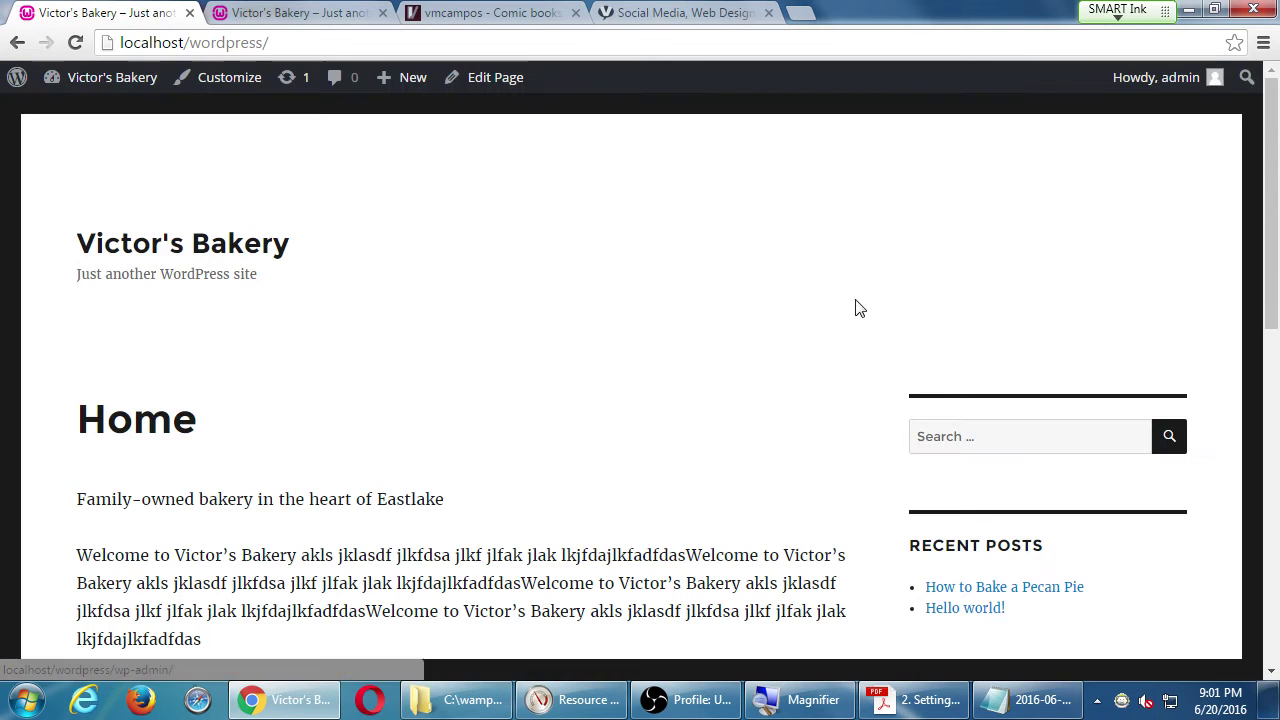
scroll(330, 470, "down", 2)
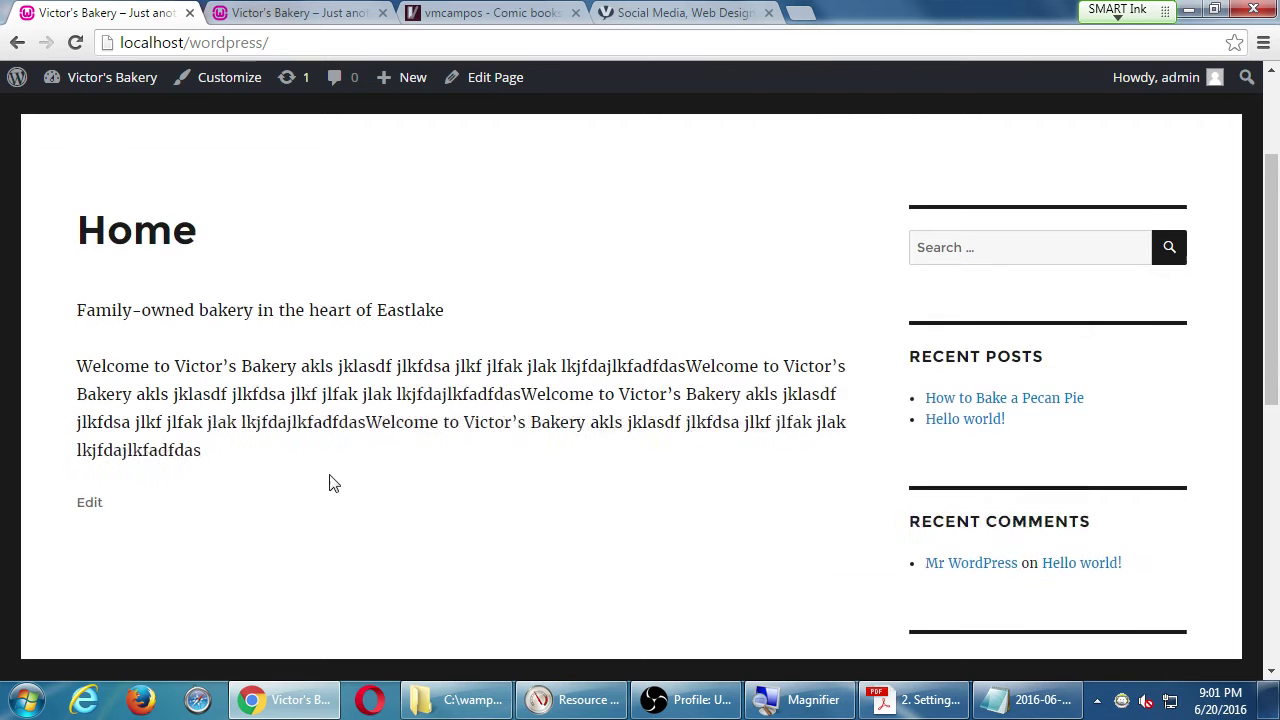
left_click_drag(358, 395, 637, 420)
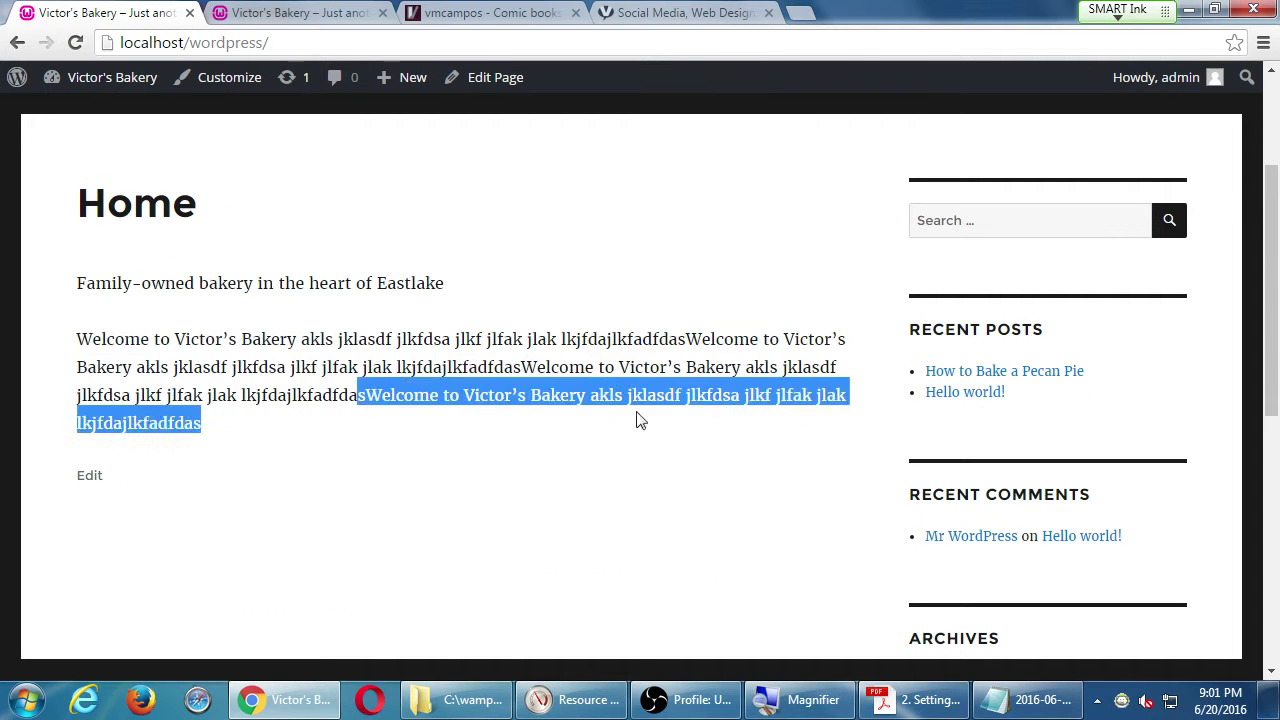
scroll(674, 431, "up", 2)
scroll(674, 431, "down", 5)
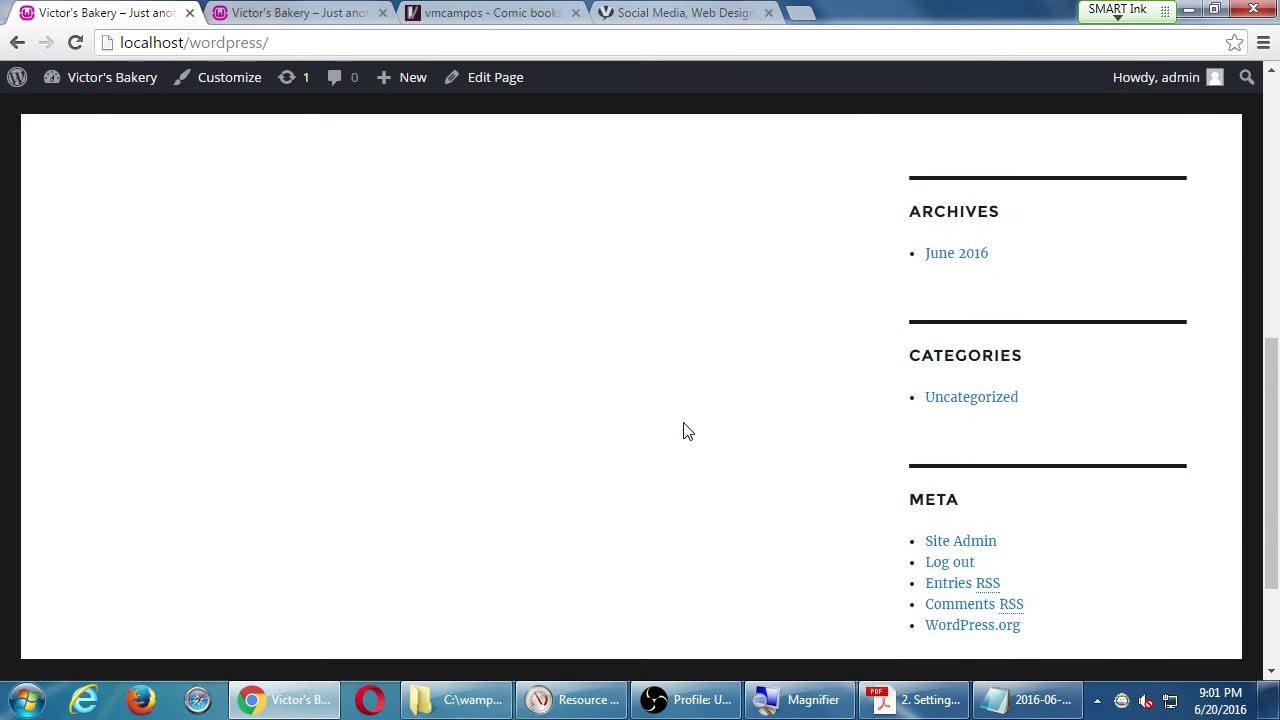
scroll(685, 428, "up", 6)
scroll(686, 426, "down", 3)
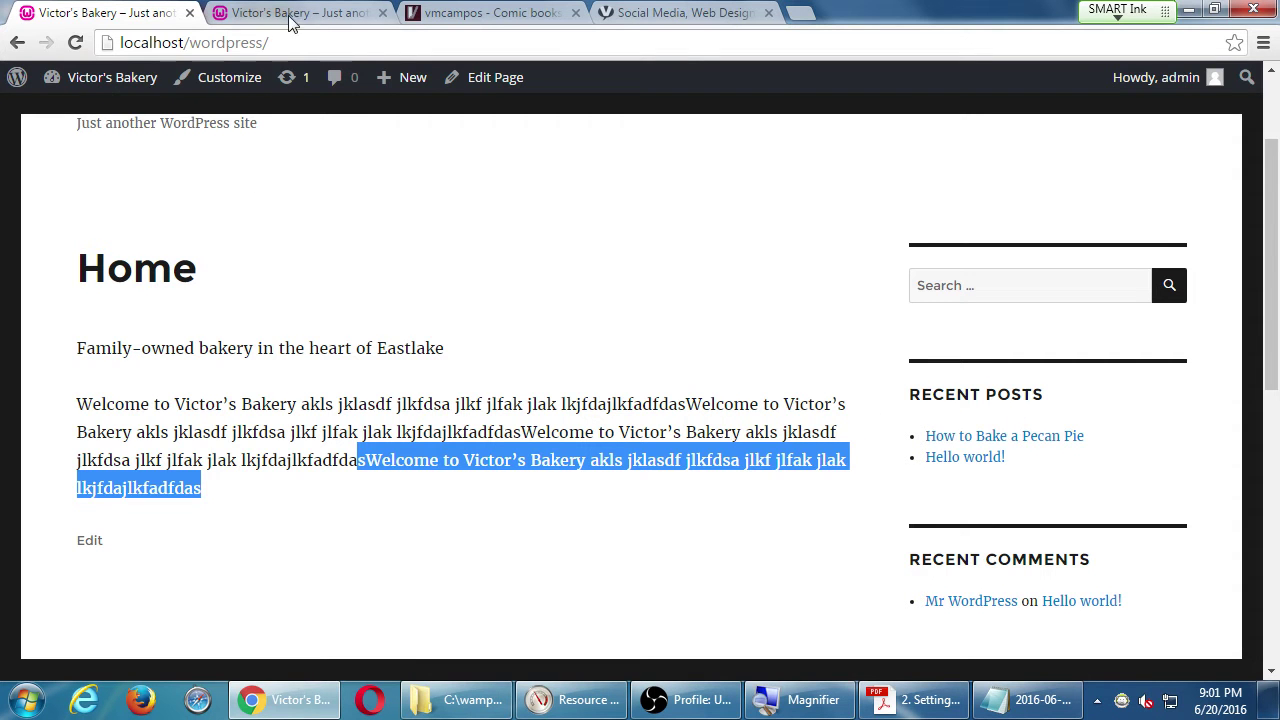
Return to the Victor's Bakery dashboard and bring up the 2016-06-20.txt notes in Notepad
left_click(118, 80)
mouse_move(60, 312)
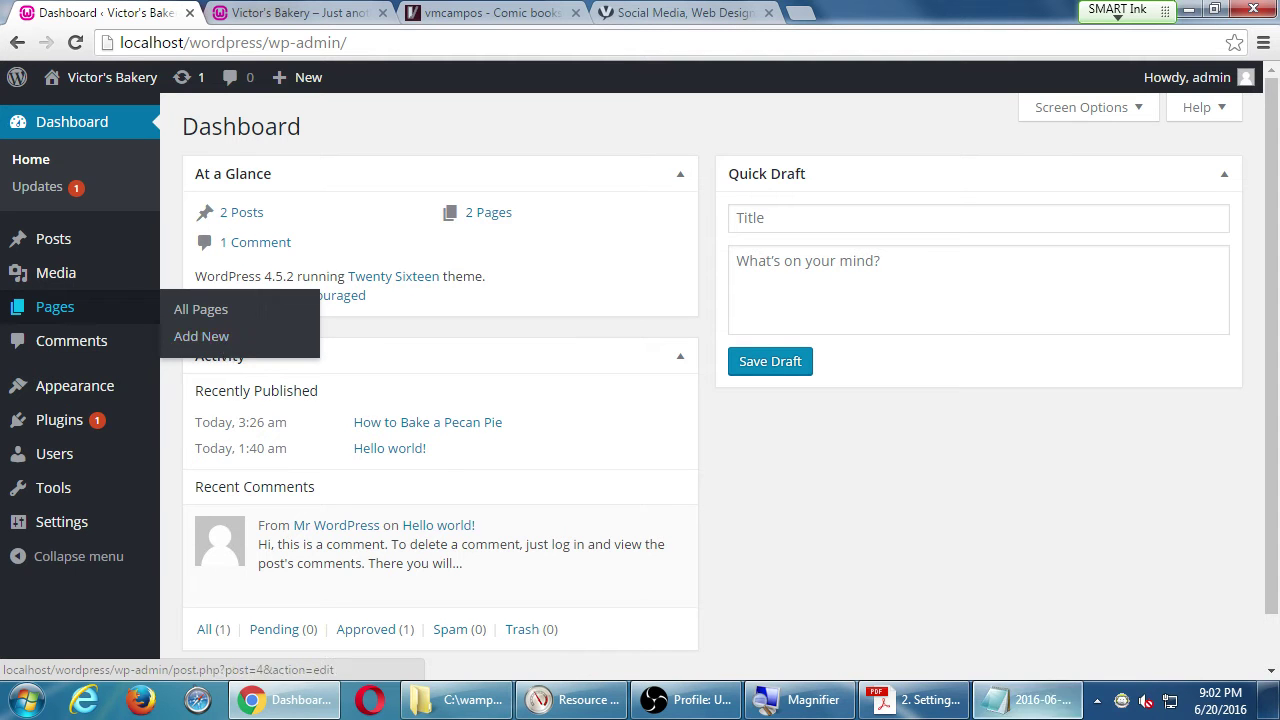
left_click(994, 708)
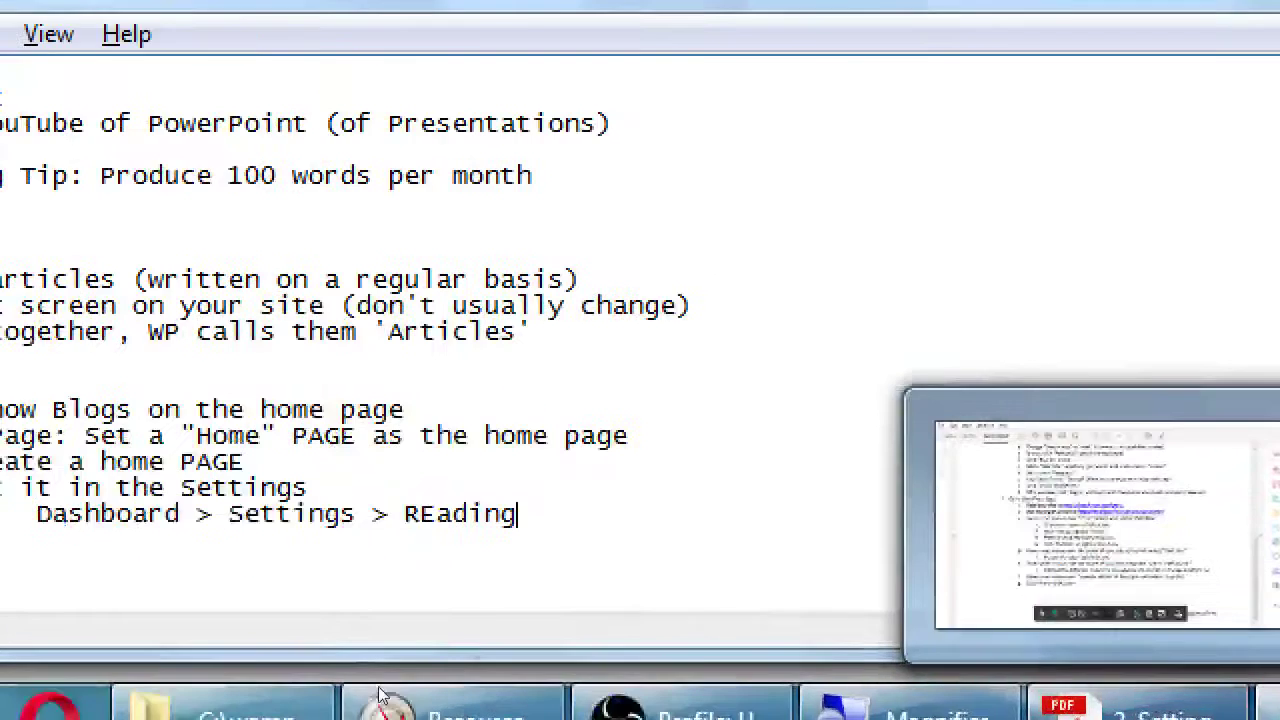
mouse_move(251, 658)
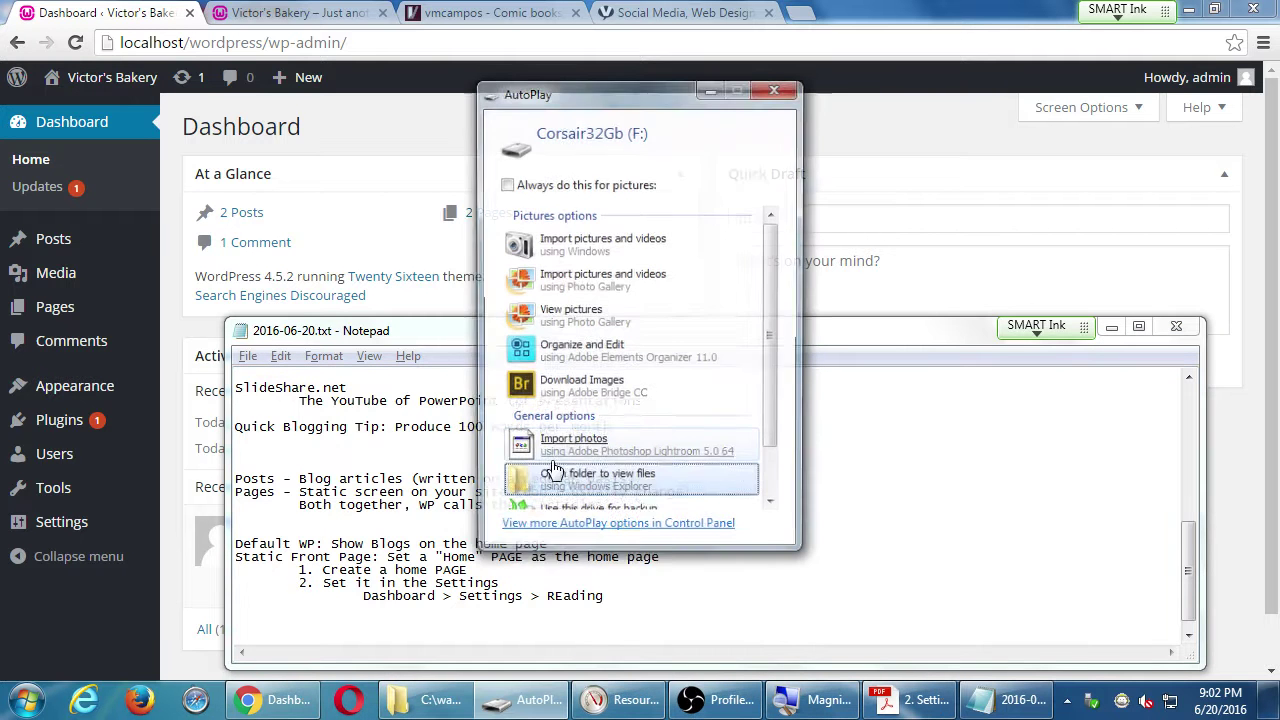
Open the 2016-06 1eComm (3880D) folder on the Corsair32Gb (F:) drive and the instructor's WordPress I folder on the classroom data (Z:) drive
left_click(575, 485)
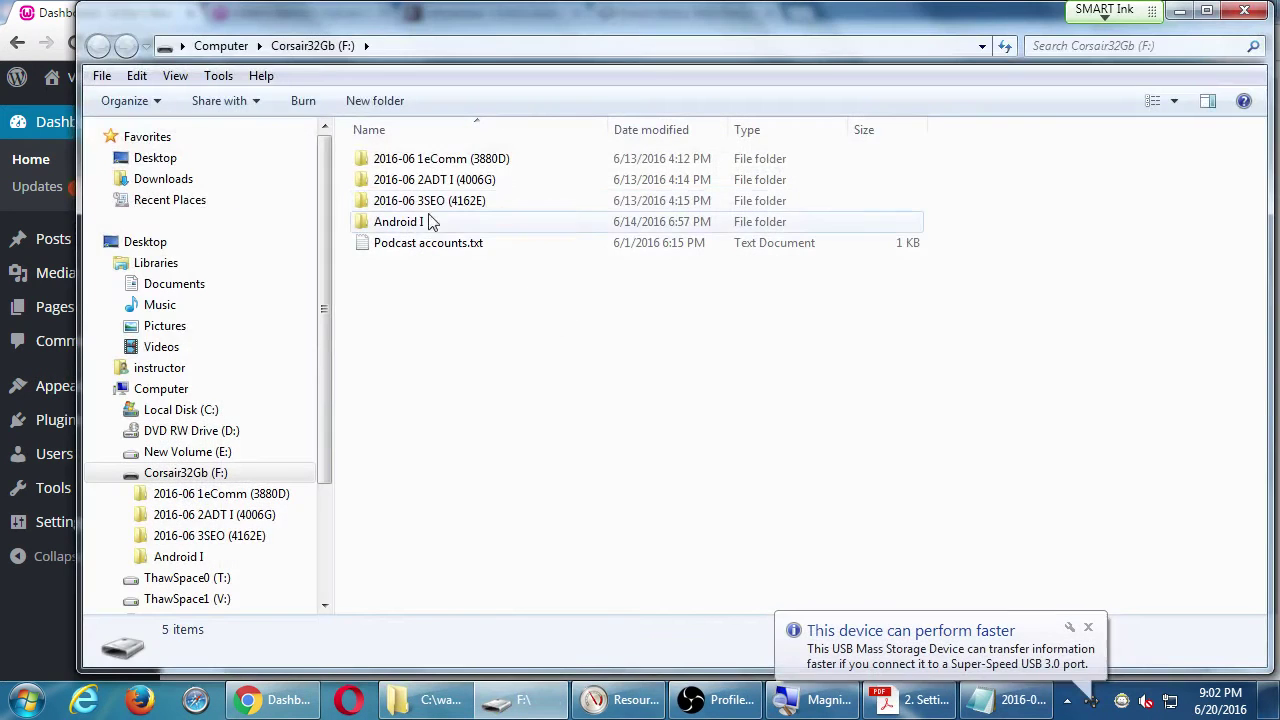
double_click(445, 162)
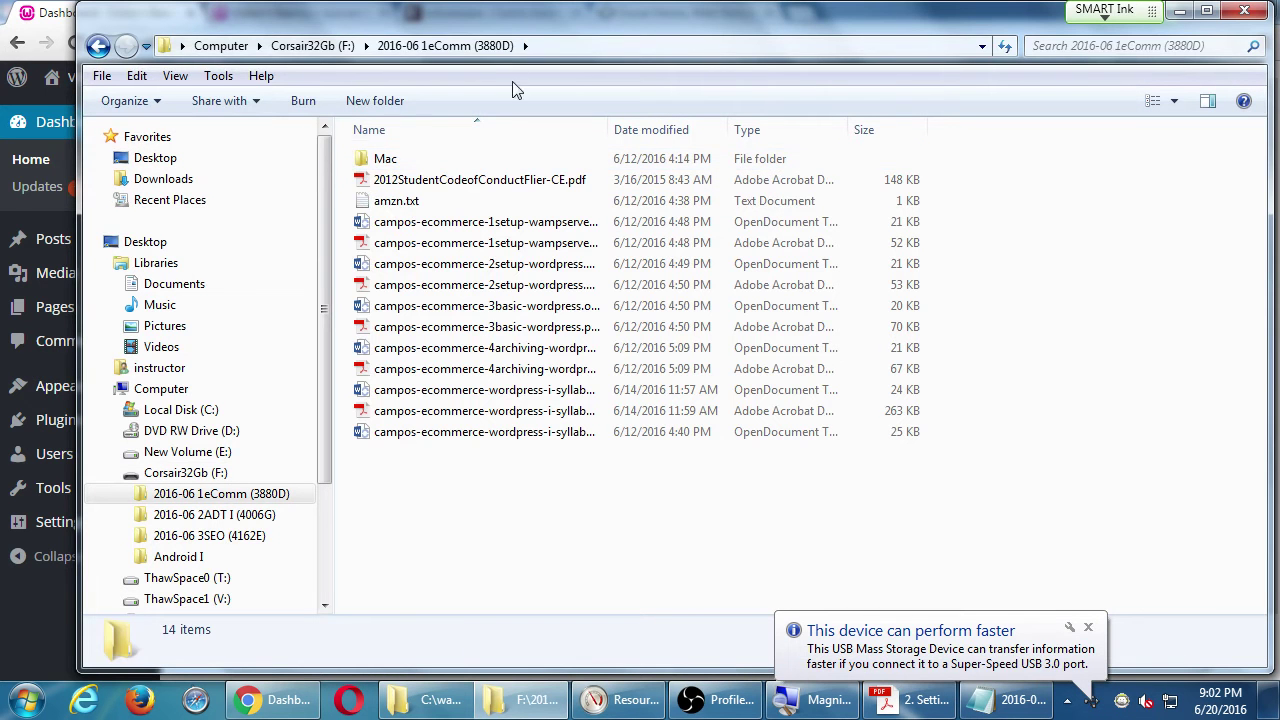
key("super+d")
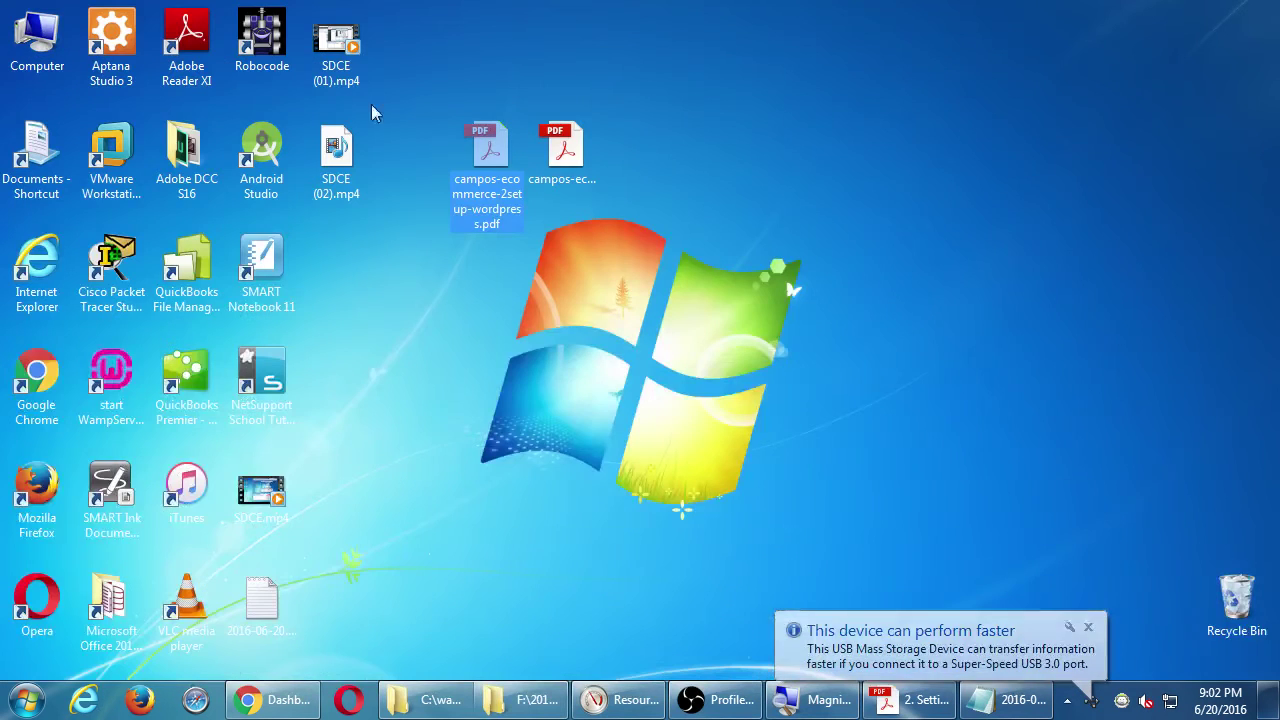
double_click(38, 32)
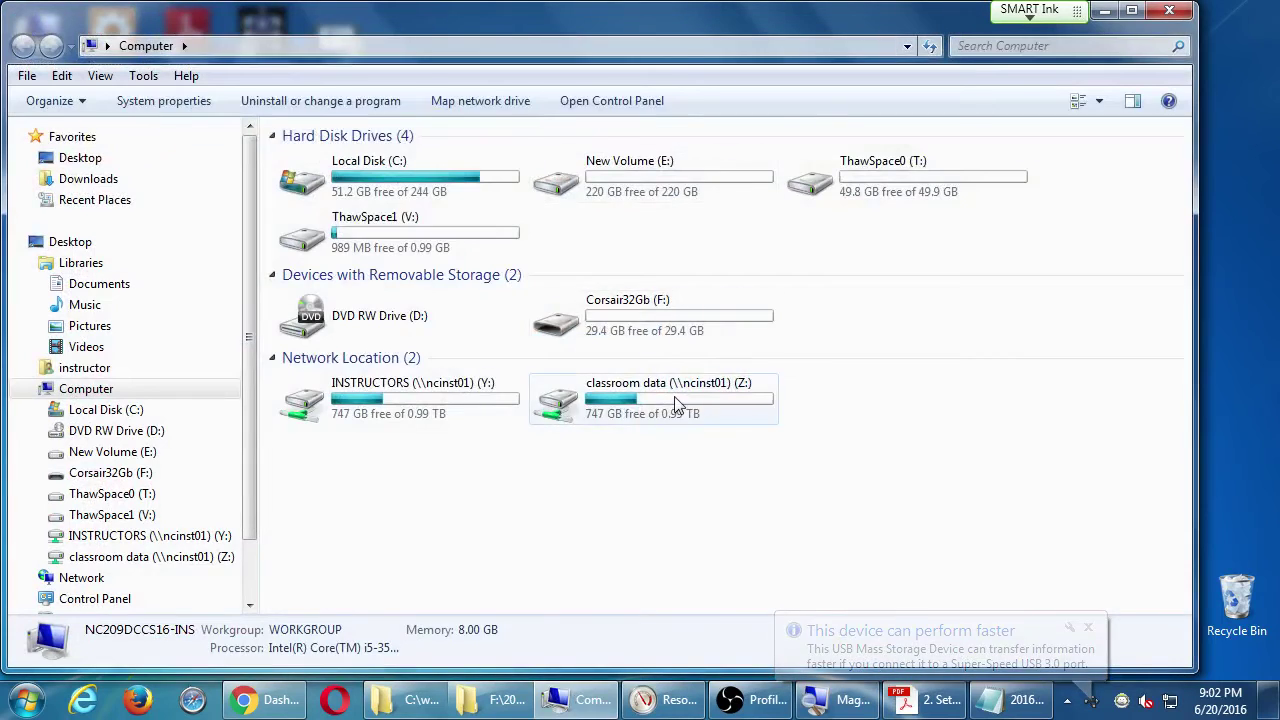
double_click(677, 404)
key("c")
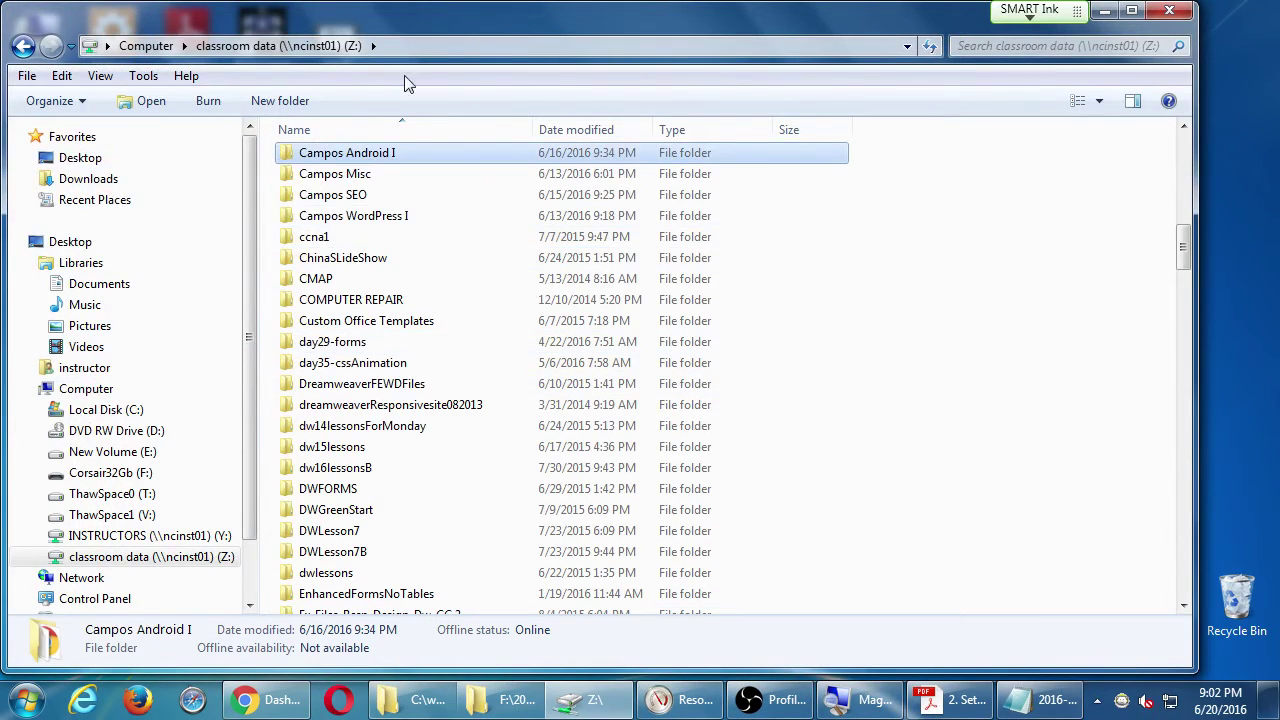
left_click_drag(424, 22, 1086, 77)
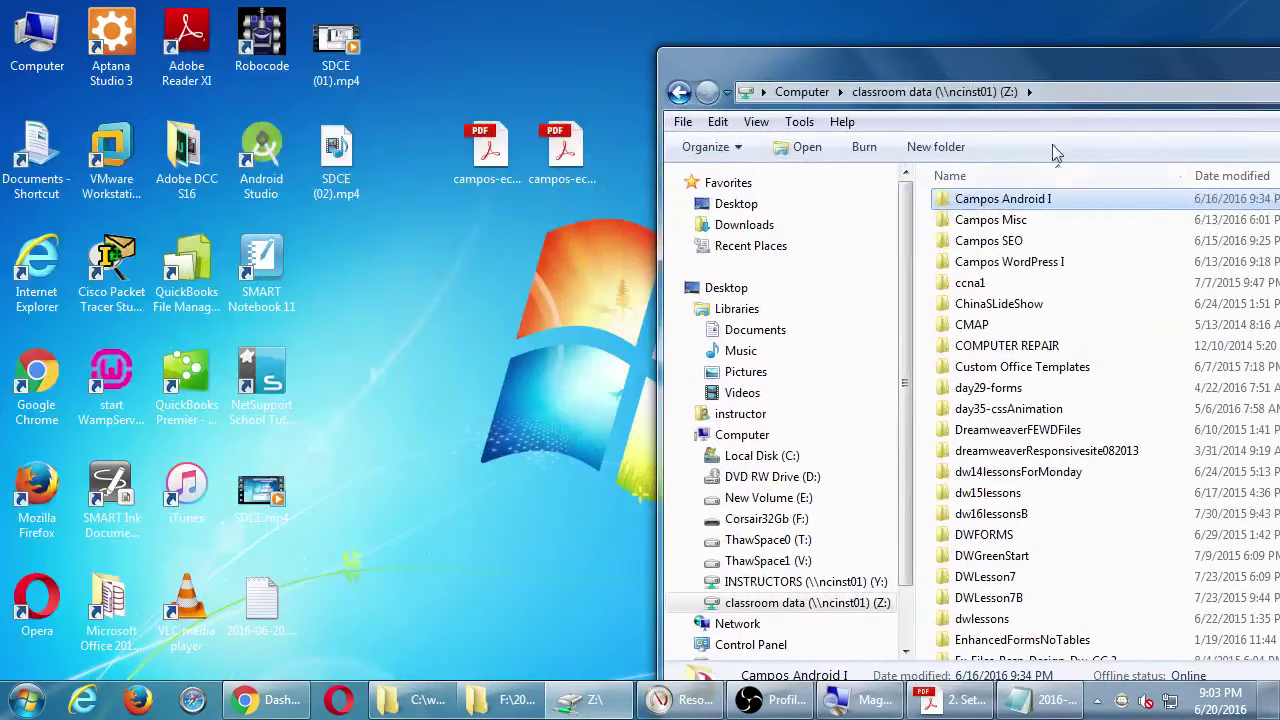
double_click(1047, 265)
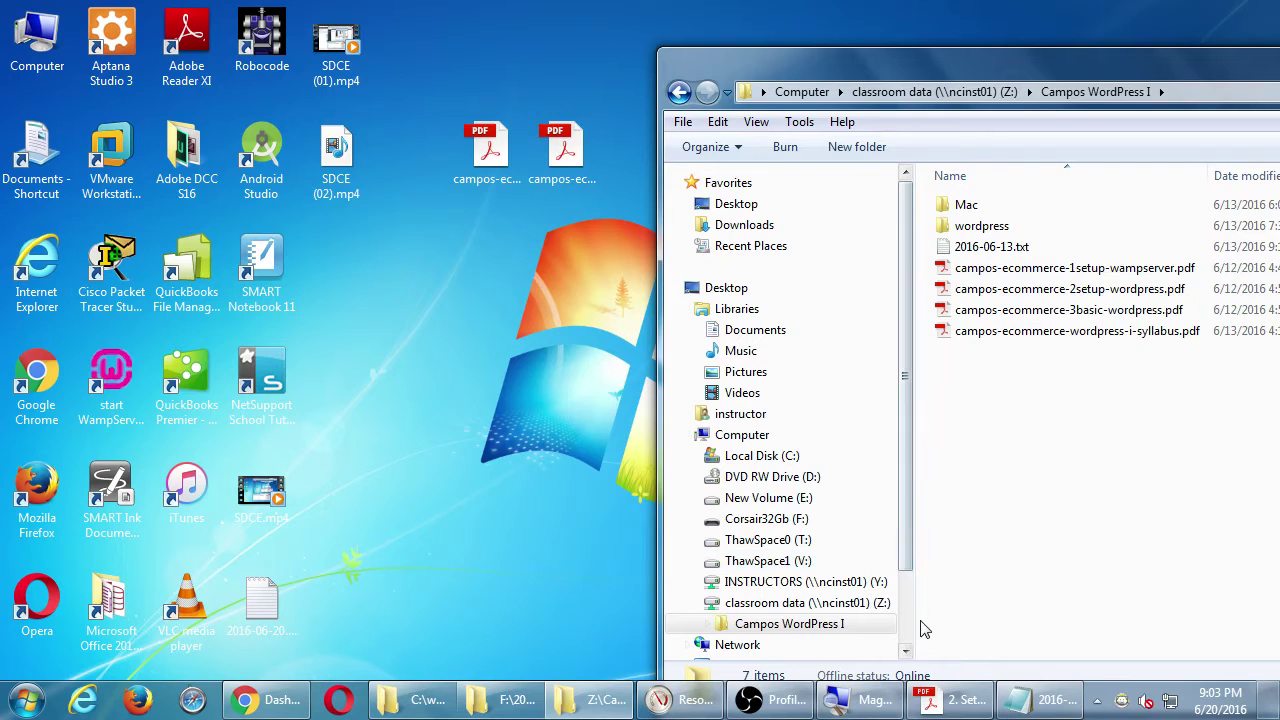
left_click(946, 700)
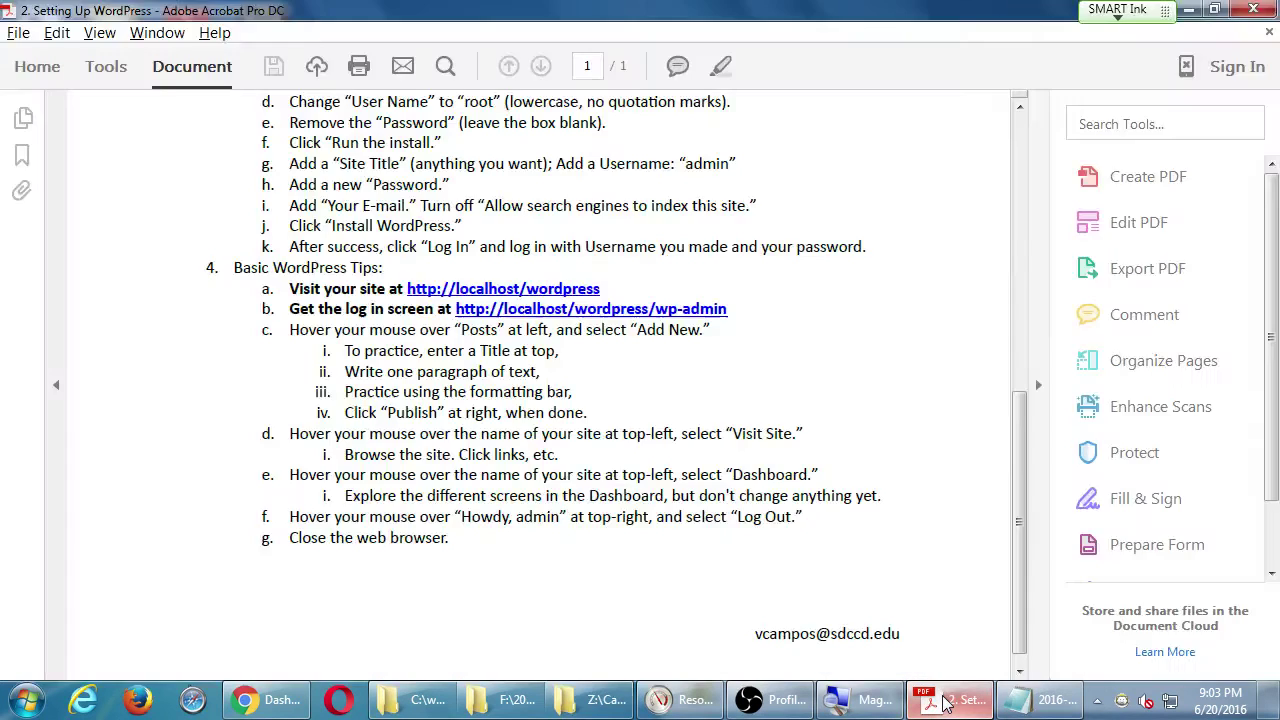
left_click(946, 700)
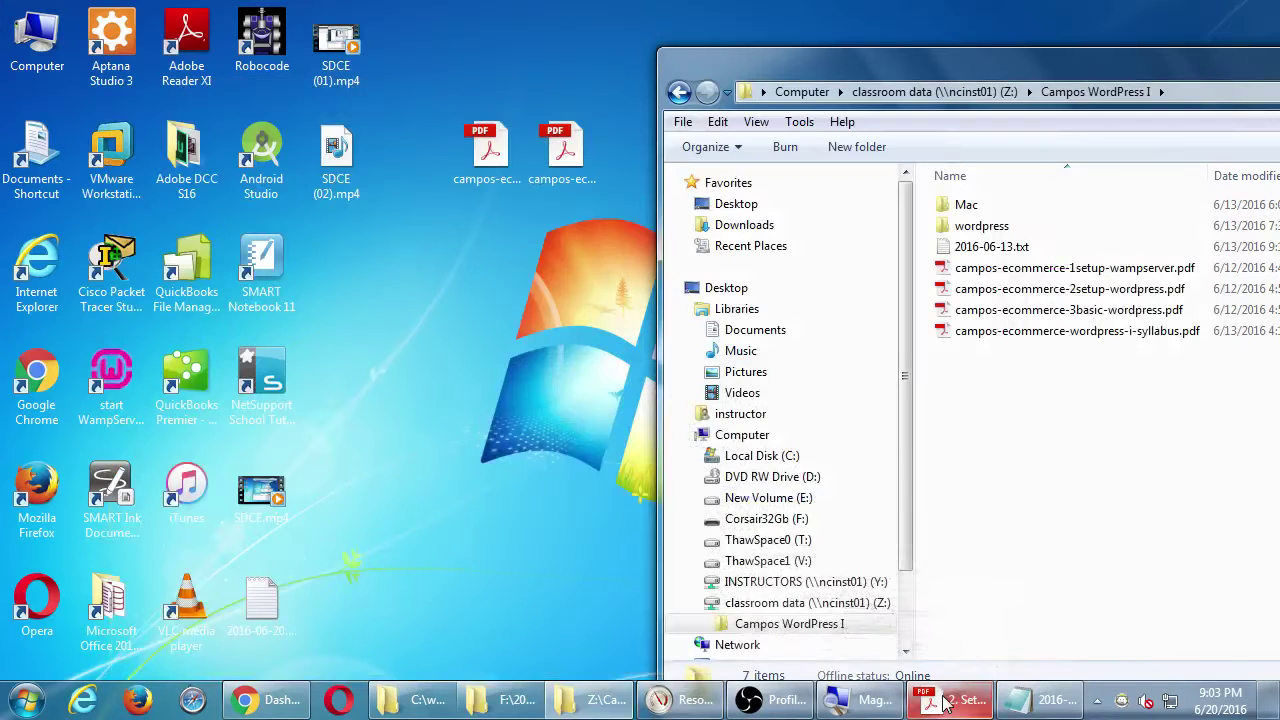
left_click(268, 706)
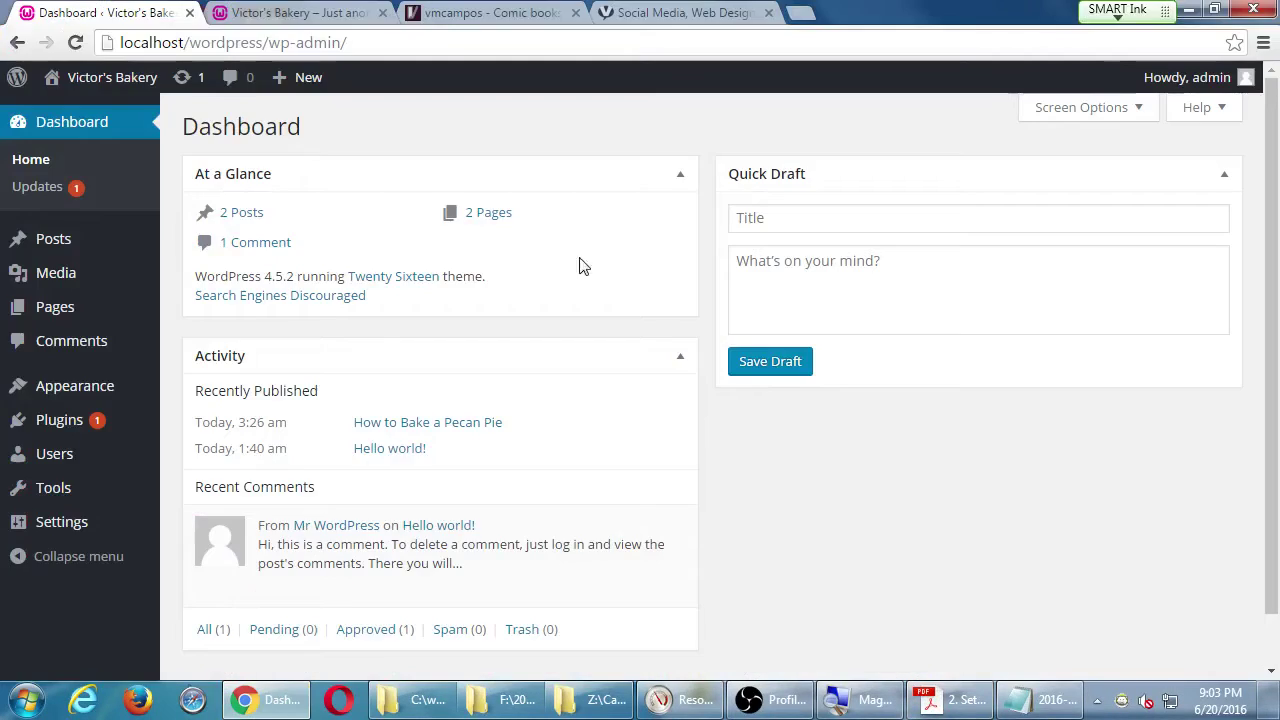
left_click(1188, 9)
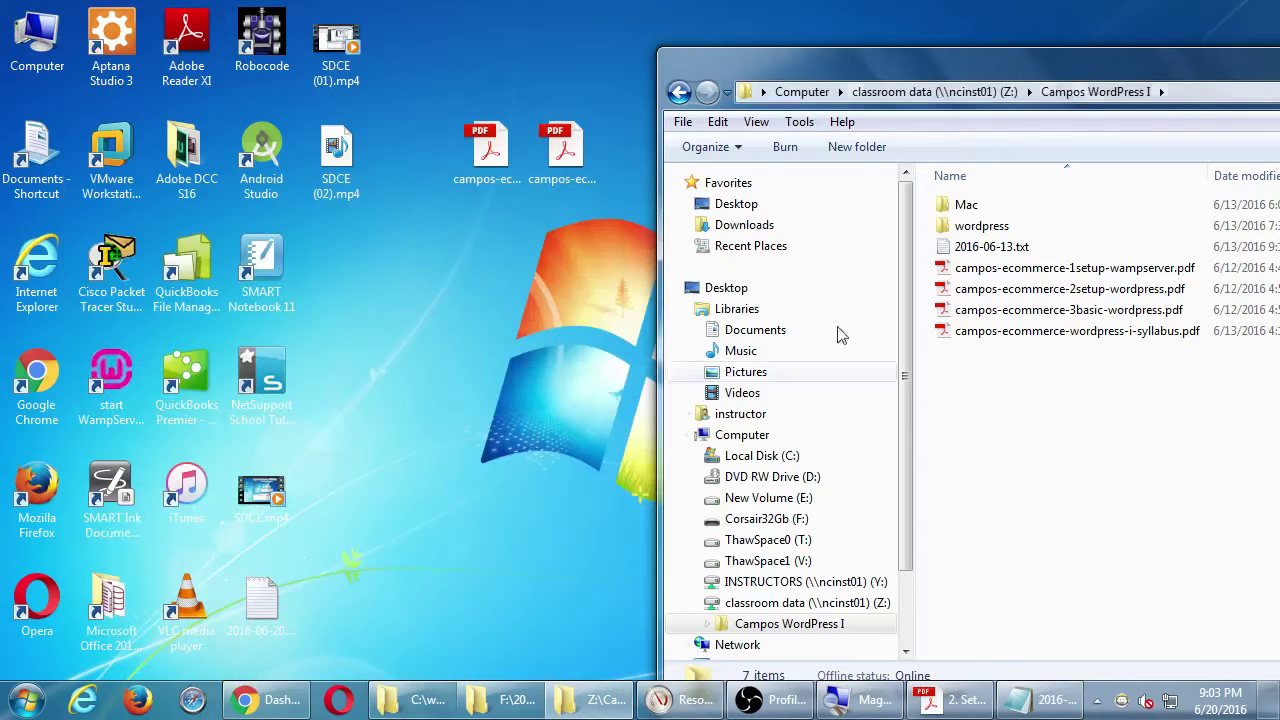
Copy the ecommerce-4archiving-wordpress PDF from the 2016-06 1eComm (3880D) folder into the instructor's WordPress I folder, and close both folder windows
left_click(421, 700)
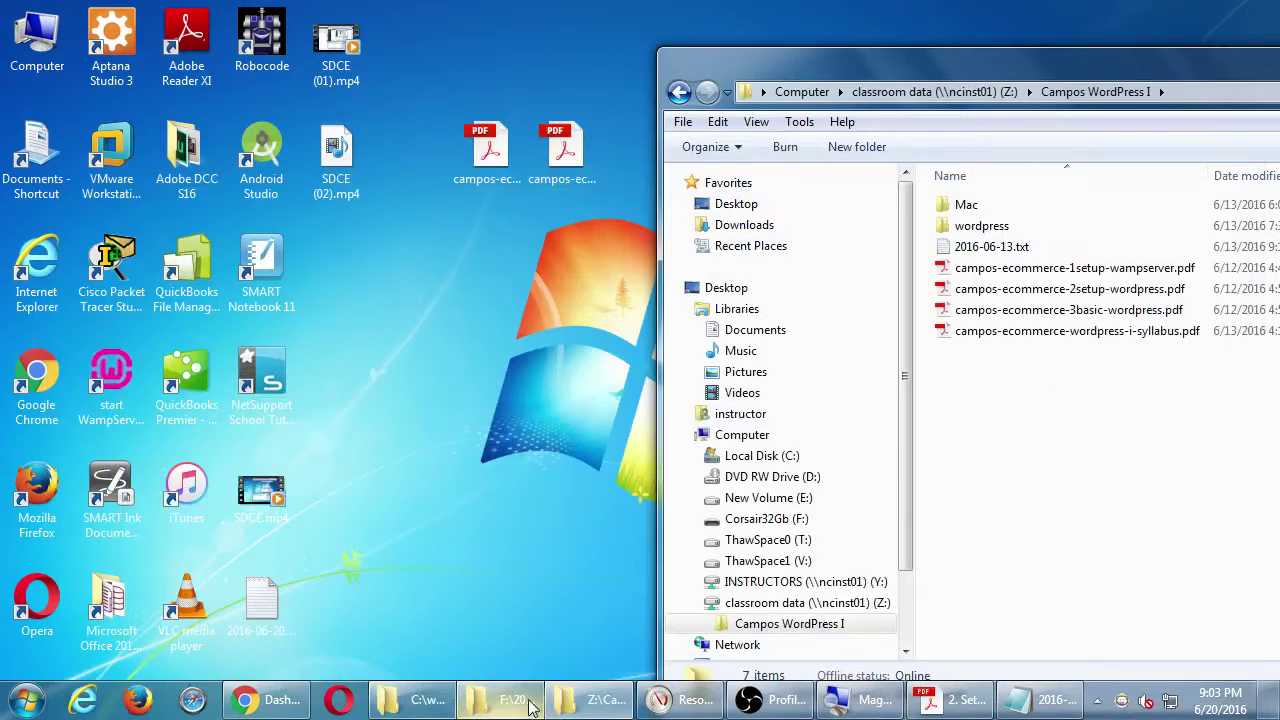
left_click(505, 700)
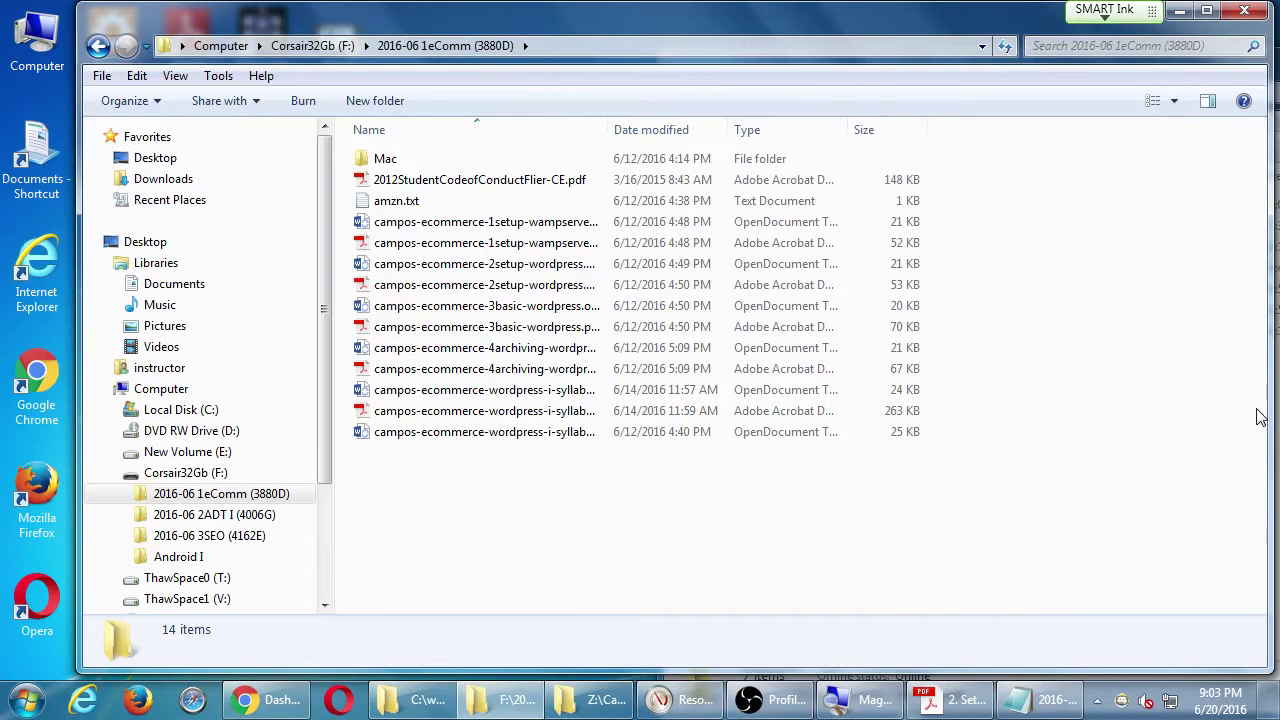
left_click_drag(1268, 410, 676, 508)
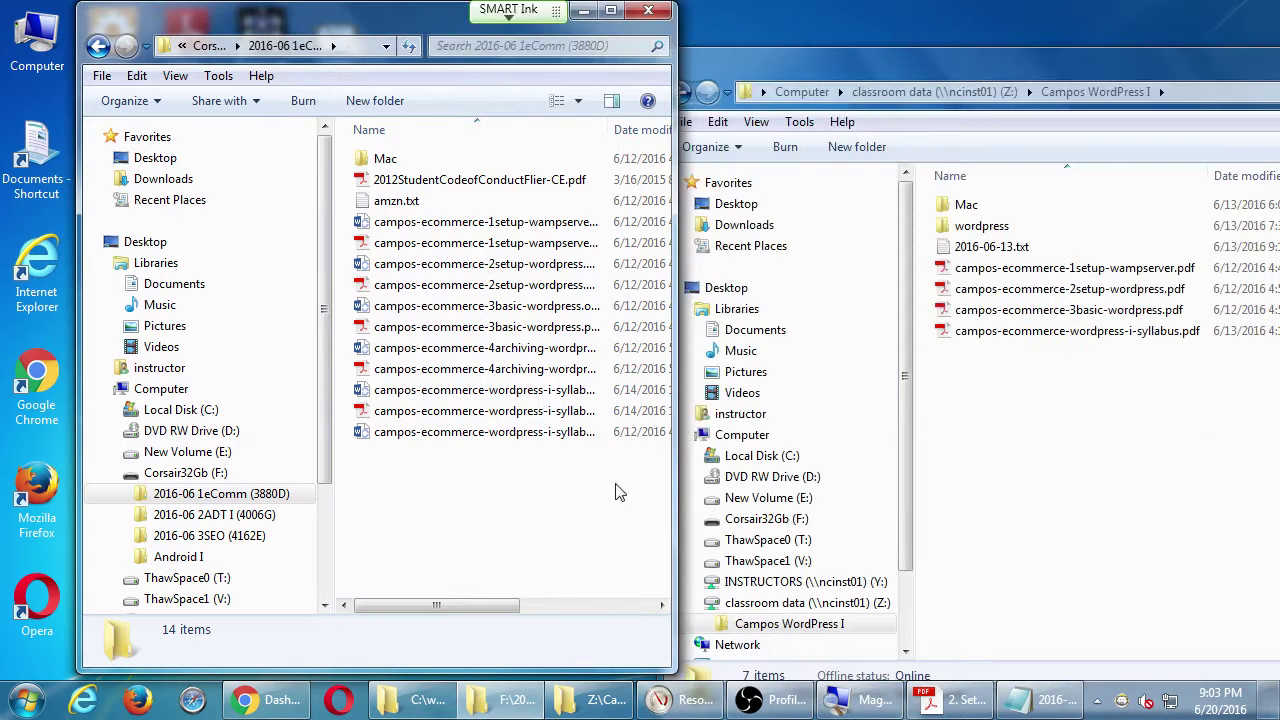
left_click_drag(510, 369, 1057, 506)
left_click(648, 10)
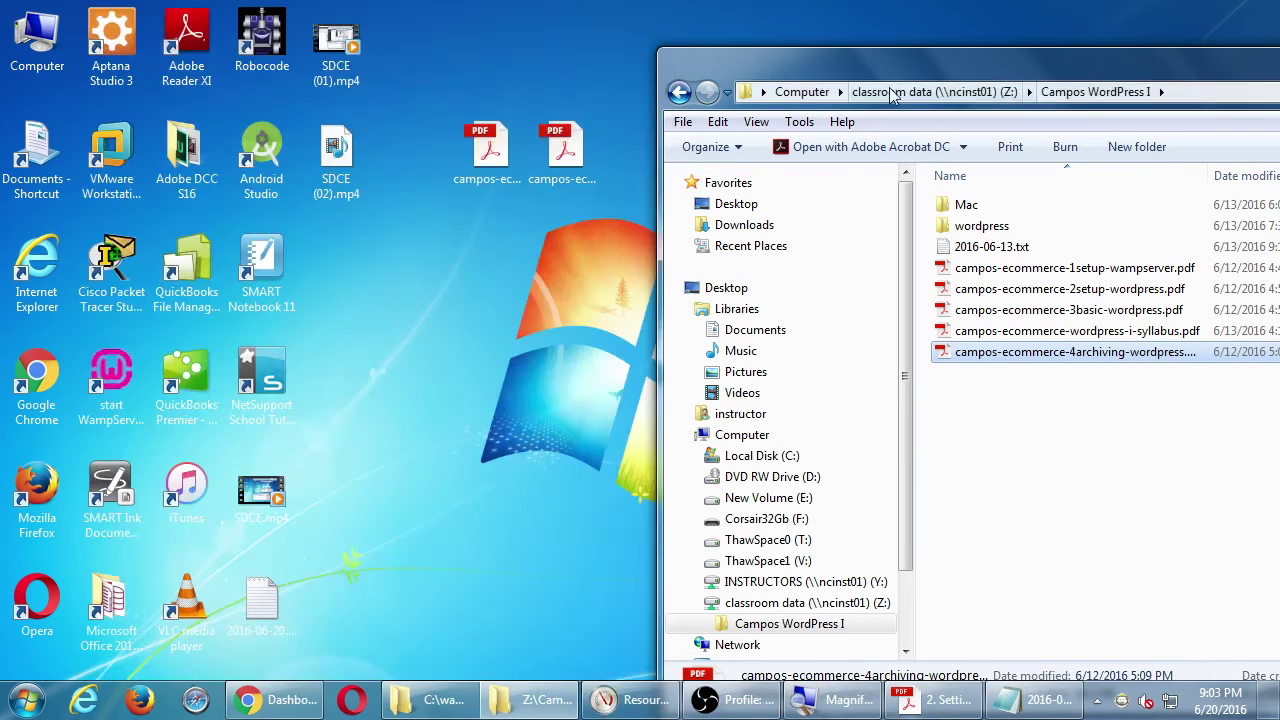
left_click_drag(956, 64, 349, 30)
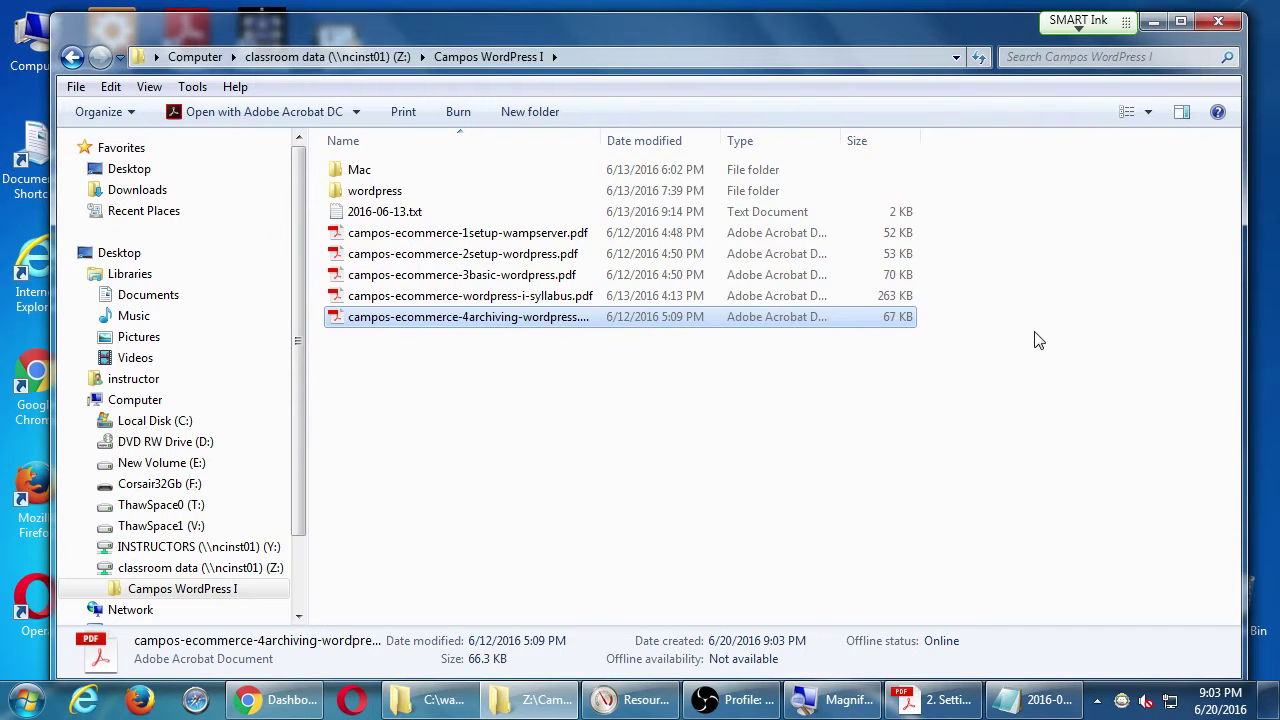
left_click(1094, 340)
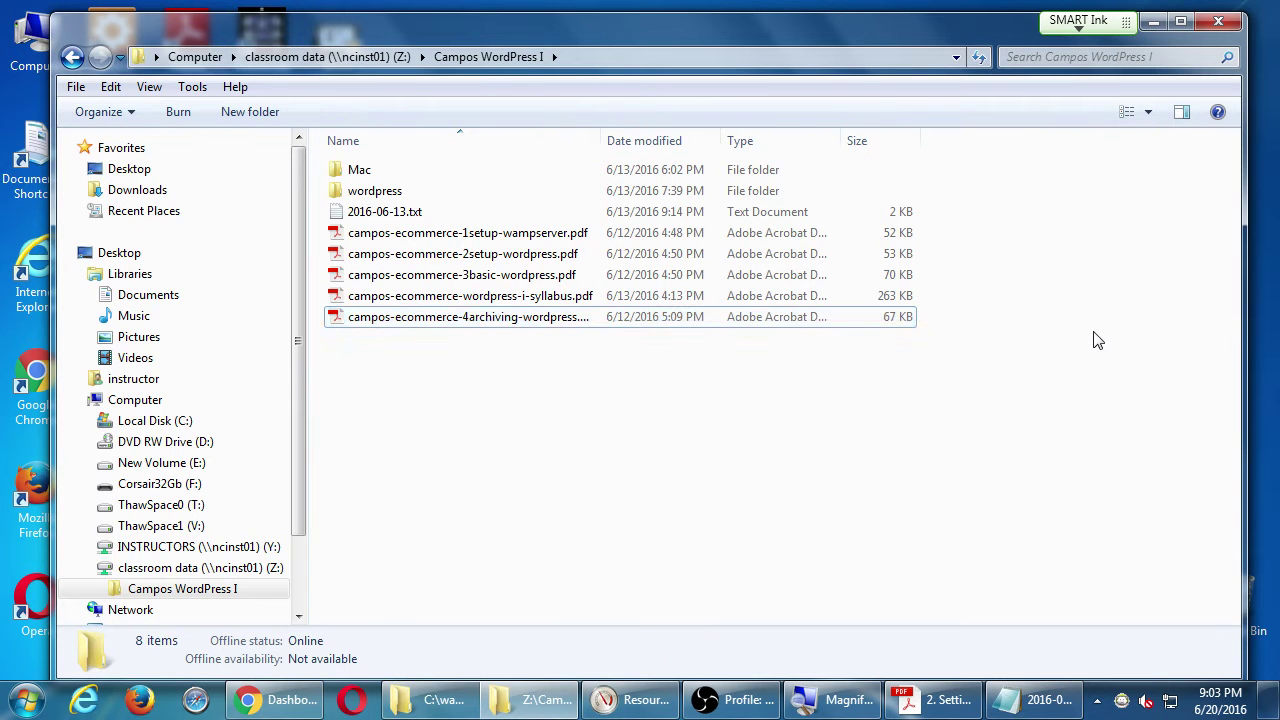
left_click(1218, 21)
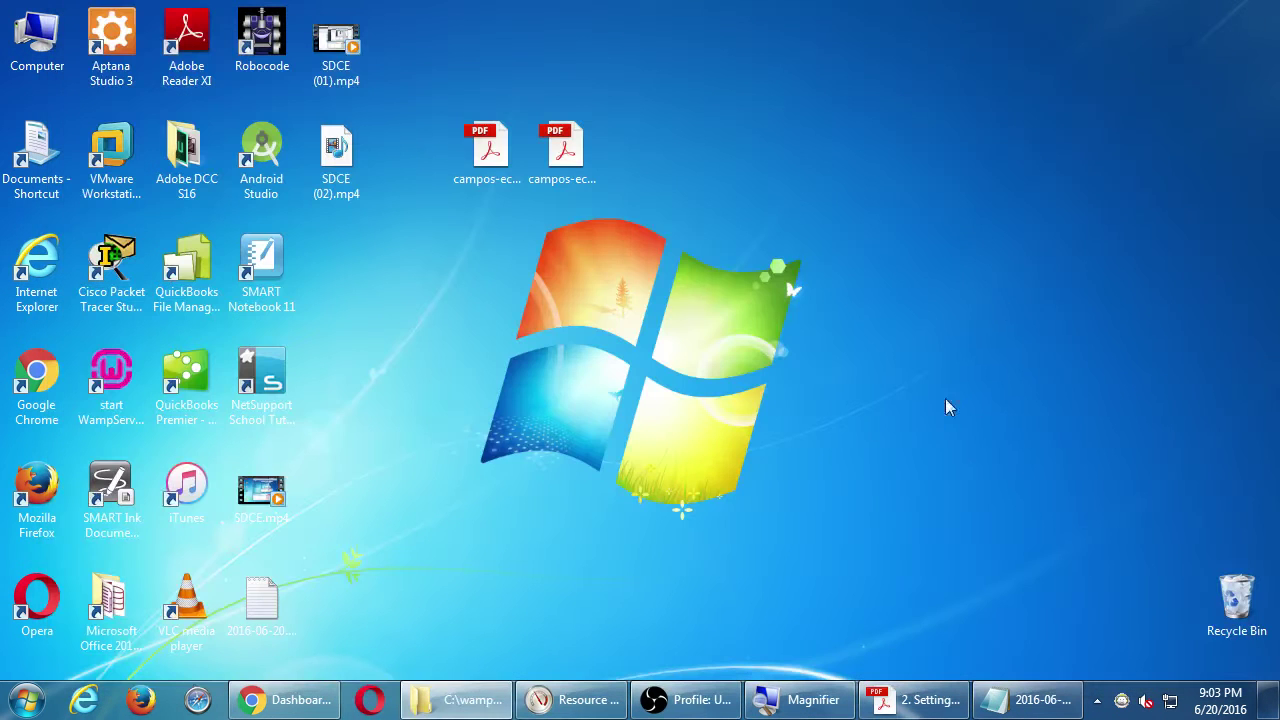
Starting from the desktop, browse through Computer to the instructor's WordPress I folder on the classroom data (Z:) drive
left_click(310, 698)
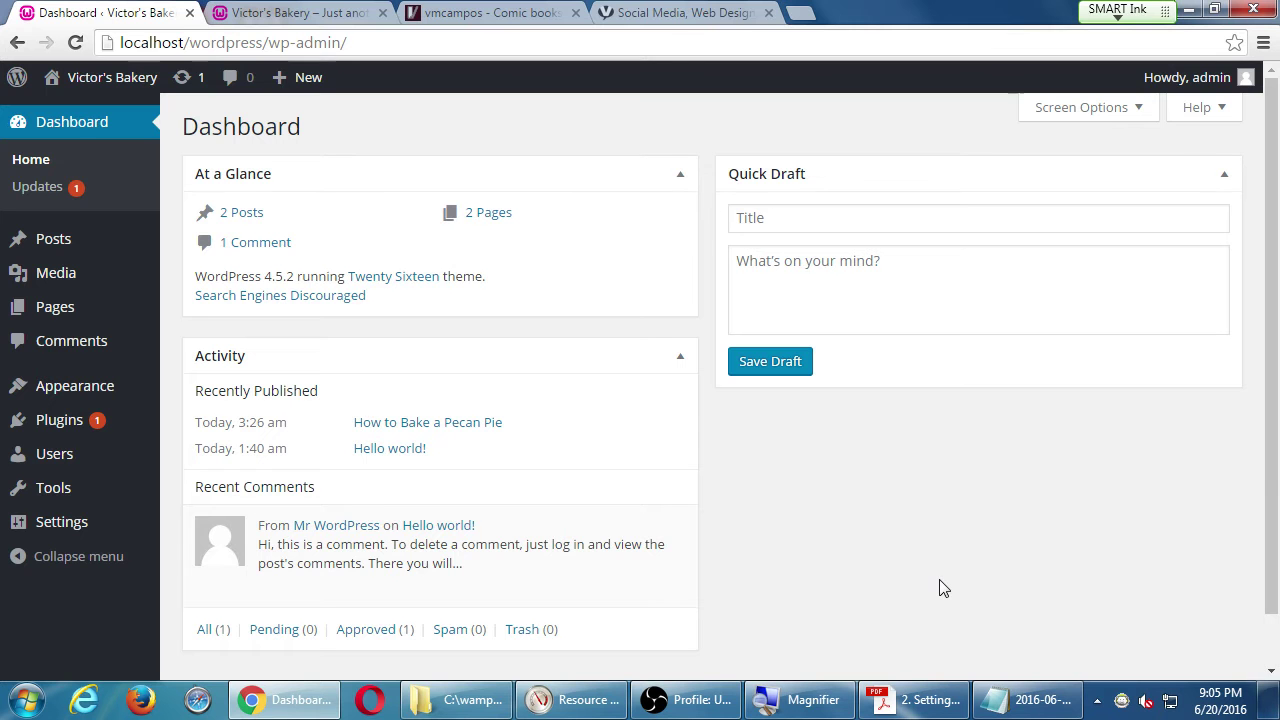
key("super+d")
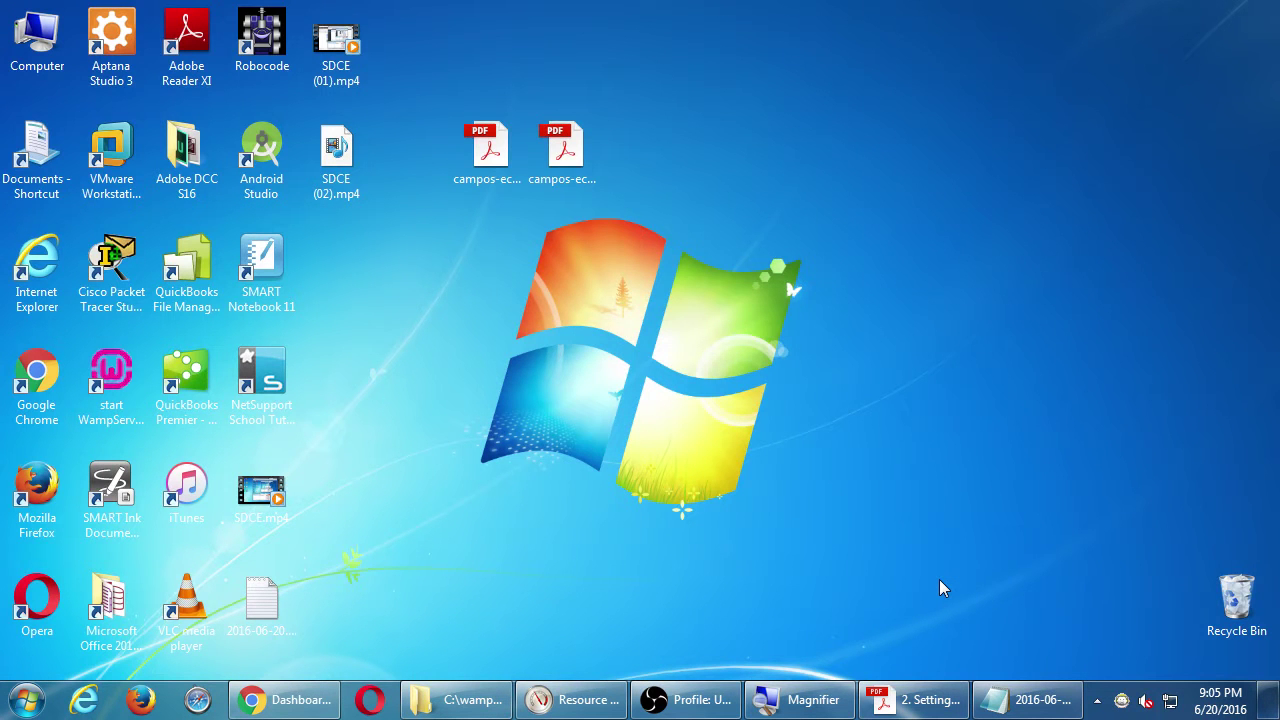
key("Down")
key("Up")
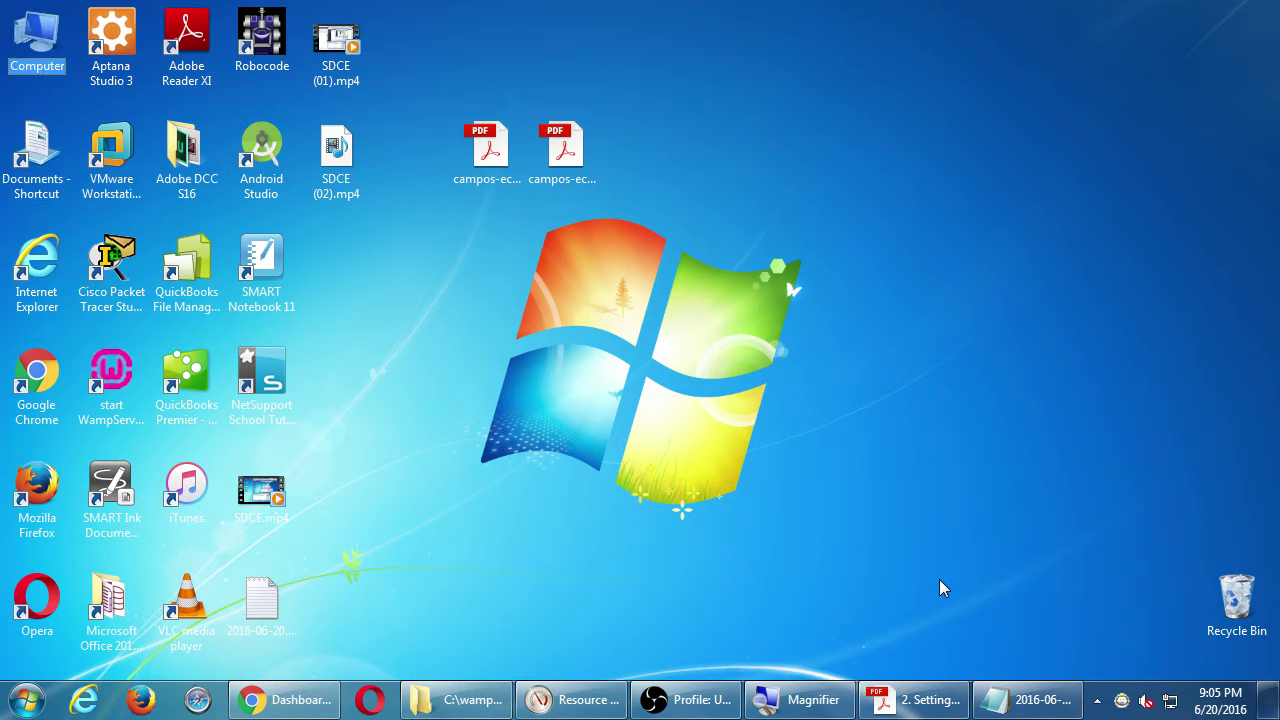
key("Return")
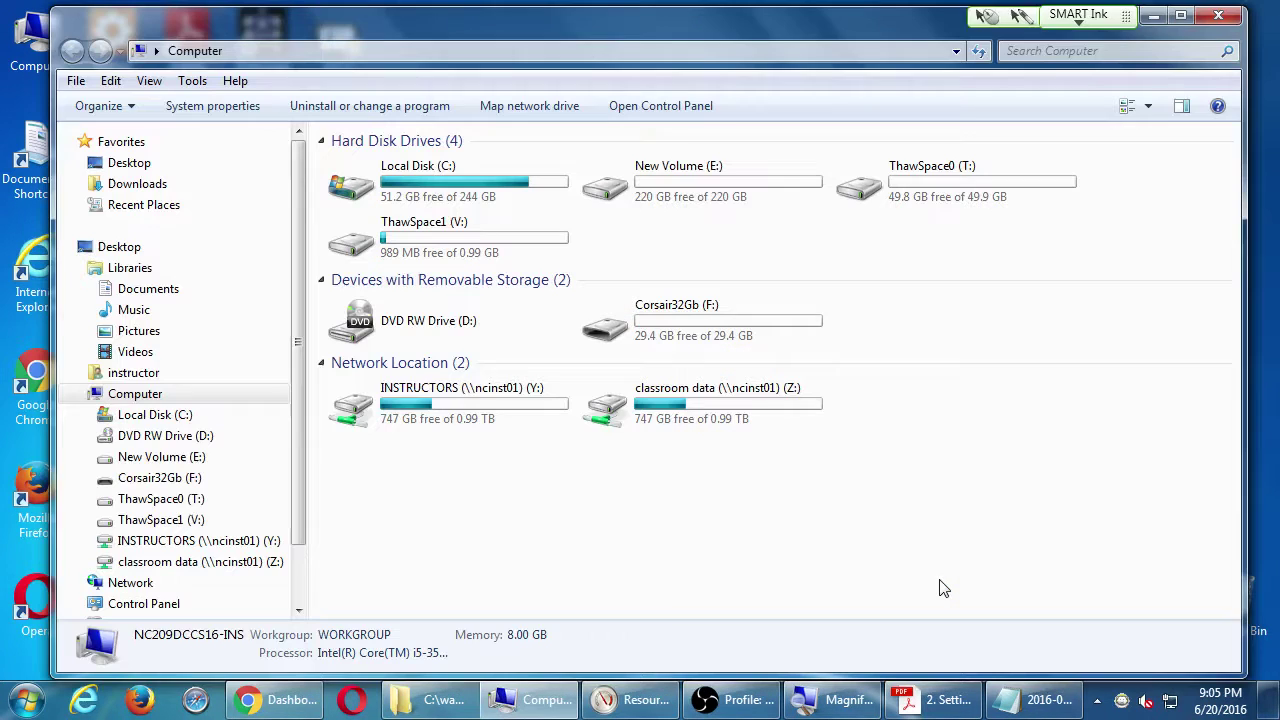
left_click(793, 406)
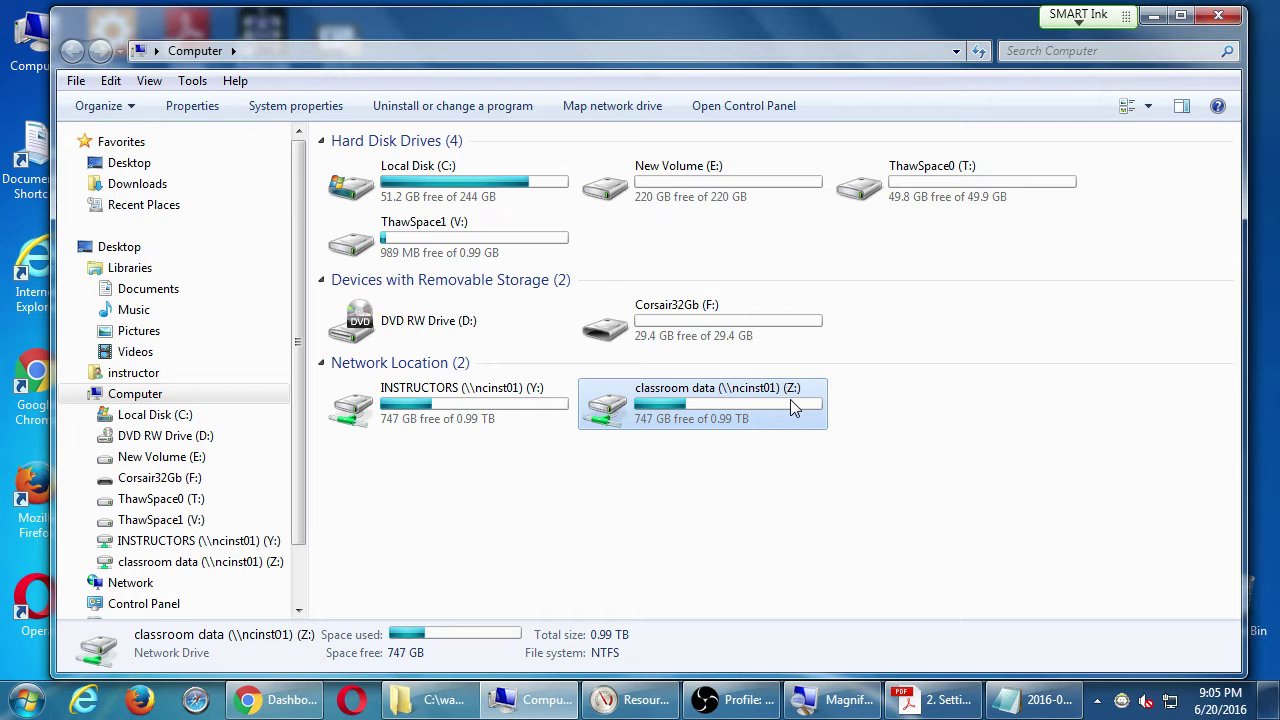
double_click(793, 406)
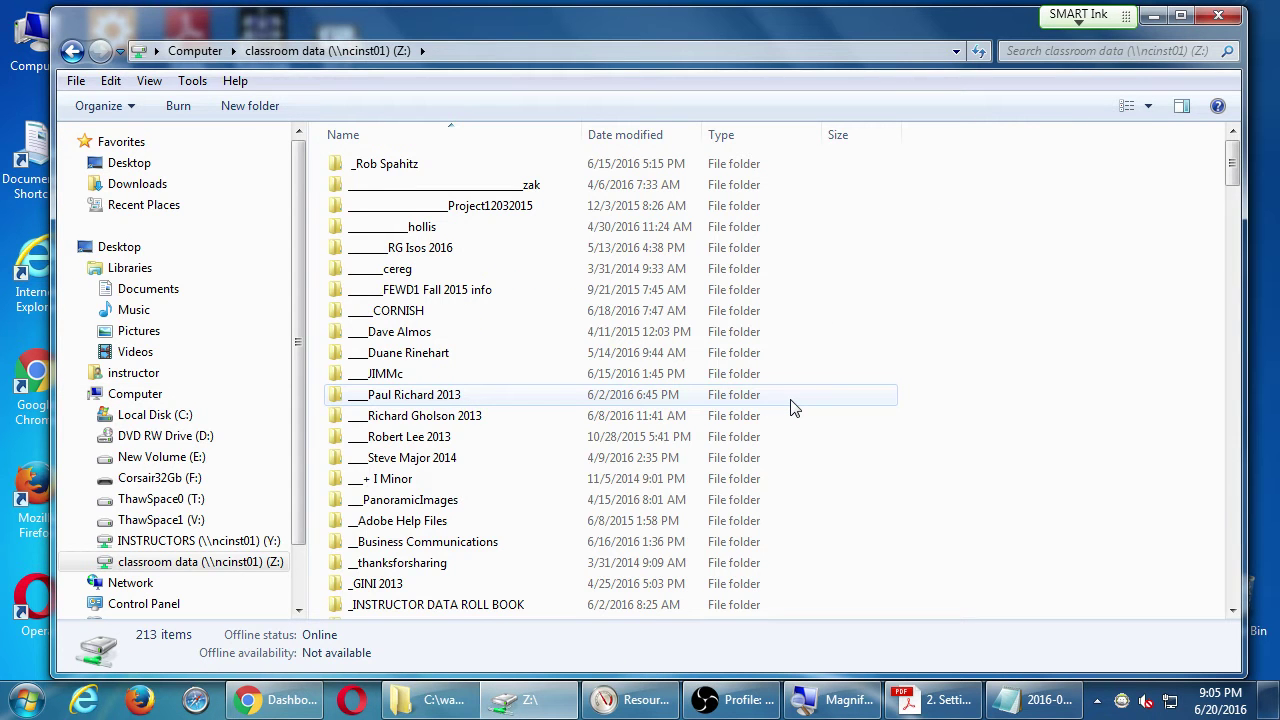
type("campos")
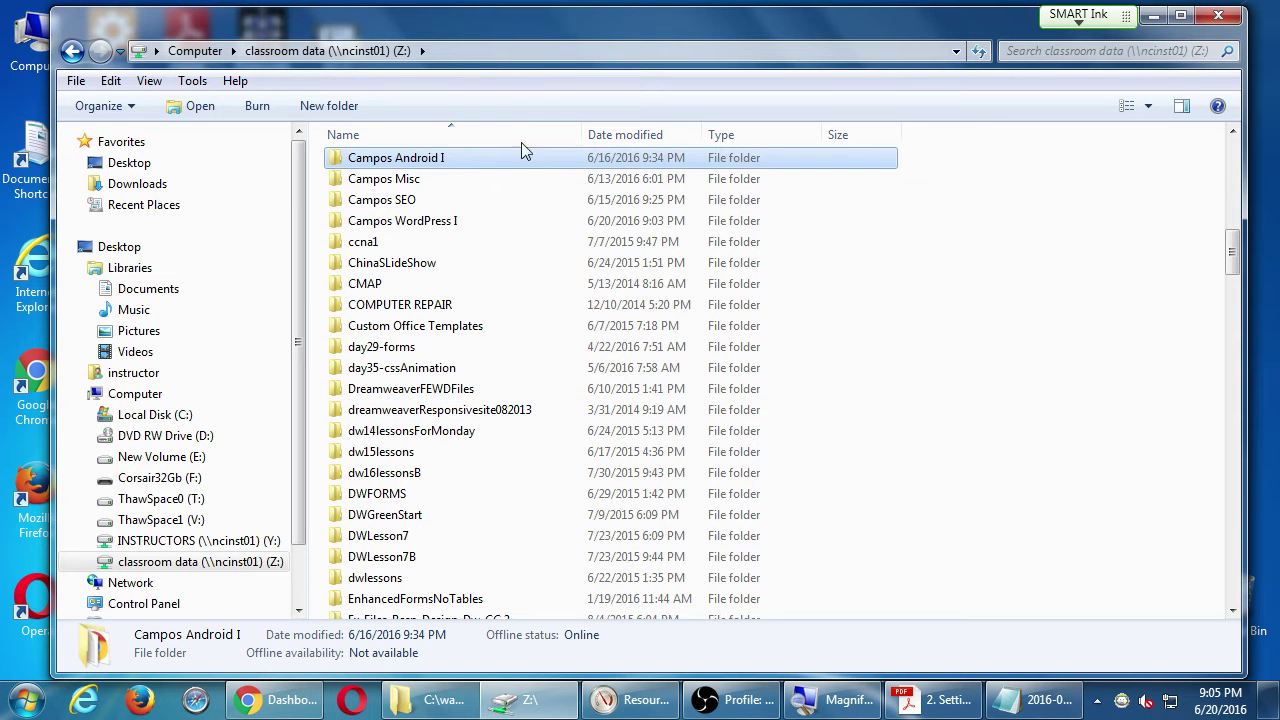
double_click(447, 227)
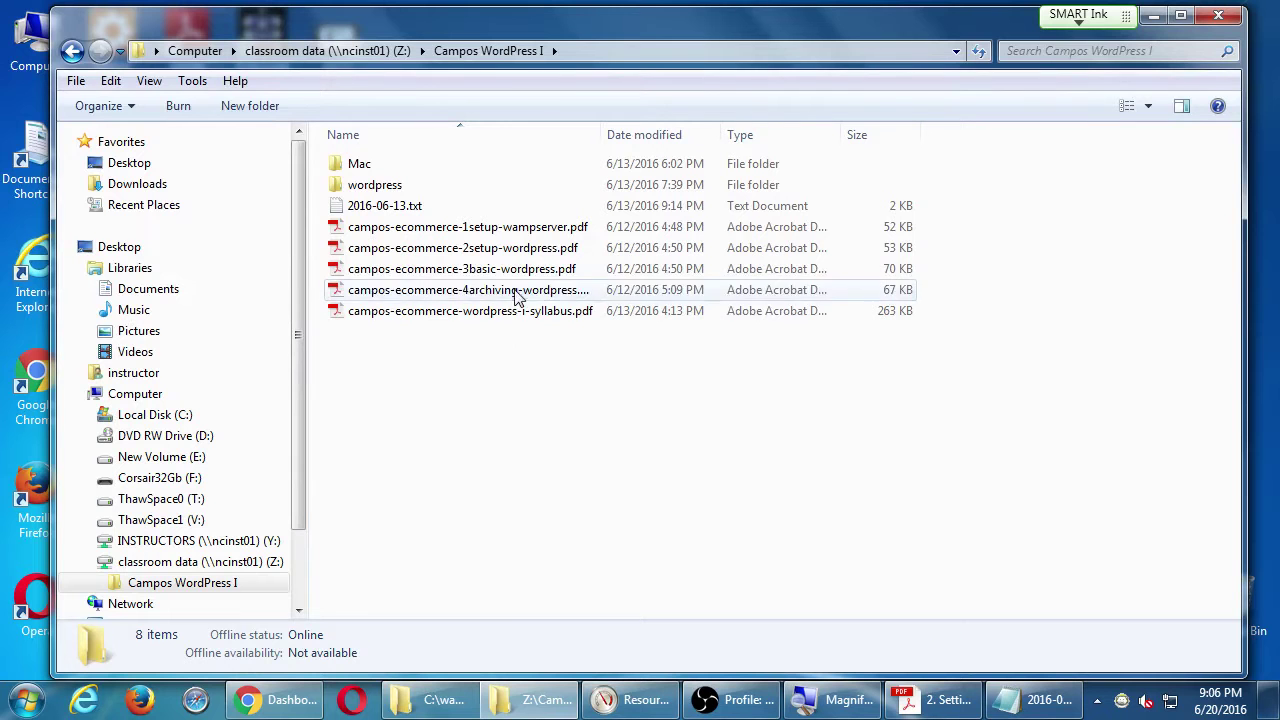
Copy the ecommerce-4archiving-wordpress PDF to the desktop, close the folder, and place the copy beside the other two PDFs
left_click_drag(513, 292, 1270, 290)
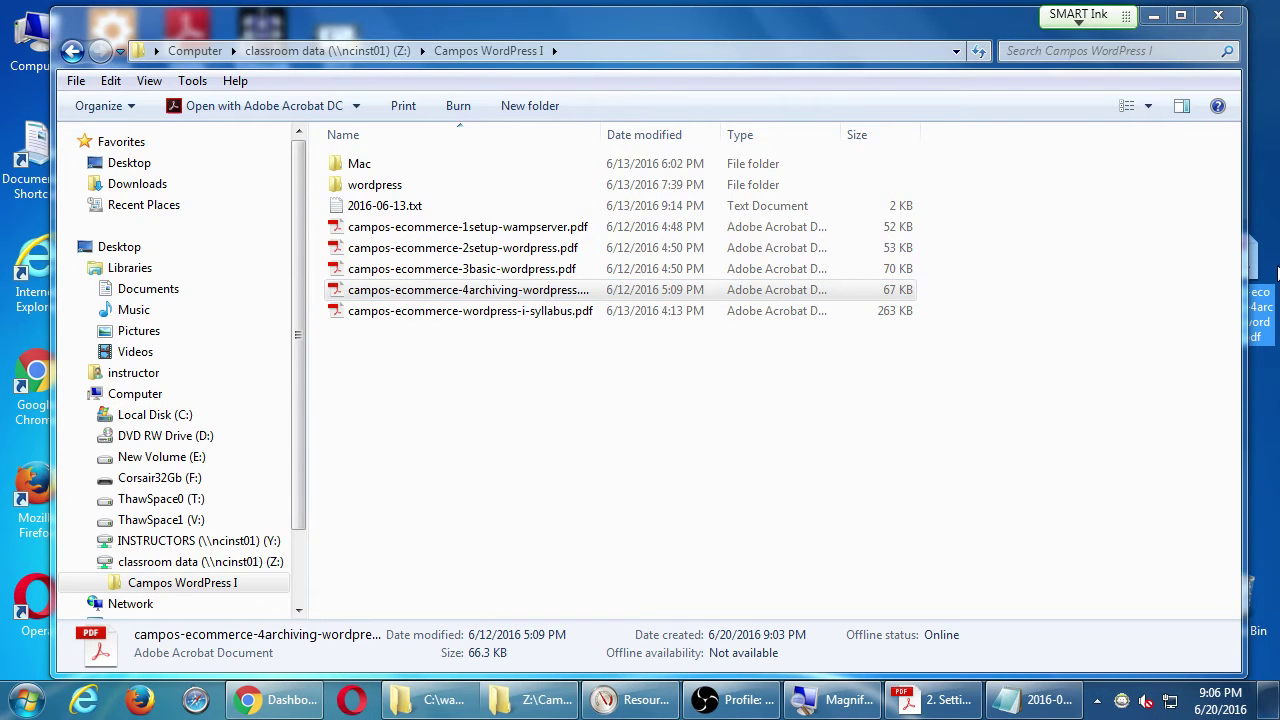
left_click(1218, 15)
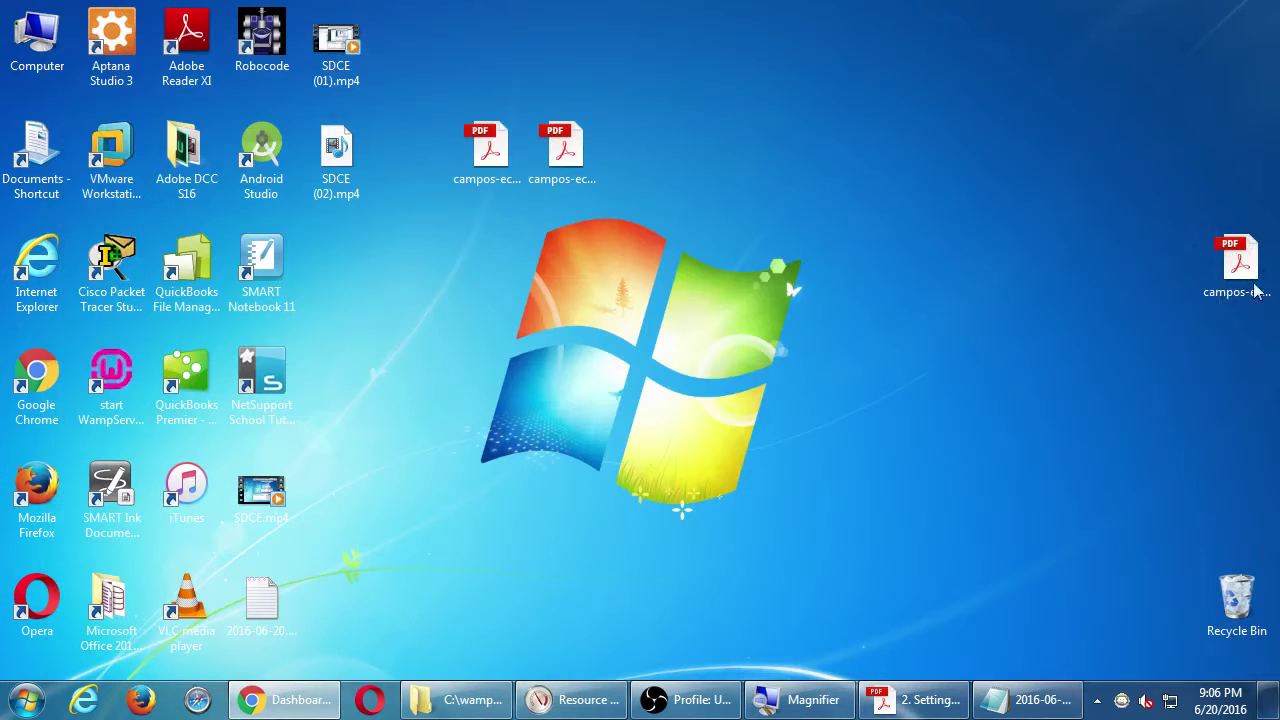
left_click_drag(1240, 285, 665, 160)
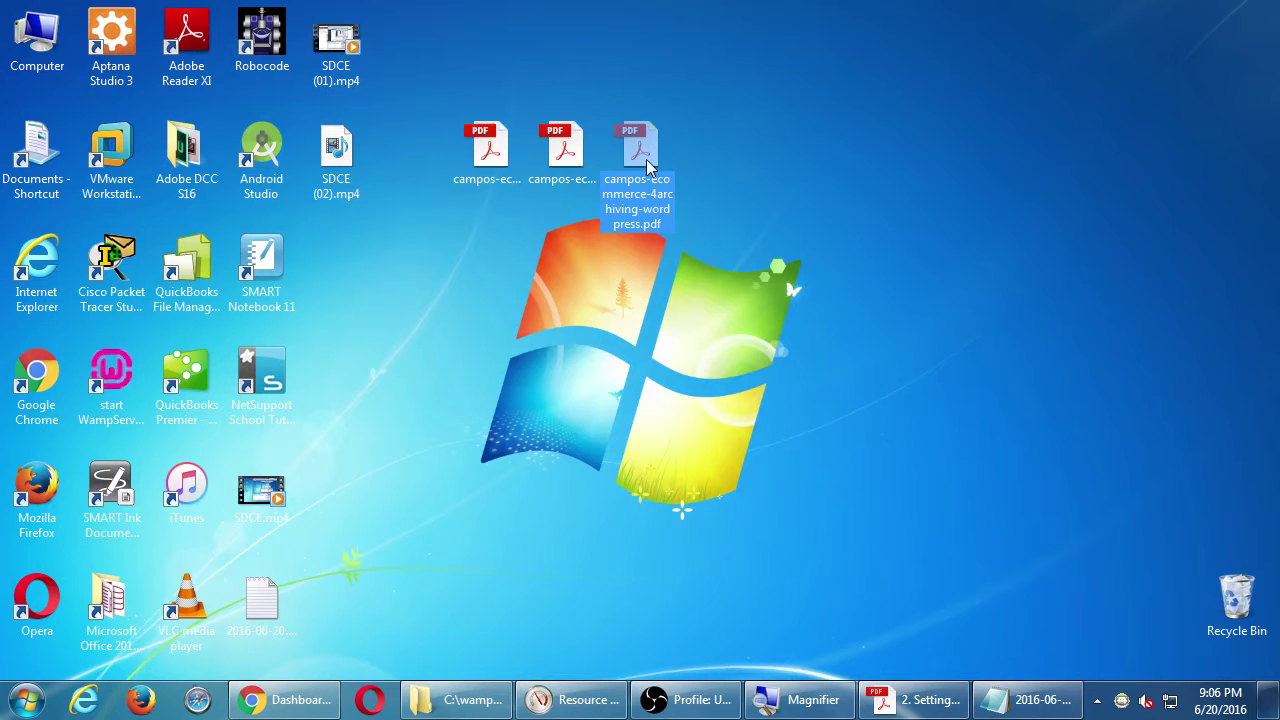
Open the desktop copy of the archiving PDF in Acrobat without preparing it for assistive reading, hide the tools pane, and review the archive and resurrect instructions
double_click(662, 160)
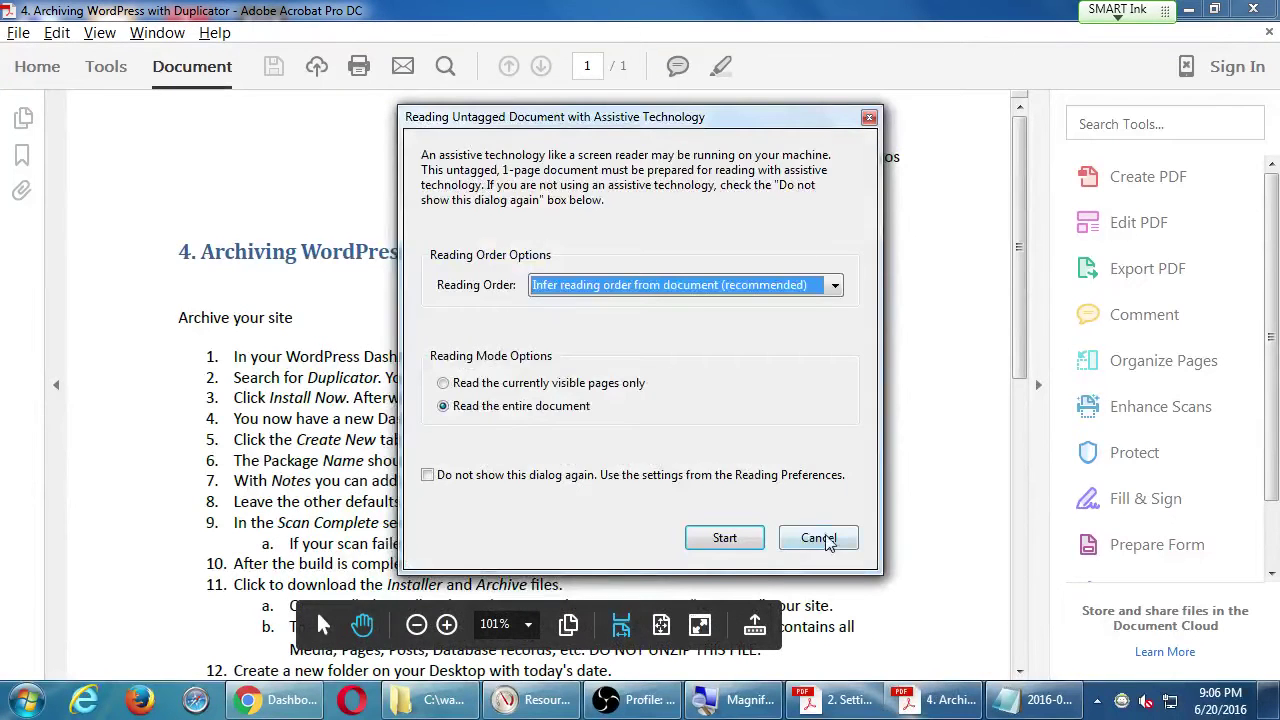
left_click(824, 538)
left_click(1039, 386)
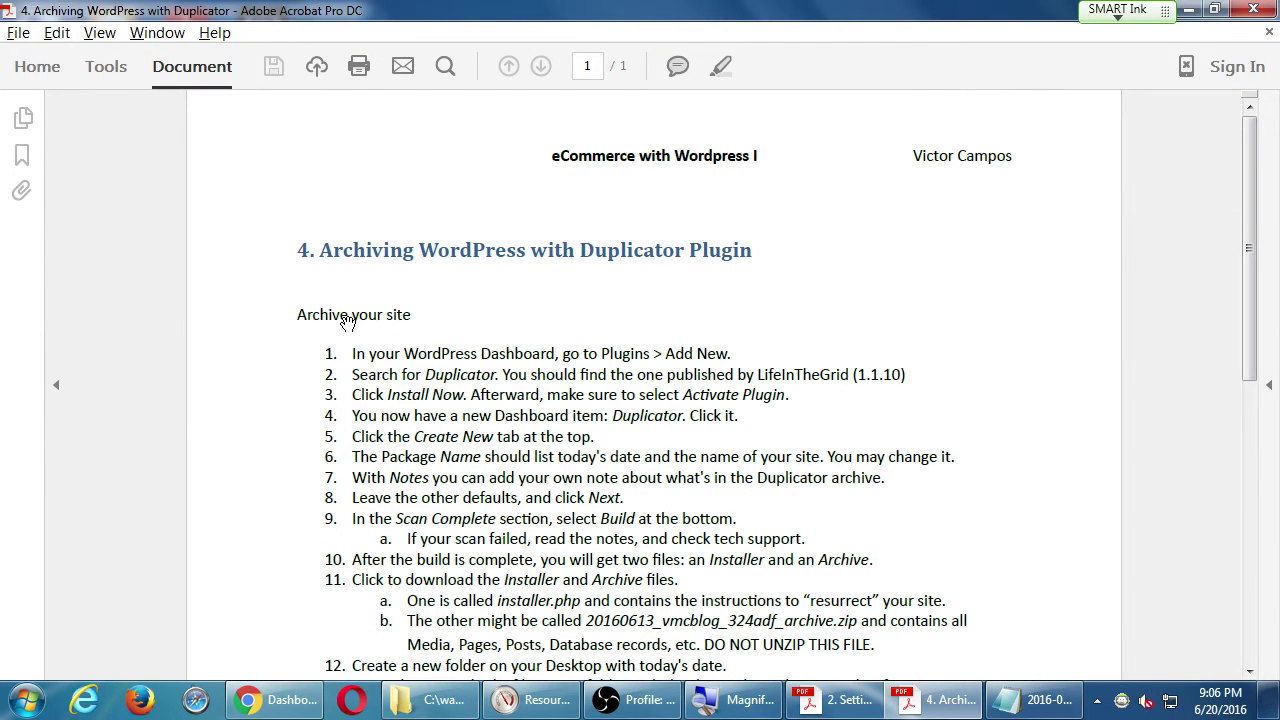
left_click_drag(750, 640, 765, 155)
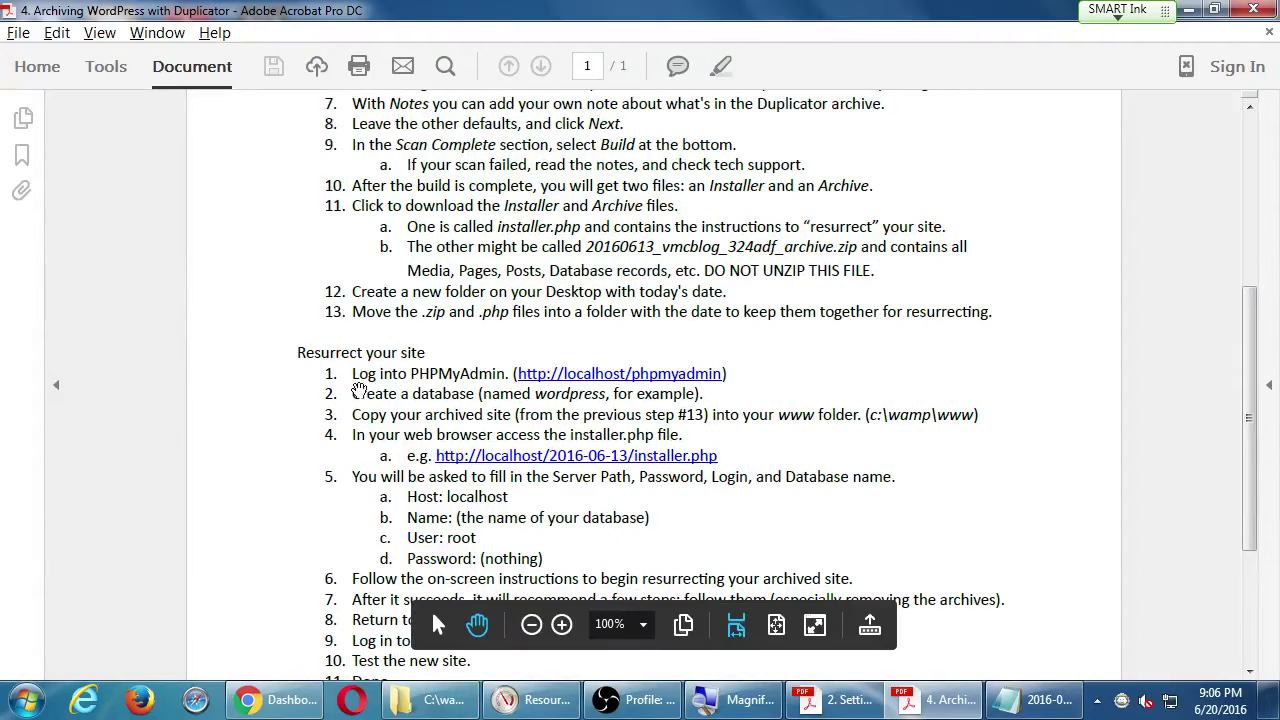
left_click_drag(732, 199, 737, 424)
scroll(737, 424, "down", 1)
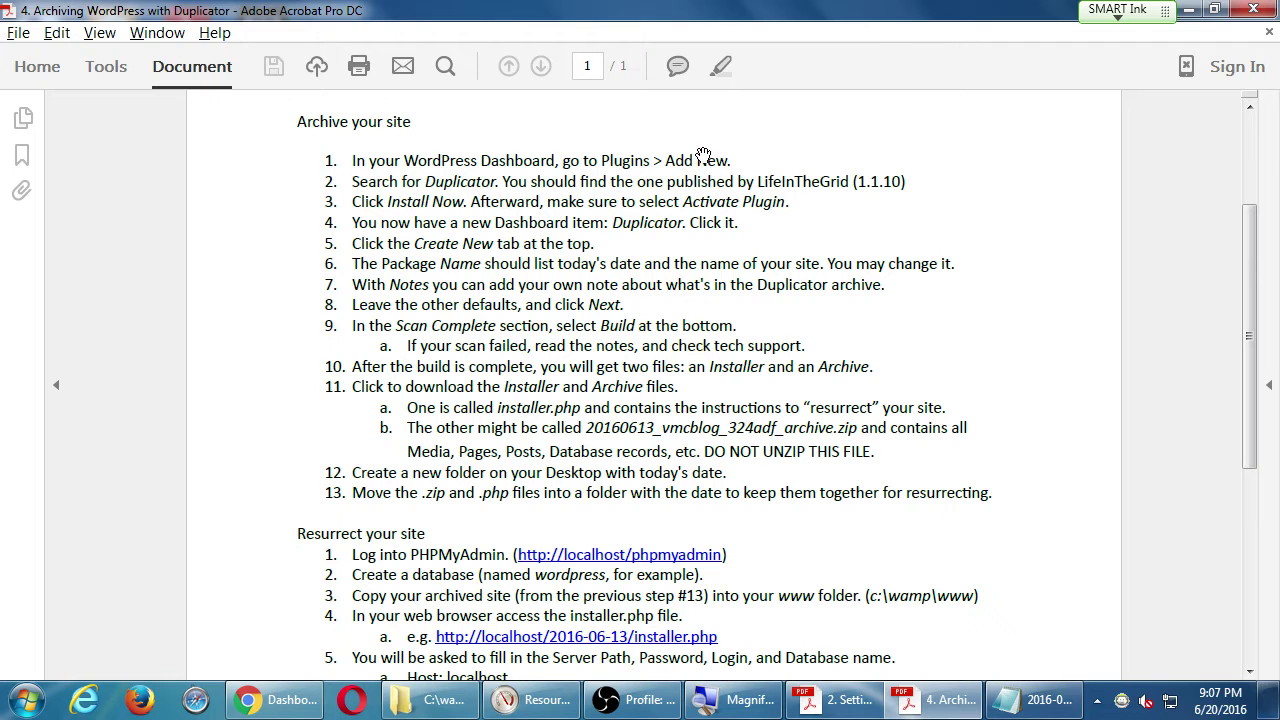
Minimize the archiving instructions and return to the Victor's Bakery dashboard in Chrome
left_click(1189, 10)
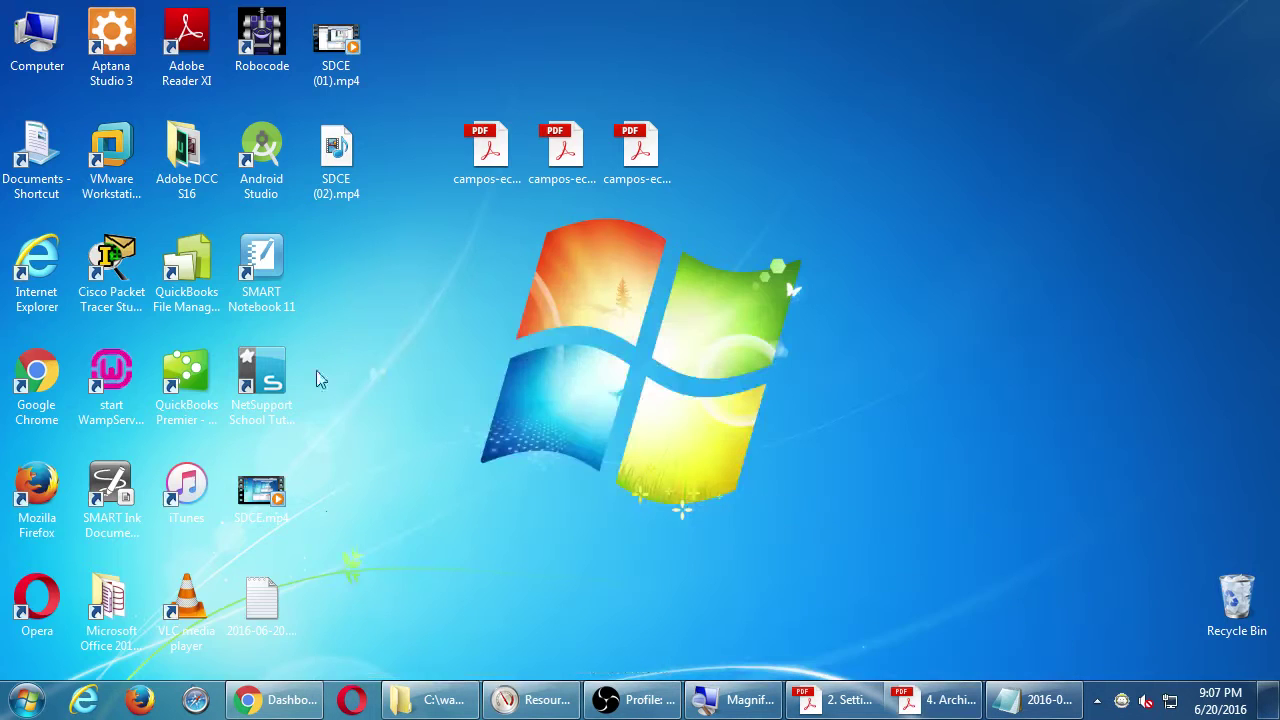
left_click(282, 698)
mouse_move(74, 331)
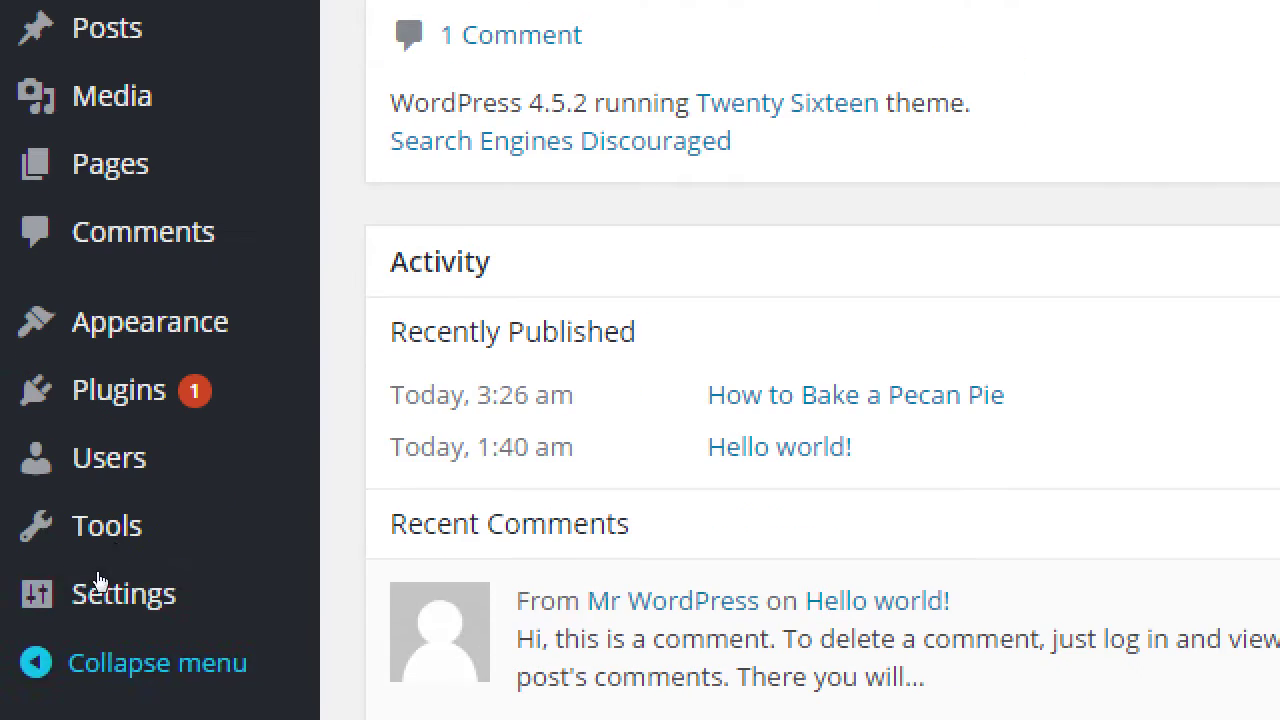
Open the Add Plugins page, consult the archiving instructions, and search the plugin directory for "duplicator"
mouse_move(25, 455)
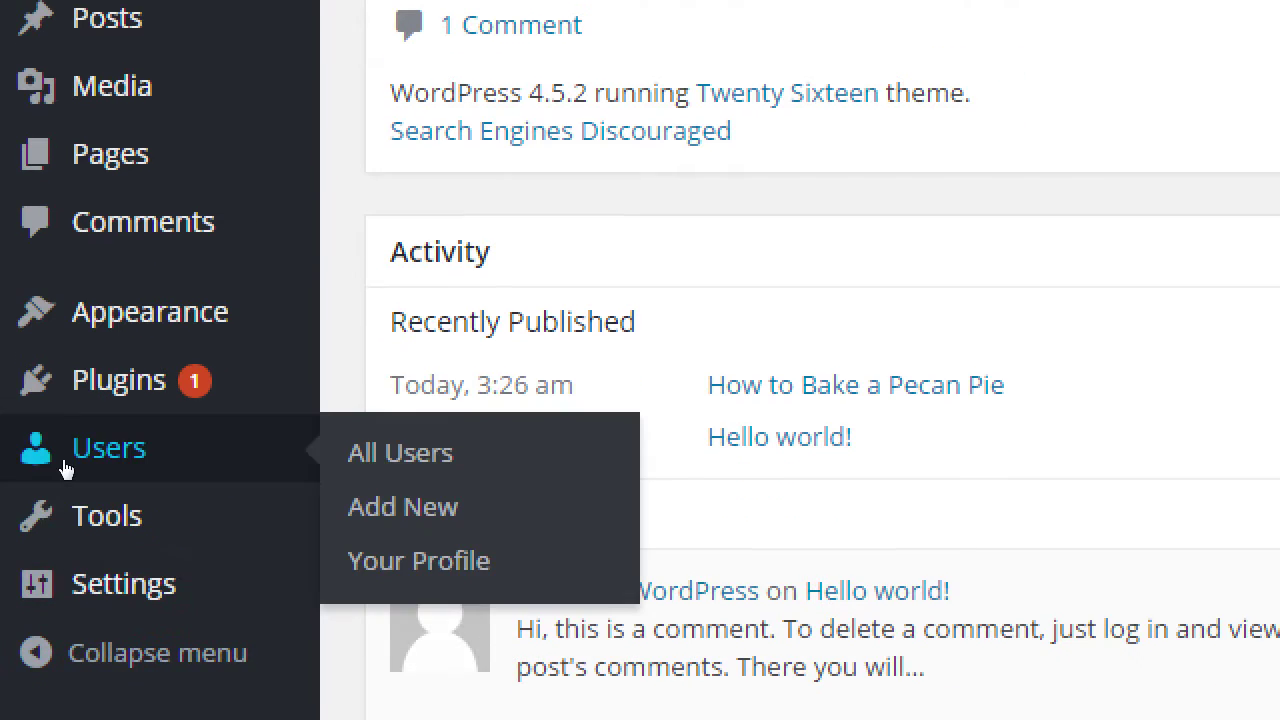
mouse_move(76, 430)
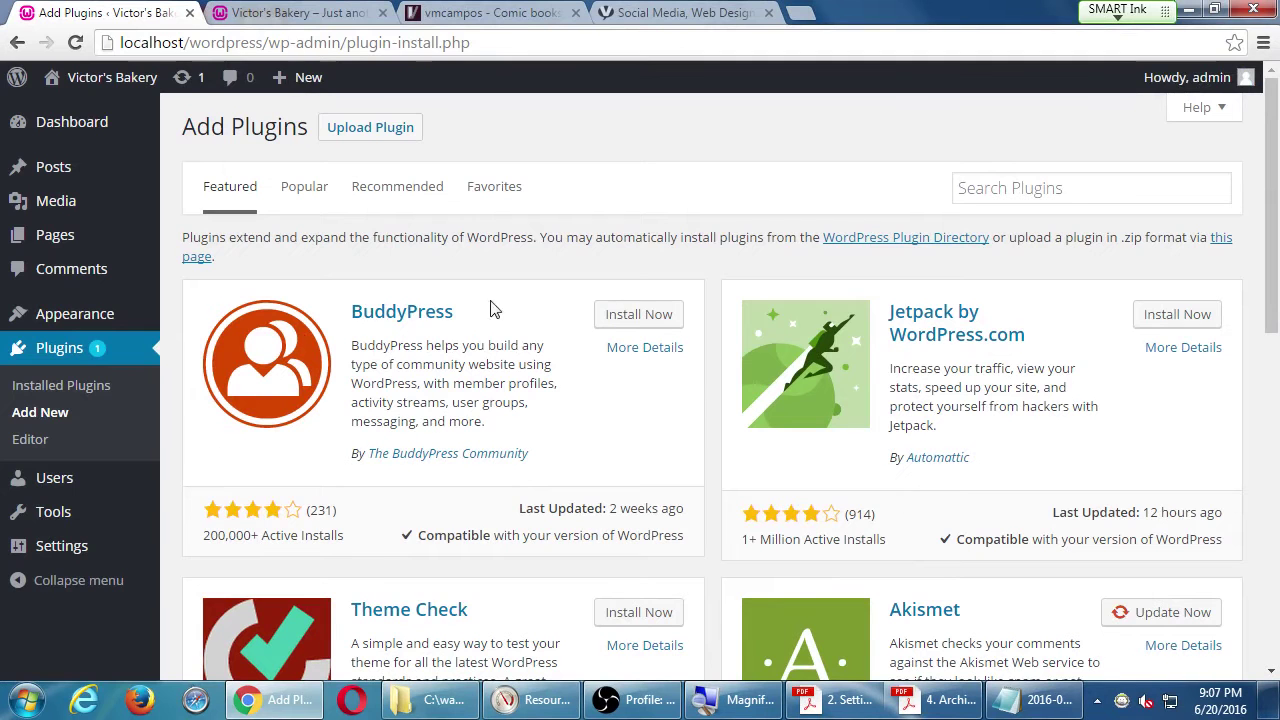
left_click(1073, 198)
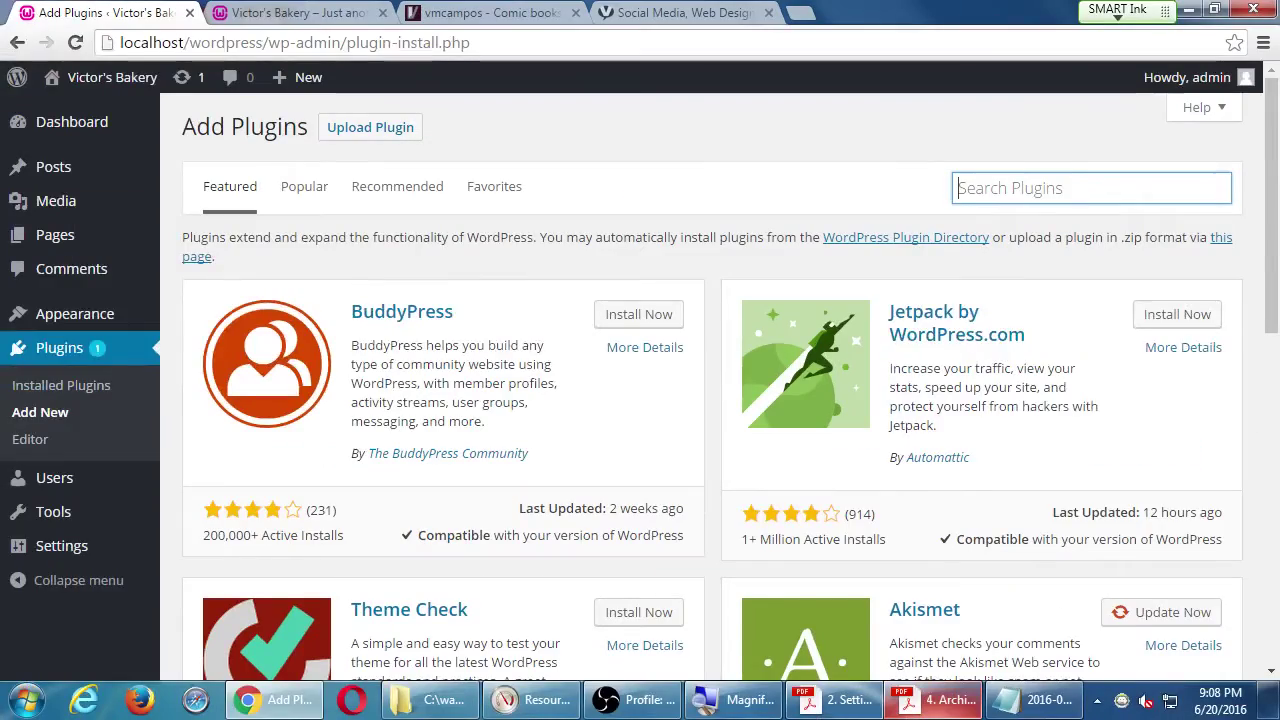
left_click(938, 700)
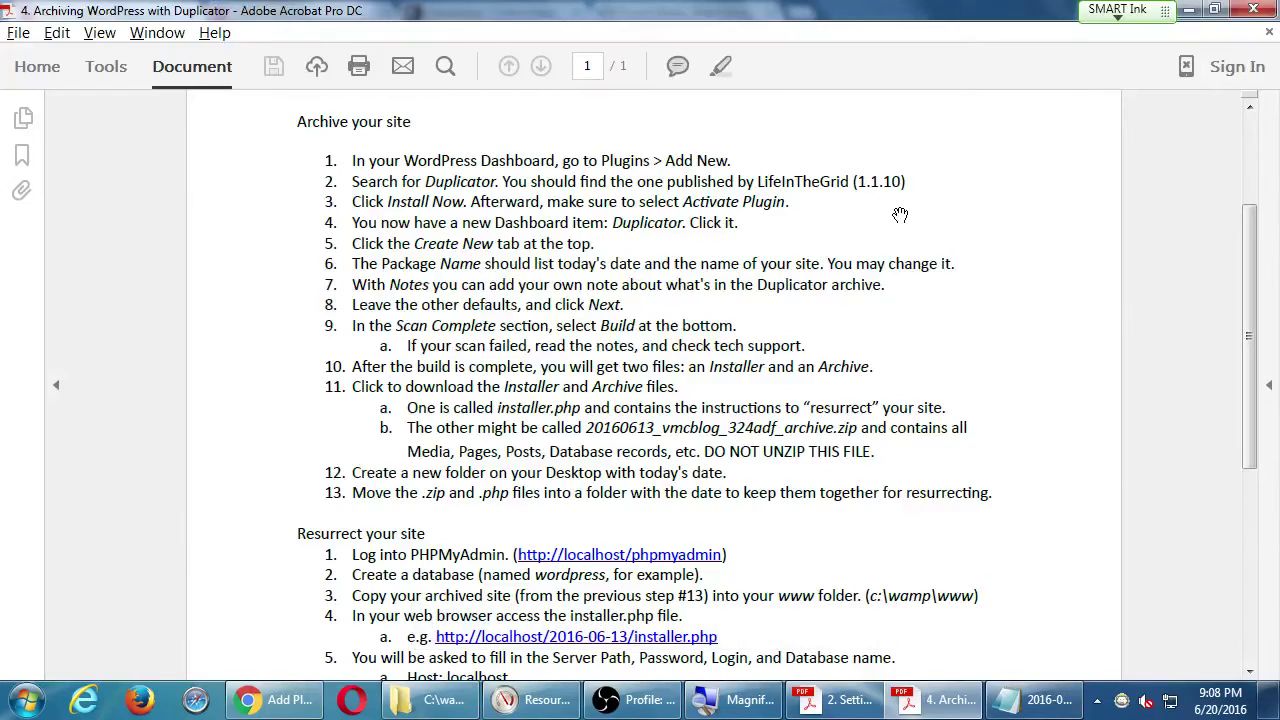
key("alt+Tab")
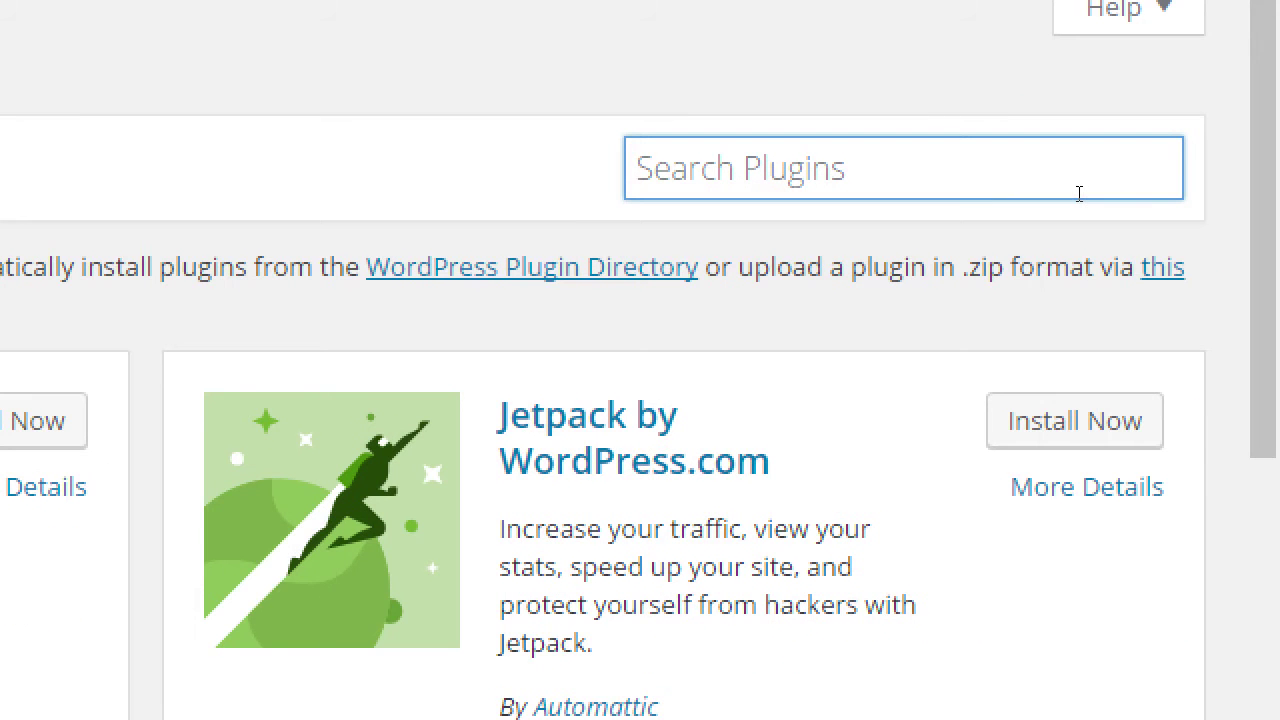
type("duplicato")
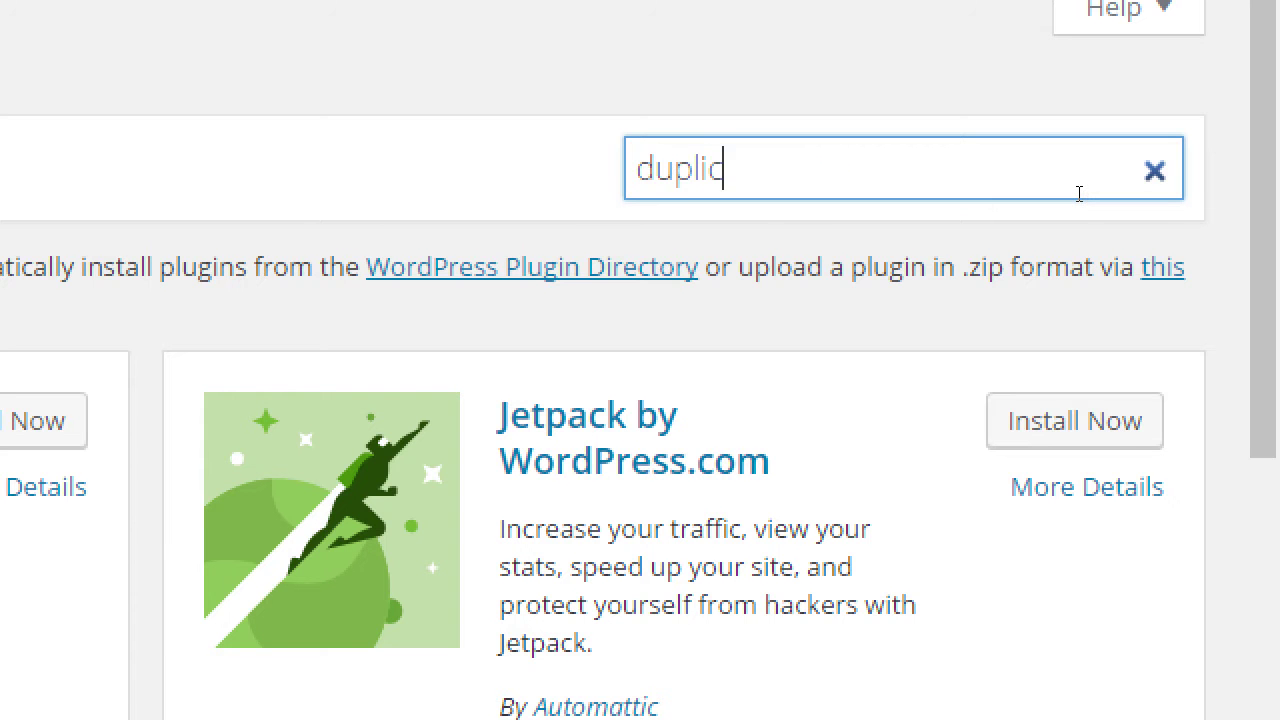
type("r")
key("Return")
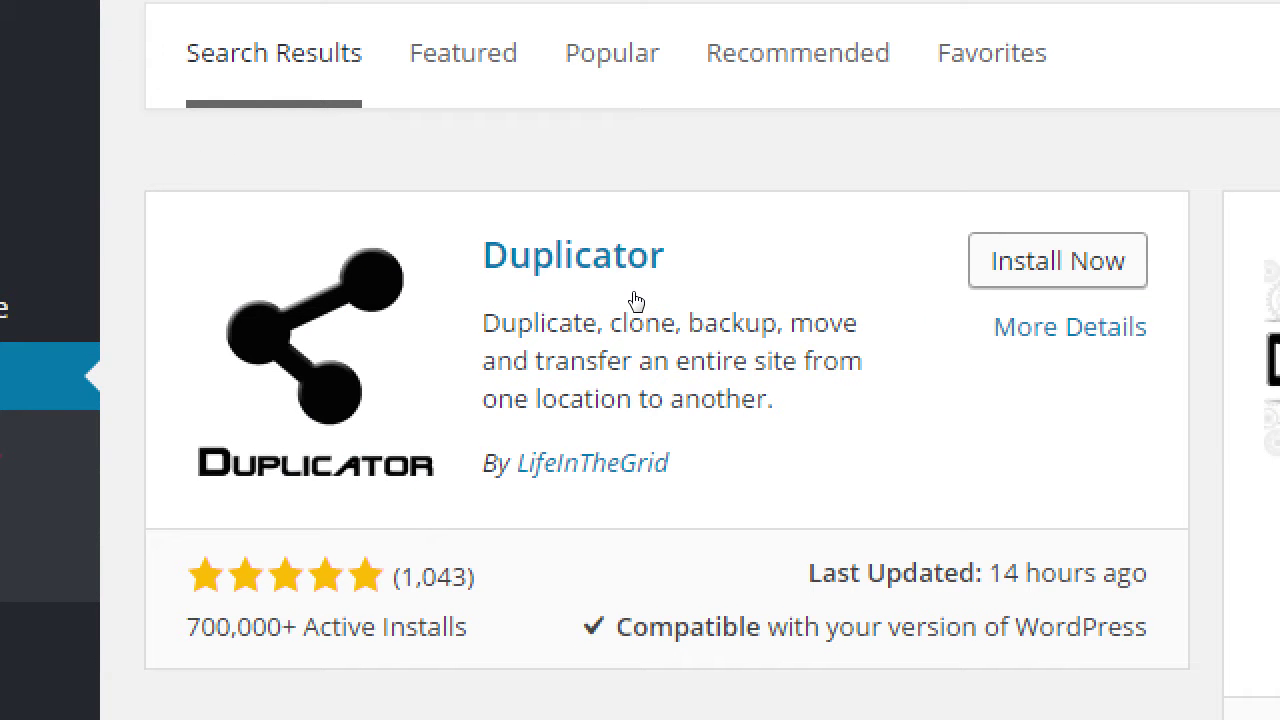
Install and activate the Duplicator plugin by LifeInTheGrid, checking the archiving instructions, and open its Packages page
key("Return")
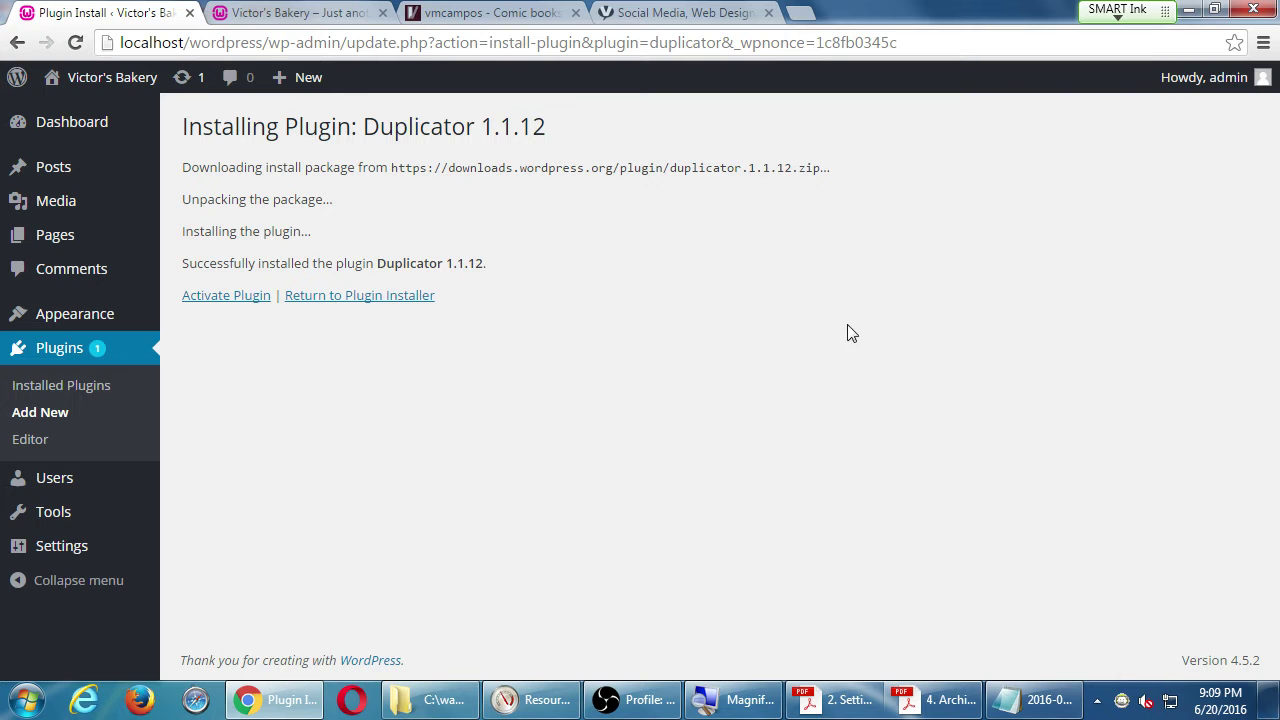
left_click(937, 699)
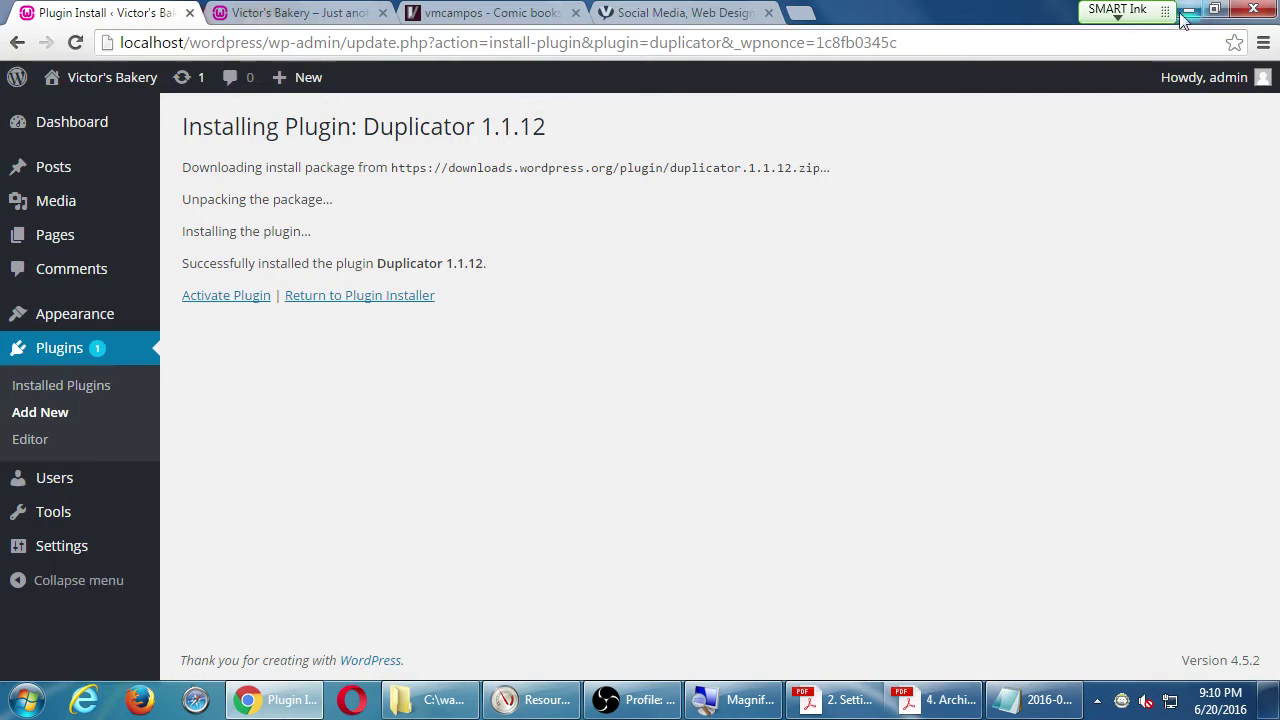
left_click(1188, 9)
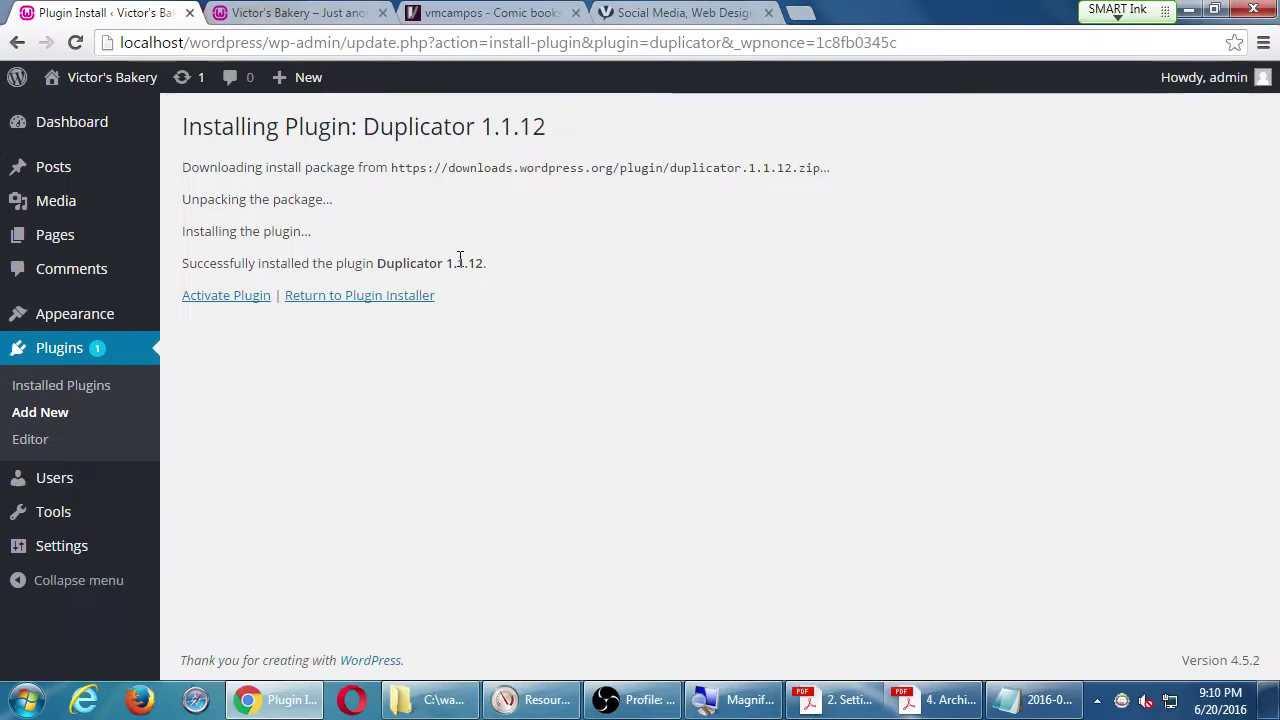
left_click(230, 300)
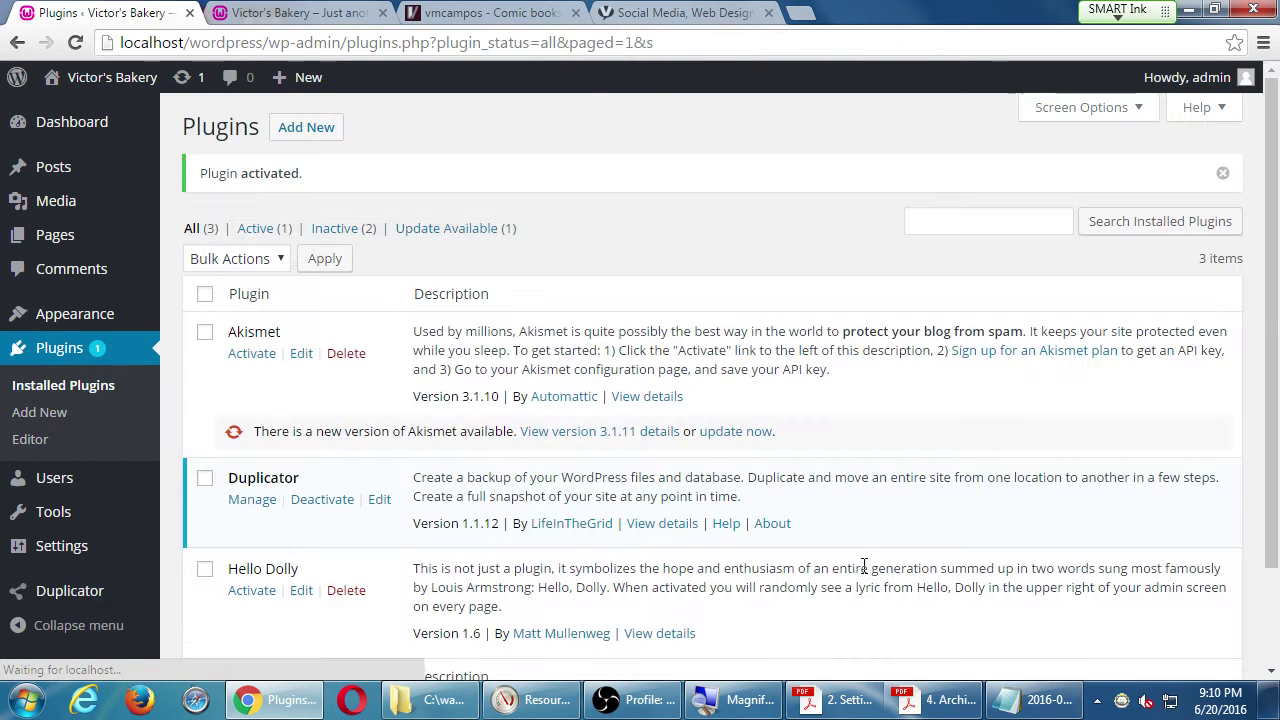
left_click(936, 702)
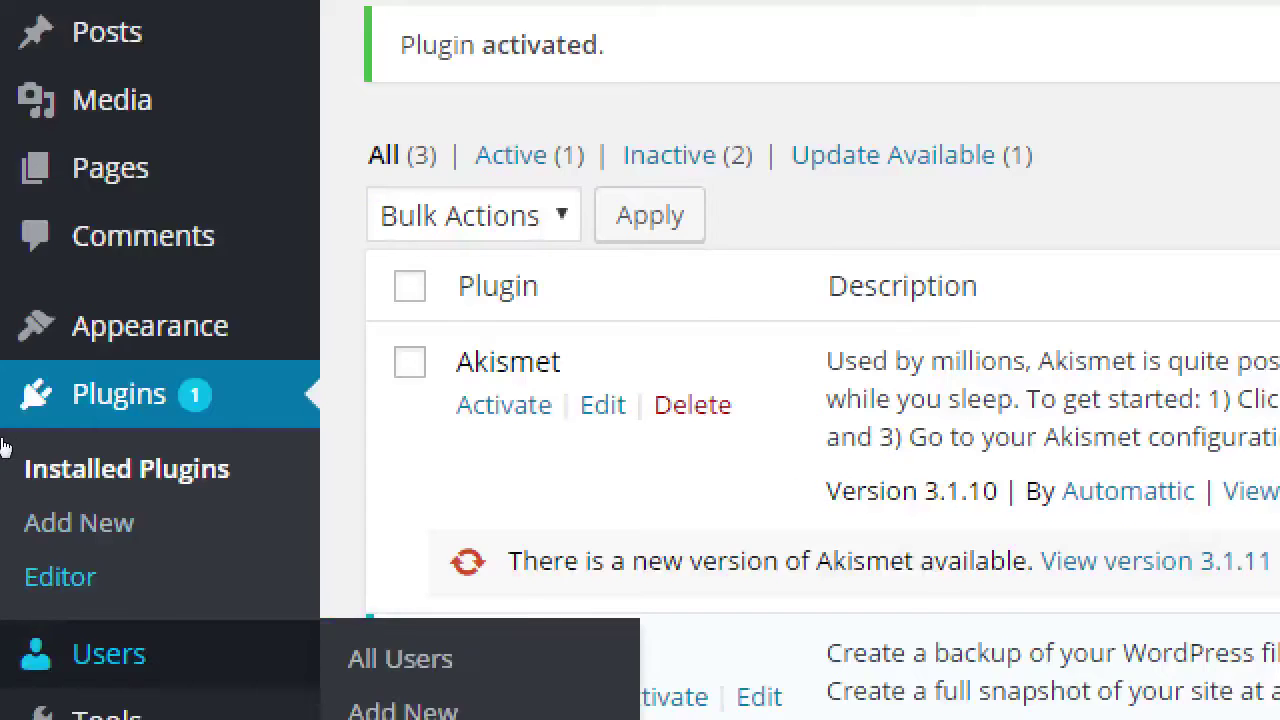
key("Tab")
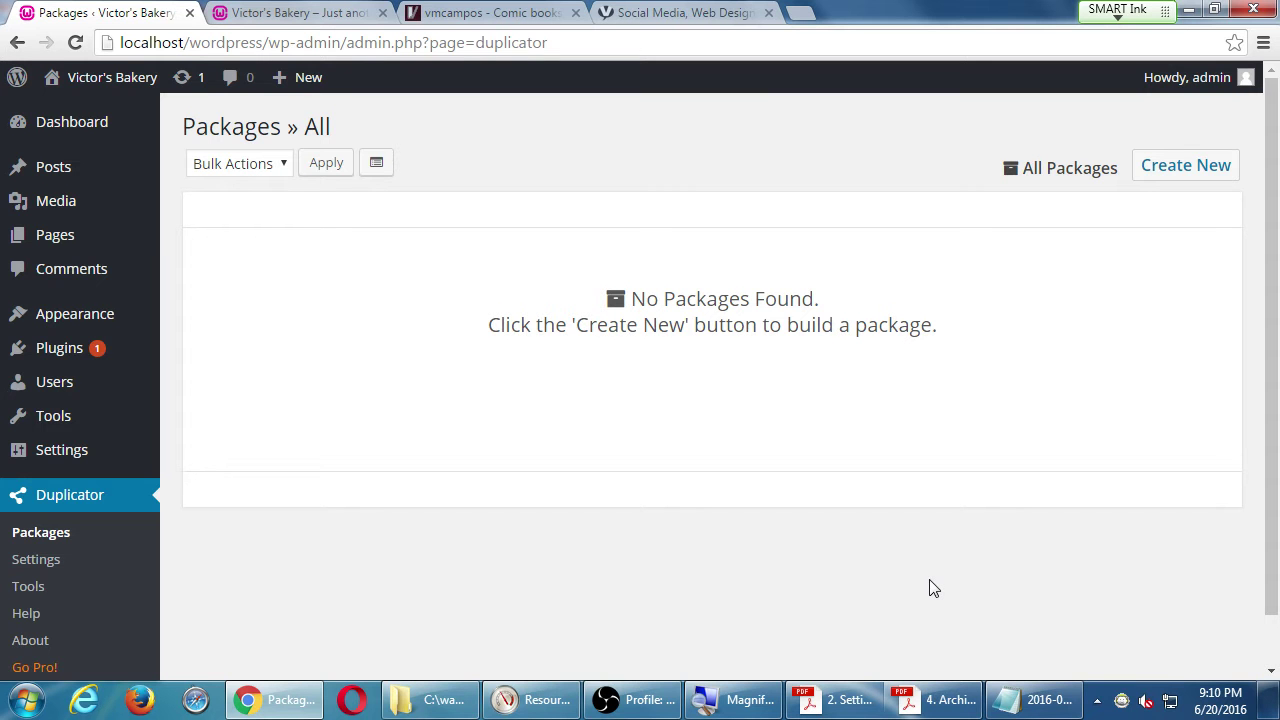
Show the wordpress folder inside C:\wamp\www in File Explorer, and return to the Duplicator Packages page in Chrome
left_click(432, 699)
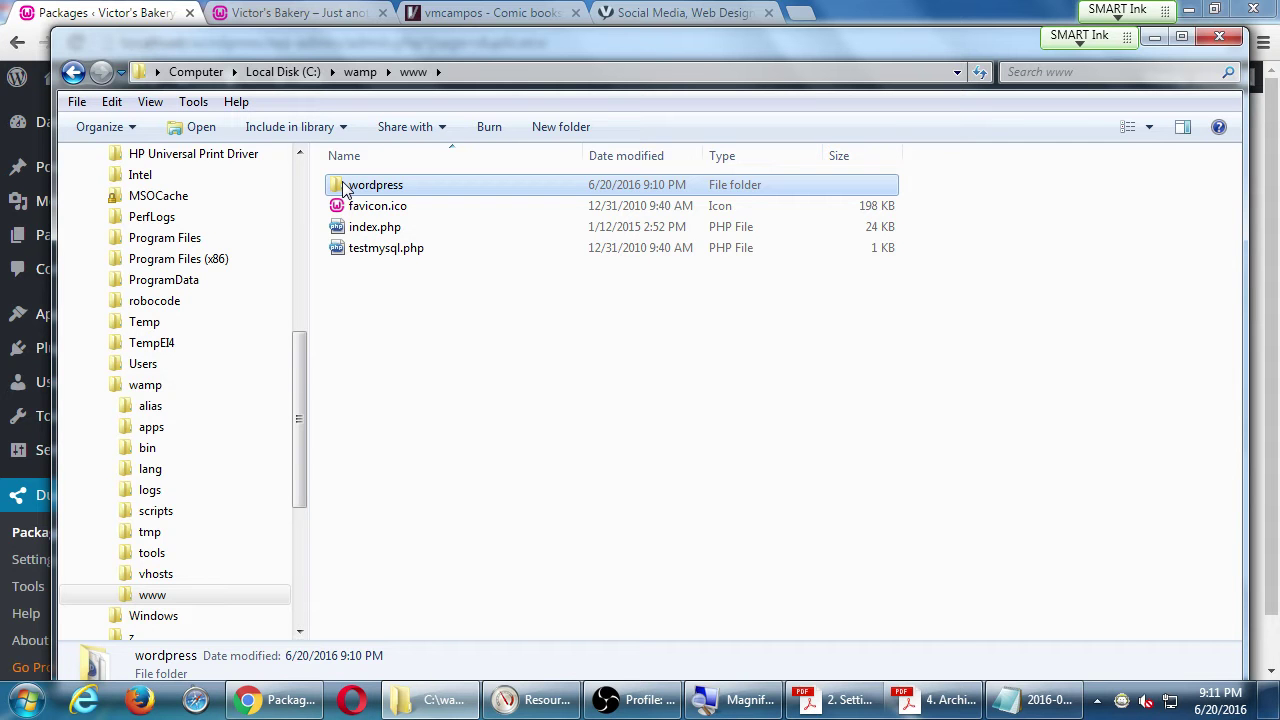
left_click_drag(337, 183, 830, 483)
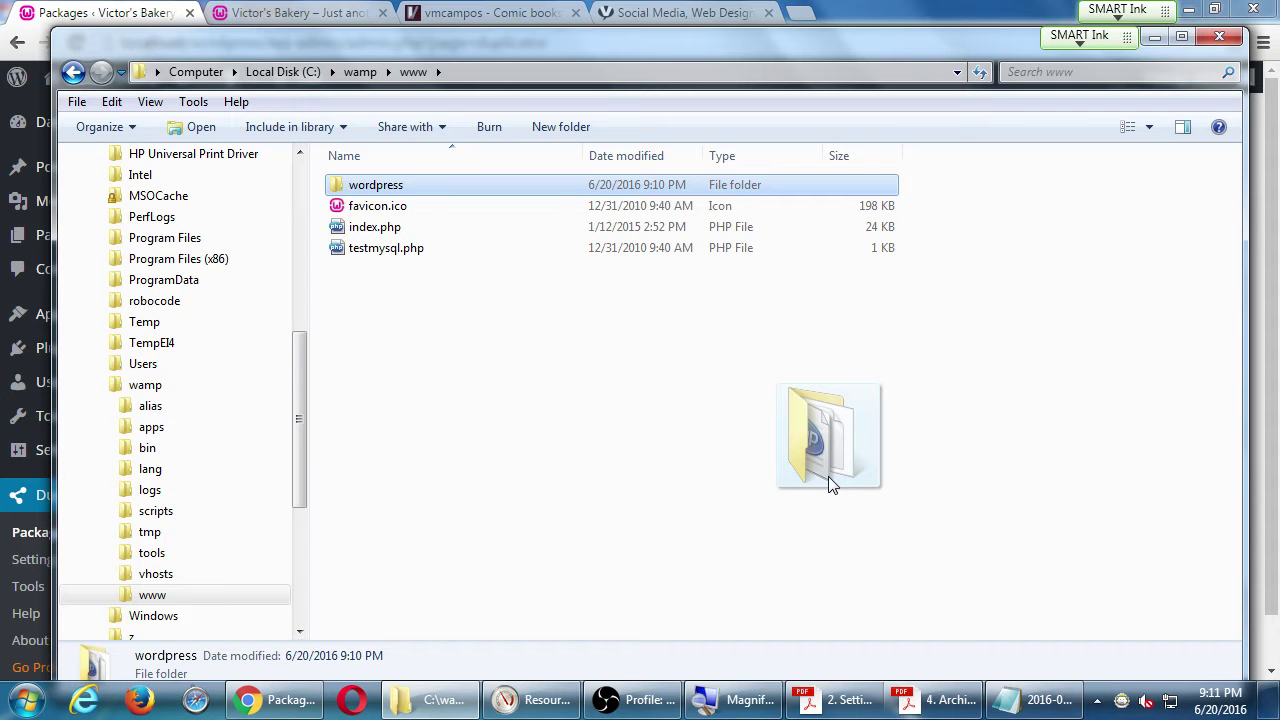
left_click_drag(828, 476, 828, 476)
left_click(115, 10)
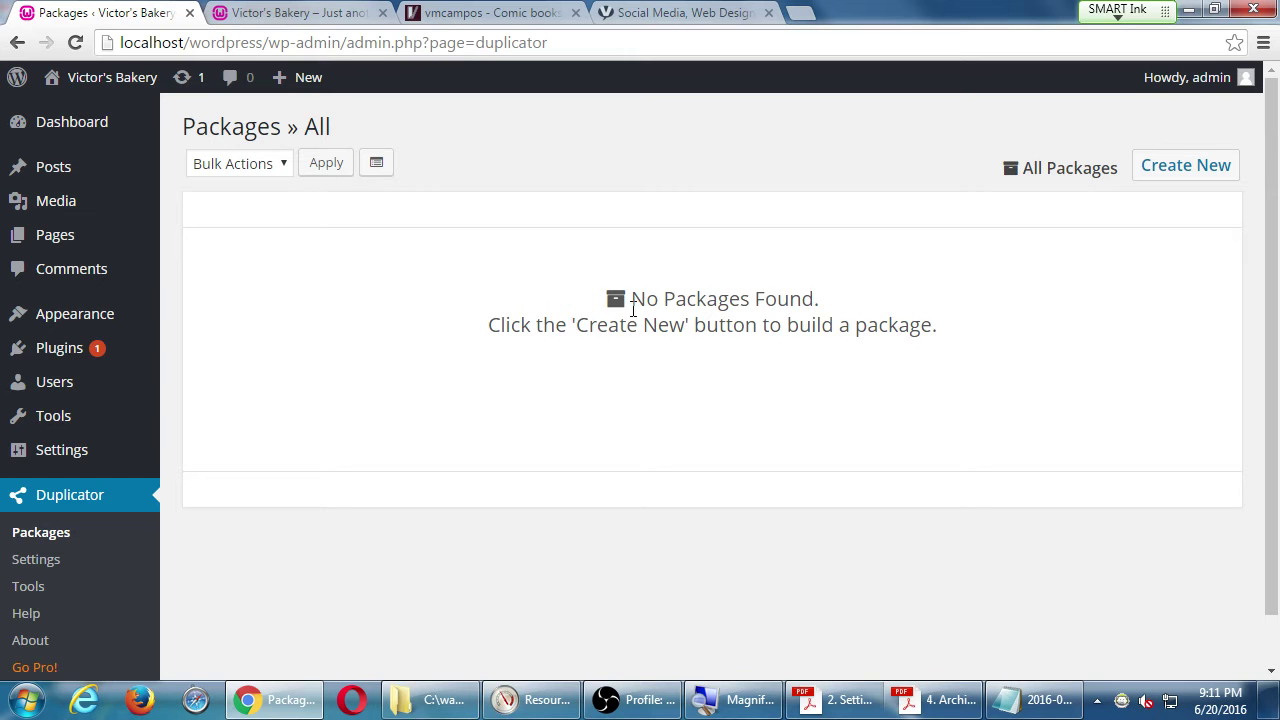
Read the empty package list's message and the archiving instructions, and start creating a new Duplicator package
left_click_drag(632, 306, 830, 315)
left_click(856, 298)
left_click_drag(512, 328, 878, 328)
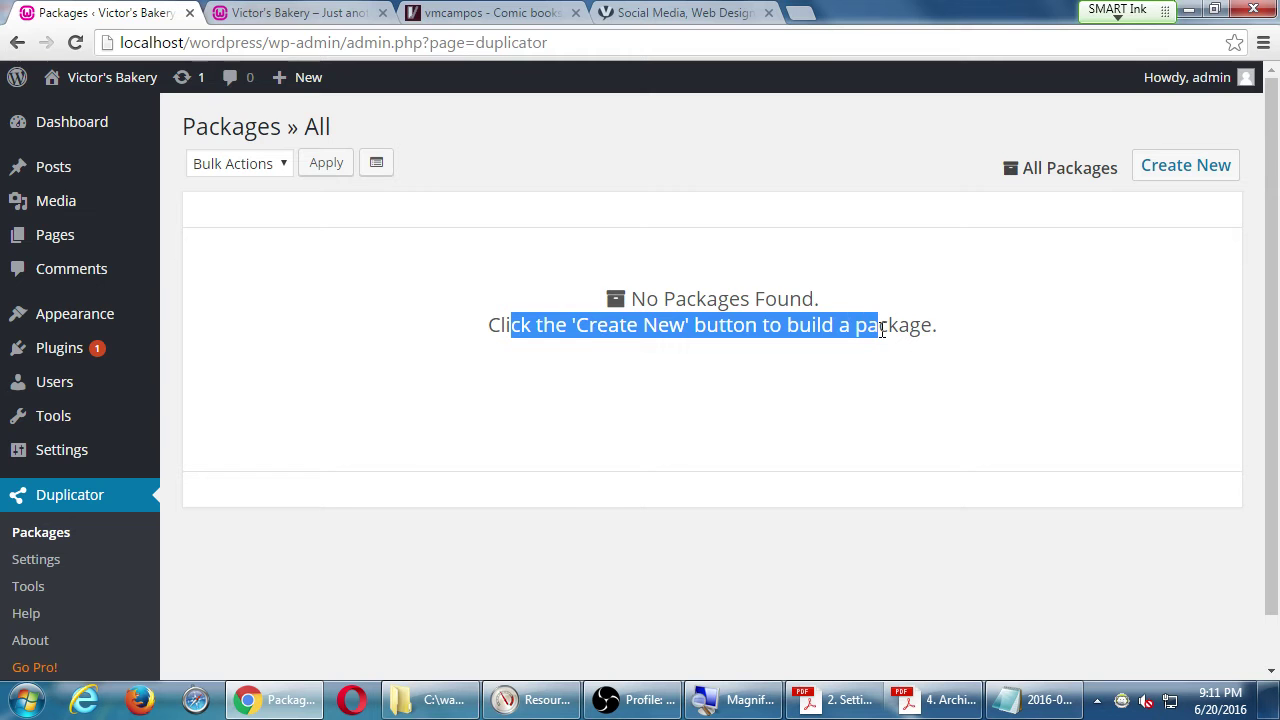
left_click(968, 699)
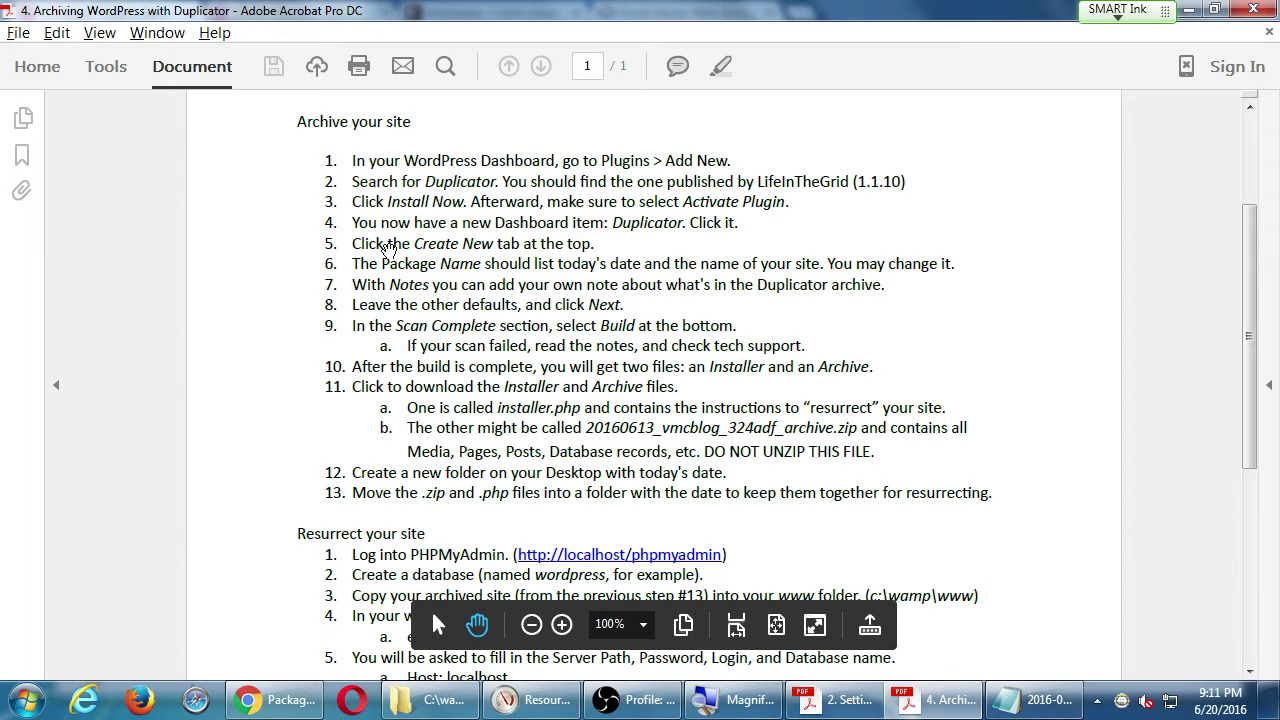
key("alt+Tab")
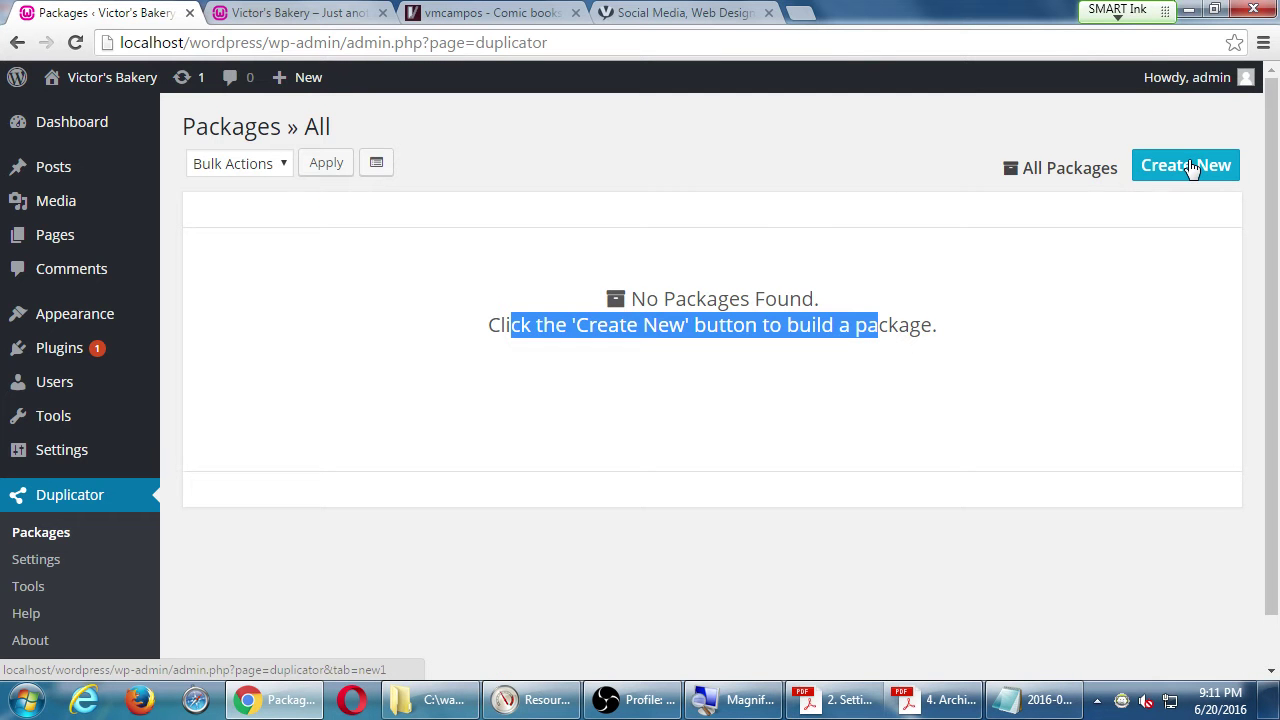
left_click(1190, 167)
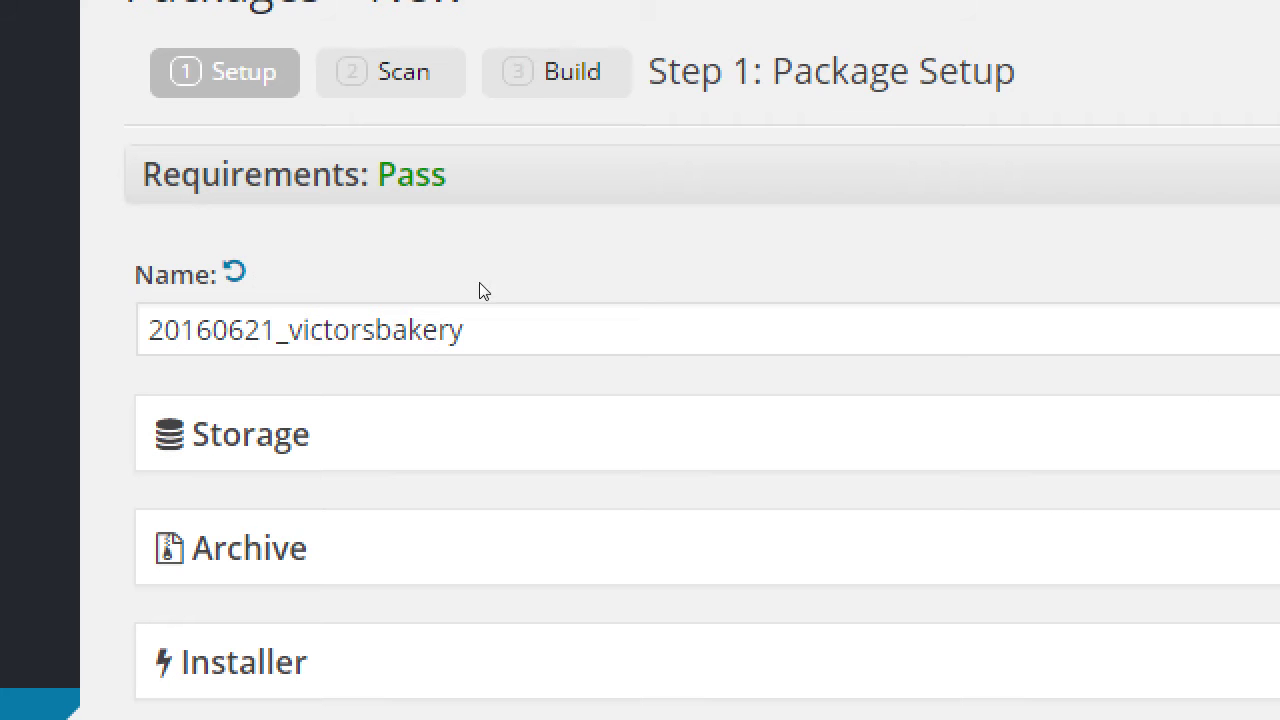
Add the example date 06-21-2016 after the package name, separated by spaces, and select it
left_click(480, 312)
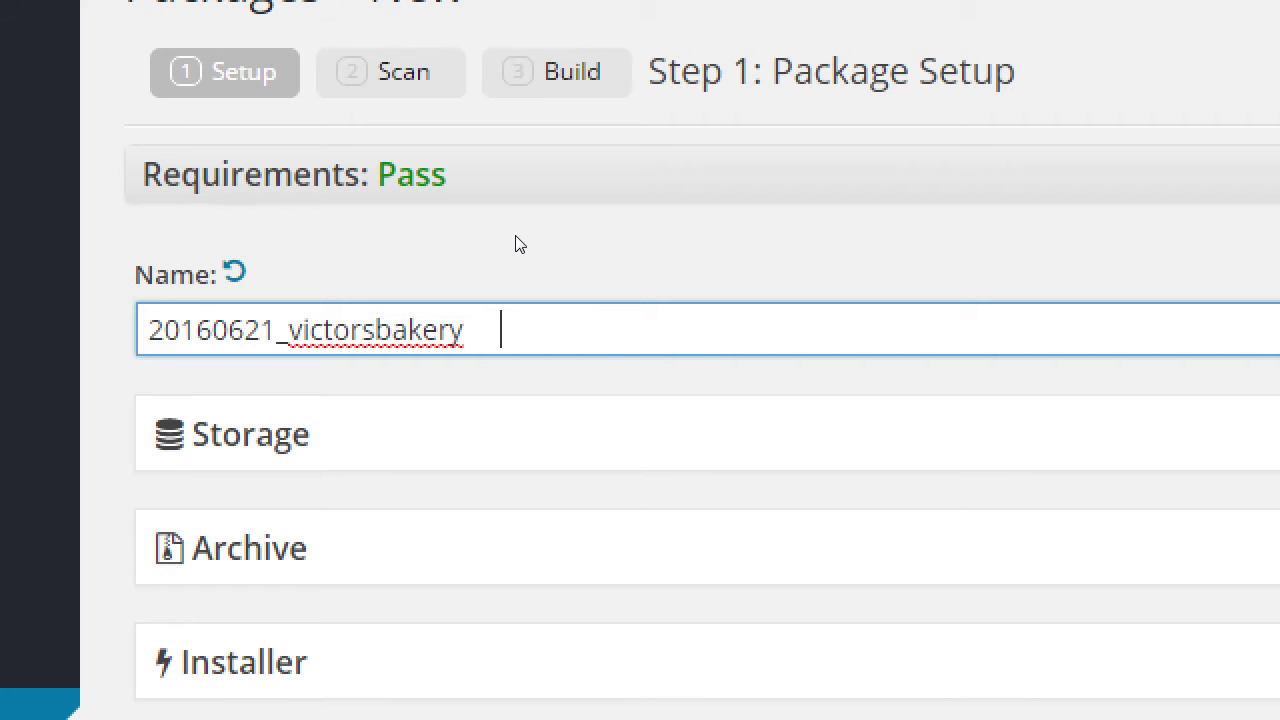
type("06212016")
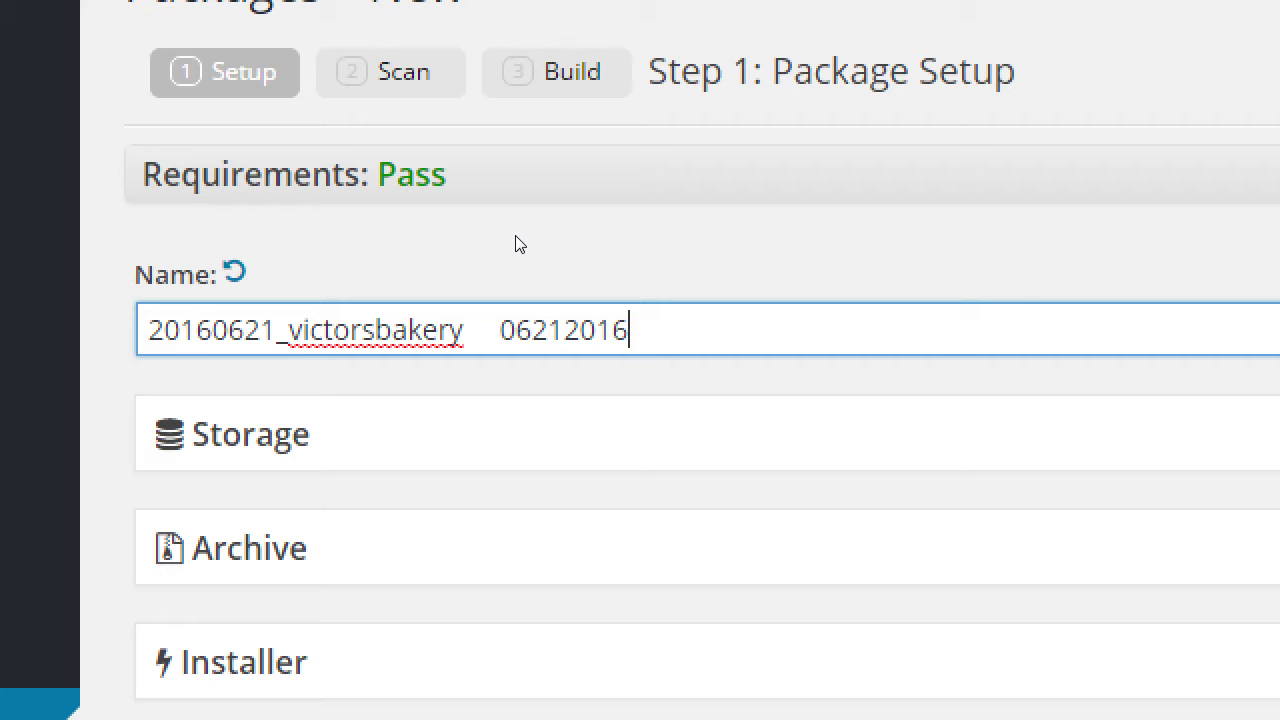
key("Left")
key("Left")
key("Left")
key("Left")
key("Left")
key("Left")
type("-")
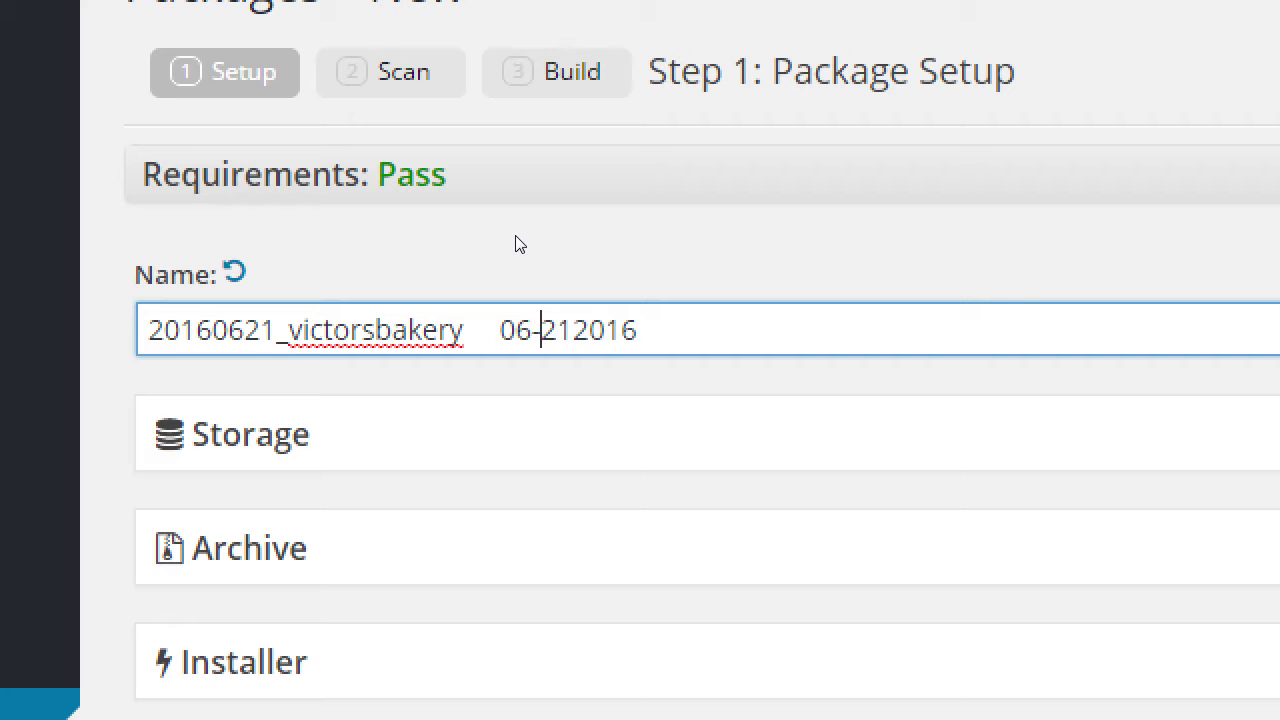
key("Right")
key("Right")
type("-")
key("Left")
key("Left")
key("Left")
key("Left")
key("Left")
key("Left")
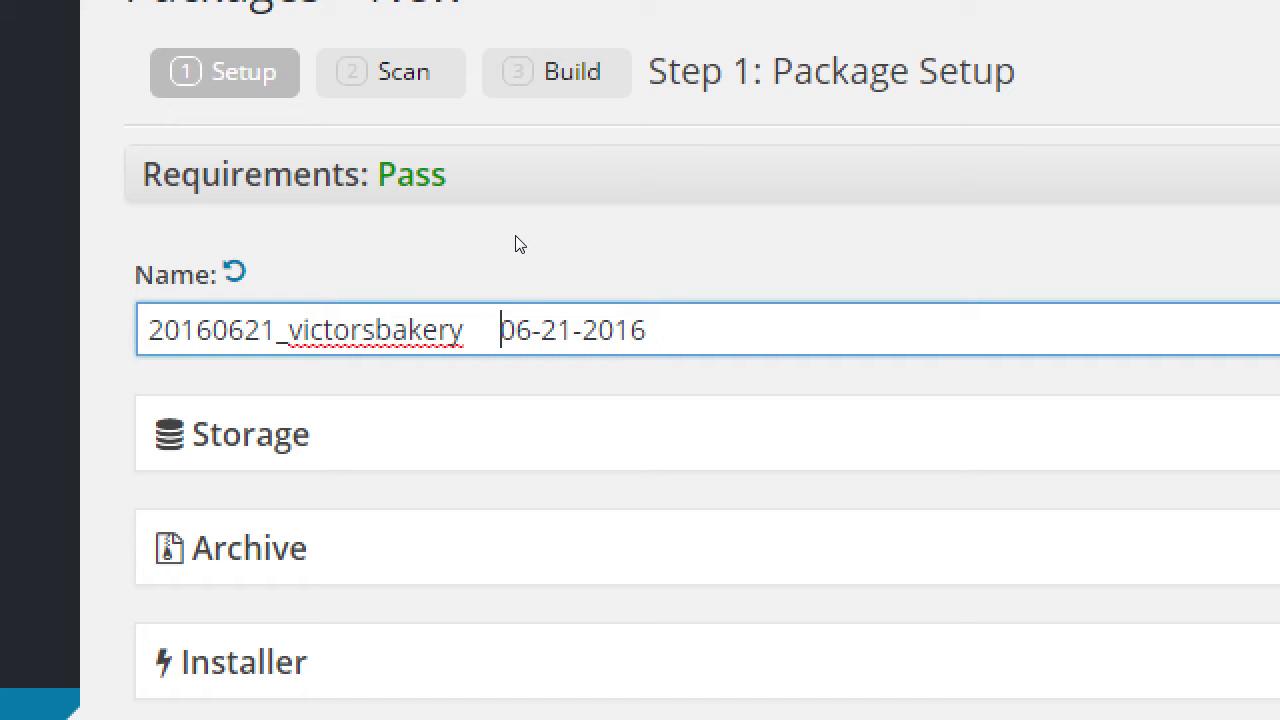
key("shift+End")
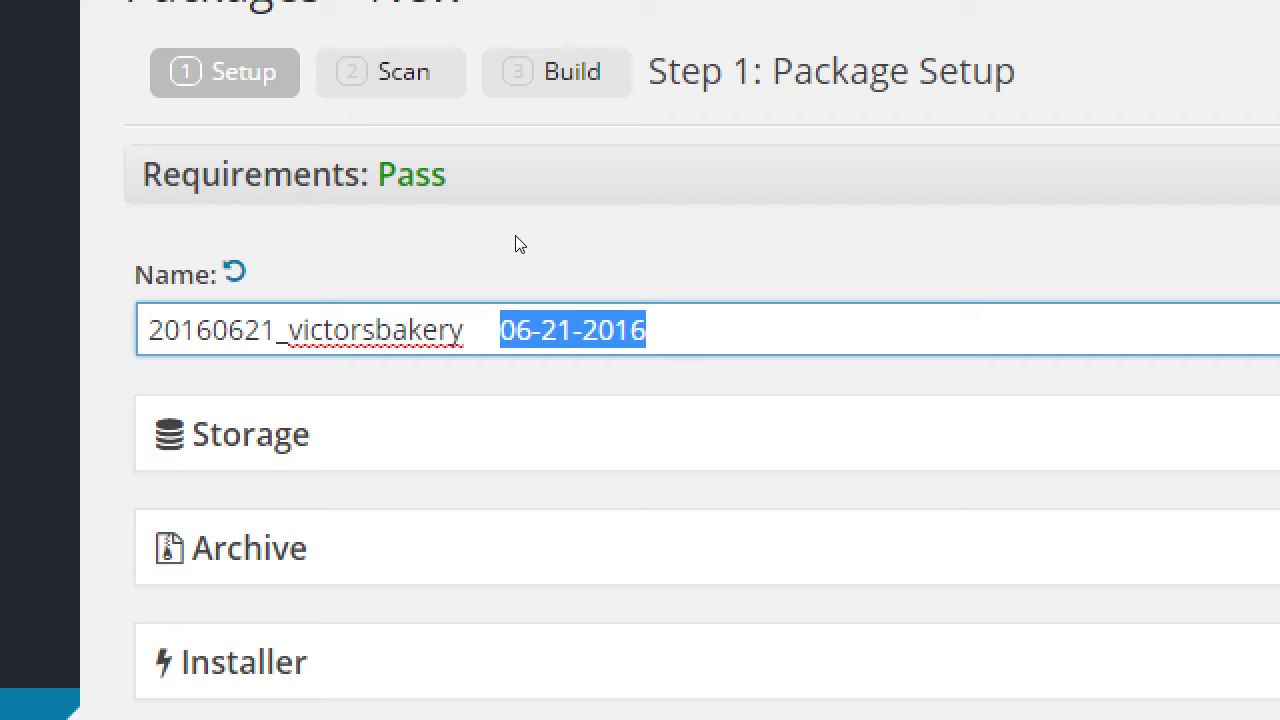
Rewrite the example date after the package name as 06272016, without hyphens
key("Right")
key("Left")
key("Left")
key("Left")
key("Left")
key("Left")
key("Left")
key("Left")
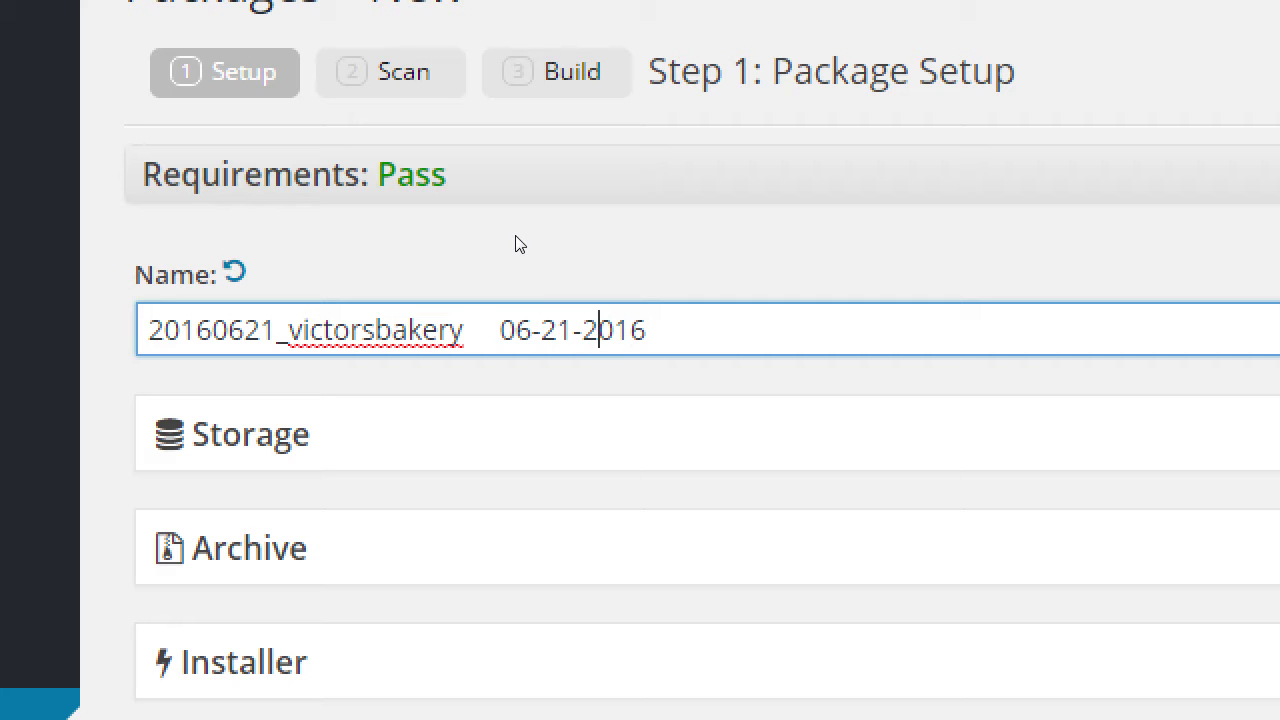
key("BackSpace")
key("Right")
key("Right")
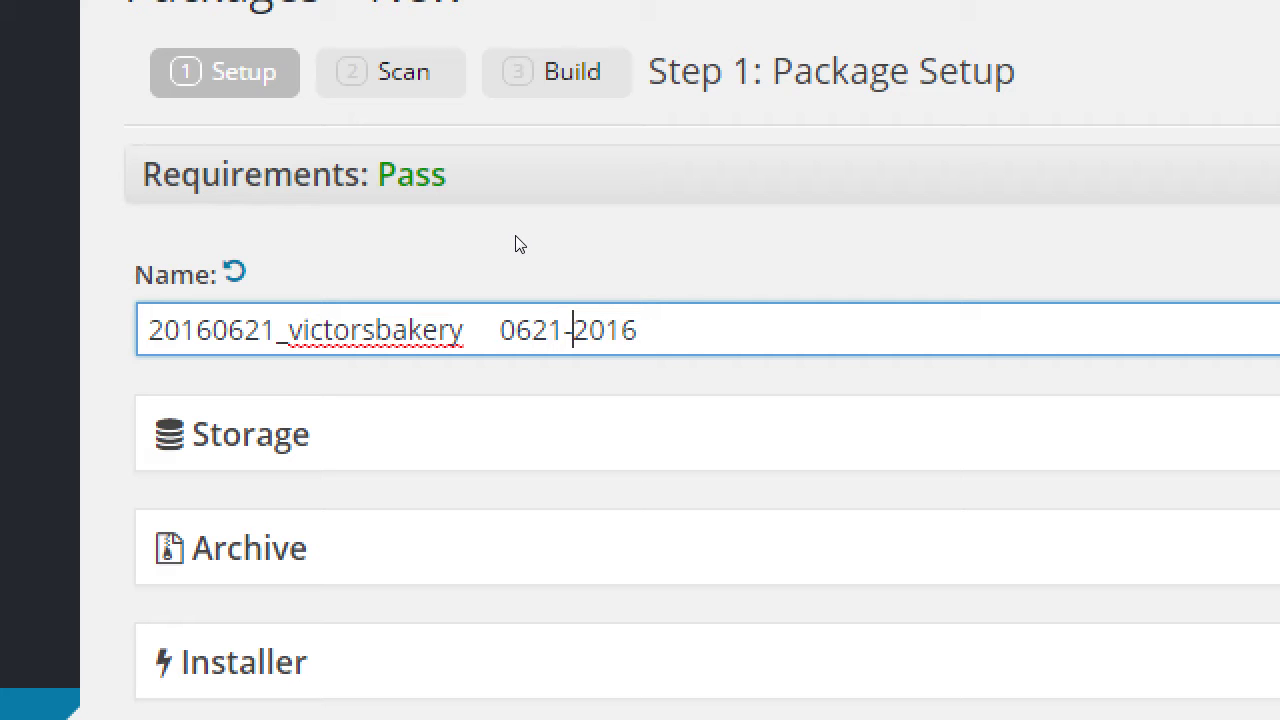
key("Delete")
key("BackSpace")
type("7")
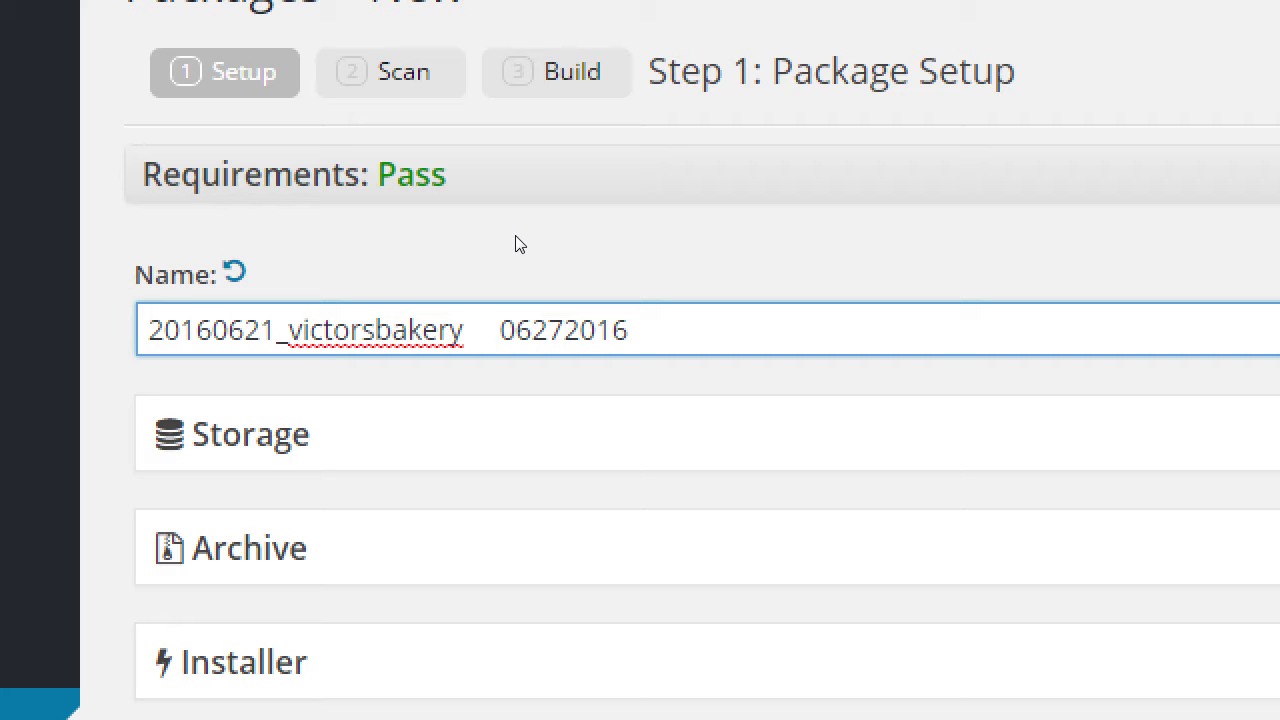
key("BackSpace")
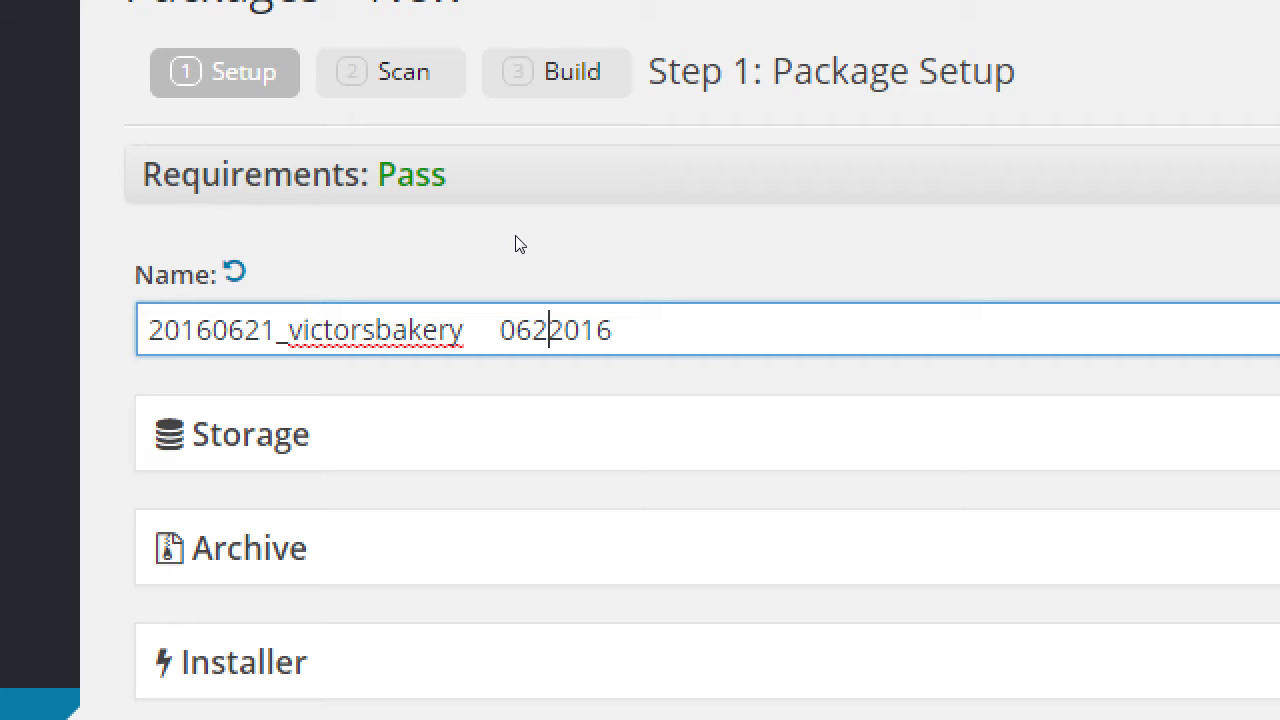
type("72")
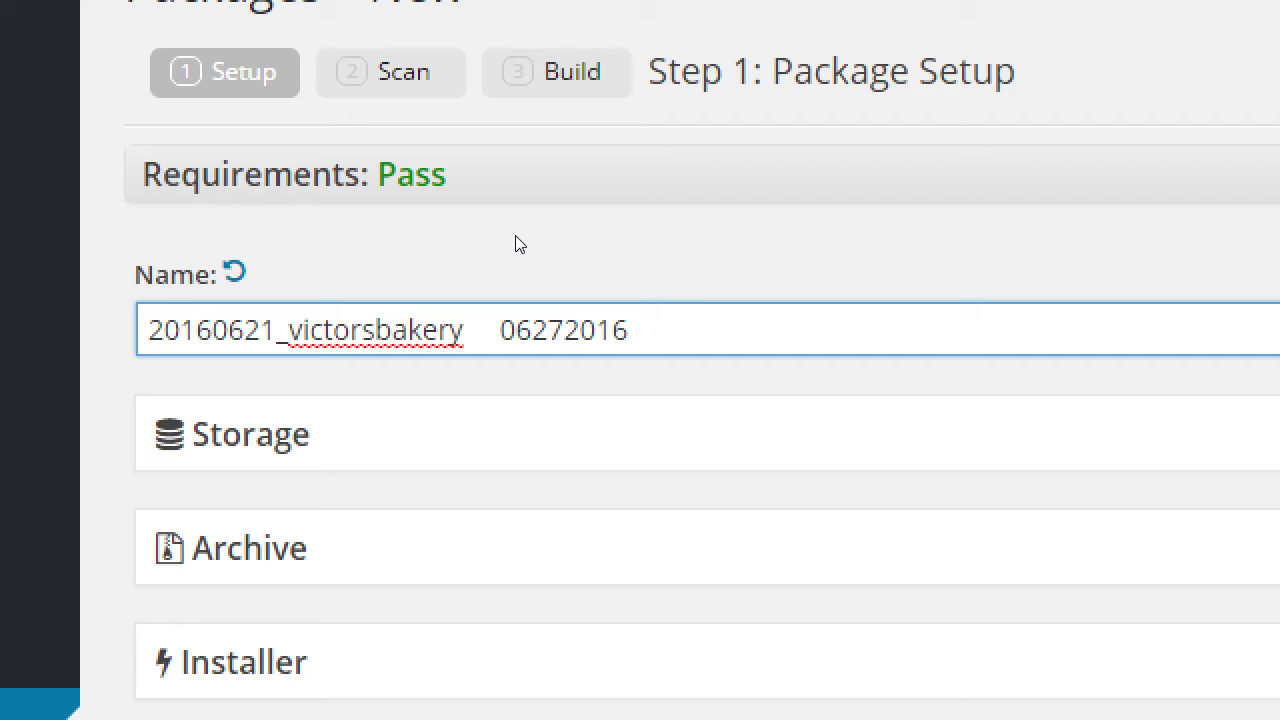
Highlight the month digits of the example date, and delete the date and extra spaces so the name reads 20160621_victorsbakery
key("Left")
key("Left")
key("shift+Left")
key("shift+Left")
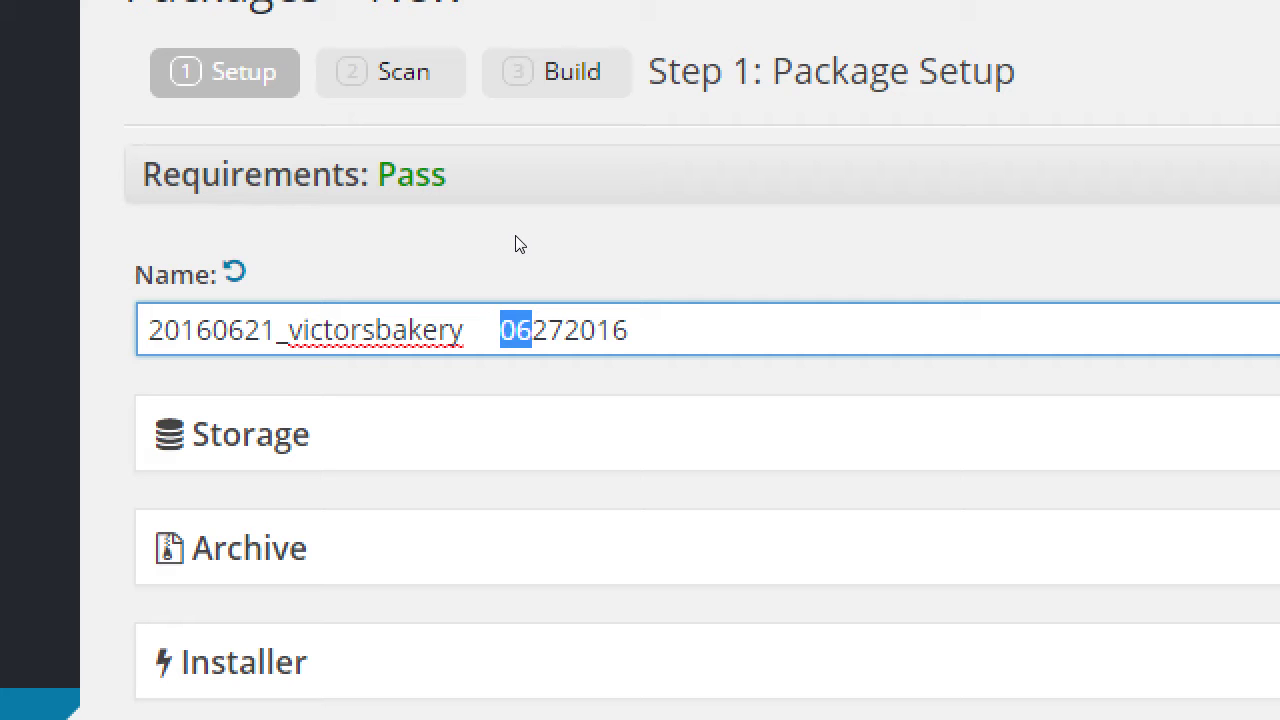
key("Left")
key("Left")
key("Left")
key("Left")
key("Left")
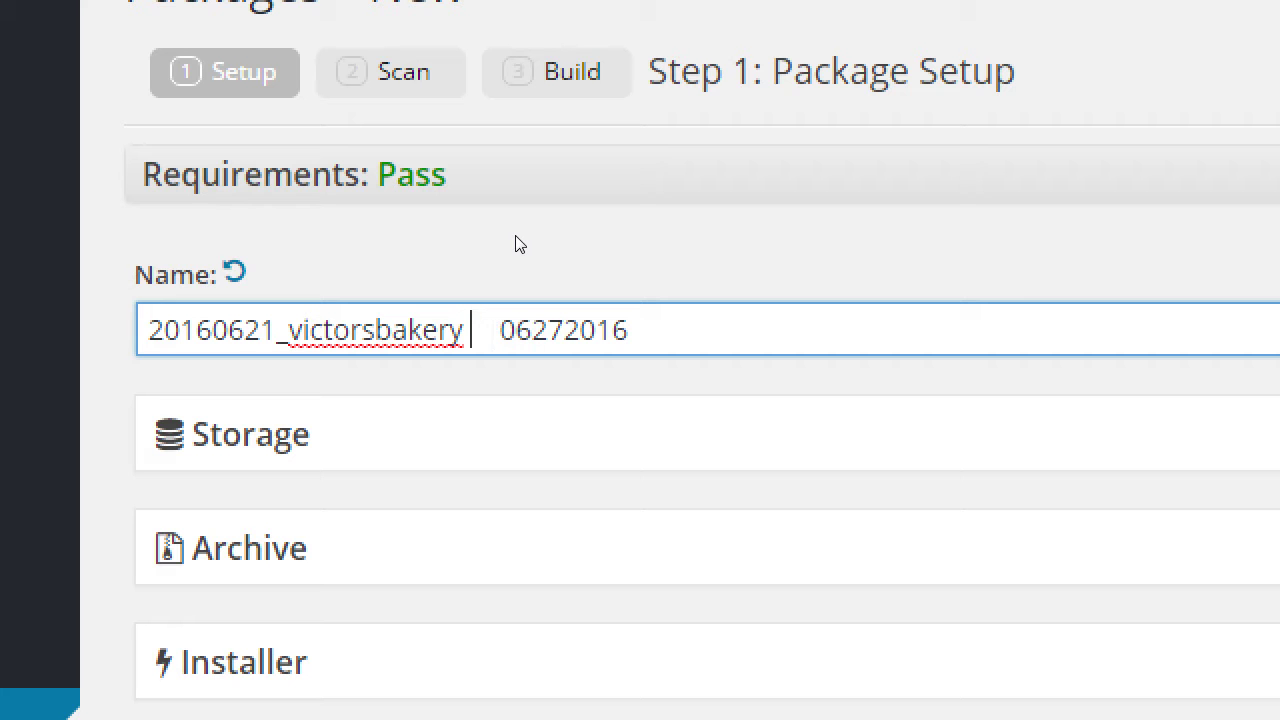
key("shift+End")
key("BackSpace")
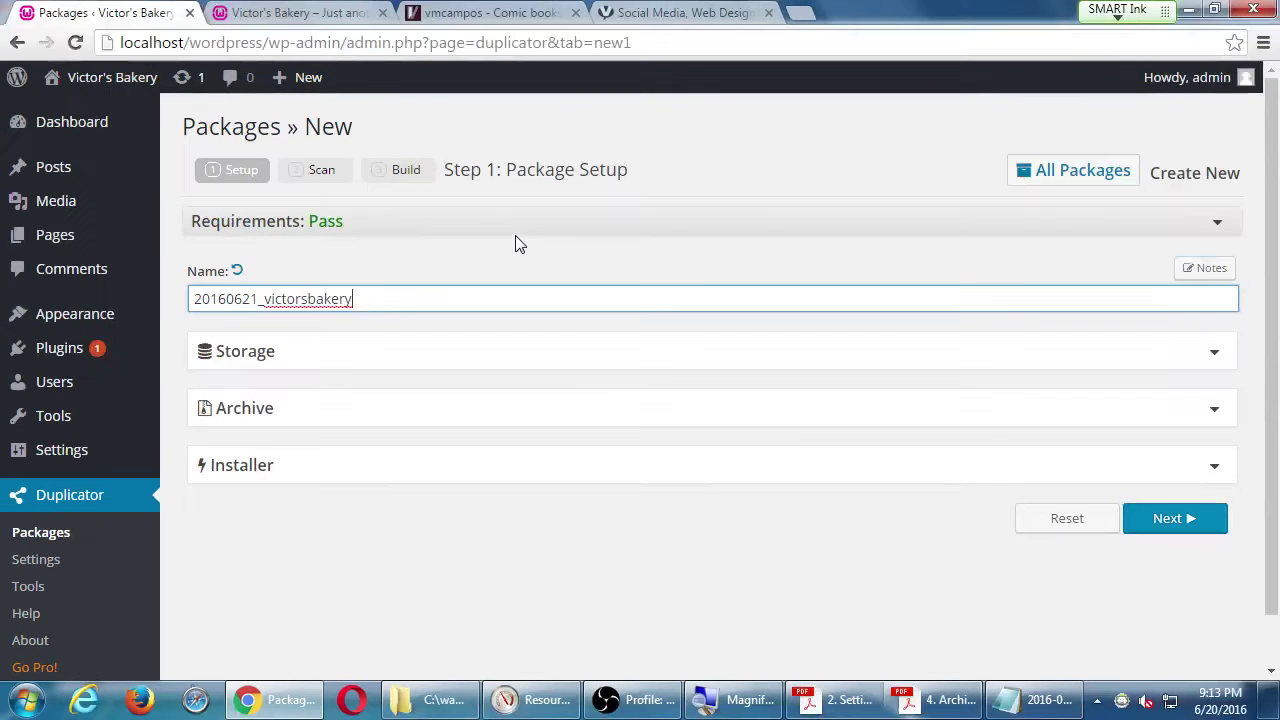
Check the archiving instructions for the package name and notes, and minimize them to return to the package setup
left_click(932, 699)
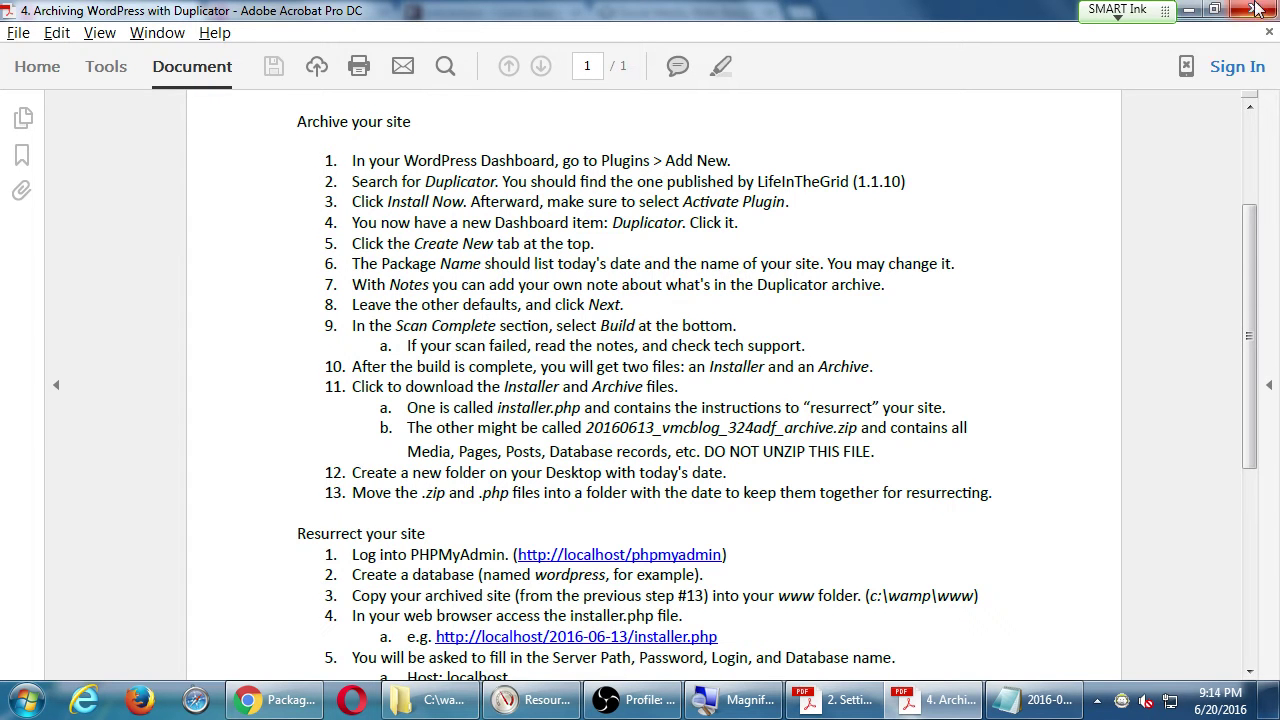
left_click(1190, 9)
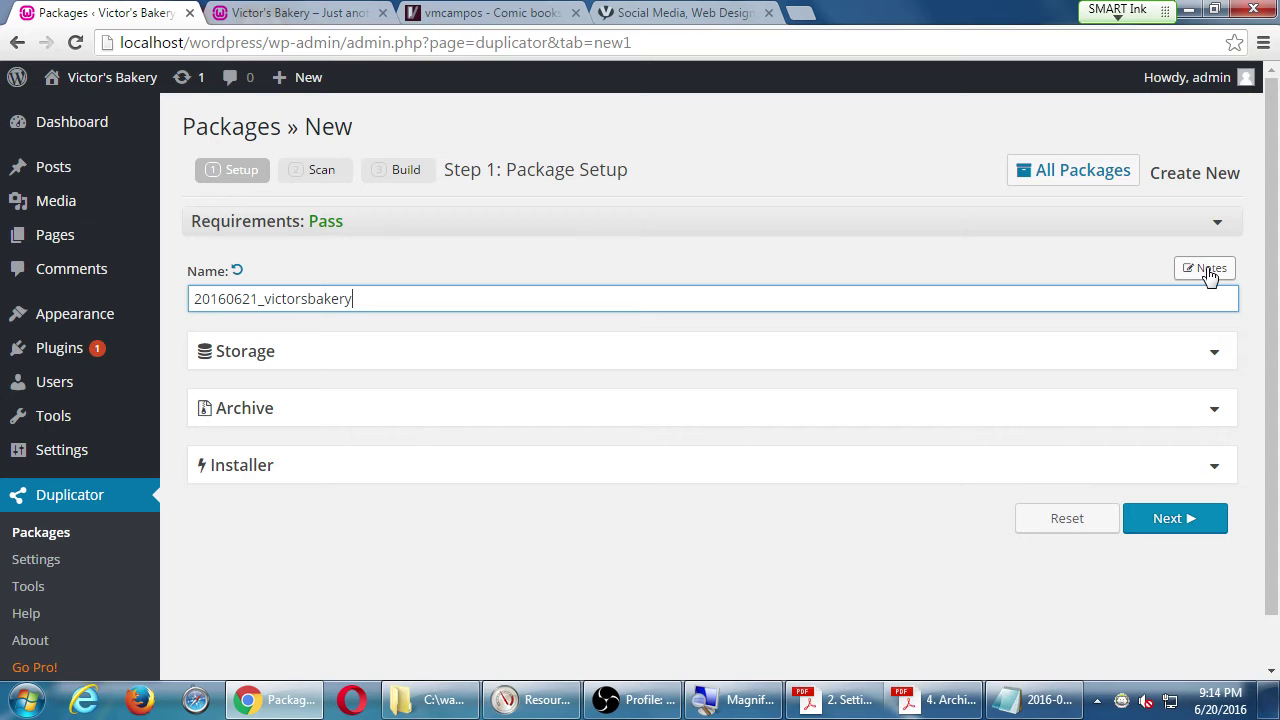
Show the package notes and write "wrote a new blog post." and, on a second line, "Added a Home Page"
left_click(1210, 270)
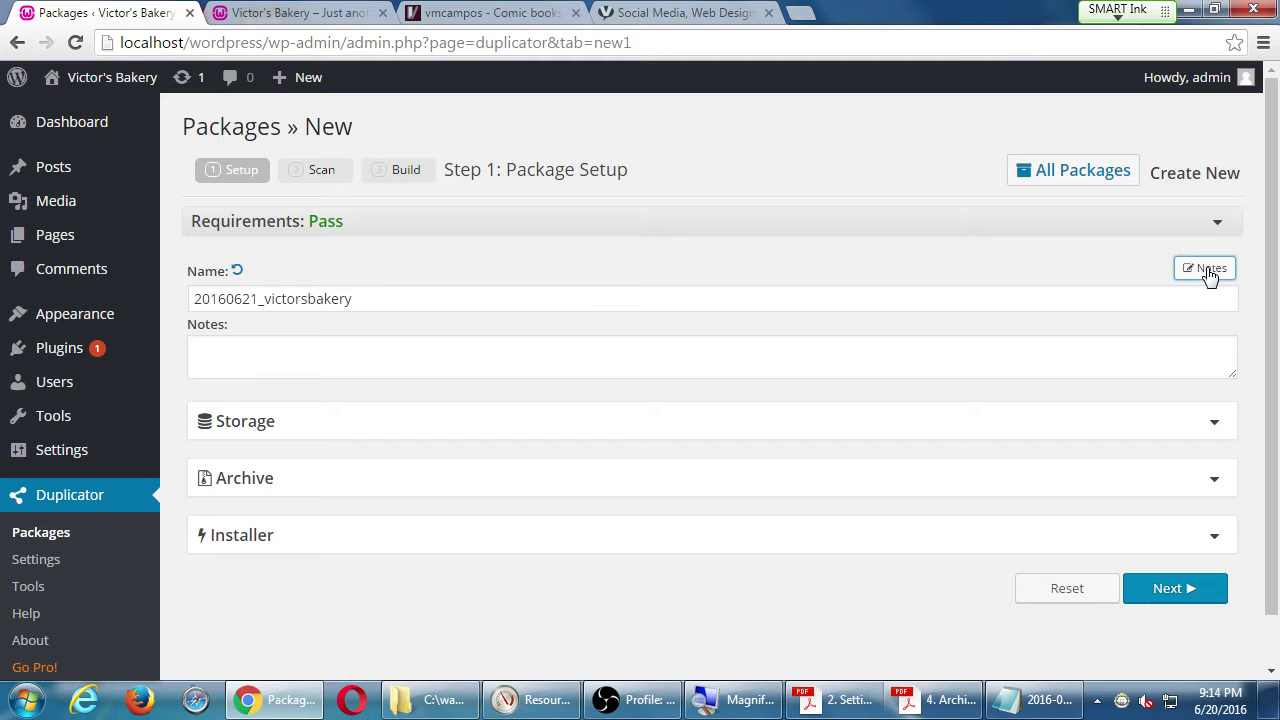
left_click(934, 369)
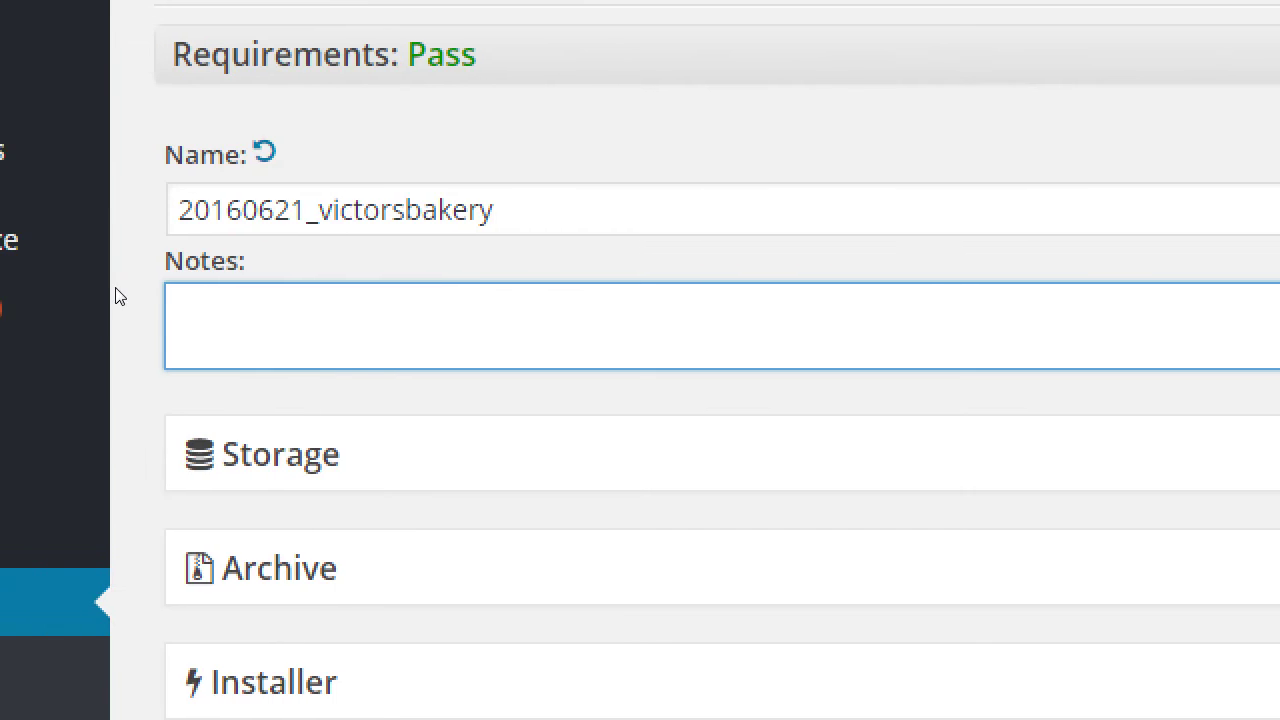
type("wrote a new p")
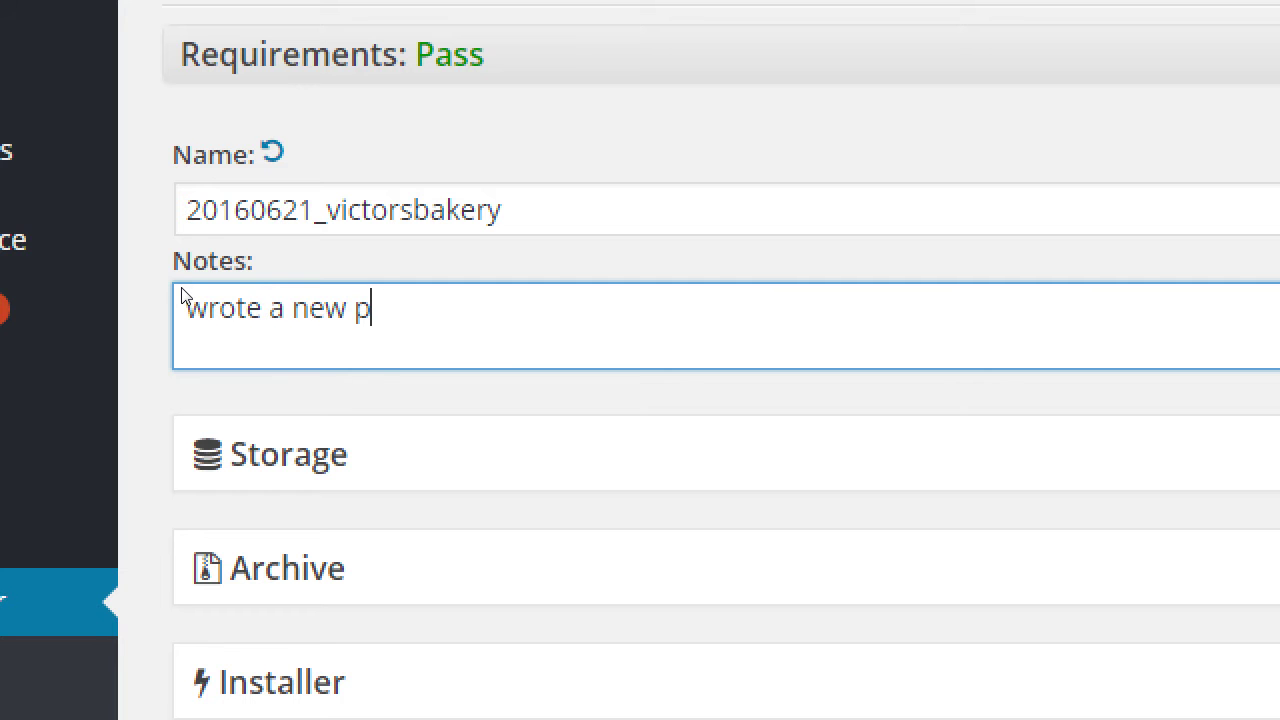
key("BackSpace")
type("blog post.")
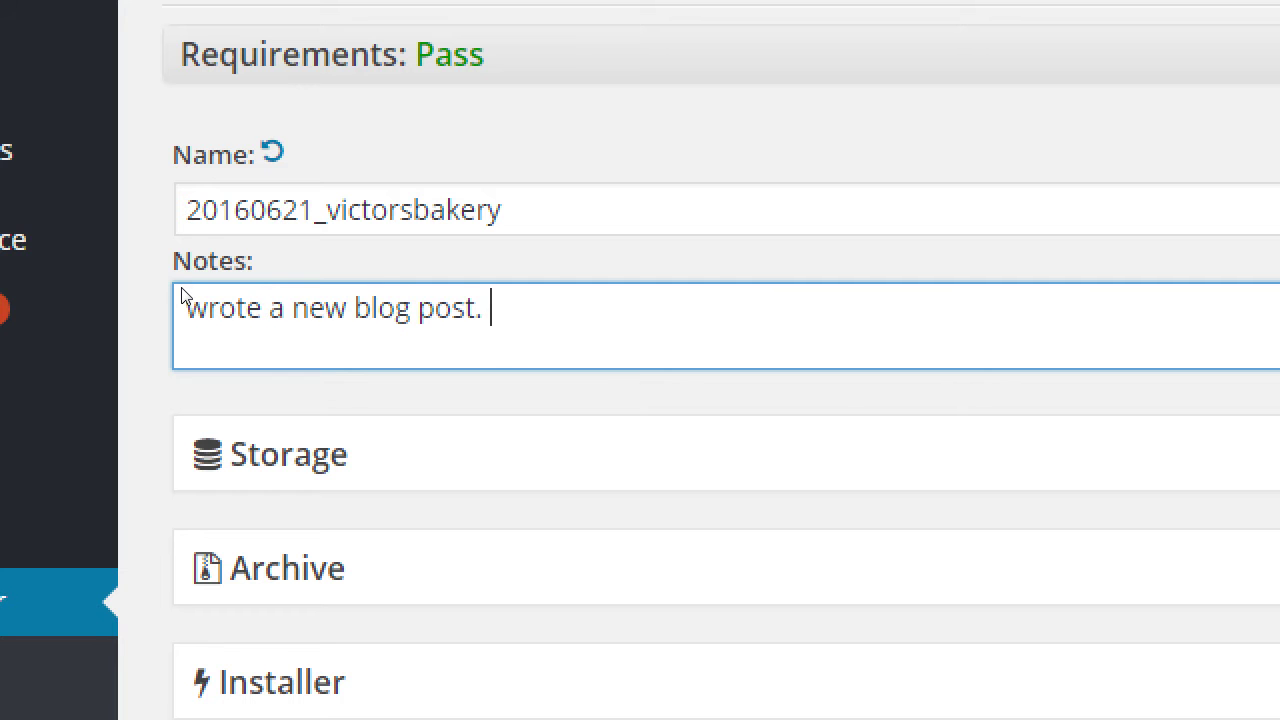
key("Return")
type("Added a ")
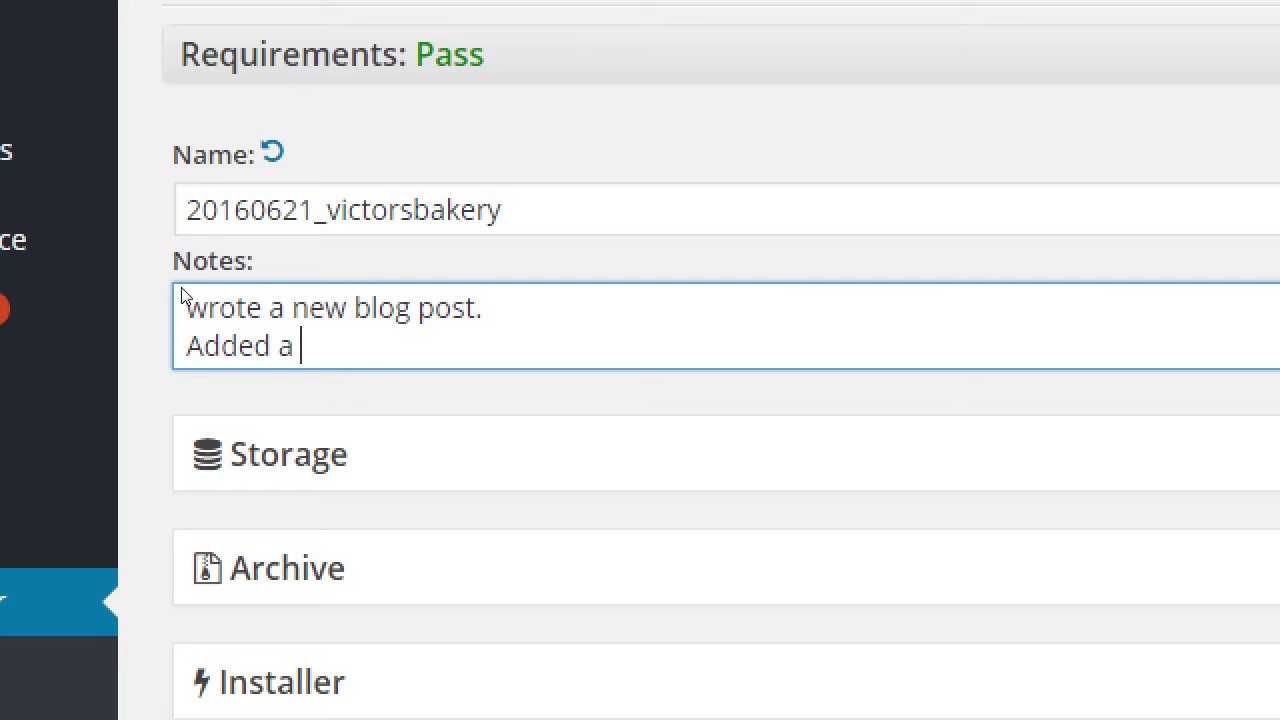
type("Home Page")
Capitalize "Wrote" in the first line of the notes and end the second line with a period
key("Up")
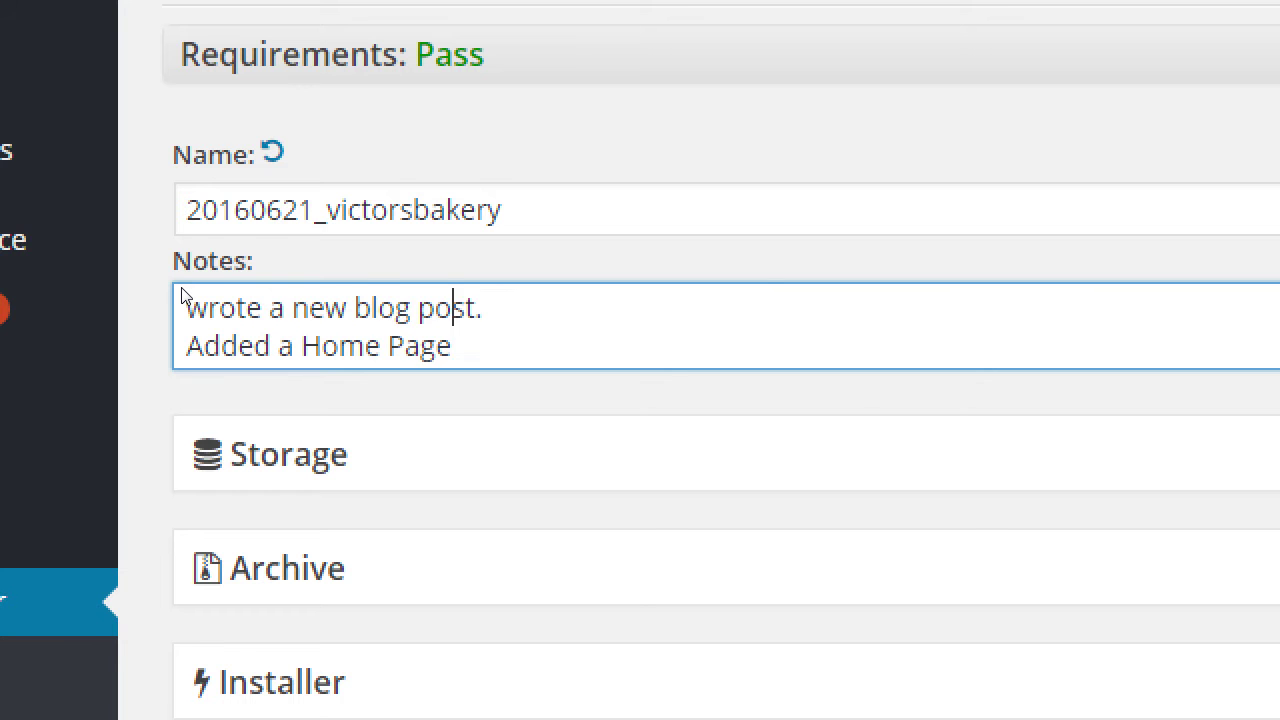
key("Home")
key("Delete")
type("W")
key("Down")
key("End")
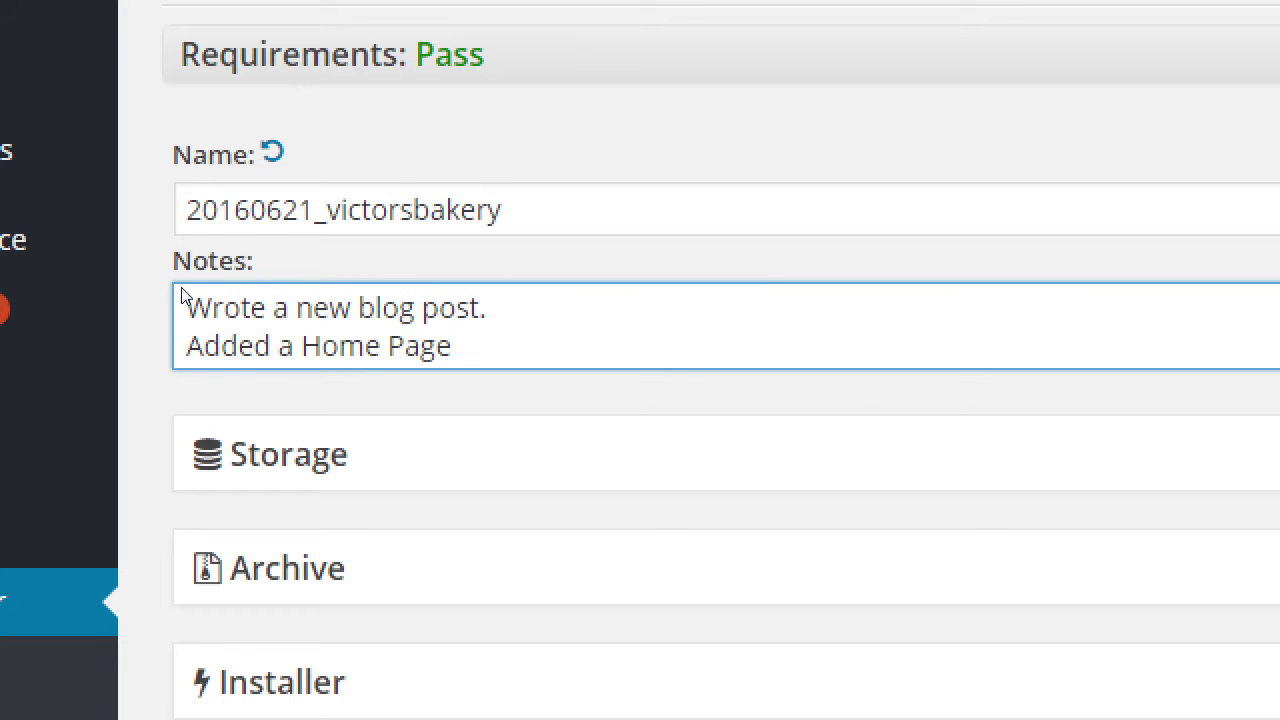
type(".")
Continue the second line of the notes with "To-do: Add a Custom Menu"
key("Return")
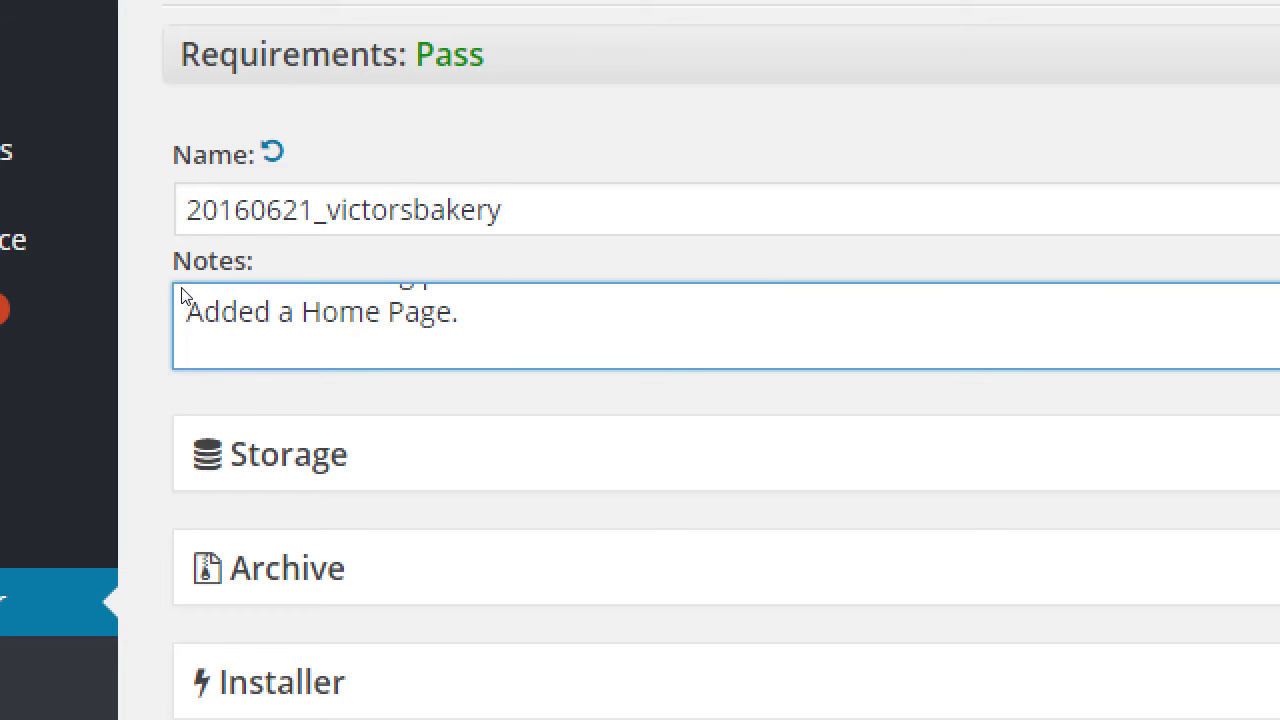
key("BackSpace")
type("To")
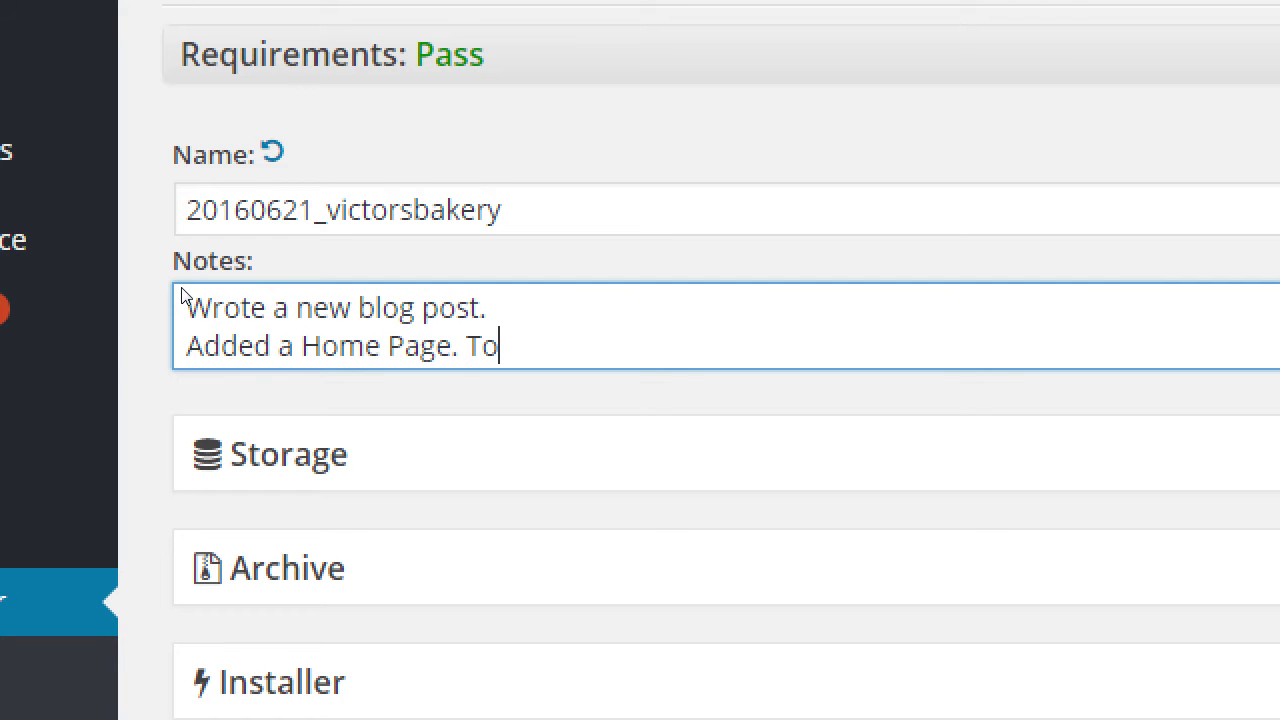
type("-do: Add a ")
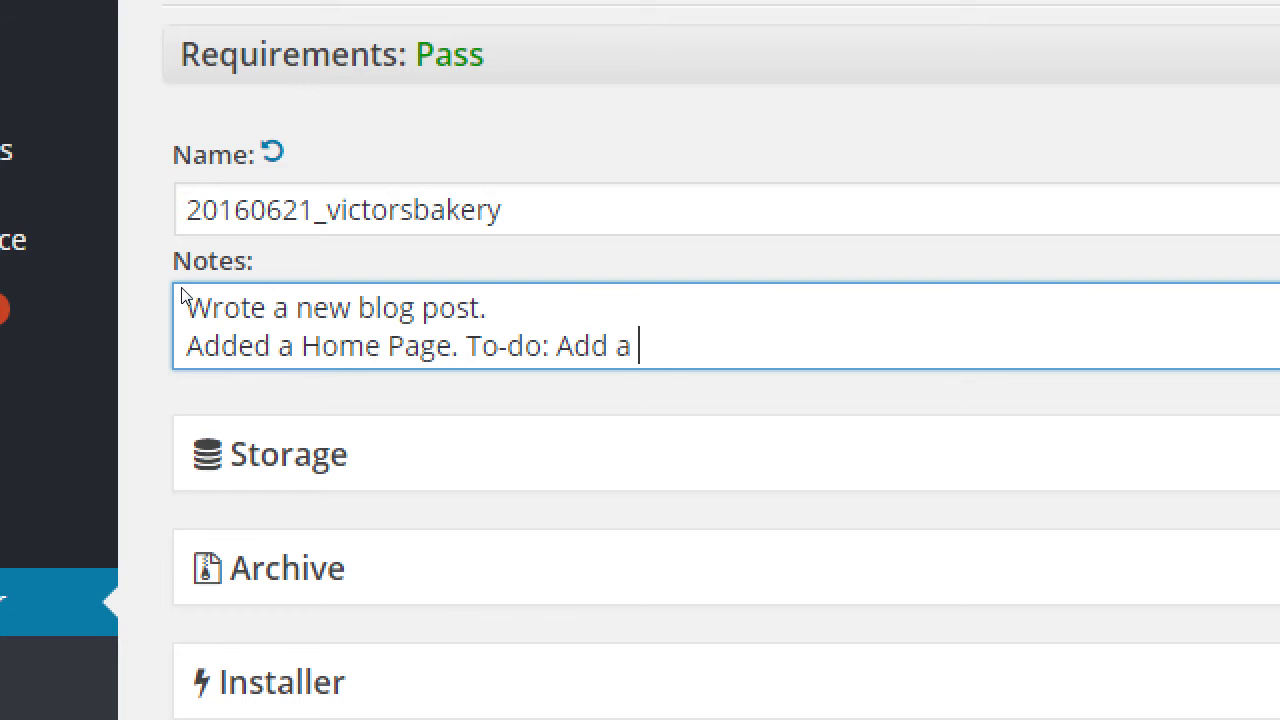
type("Custom Menu")
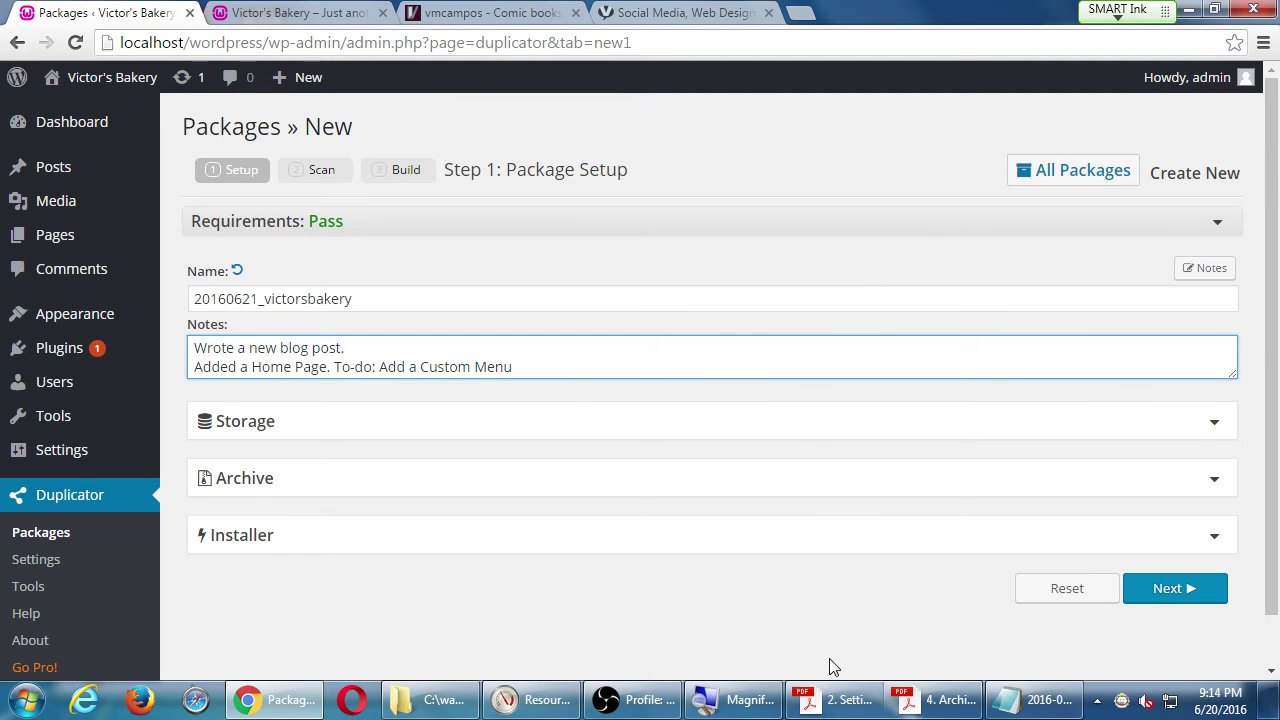
Check the archiving handout for the step after the notes, and run the package's system scan with the other defaults
left_click(937, 703)
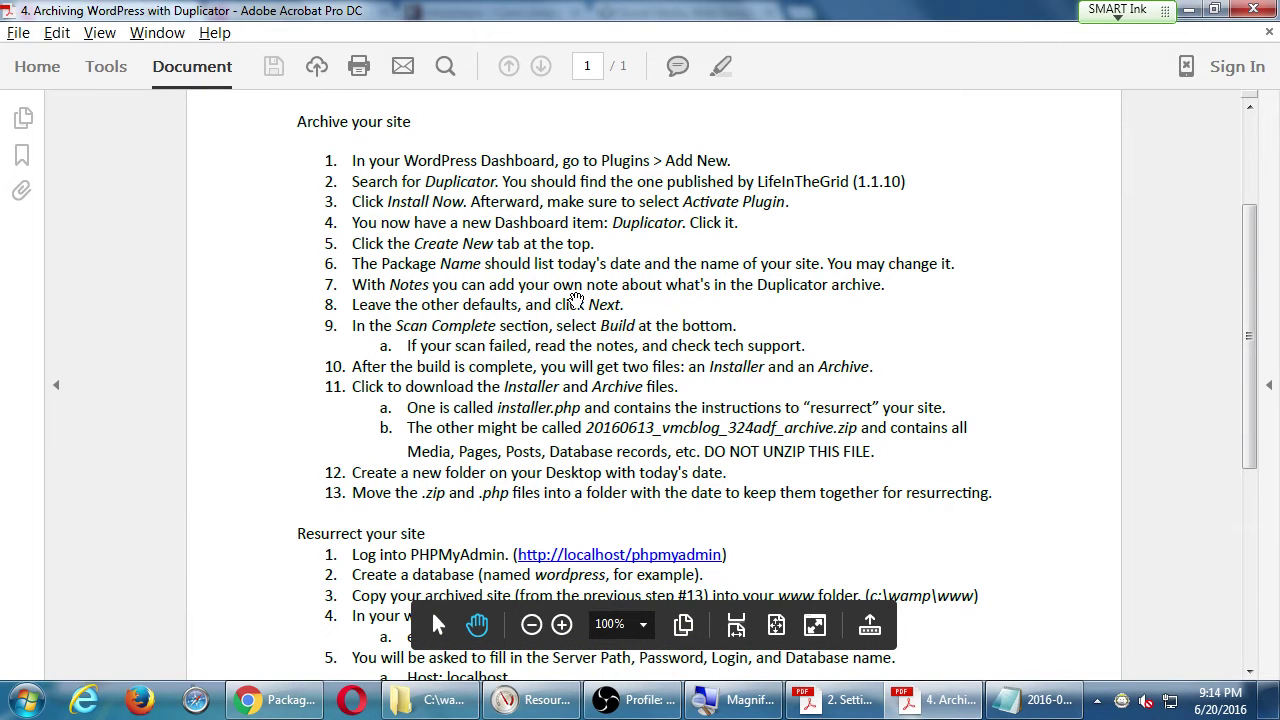
key("alt+Tab")
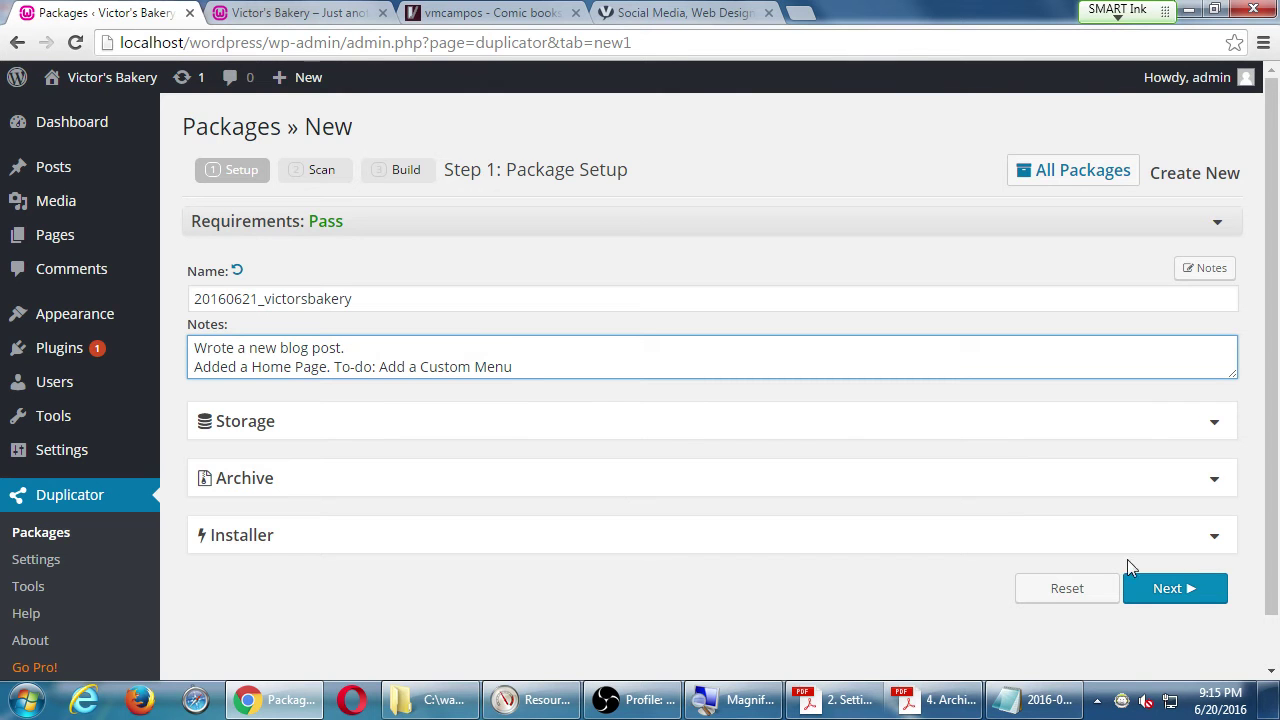
left_click(1165, 588)
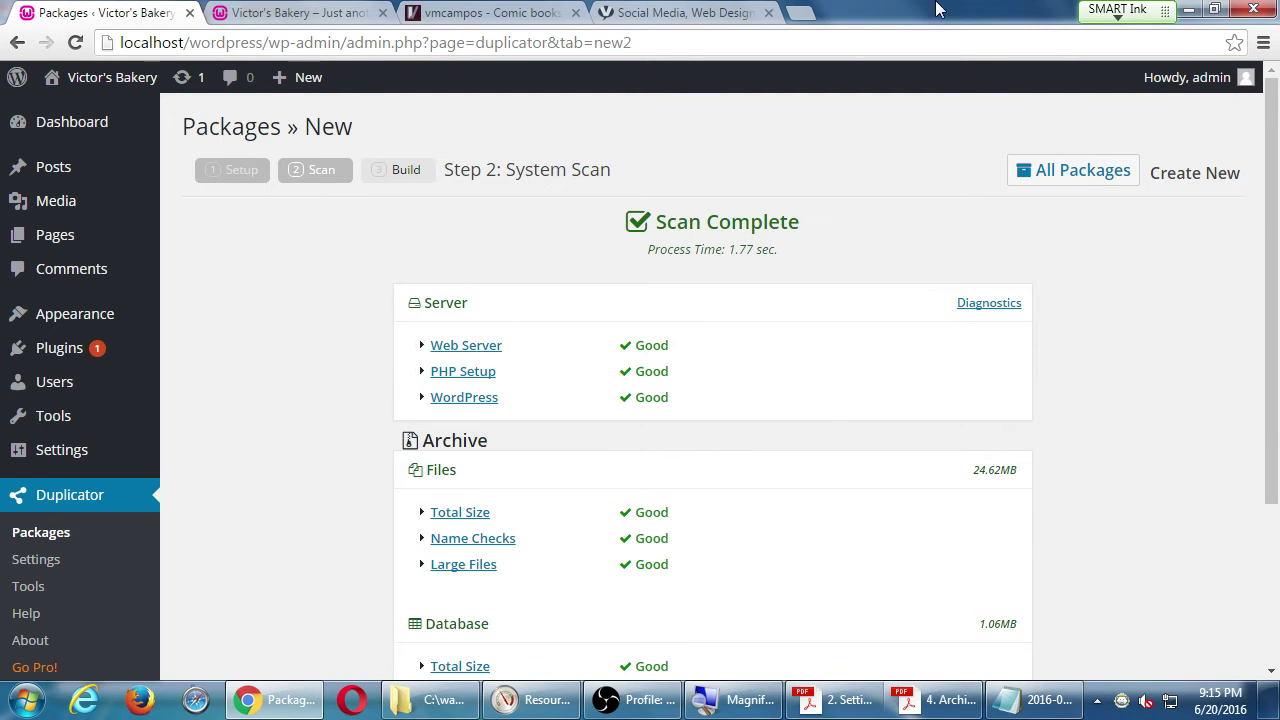
Review the scan results, including the Web Server details, and build the package
left_click(424, 346)
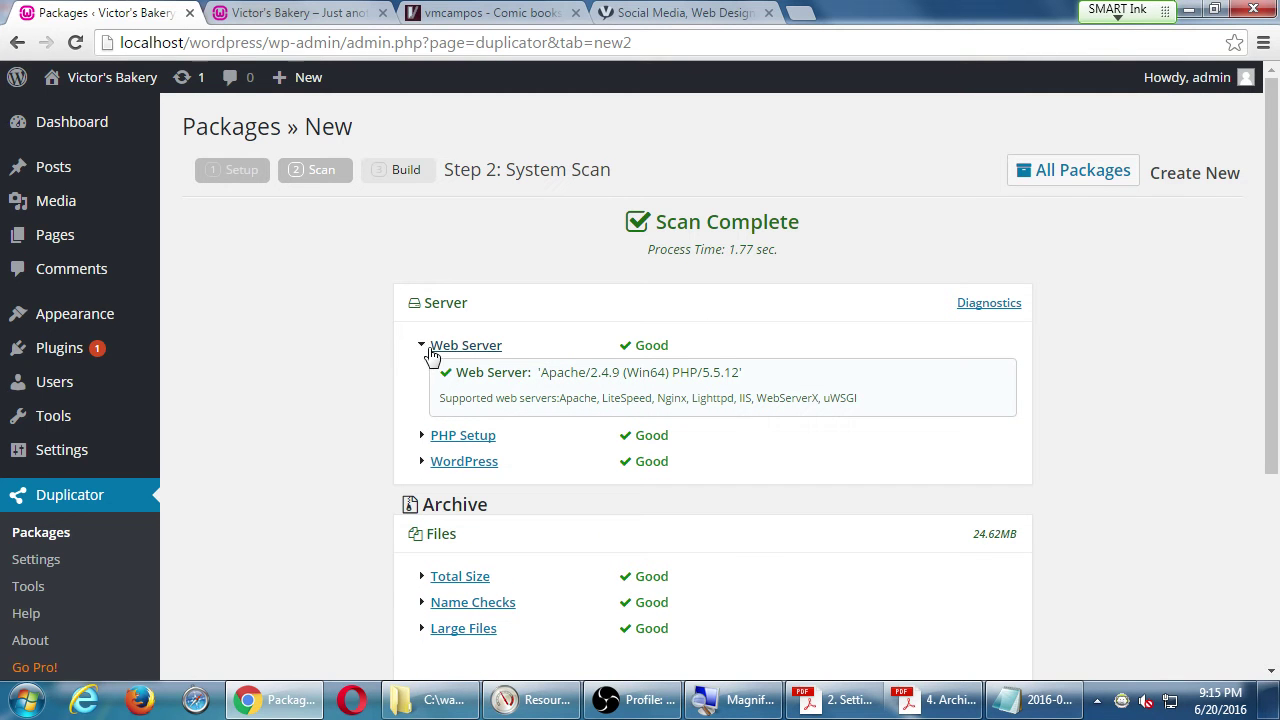
left_click(424, 349)
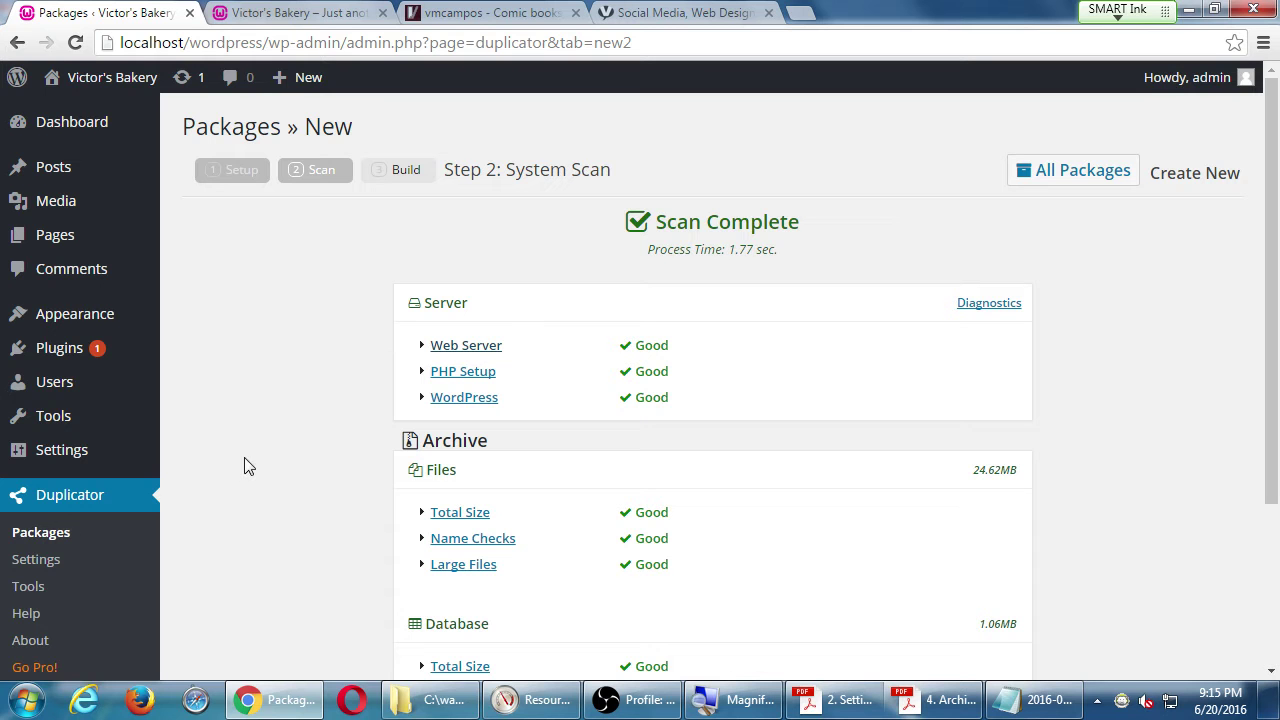
scroll(250, 464, "down", 1)
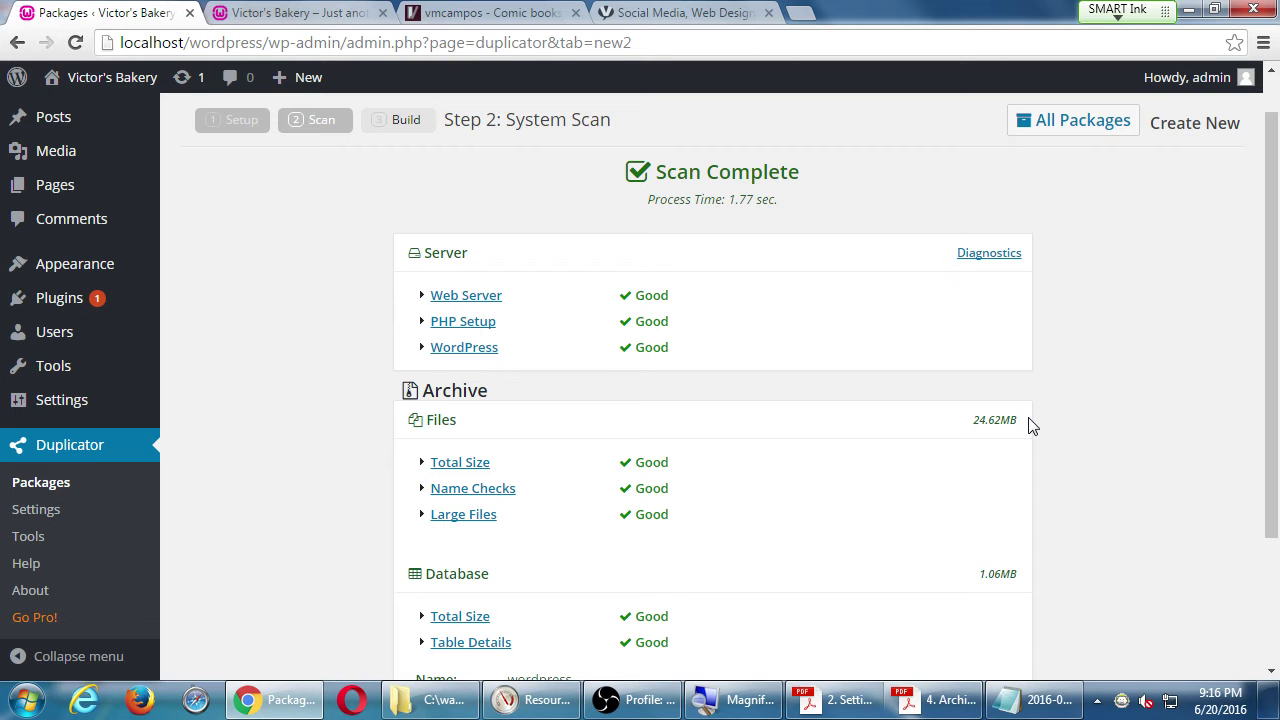
scroll(623, 523, "down", 1)
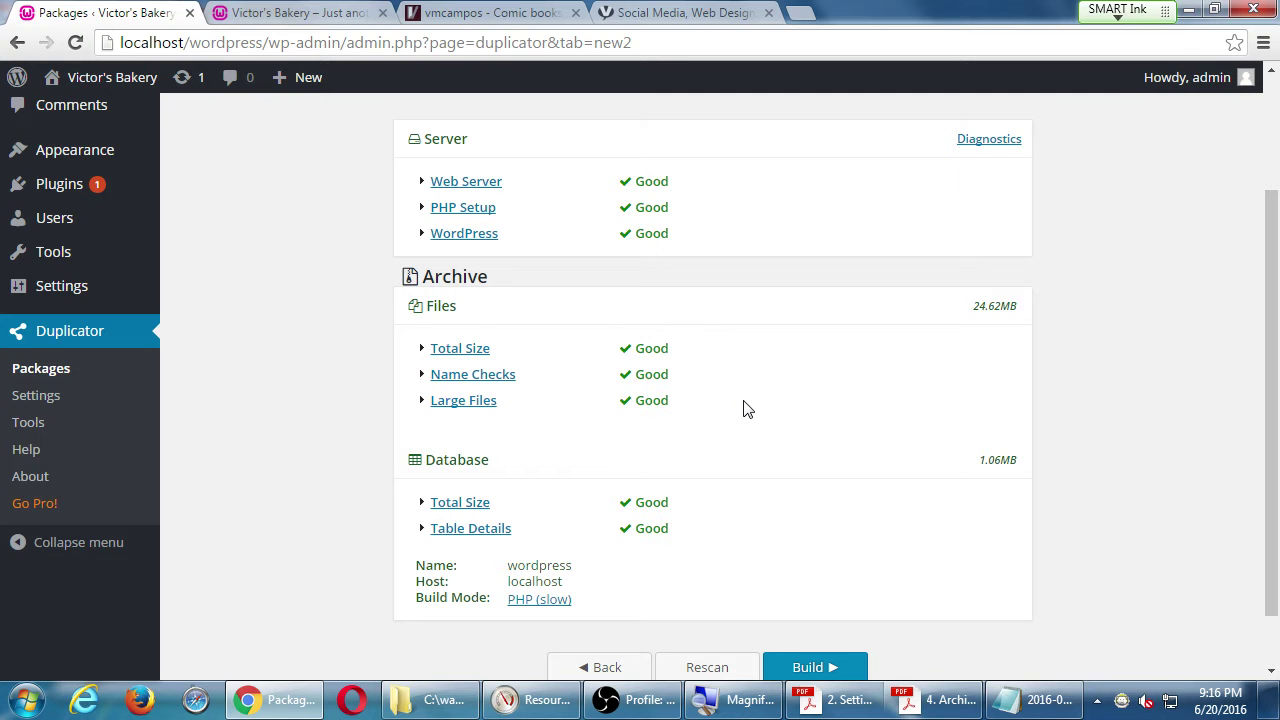
scroll(737, 306, "down", 2)
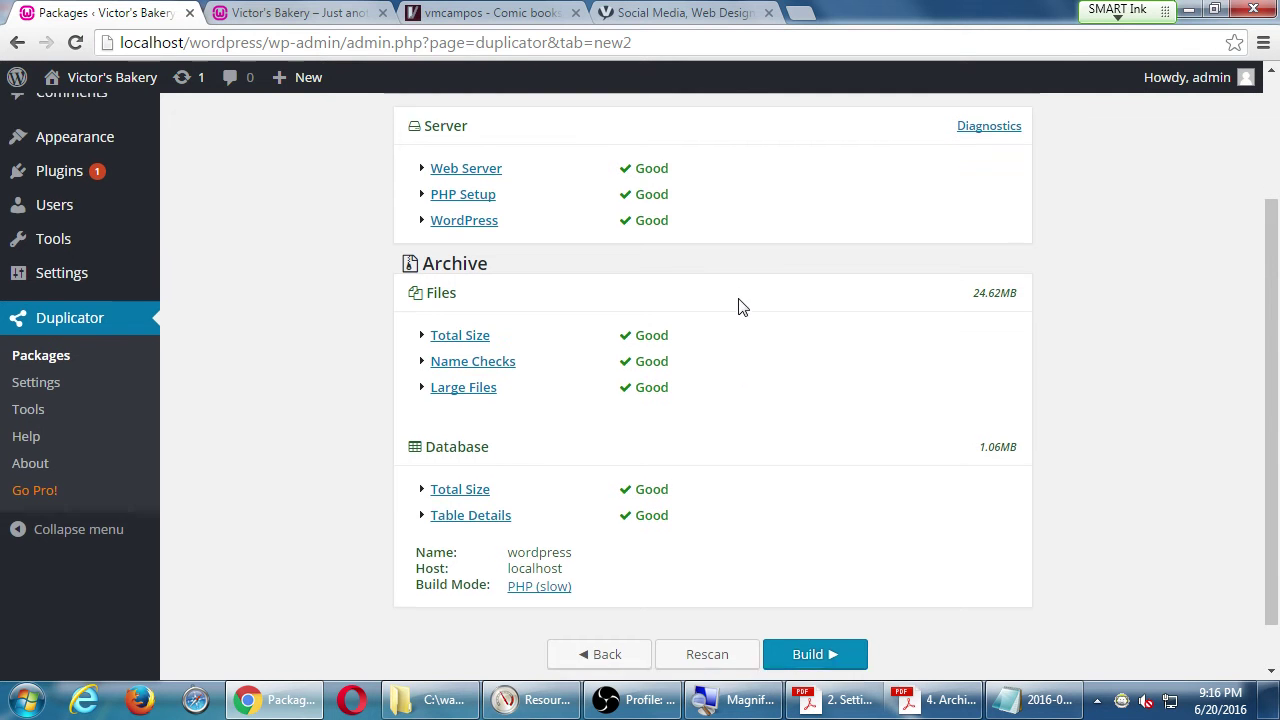
left_click(808, 605)
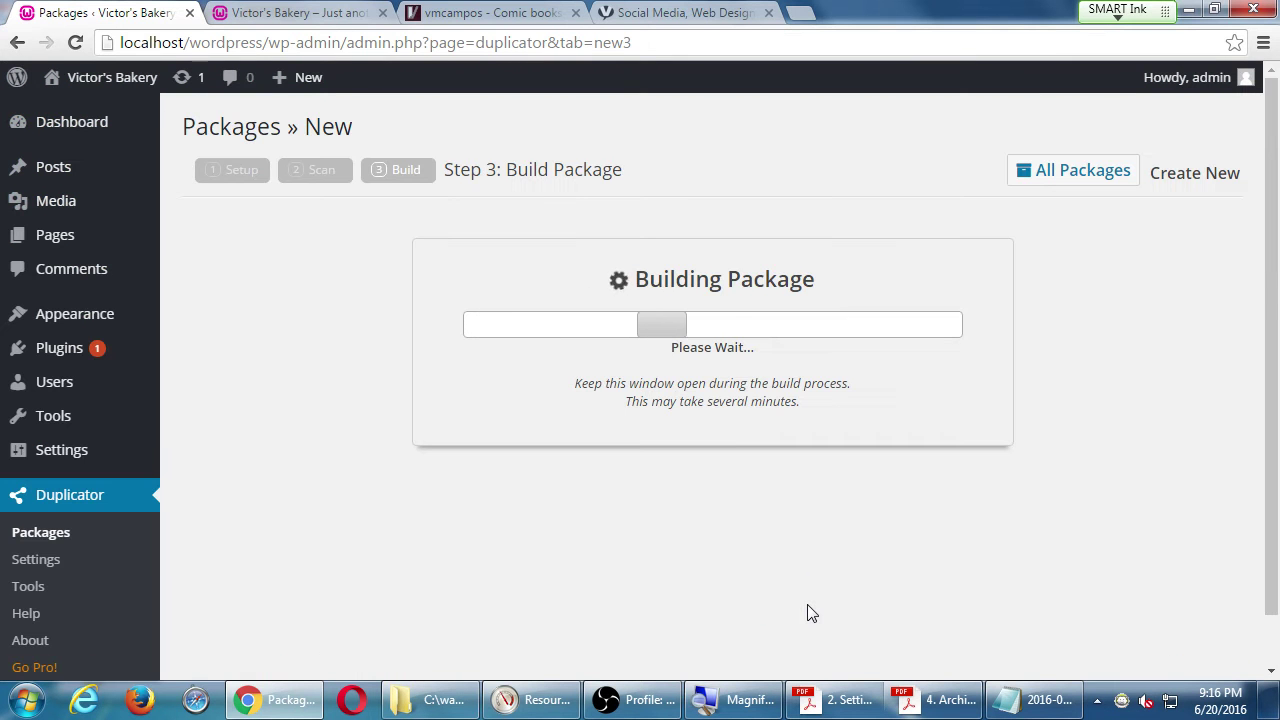
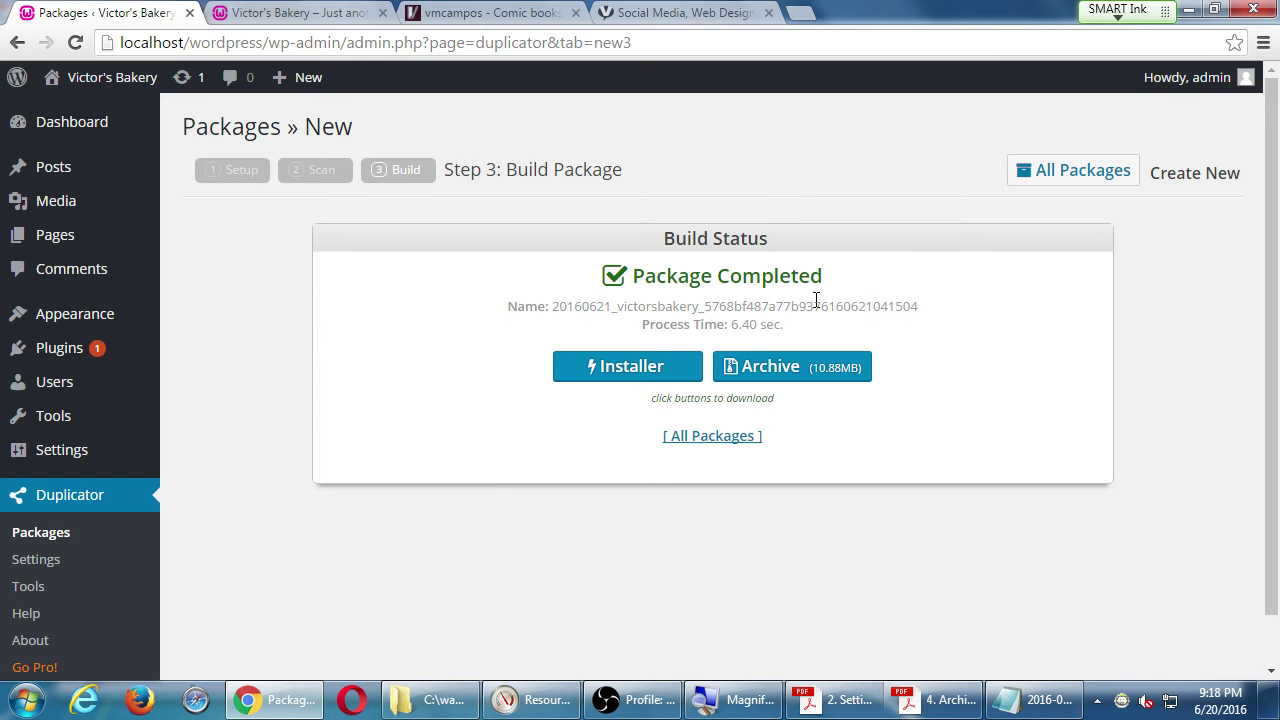
Consult the archiving handout for the download instructions, and download the package's Installer and Archive files
left_click(935, 702)
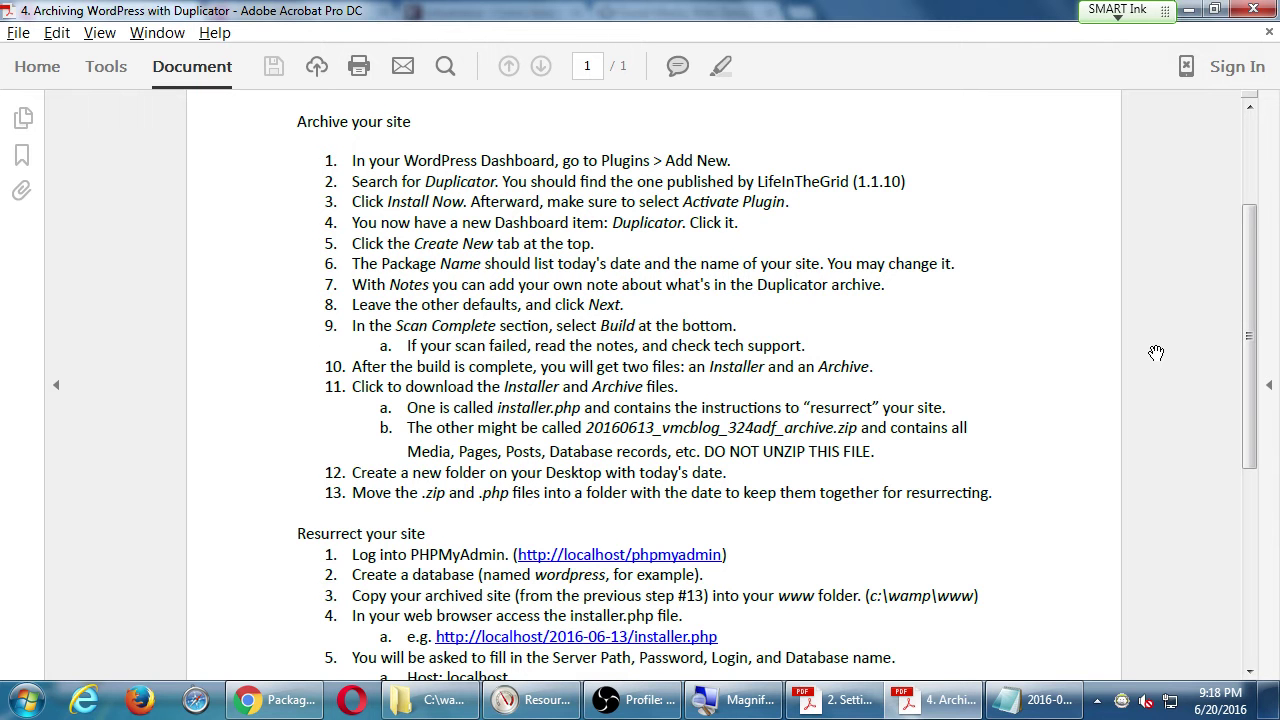
key("alt+Tab")
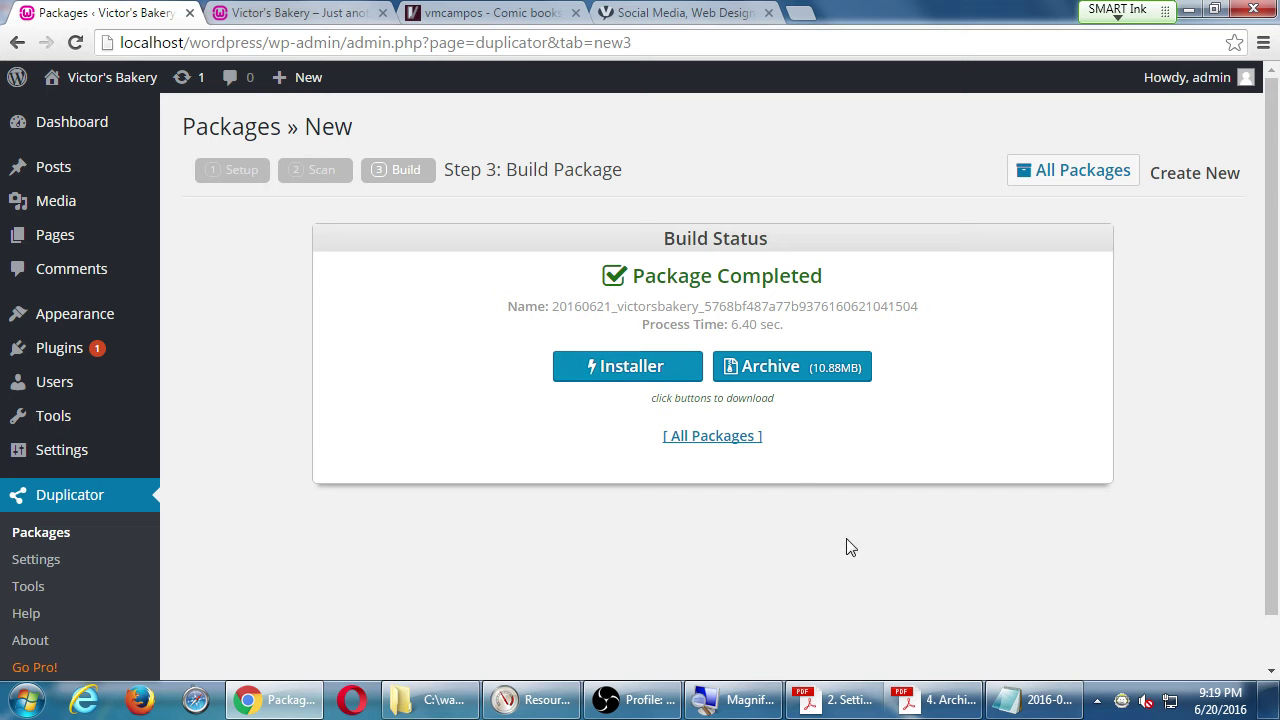
left_click(910, 703)
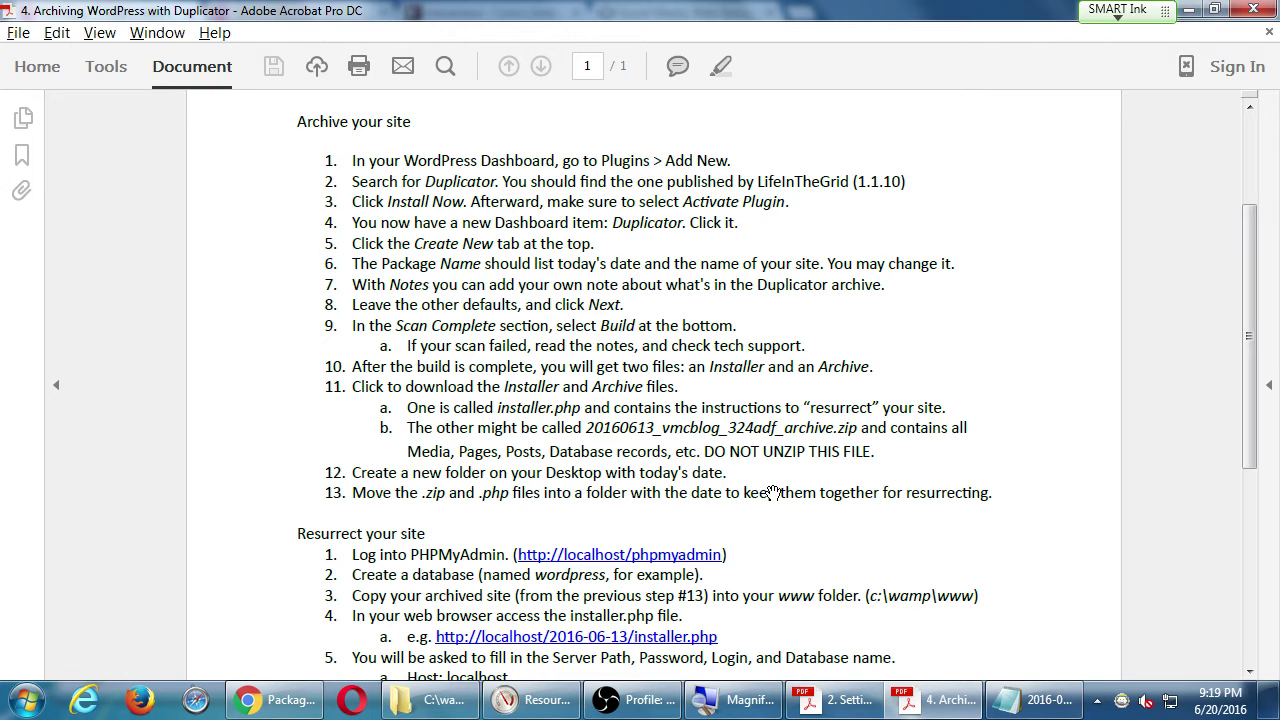
key("alt+Tab")
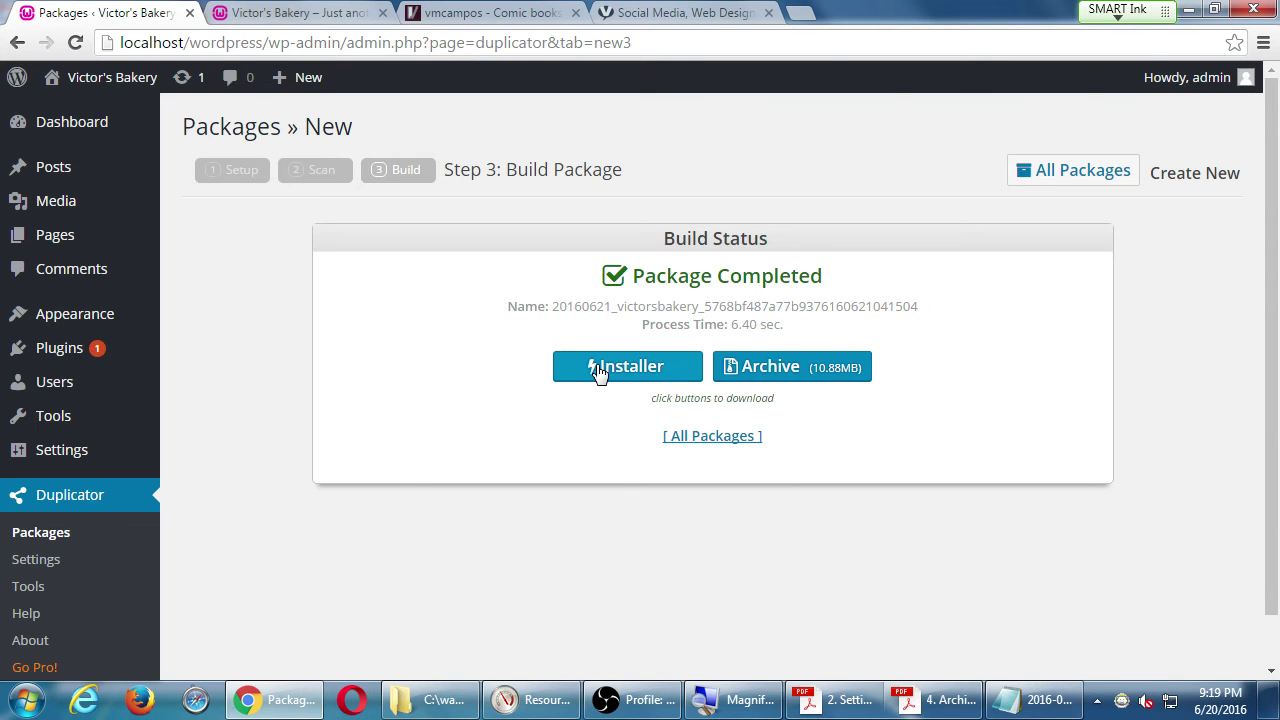
left_click(598, 370)
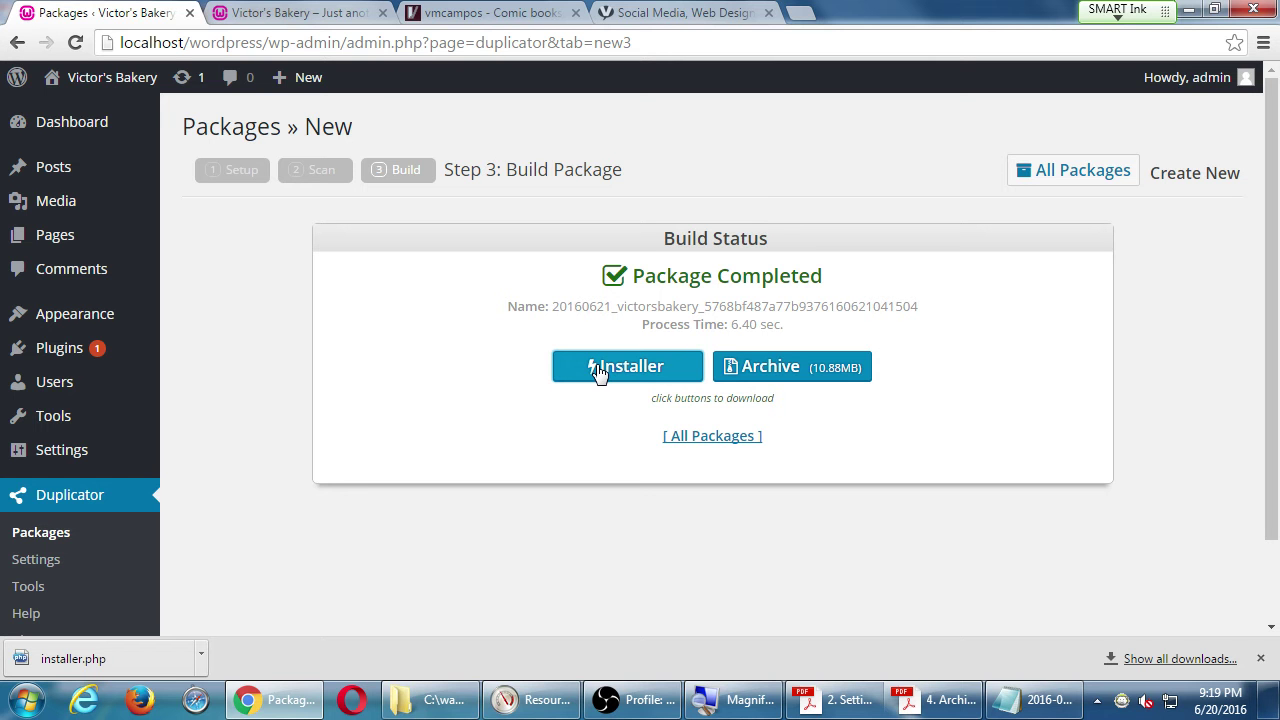
left_click(791, 370)
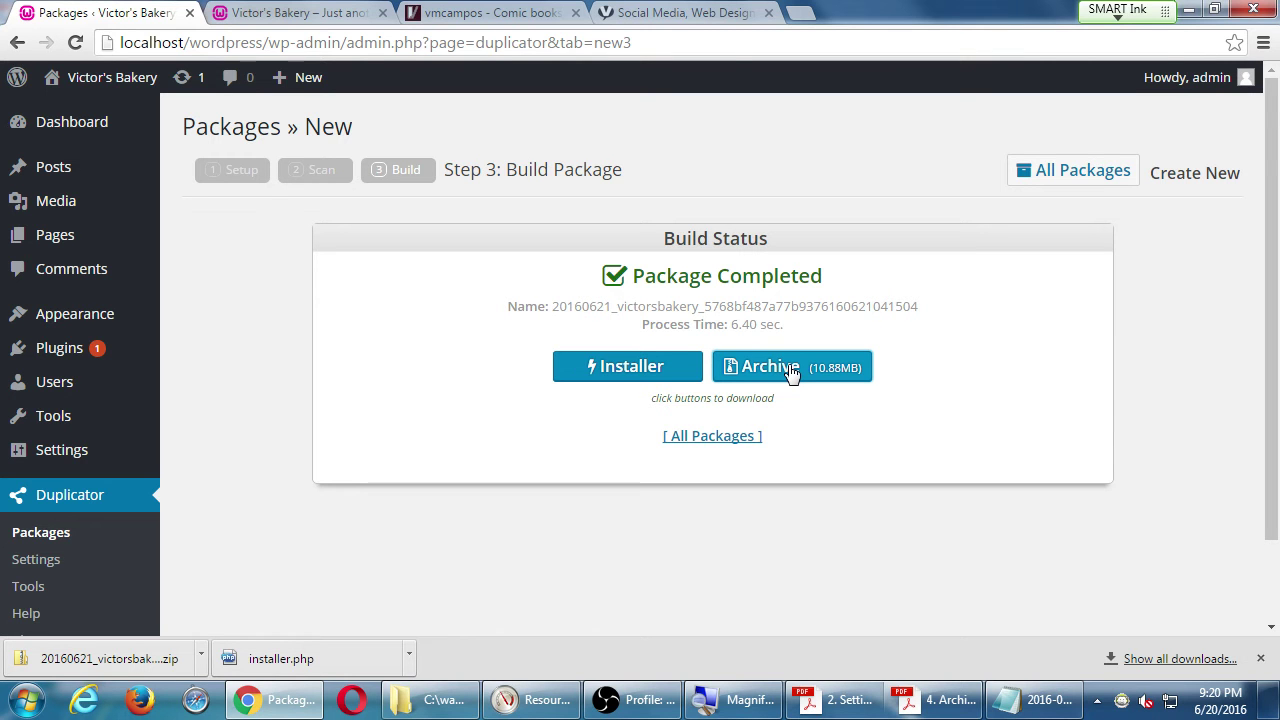
Look for the downloads on the desktop, and show the downloaded 20160621_victorsbakery zip file in its folder from the browser
key("super+d")
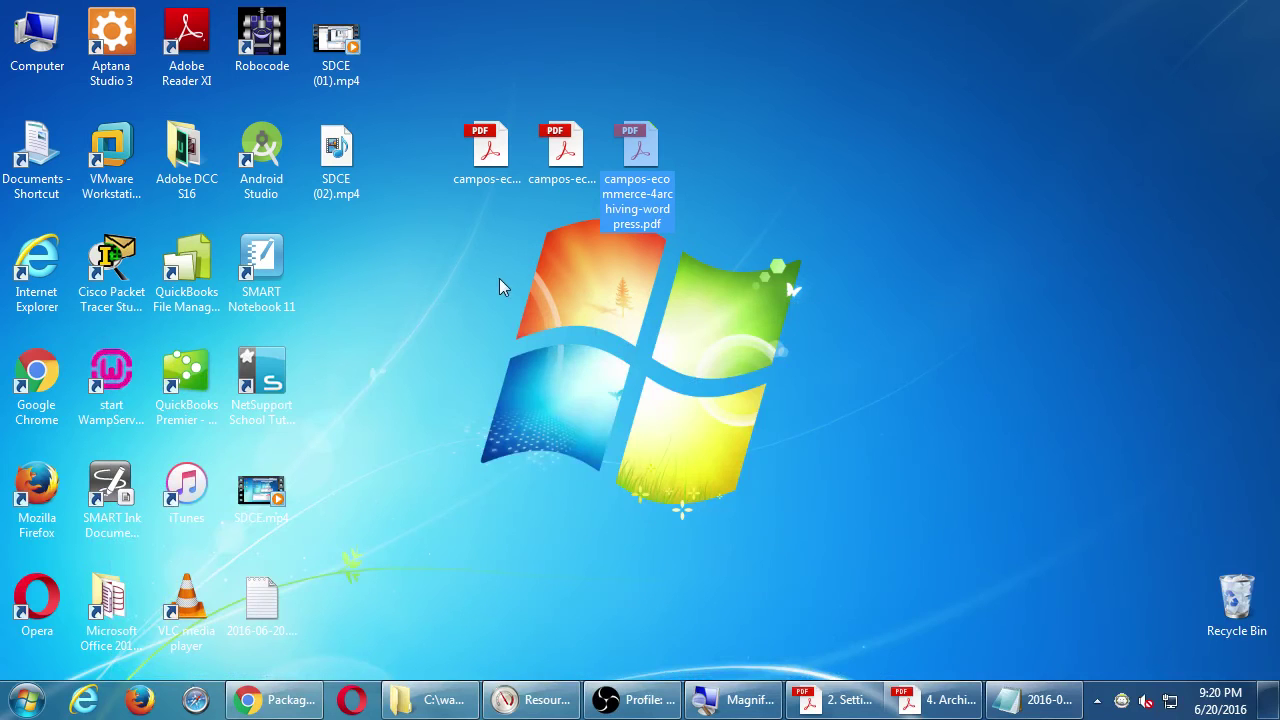
key("alt+Tab")
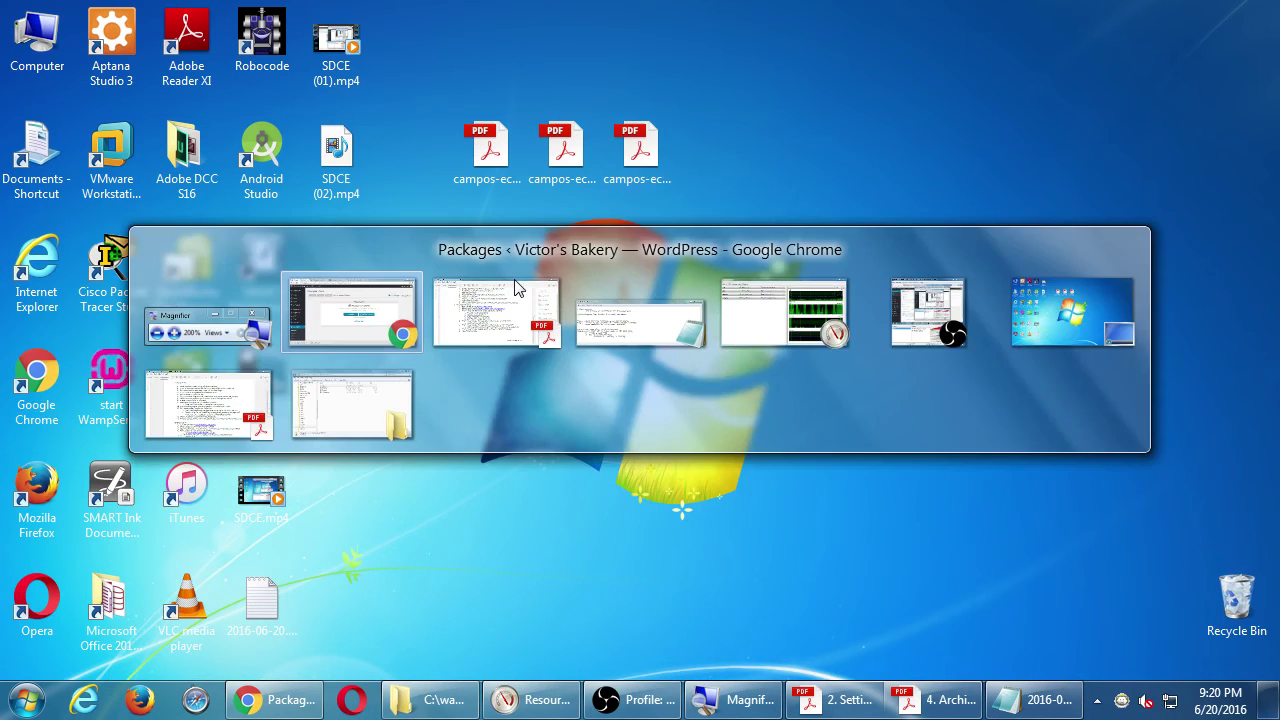
left_click(202, 658)
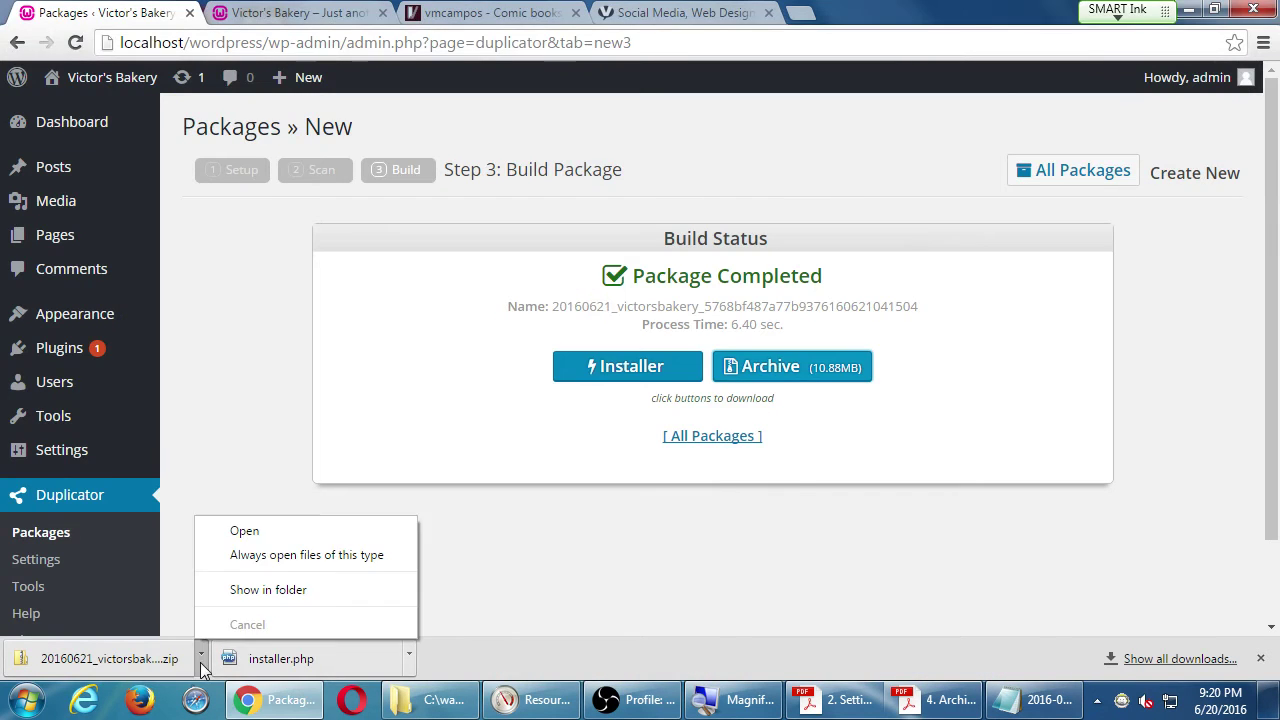
left_click(248, 593)
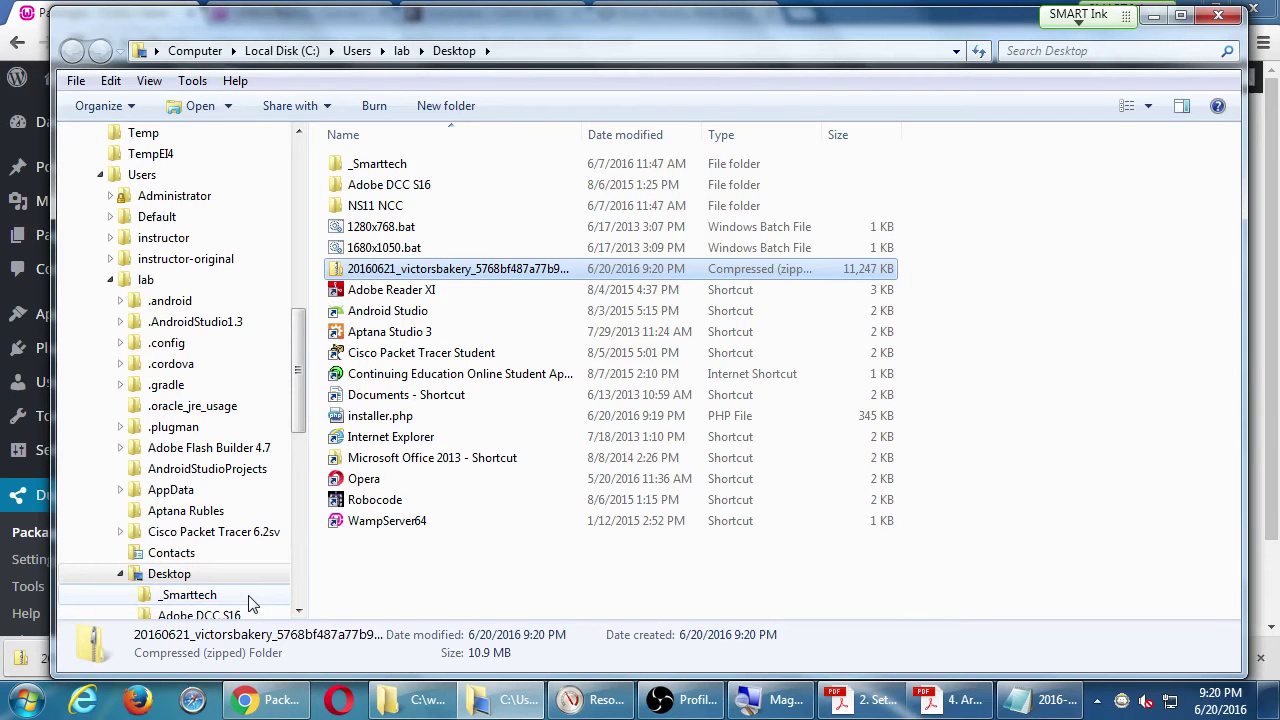
Compare the desktop with the Desktop folder window, reread the handout's download and folder instructions, and return to the folder
key("super+d")
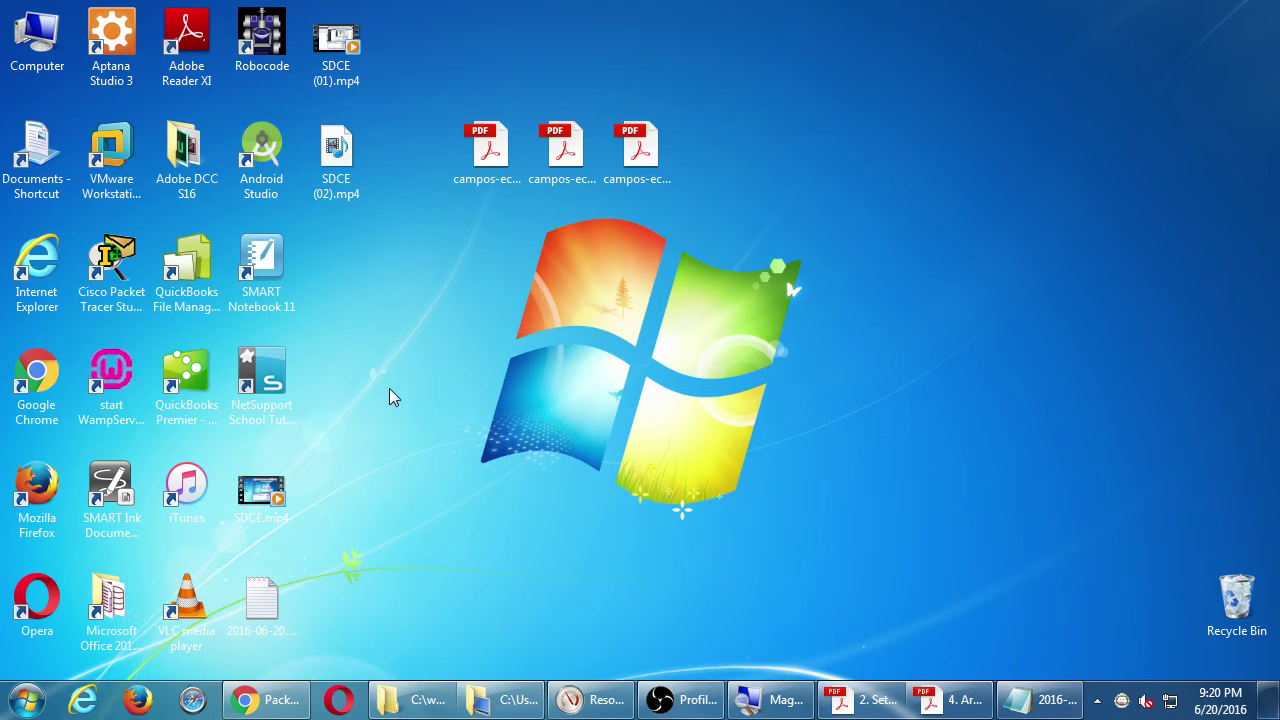
key("super+d")
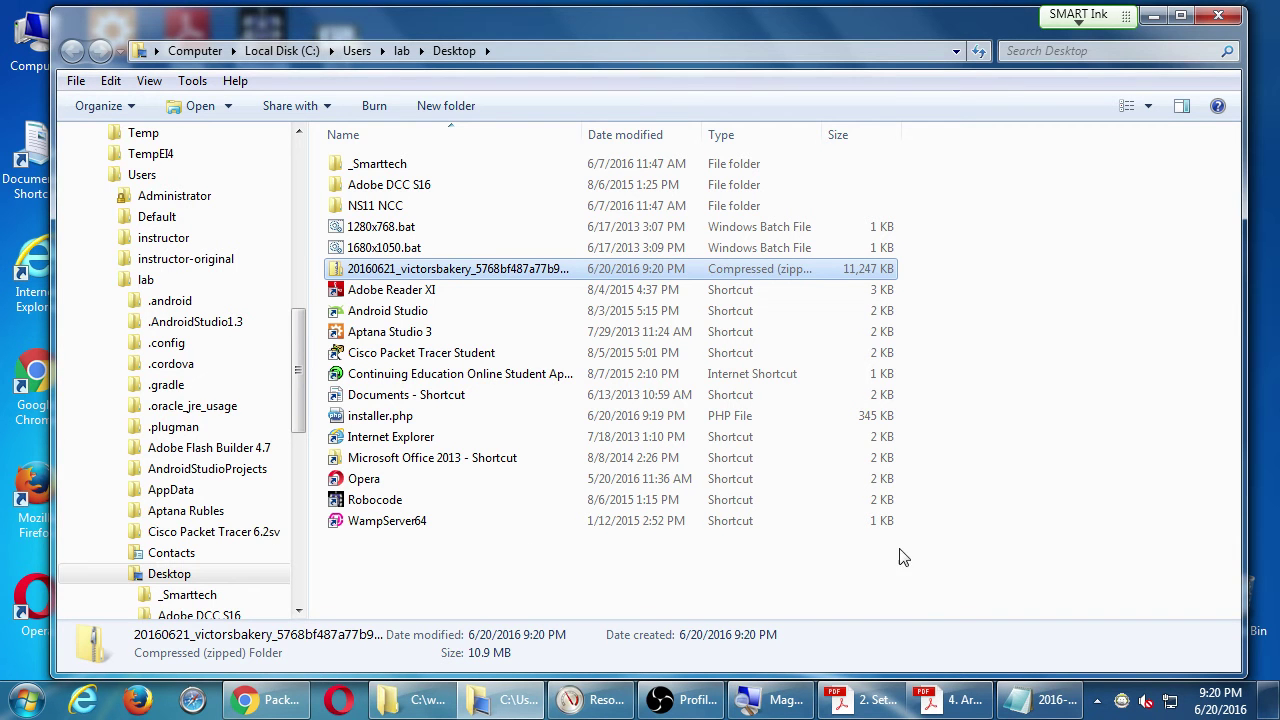
left_click(955, 699)
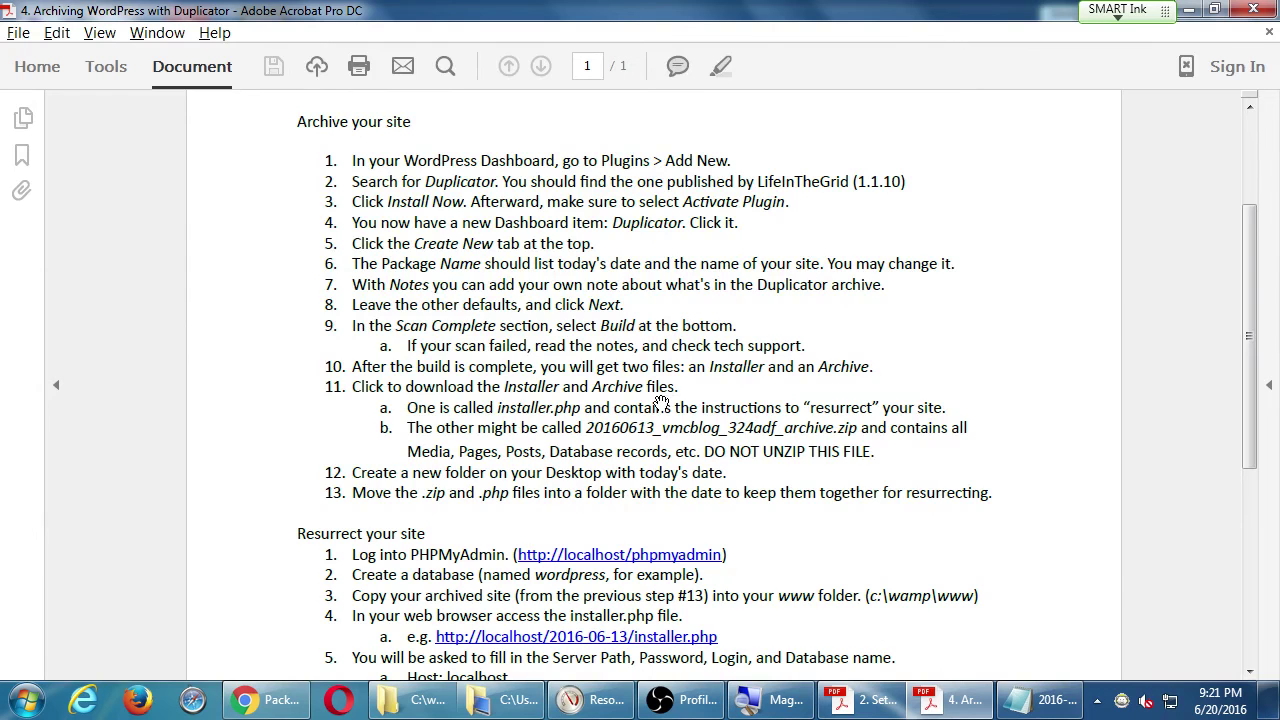
key("alt+Tab")
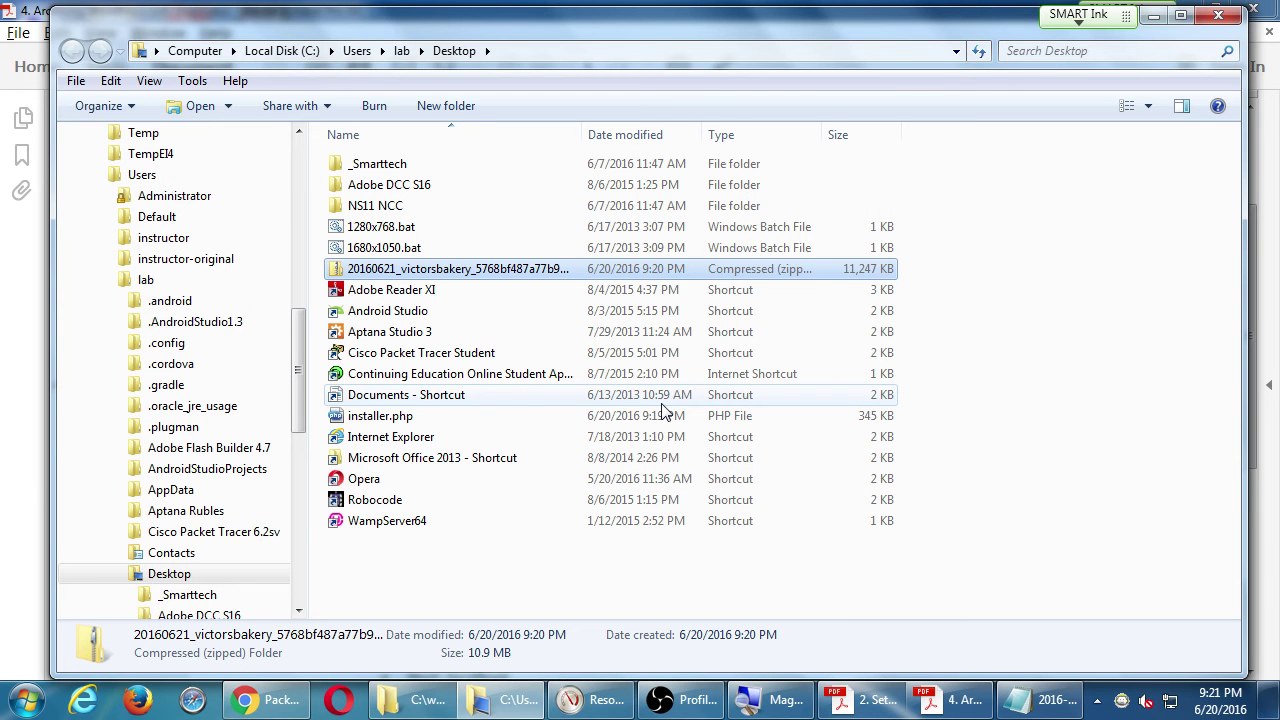
Widen the Name column in the Desktop folder to show the full file names, and return to that folder window
left_click_drag(582, 134, 804, 120)
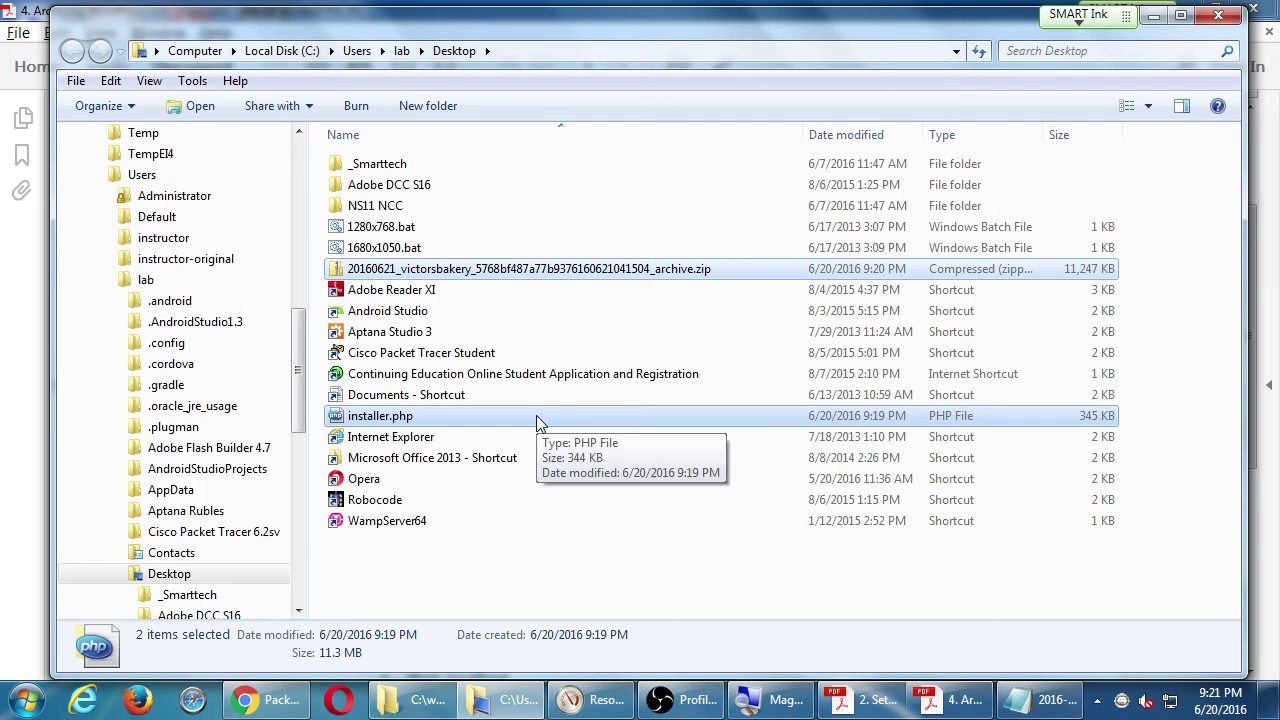
key("alt+Tab")
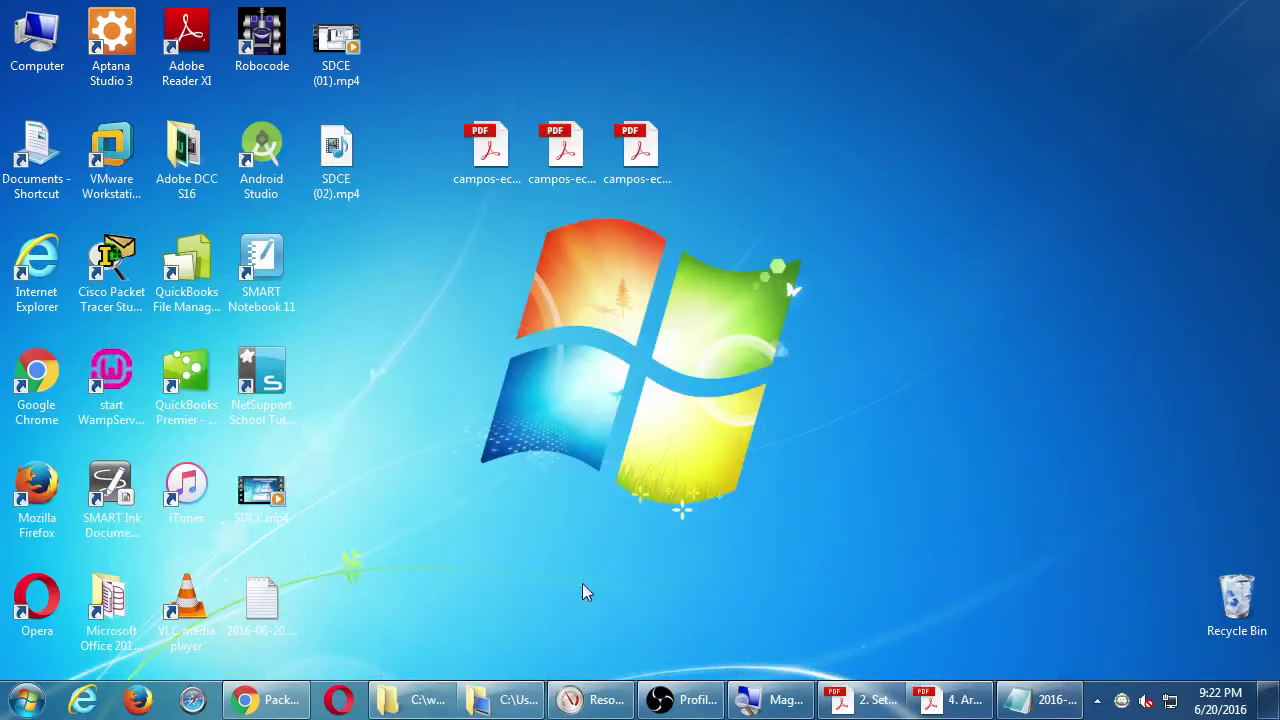
left_click(496, 700)
Create a new folder named 2016-06-20 in the Desktop folder
left_click(473, 578)
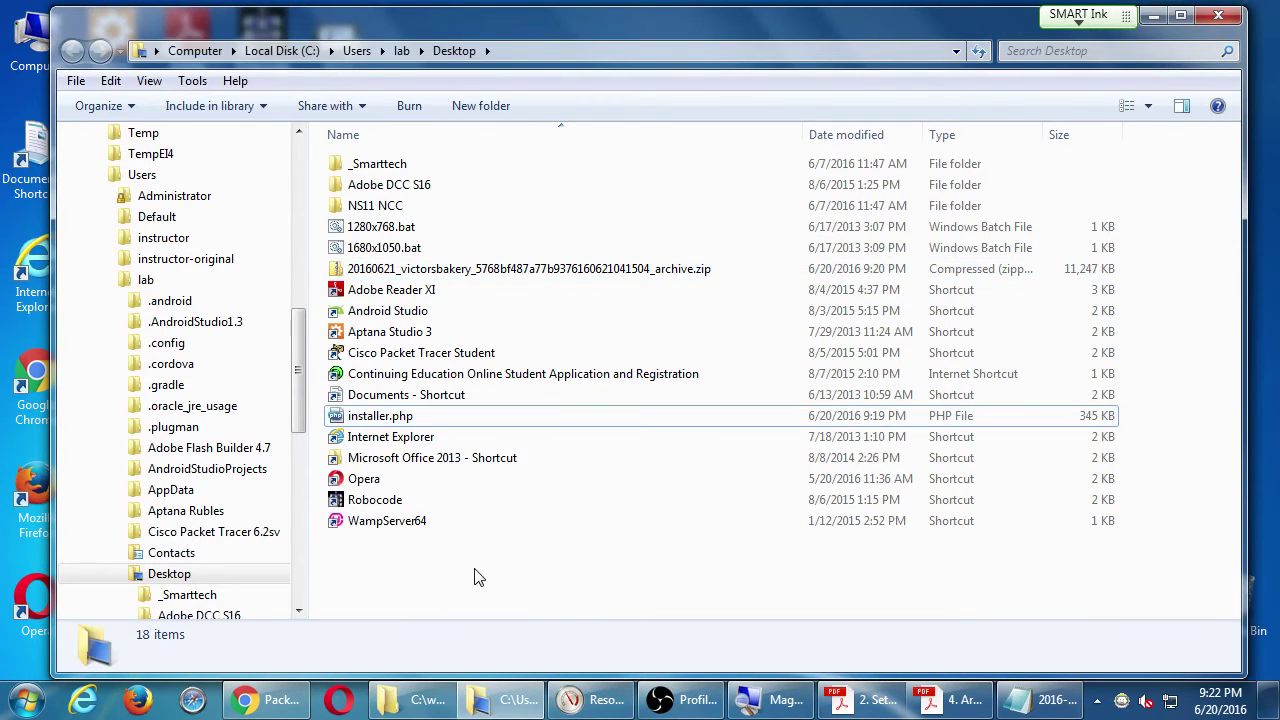
right_click(463, 580)
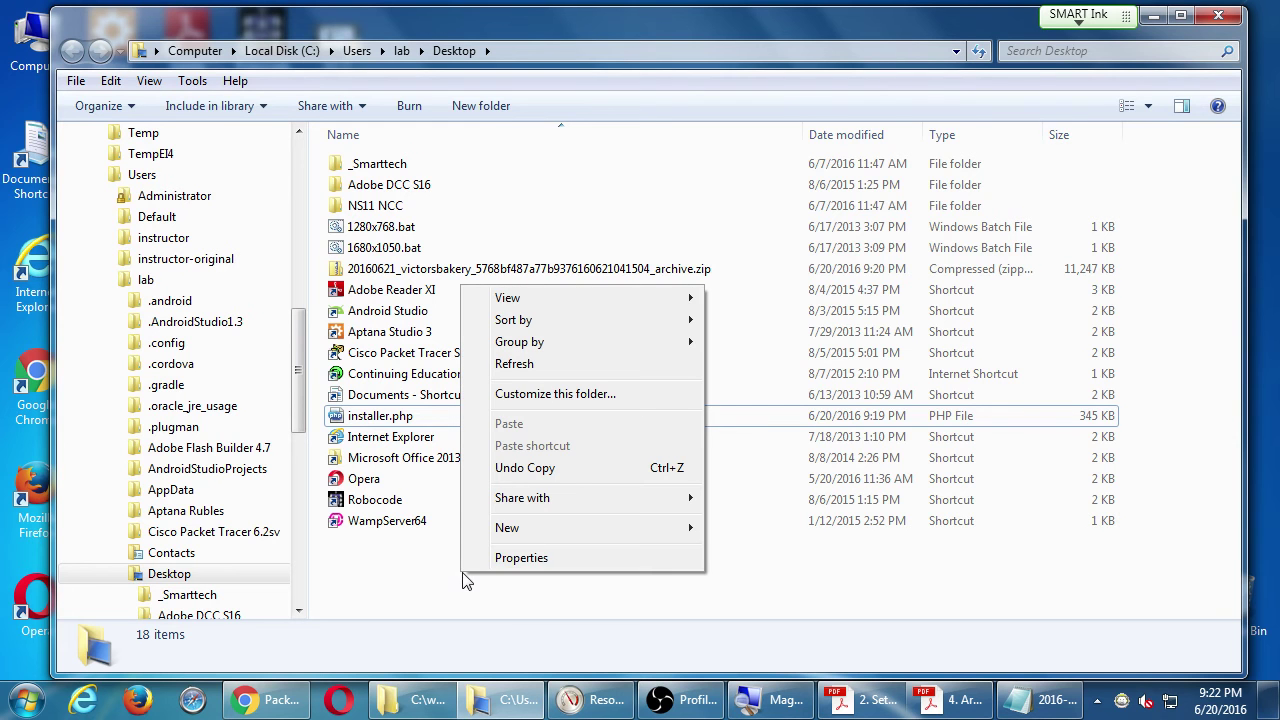
mouse_move(606, 538)
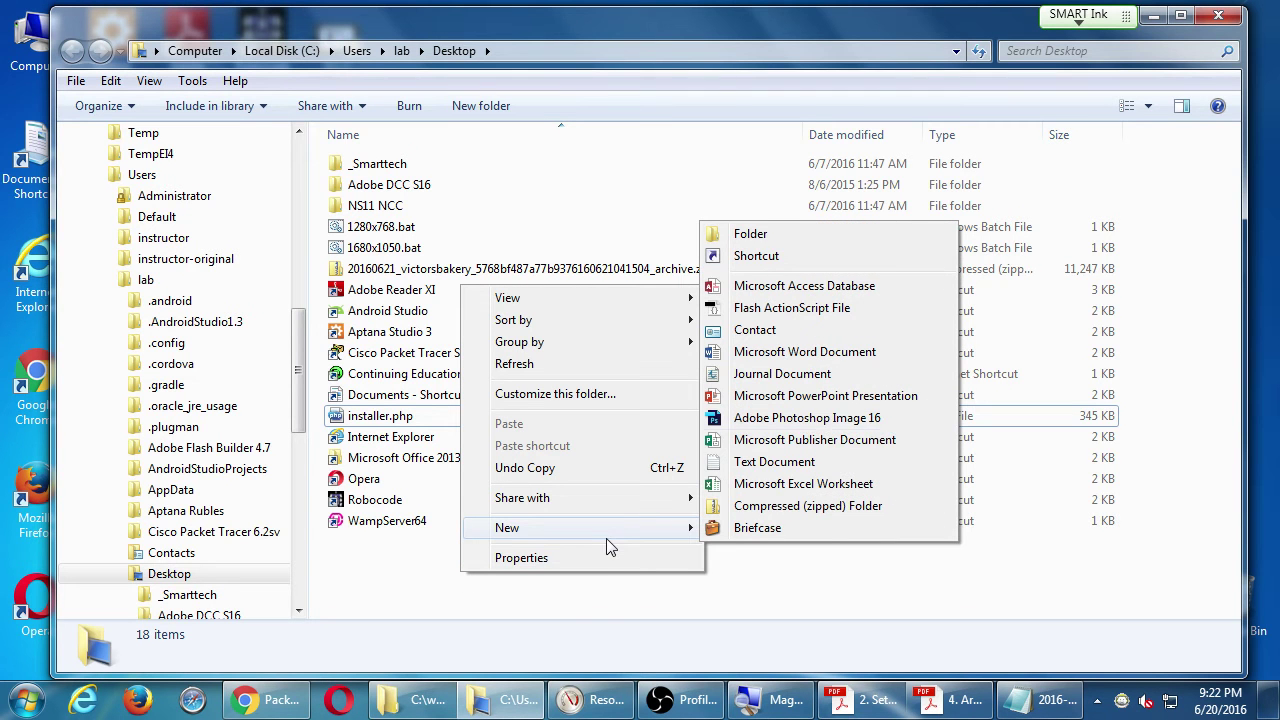
left_click(794, 236)
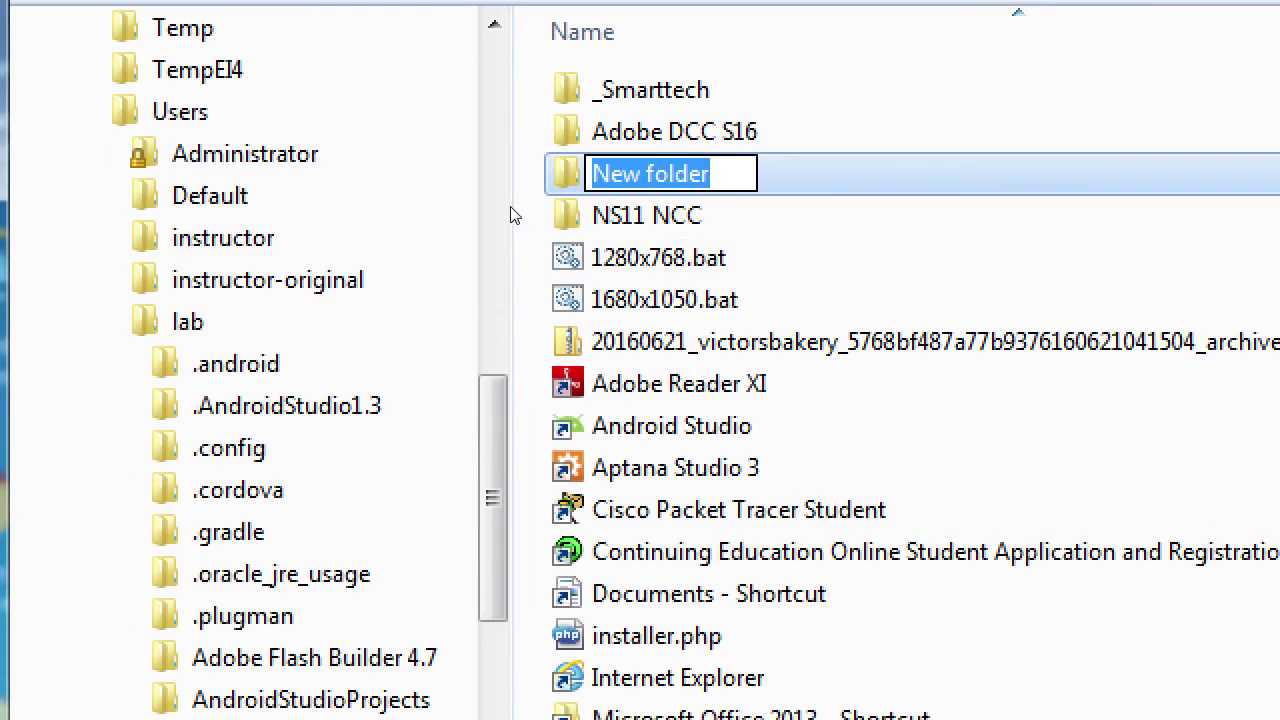
type("2016-")
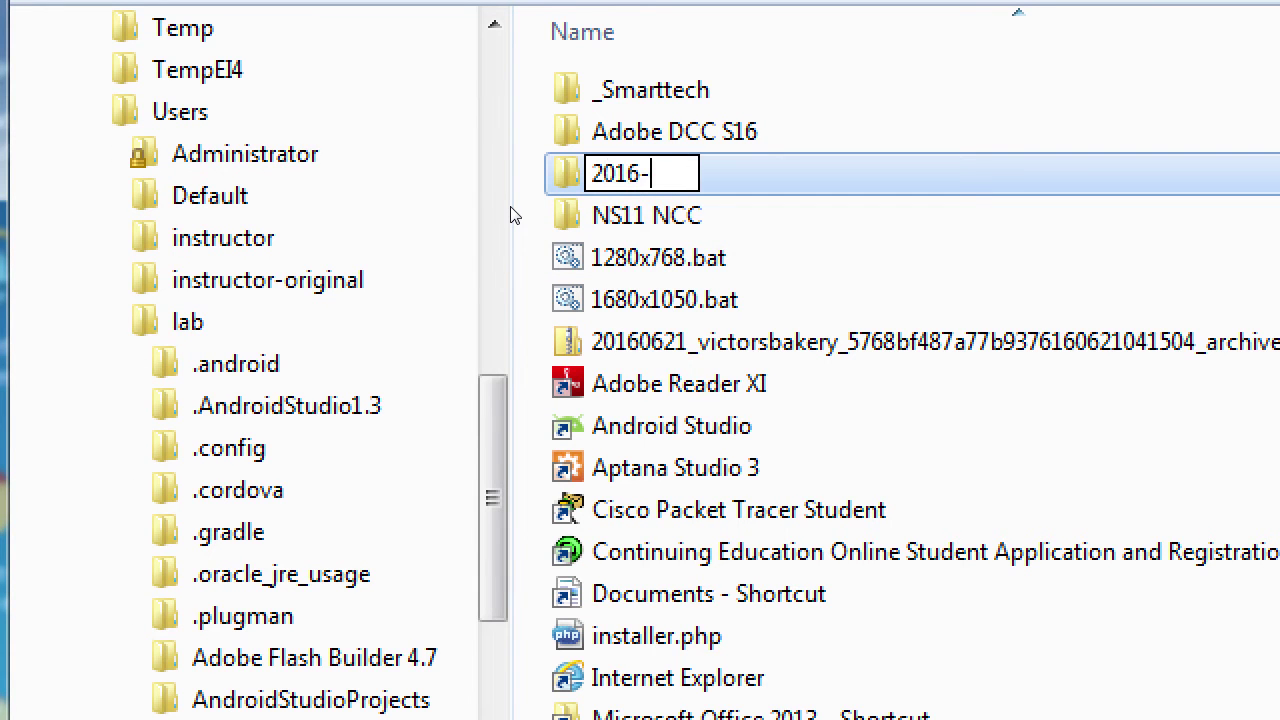
type("06-20")
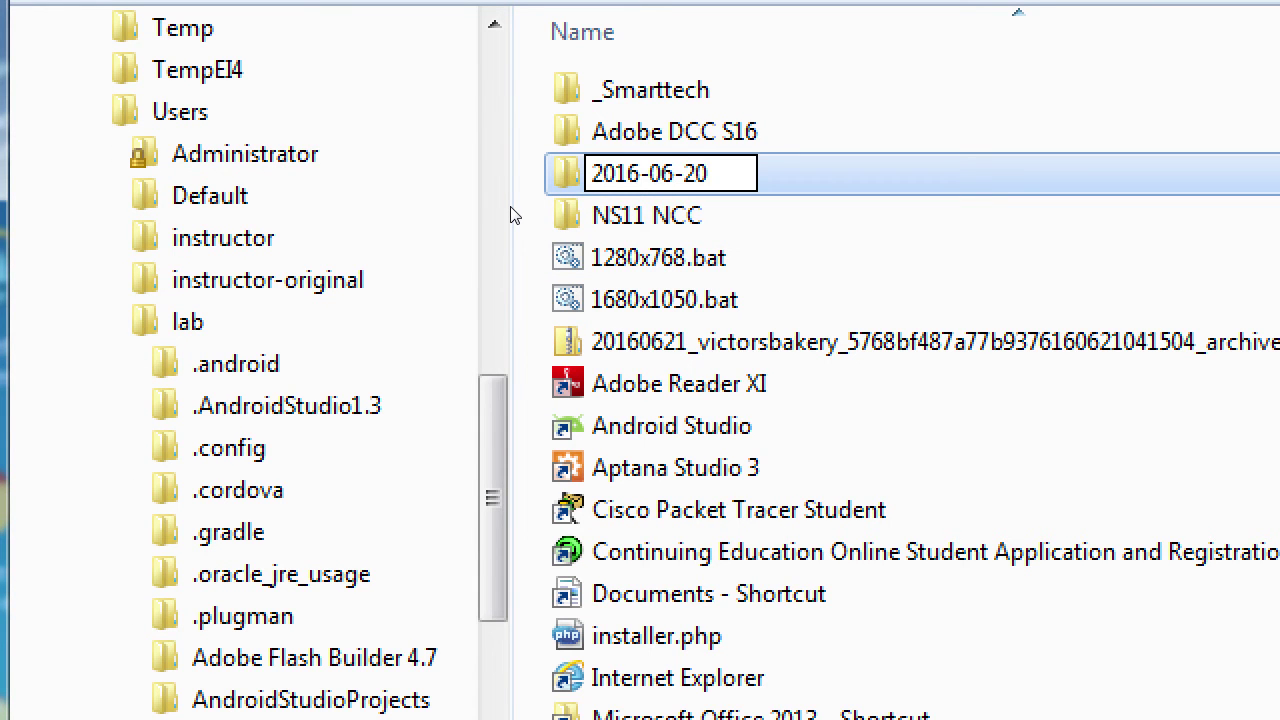
key("Return")
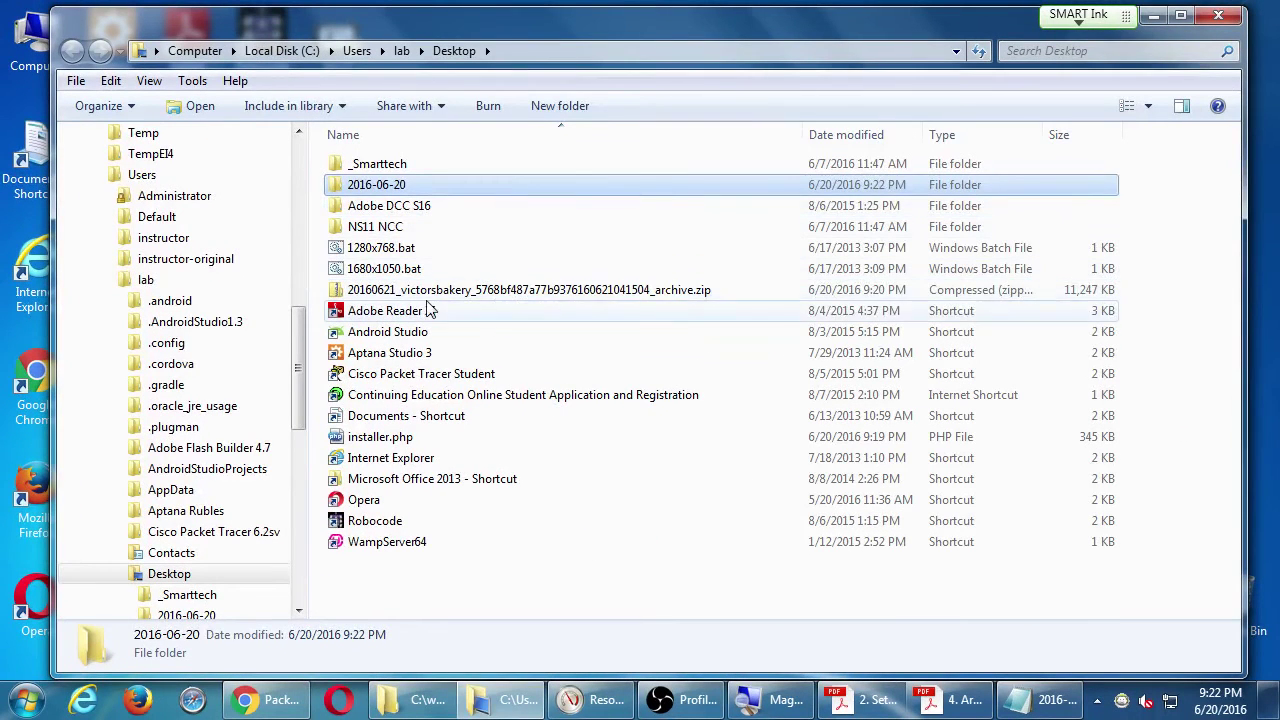
Move the 20160621_victorsbakery archive zip and installer.php into the 2016-06-20 folder, and select that folder
left_click(430, 306)
left_click(432, 295)
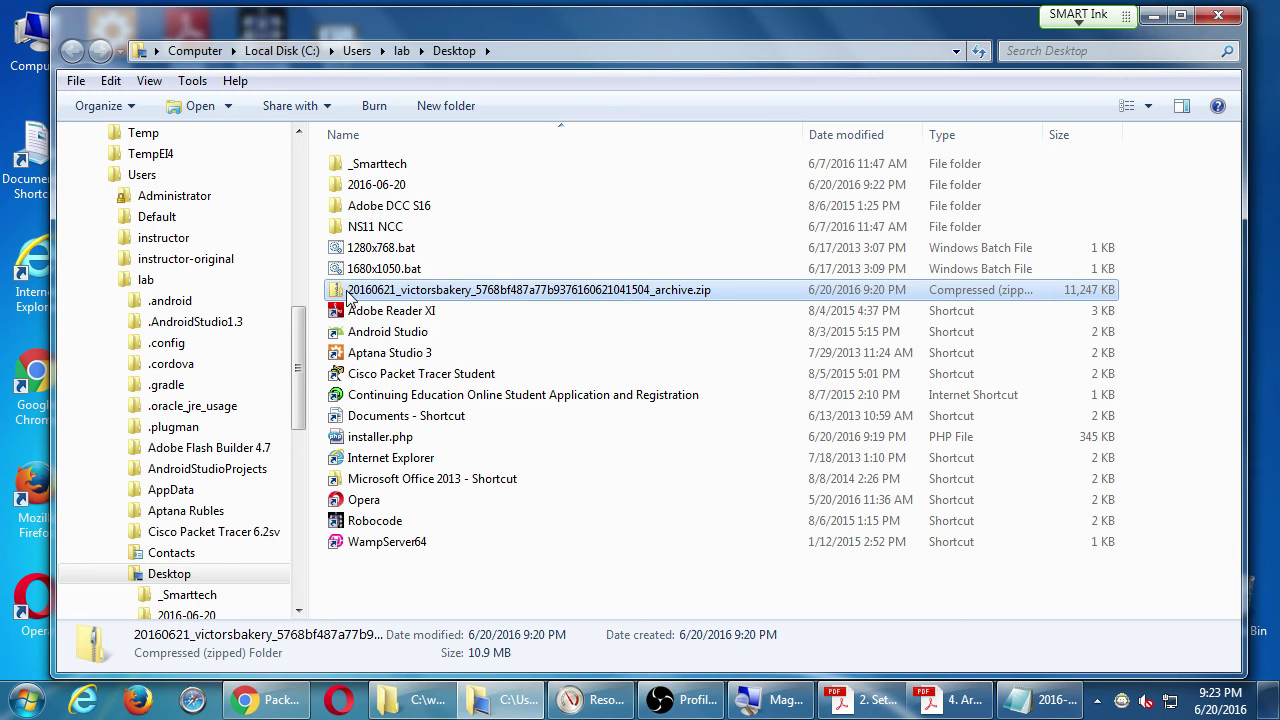
left_click_drag(350, 296, 372, 188)
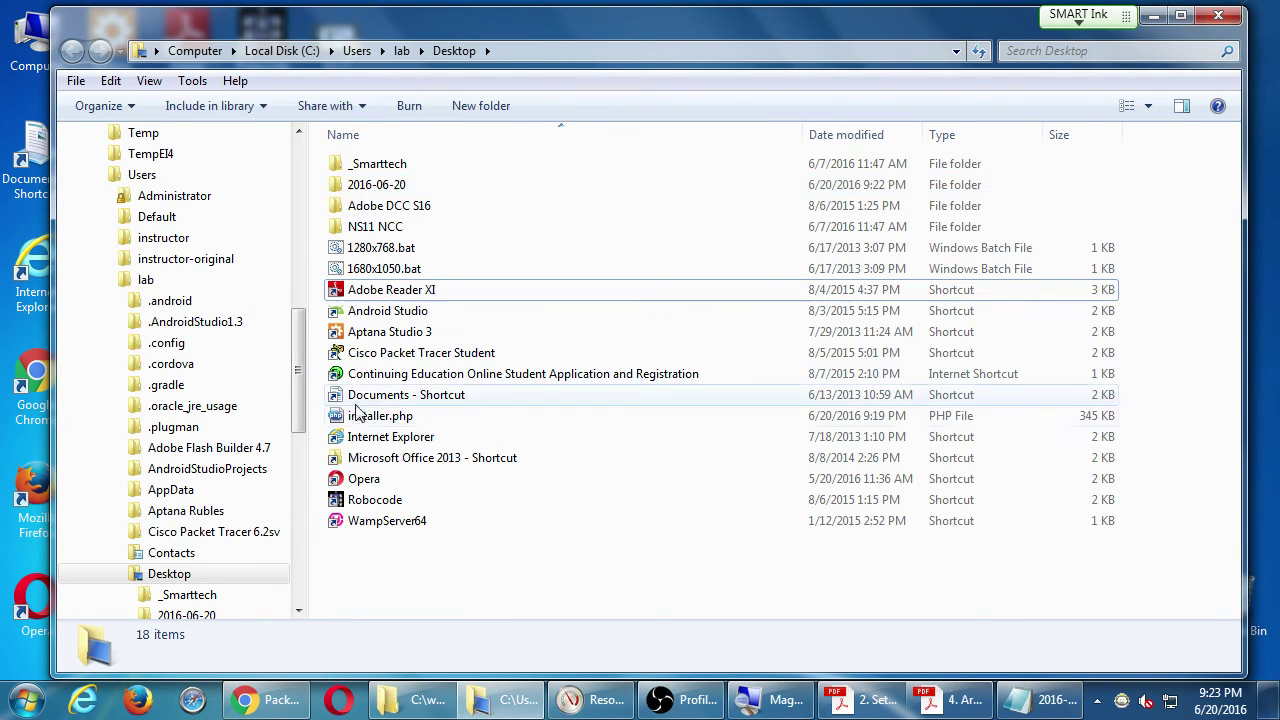
left_click_drag(362, 420, 379, 192)
left_click(385, 189)
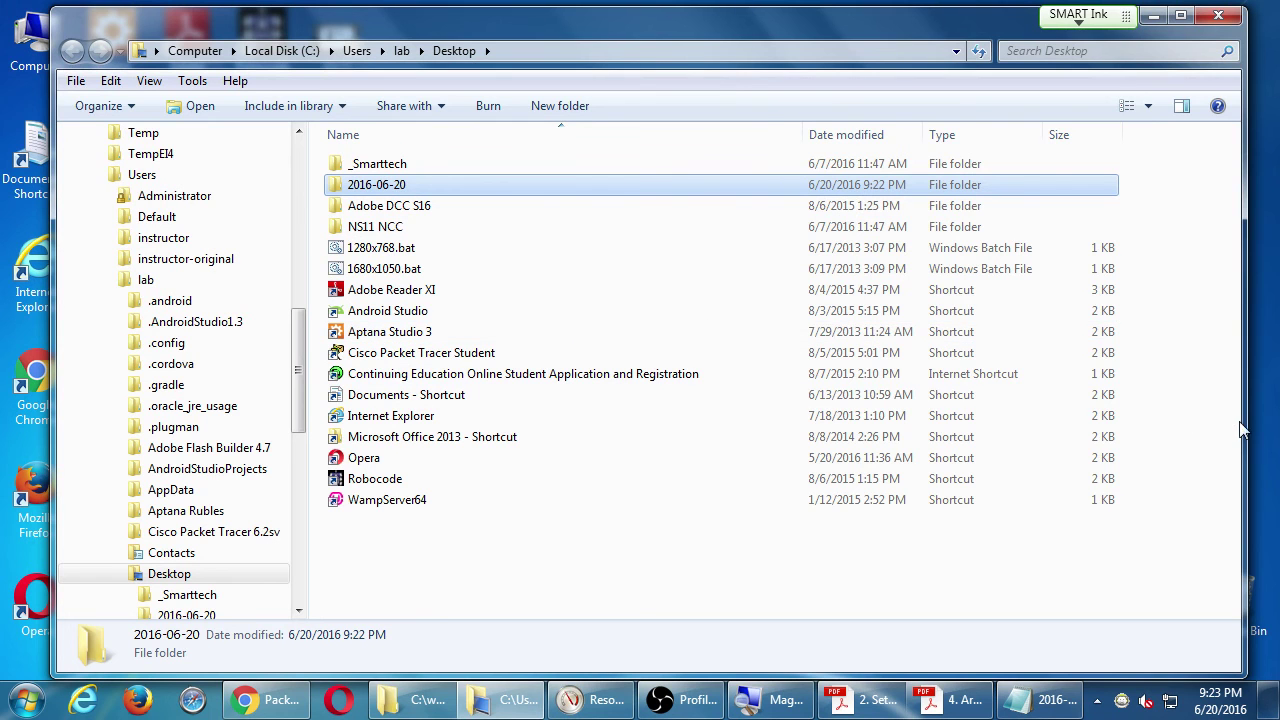
Narrow the Desktop folder window, open the Corsair32Gb (F:) drive beside it, and copy the 2016-06-20 folder onto the drive
left_click_drag(1244, 421, 777, 441)
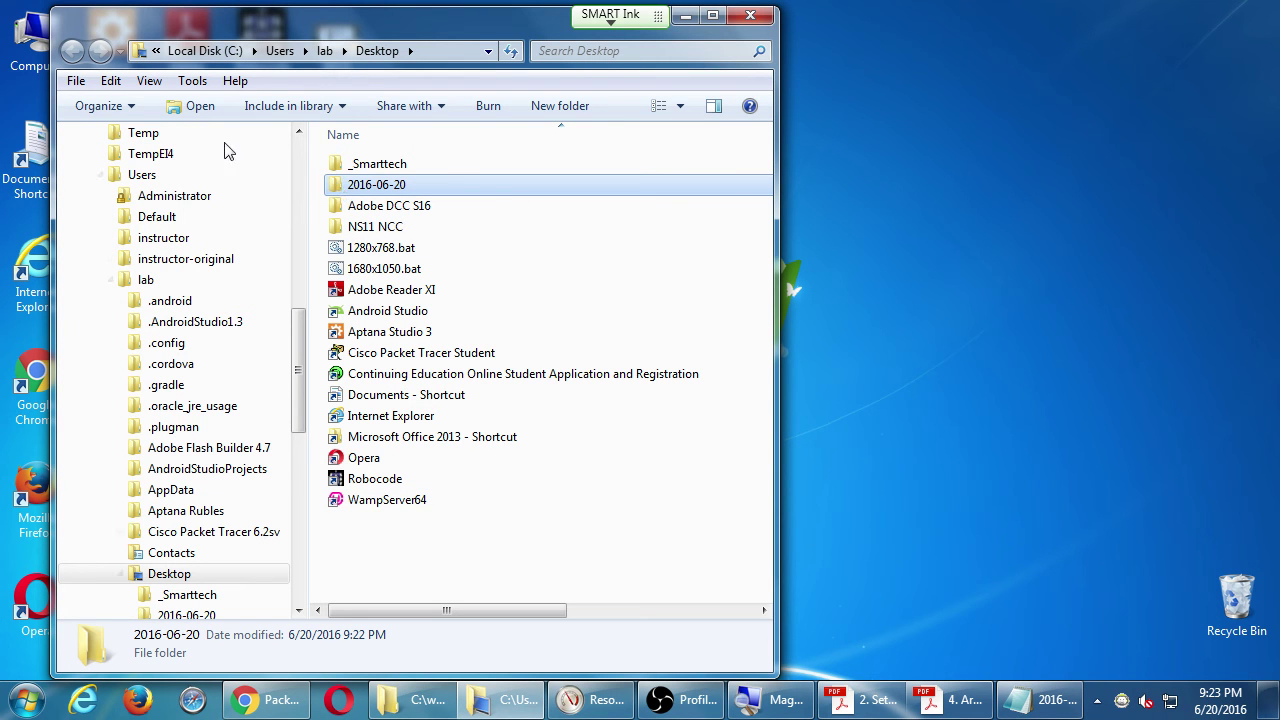
double_click(40, 52)
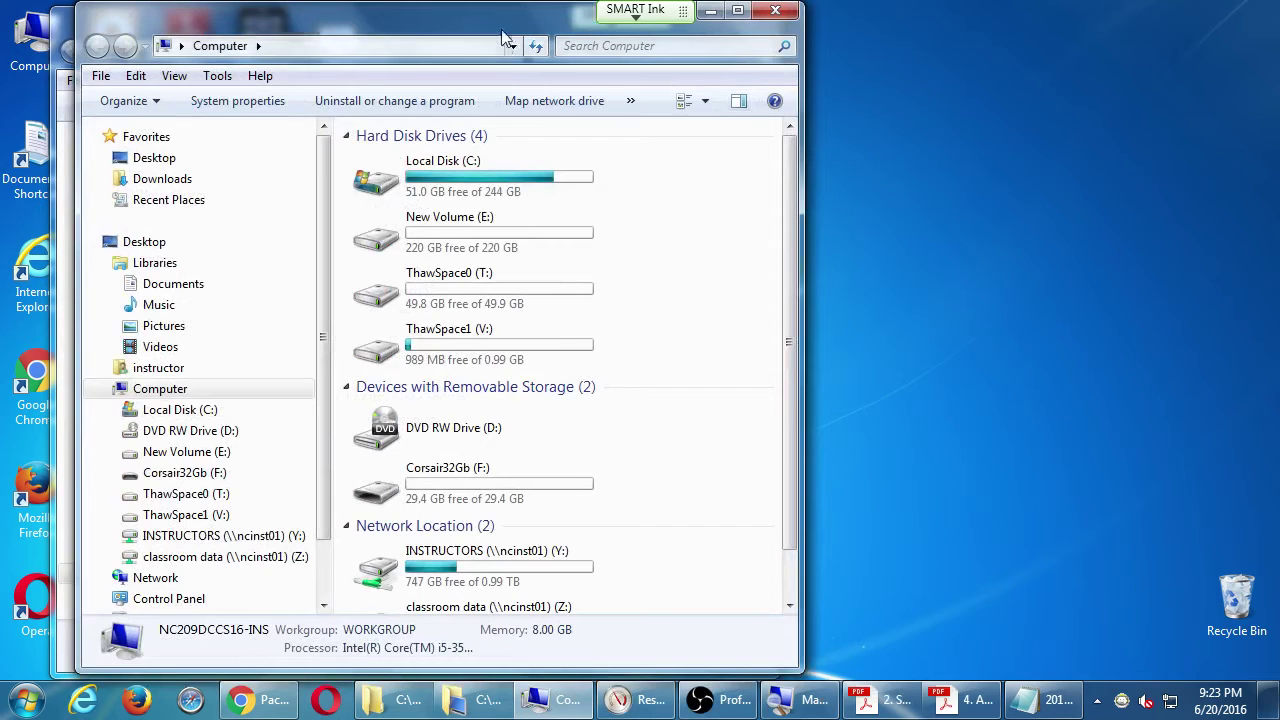
left_click_drag(465, 33, 1168, 38)
double_click(1112, 488)
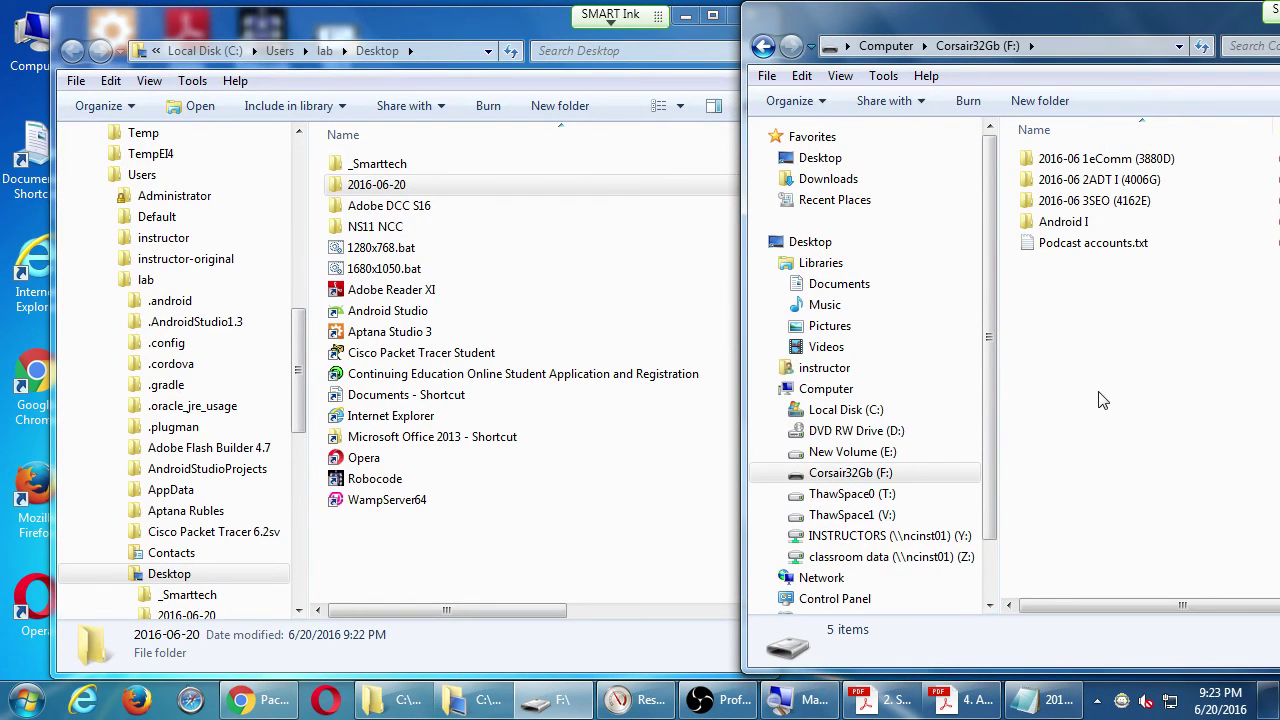
left_click_drag(376, 184, 1088, 355)
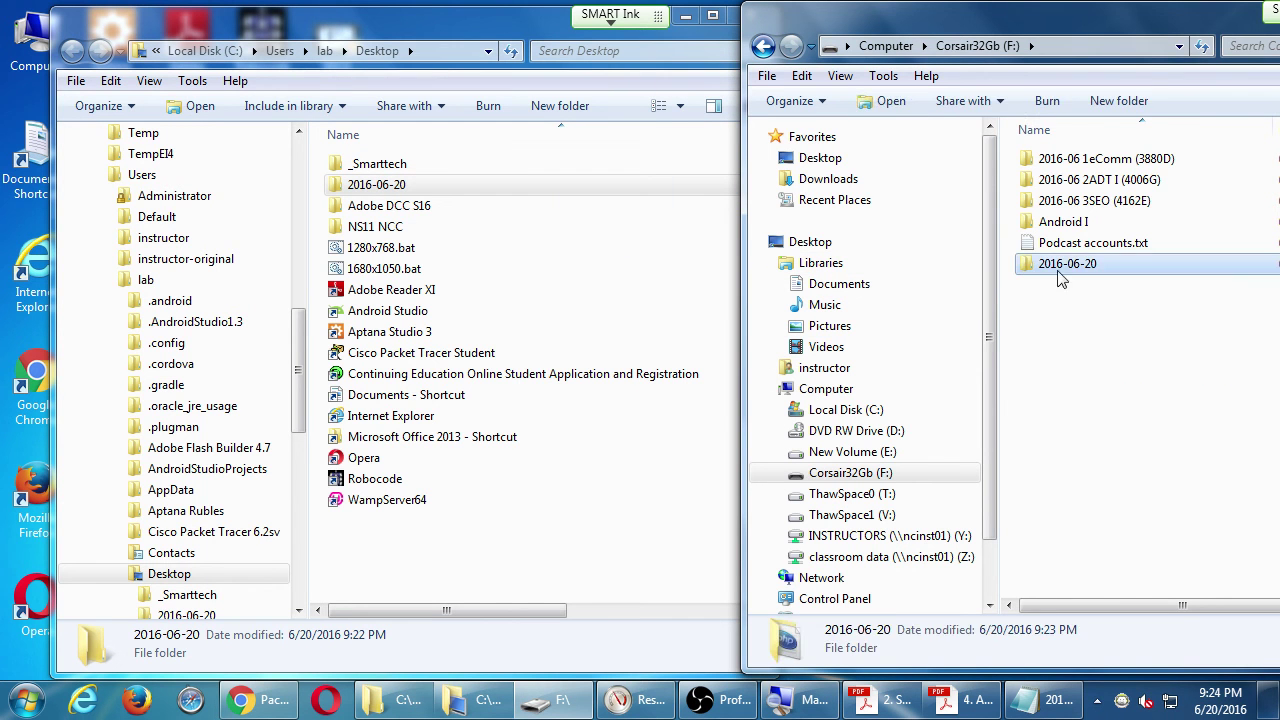
Copy the 2016-06-20 folder into the WordPress I class folder on the classroom data (Z:) network drive
left_click(888, 46)
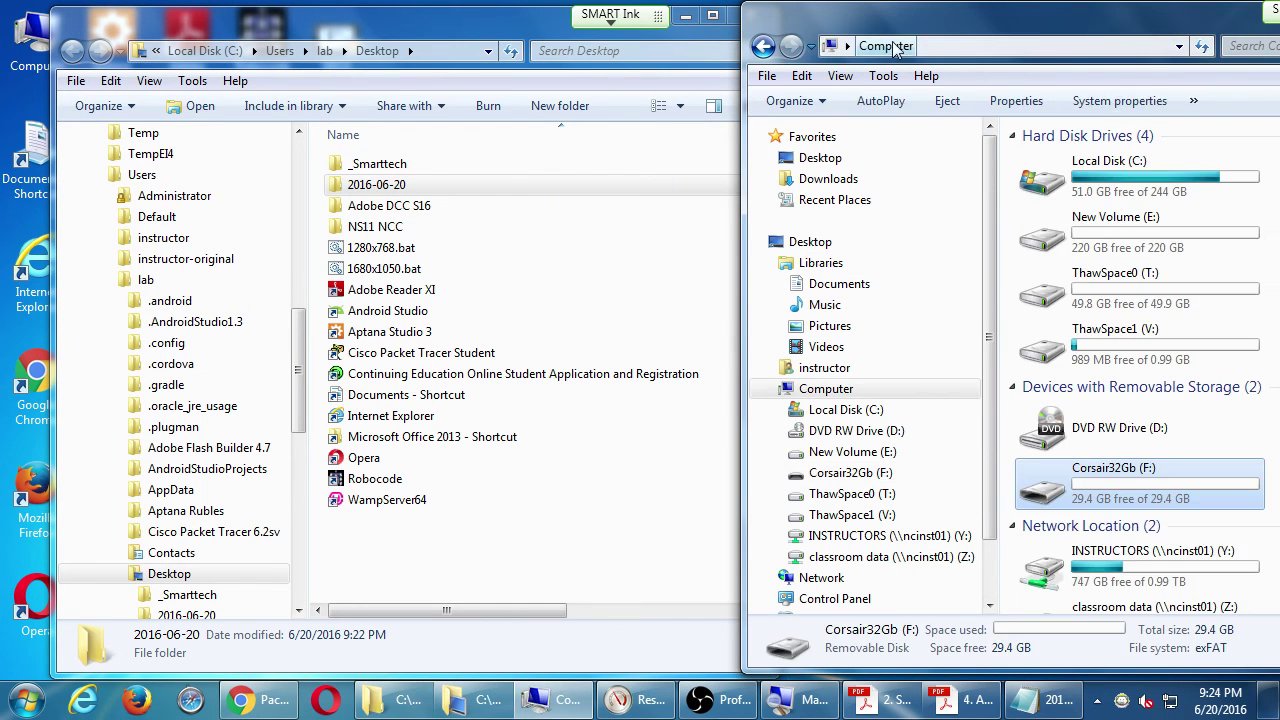
left_click(1142, 558)
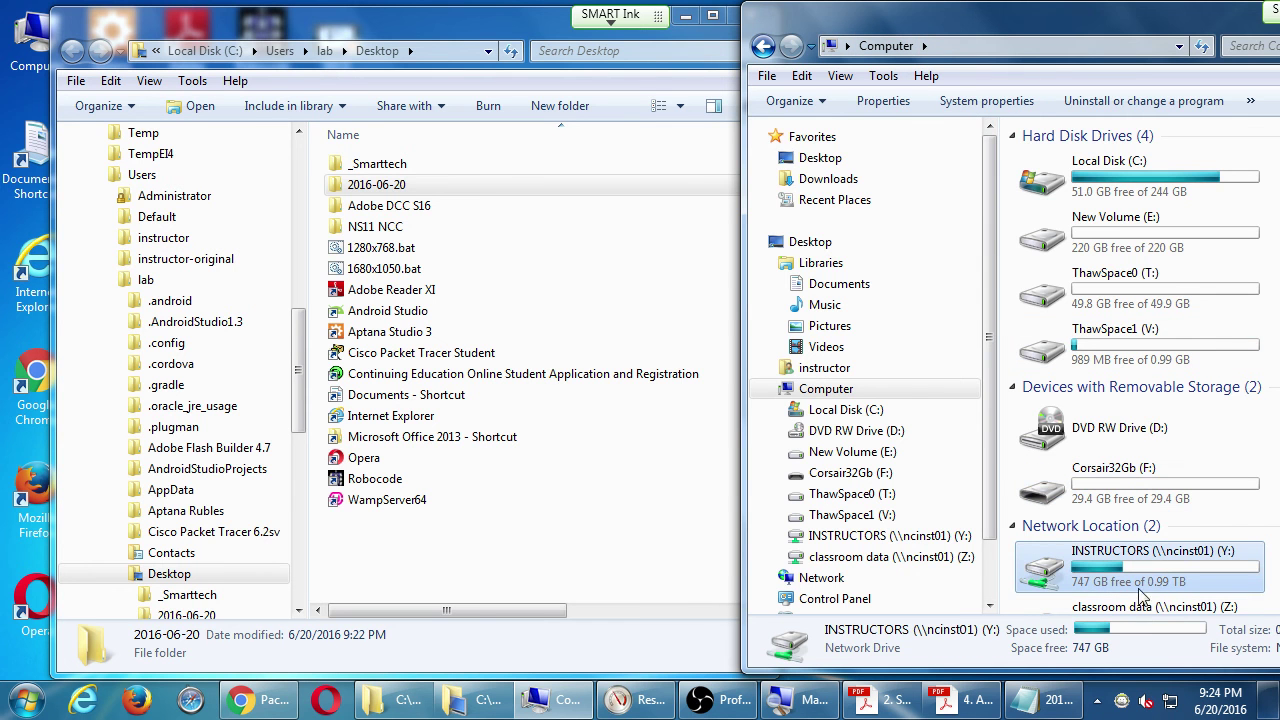
double_click(1146, 607)
left_click(1100, 347)
key("c")
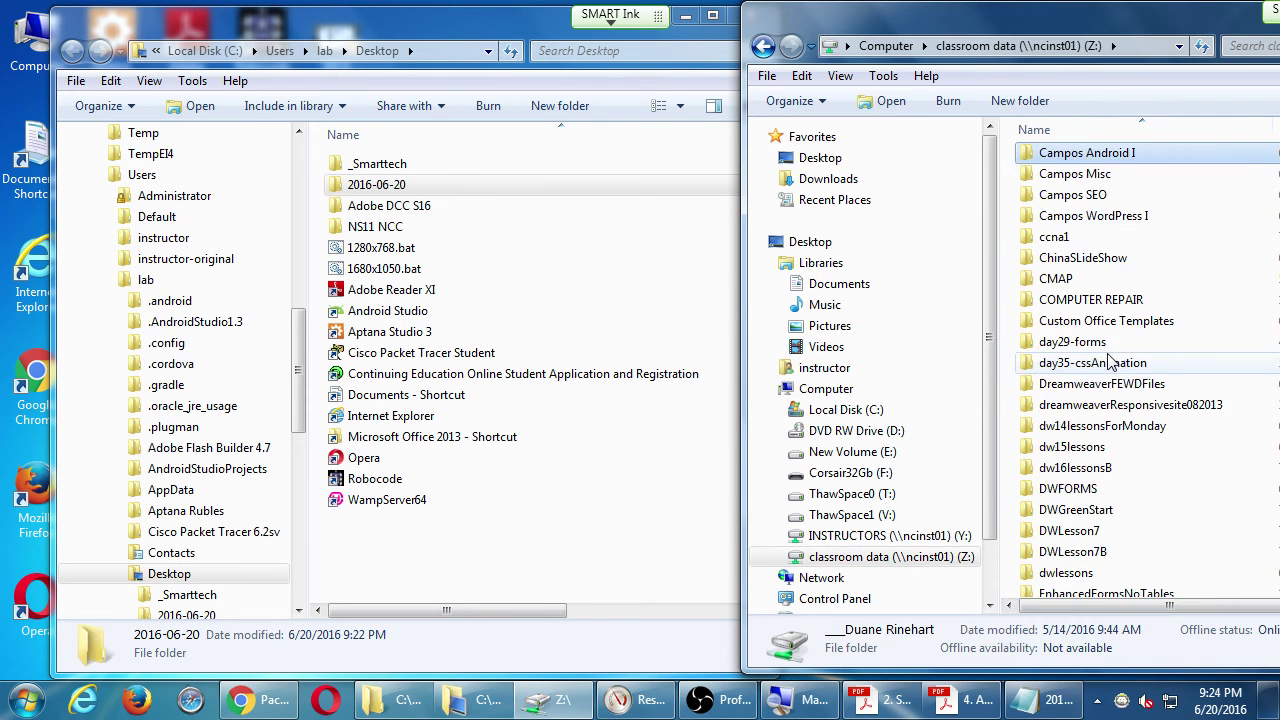
double_click(1106, 213)
left_click_drag(376, 185, 1160, 477)
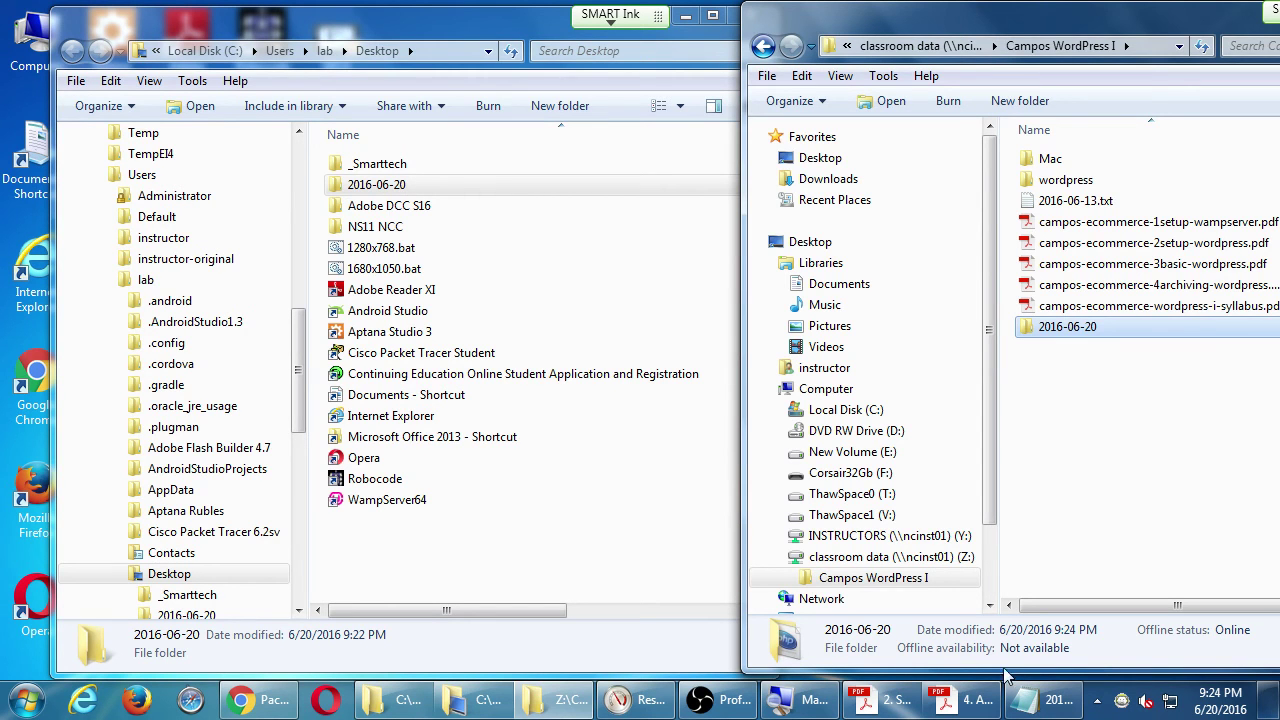
Review the archiving handout's archive and resurrect instructions, and close the handout
left_click(980, 702)
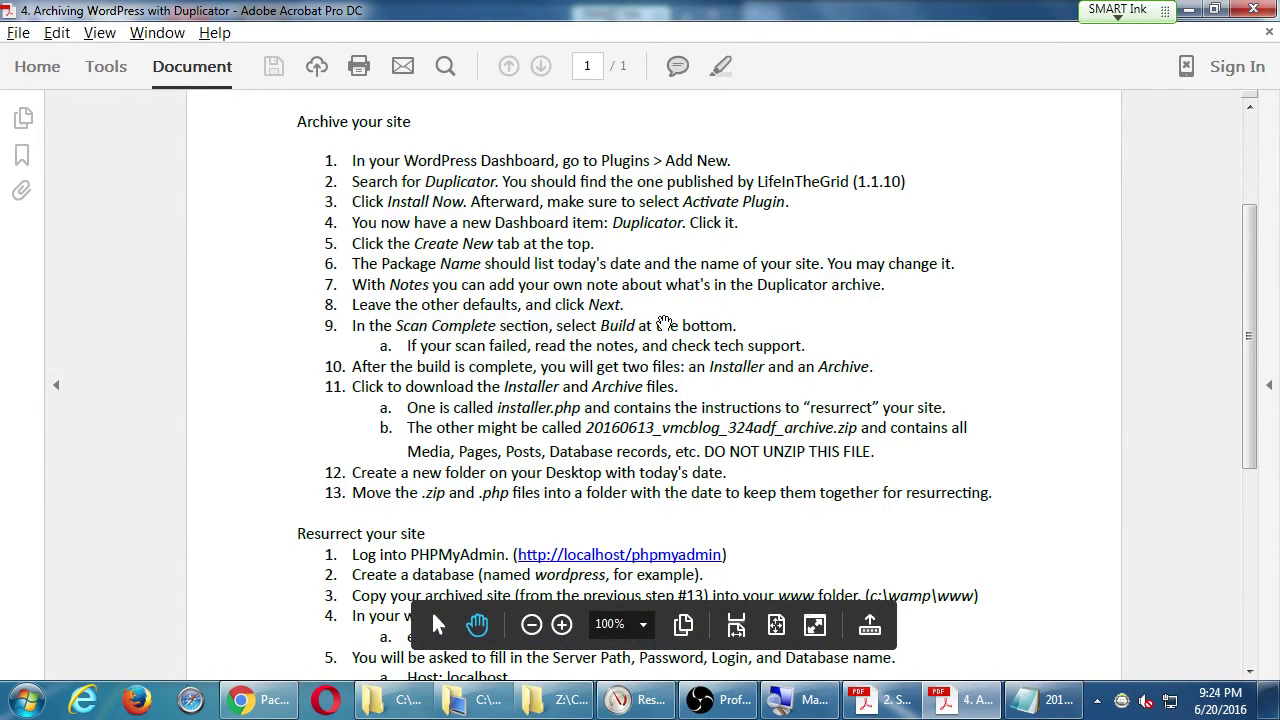
scroll(690, 330, "up", 3)
scroll(663, 366, "down", 2)
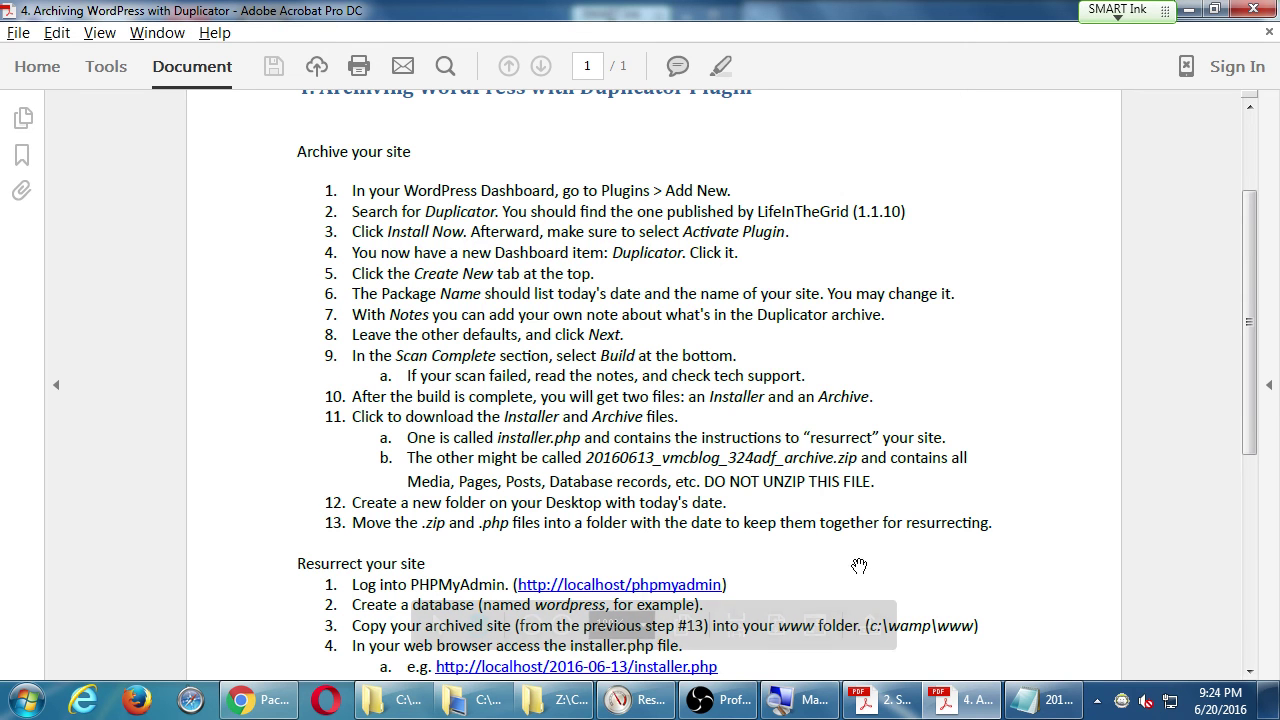
scroll(857, 563, "down", 8)
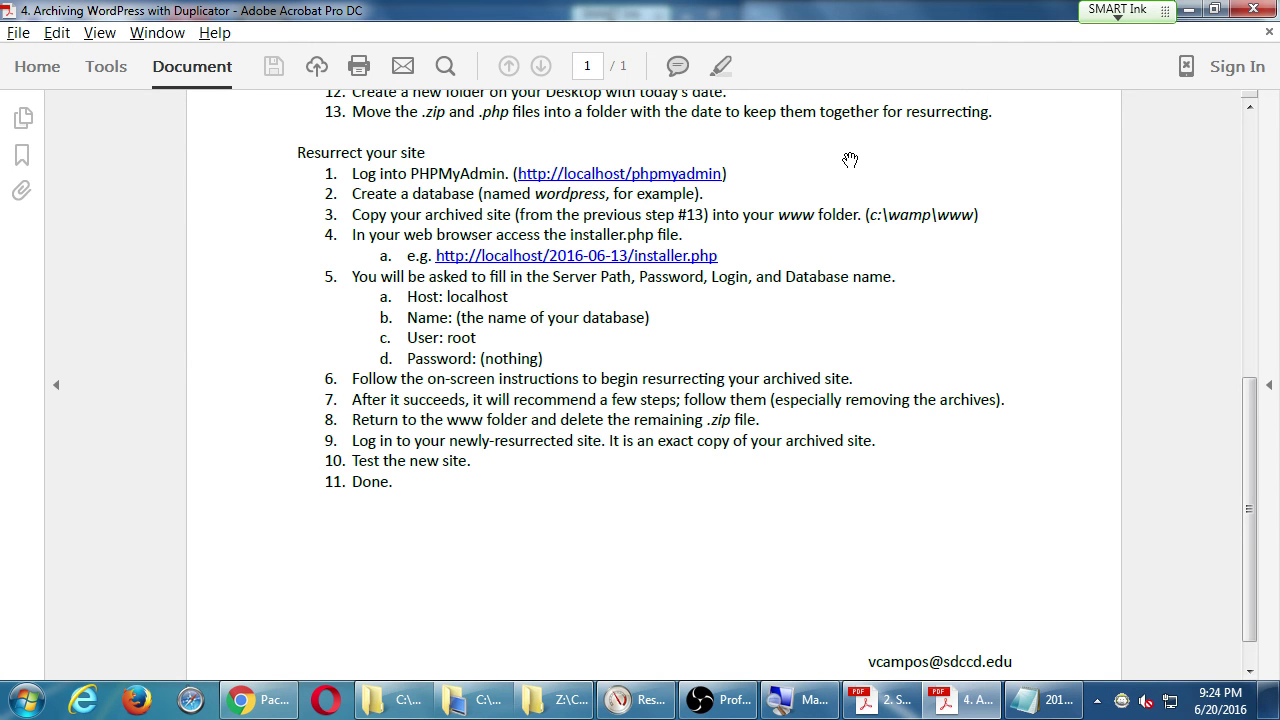
scroll(817, 334, "down", 1)
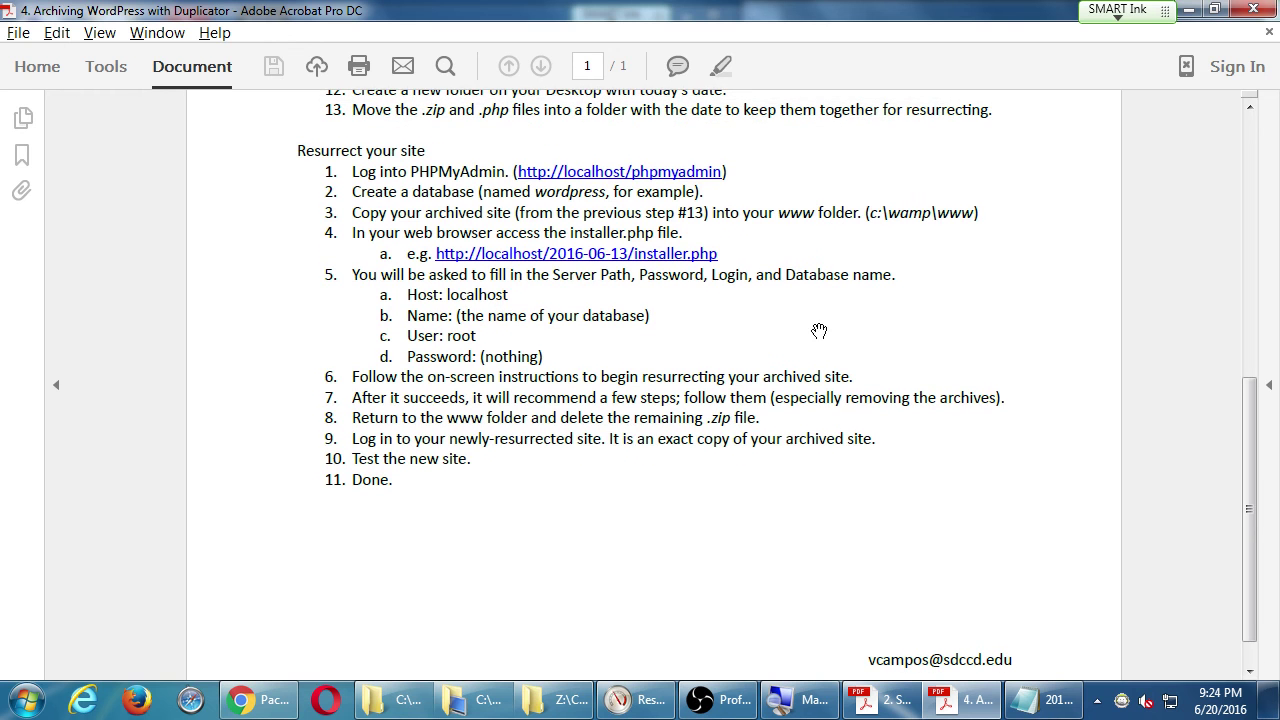
left_click(1253, 9)
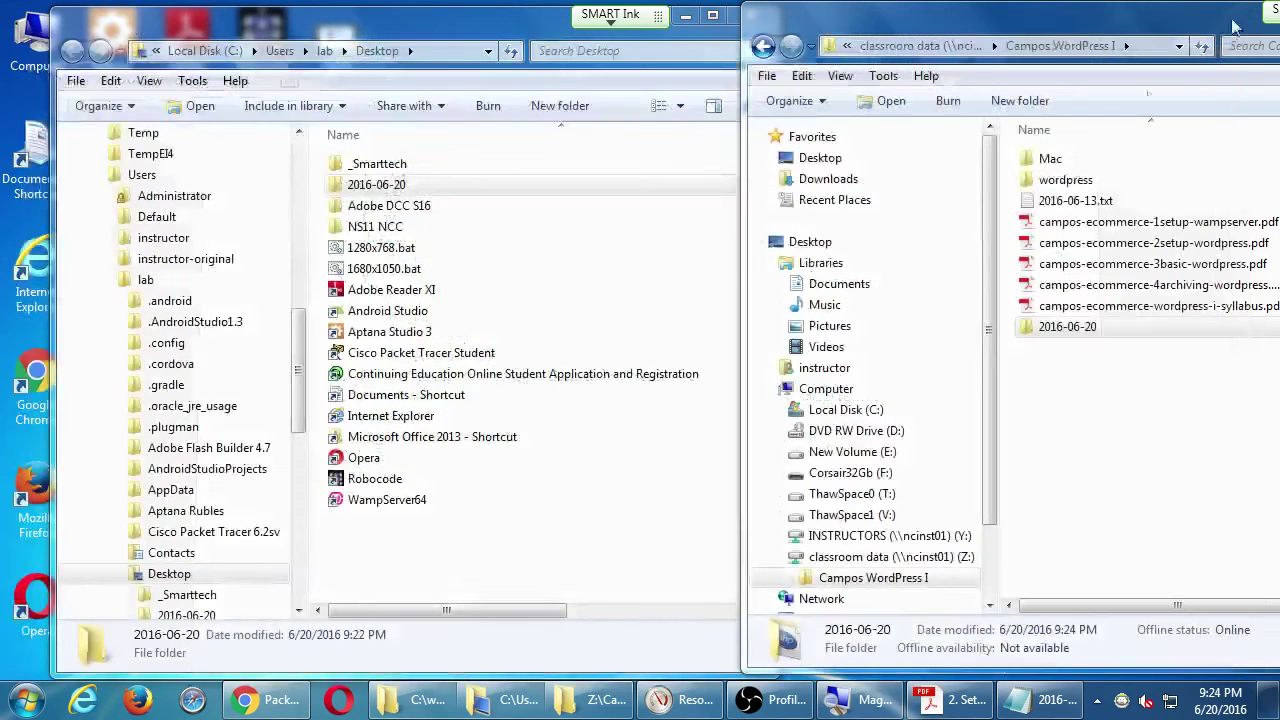
Close the Desktop folder window and the WordPress I class folder window
left_click_drag(529, 30, 483, 33)
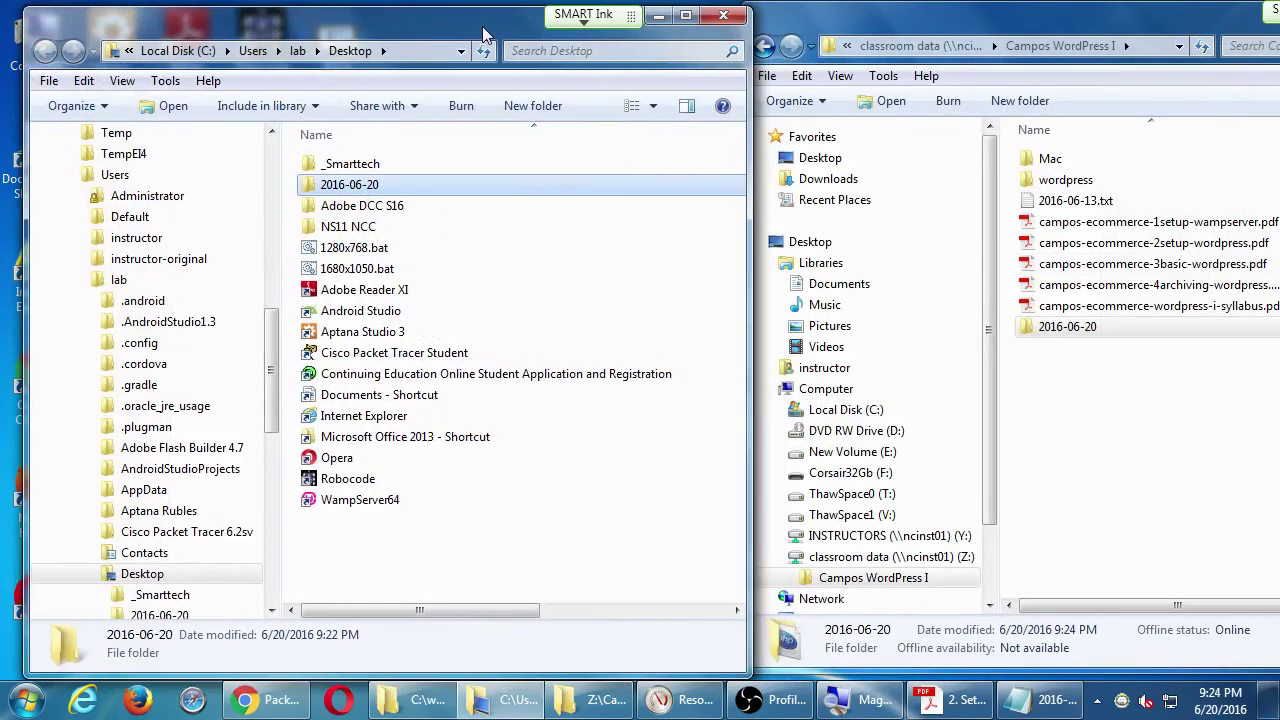
left_click(723, 15)
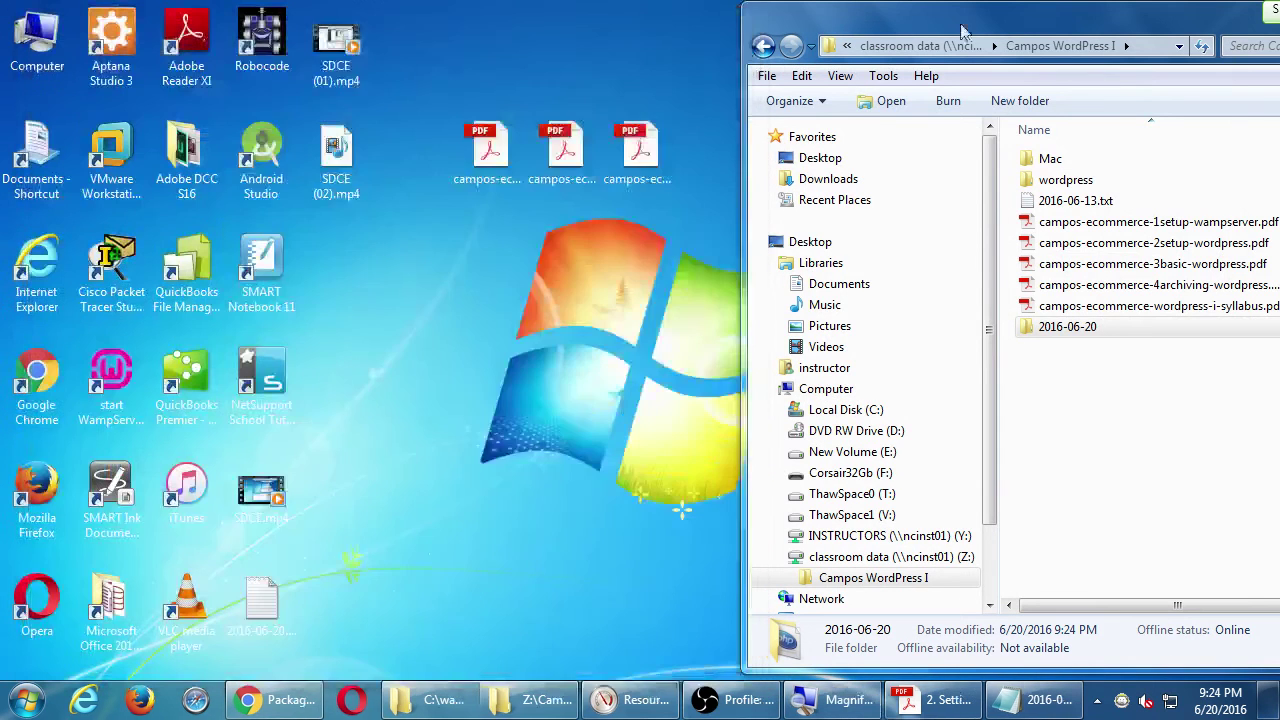
left_click_drag(966, 34, 454, 85)
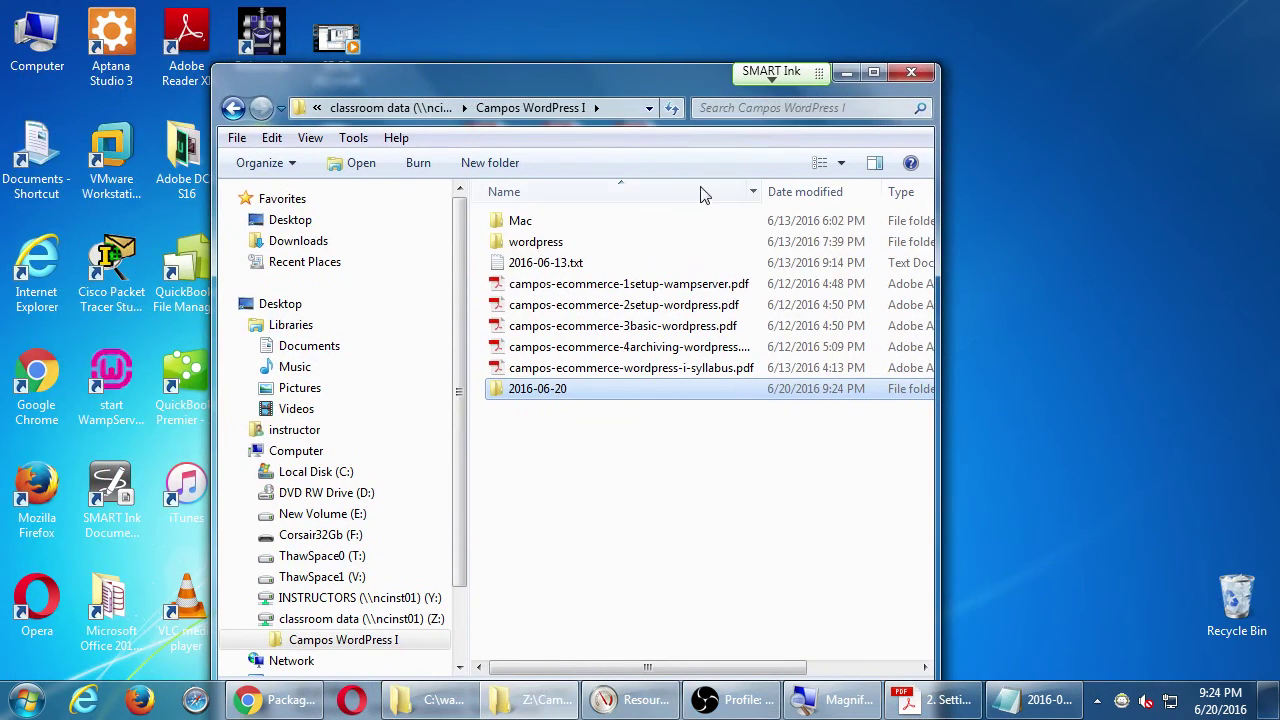
left_click(918, 74)
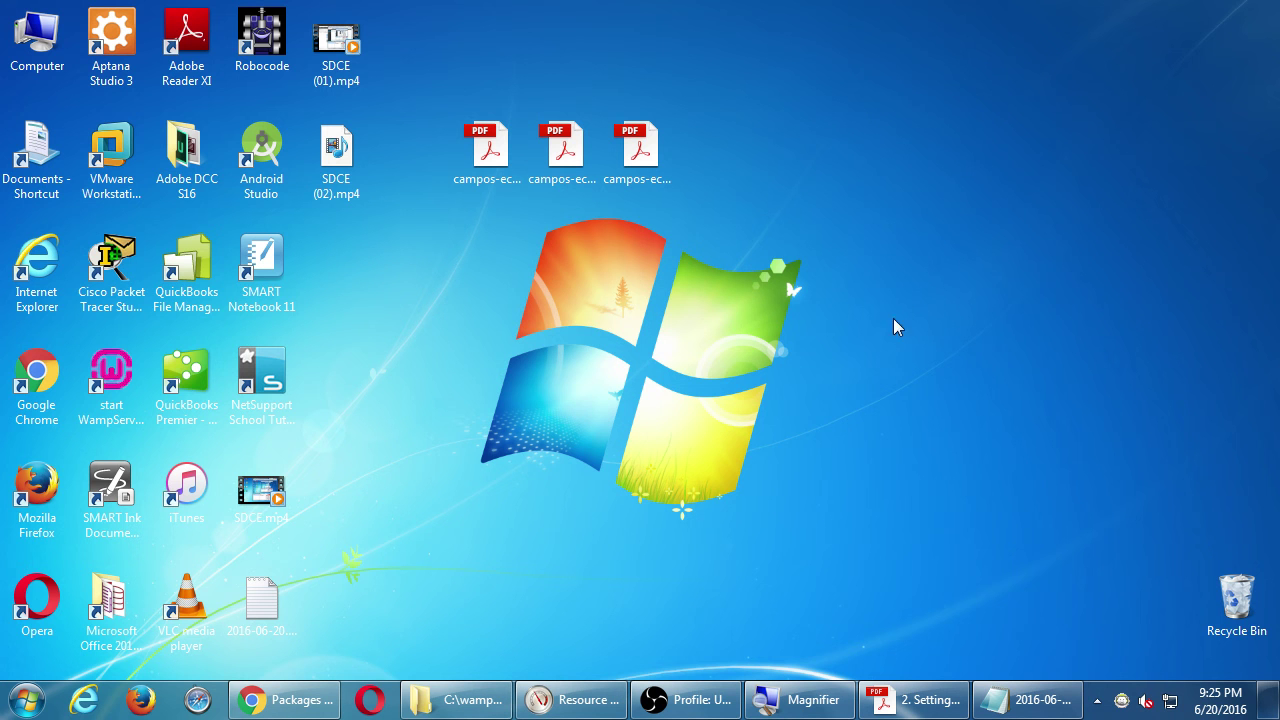
left_click(676, 695)
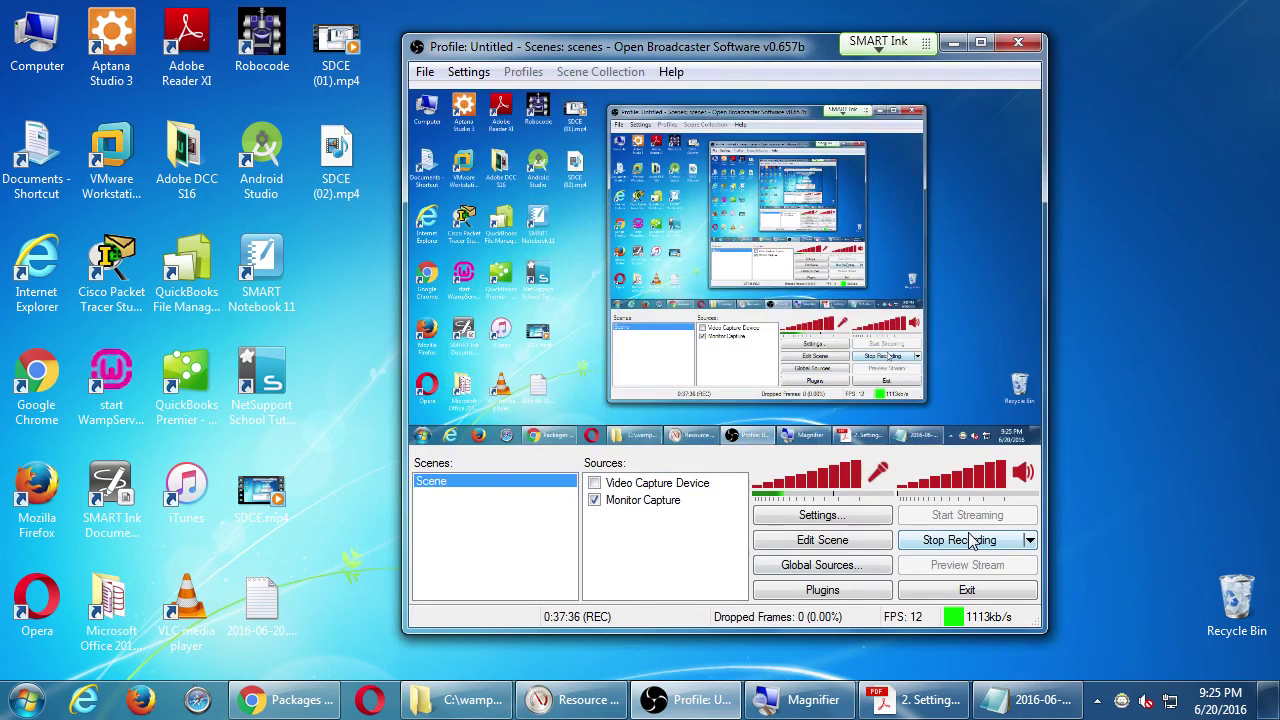